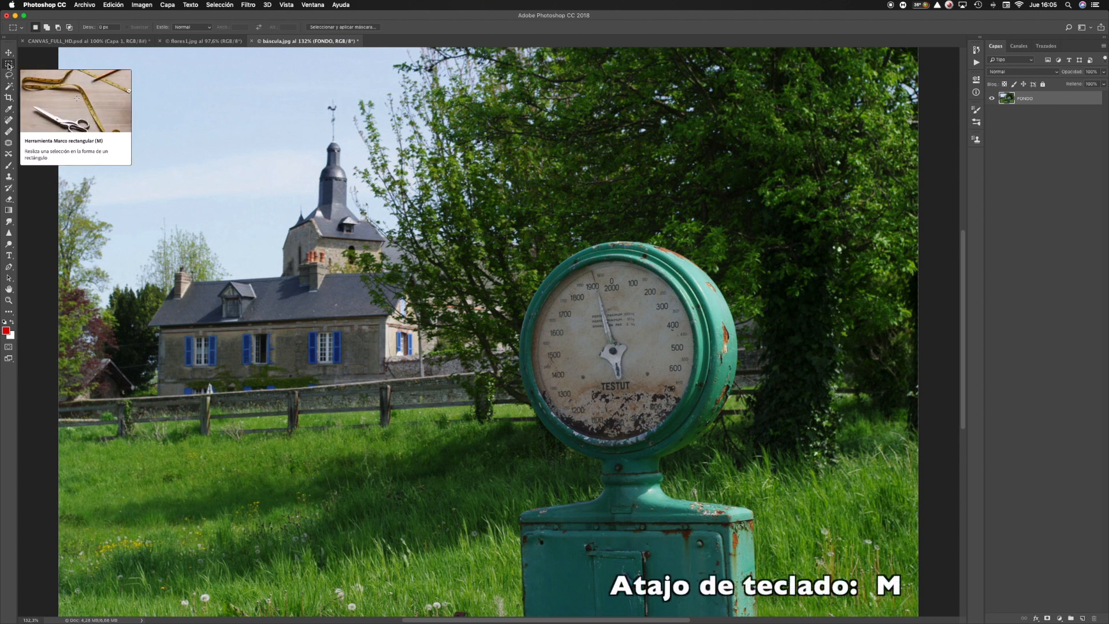
Draw a square selection in the open sky with the Rectangular Marquee tool
right_click(9, 64)
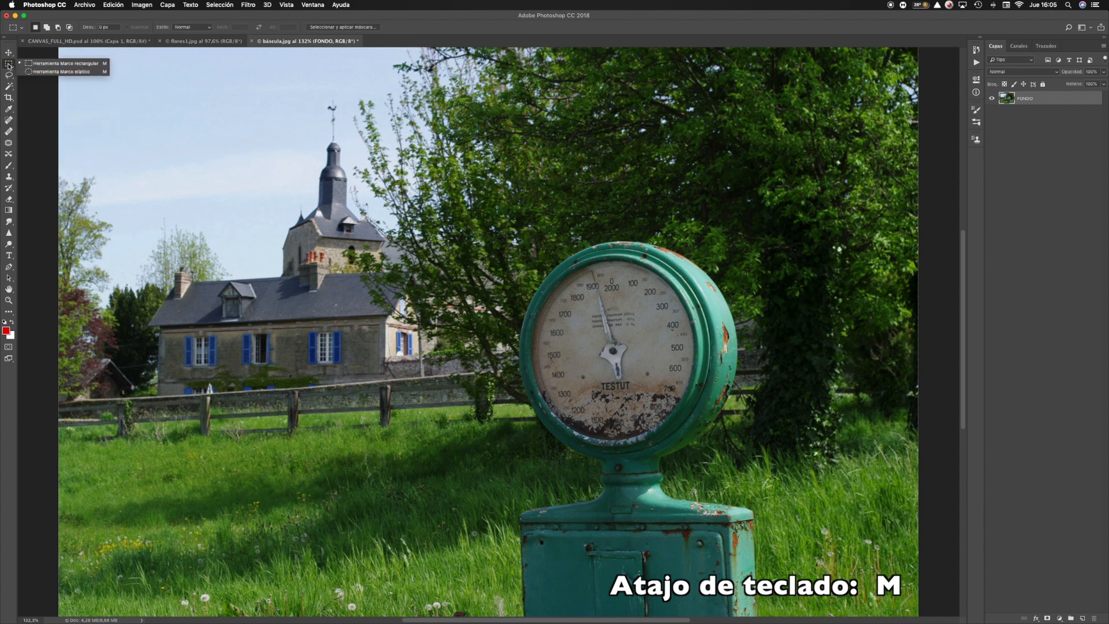
left_click(82, 65)
left_click_drag(109, 82, 203, 141)
key("shift")
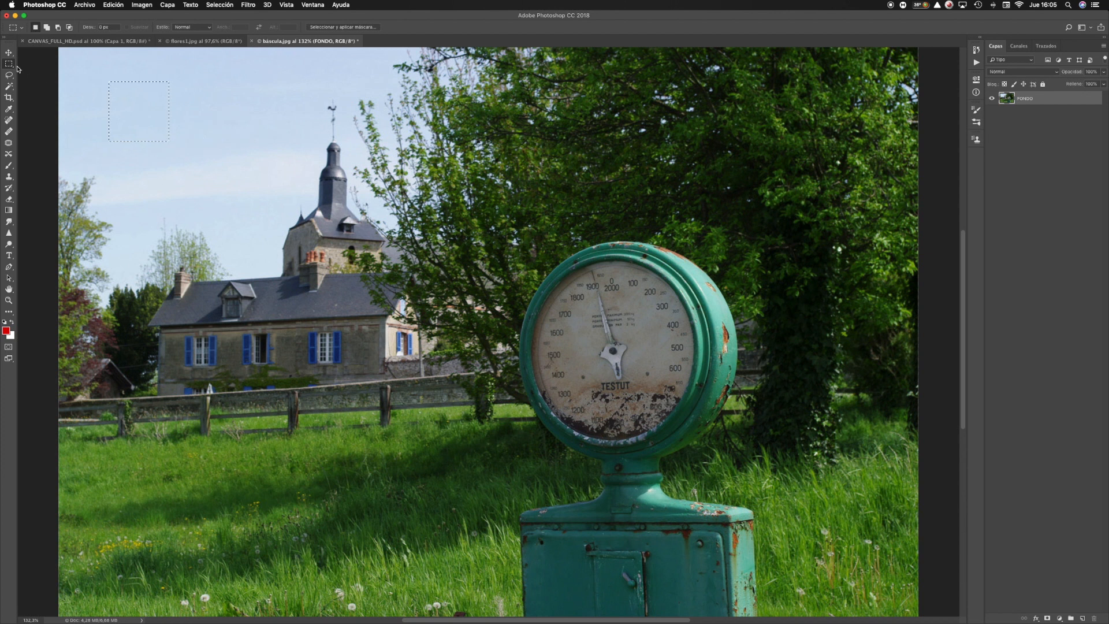
Draw a circular selection in the sky with the Elliptical Marquee tool and deselect it
left_click(17, 68)
left_click(46, 74)
left_click_drag(201, 100, 333, 197)
key("shift")
key("super+d")
Draw an elliptical selection around the scale's dial and fit it to the dial's edge with Transform Selection
left_click_drag(538, 274, 713, 451)
left_click_drag(638, 343, 623, 326)
left_click(220, 6)
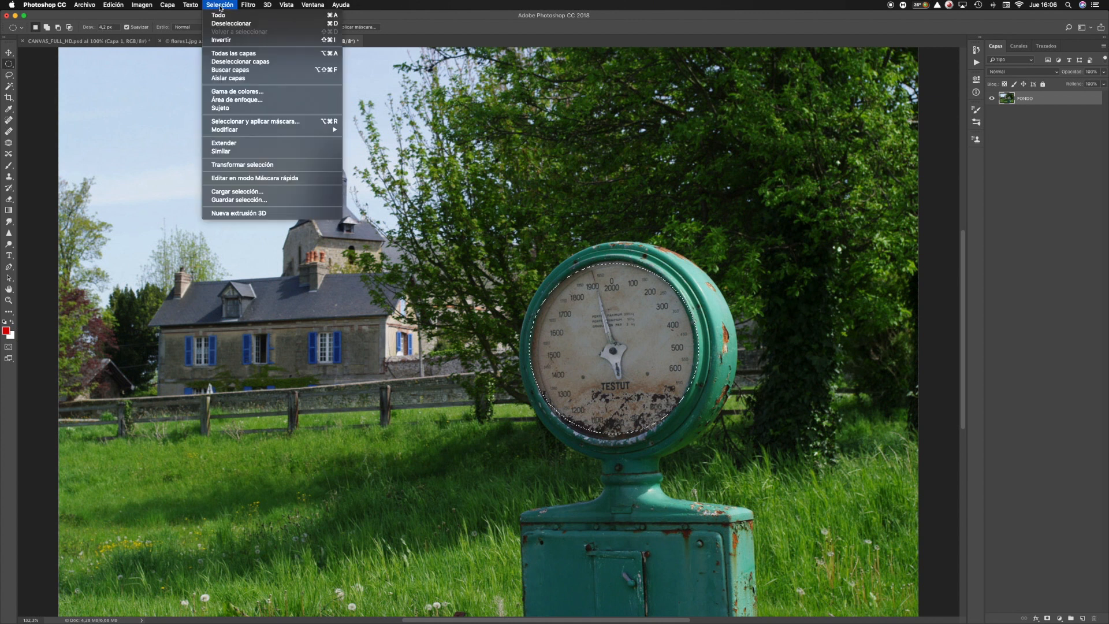
left_click(242, 165)
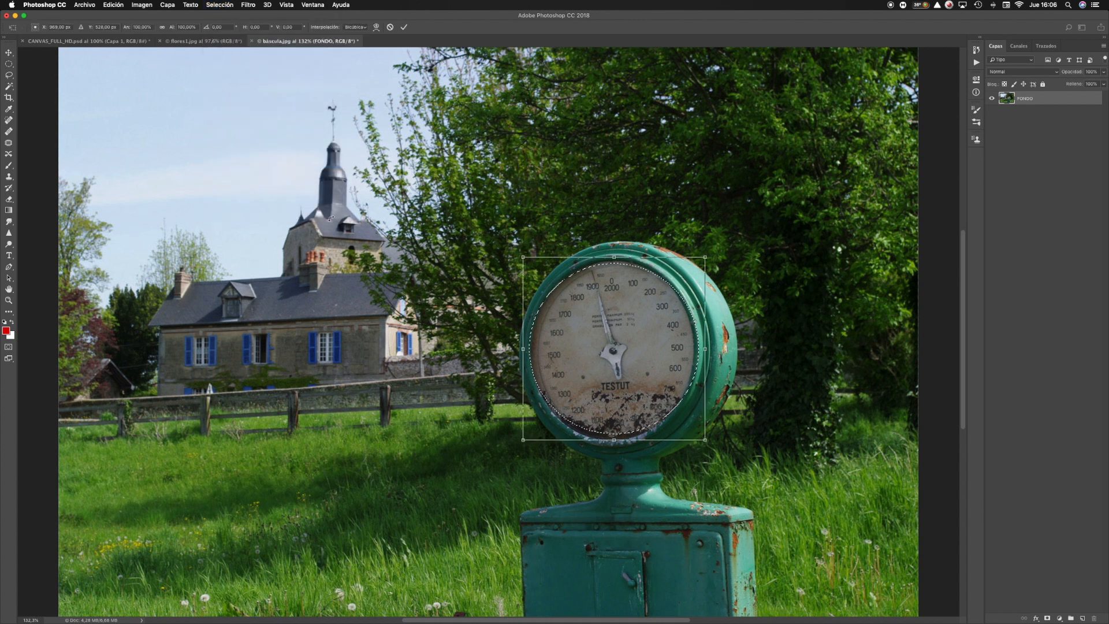
left_click_drag(522, 350, 528, 351)
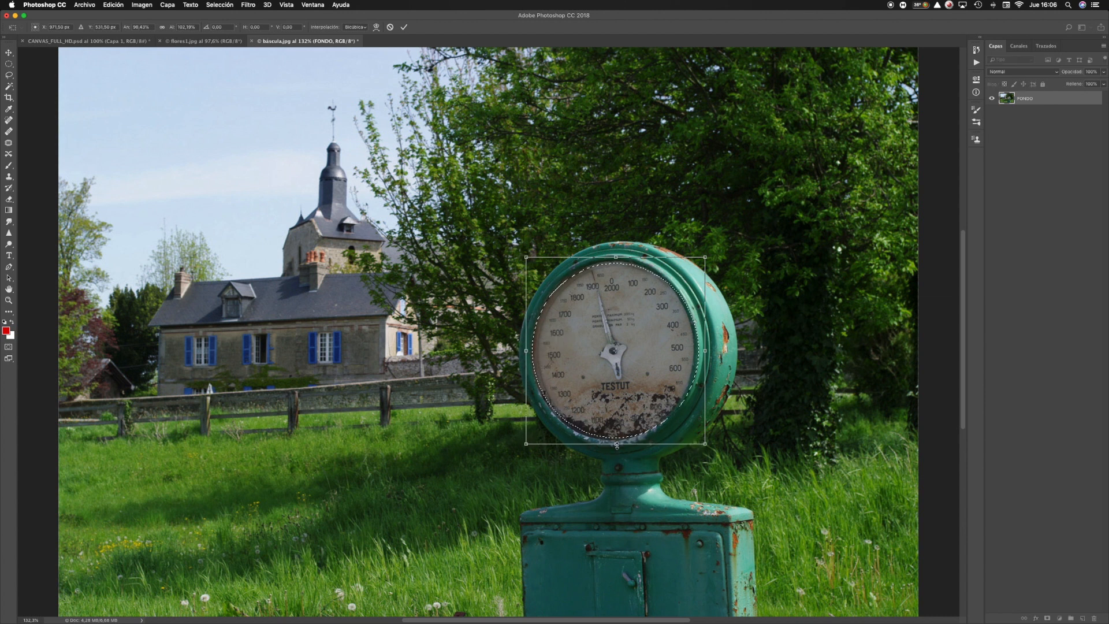
left_click_drag(706, 351, 703, 349)
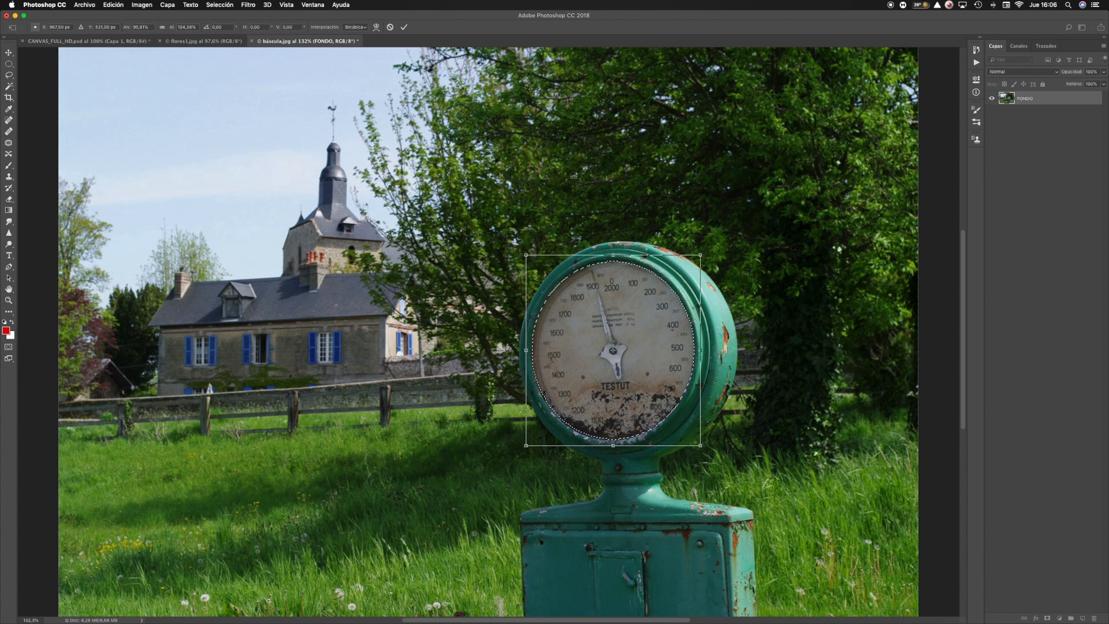
left_click(403, 28)
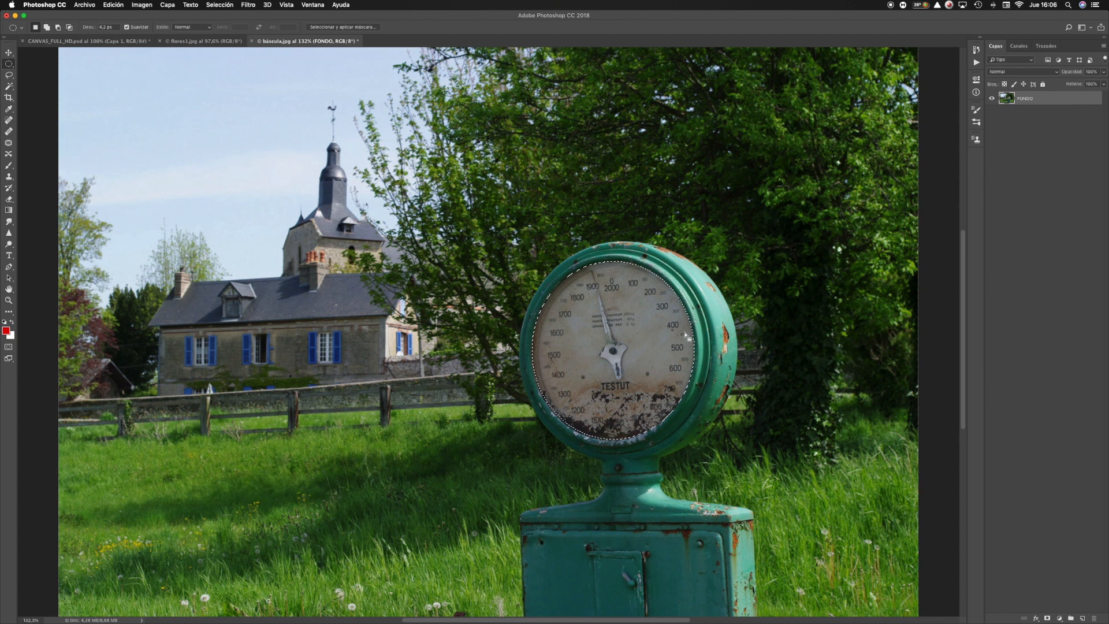
Save the dial selection as a new channel named Esfera_báscula
left_click(220, 5)
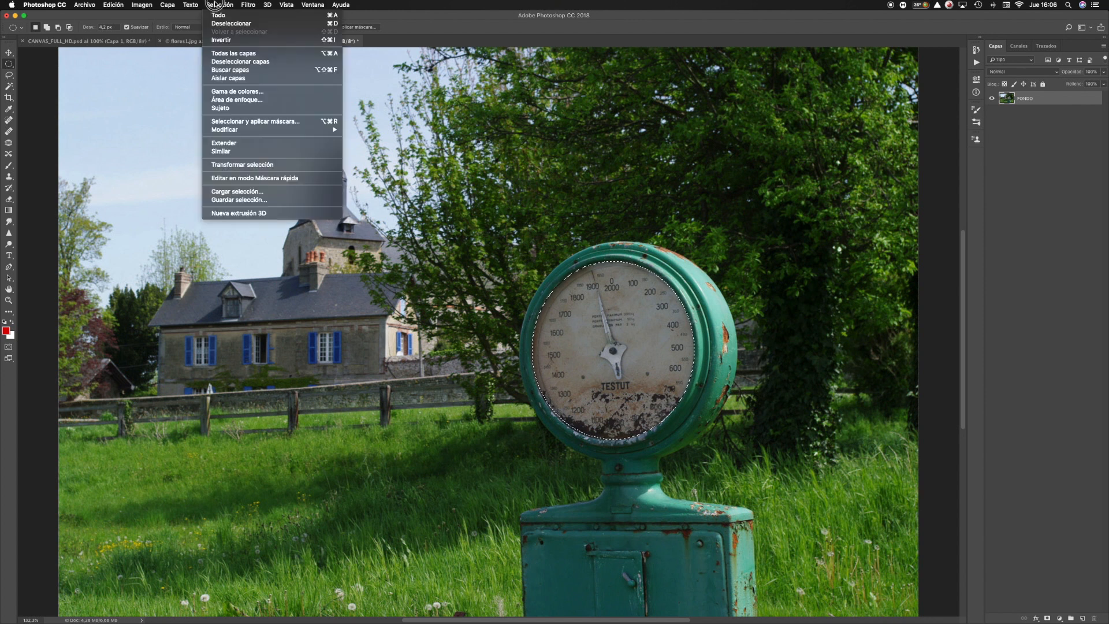
left_click(259, 200)
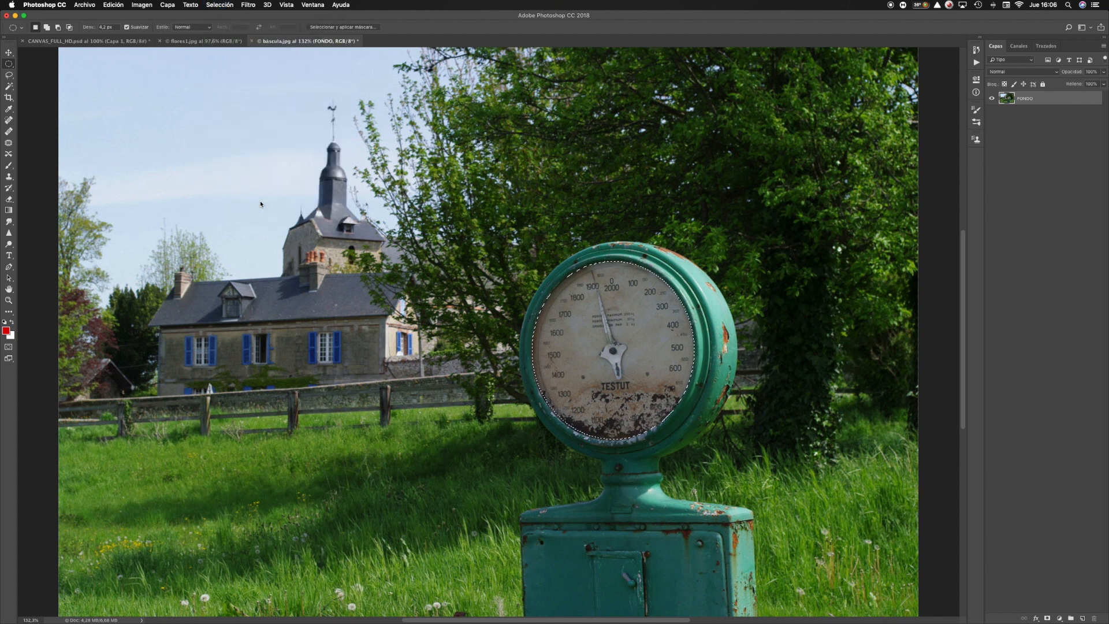
type("Es")
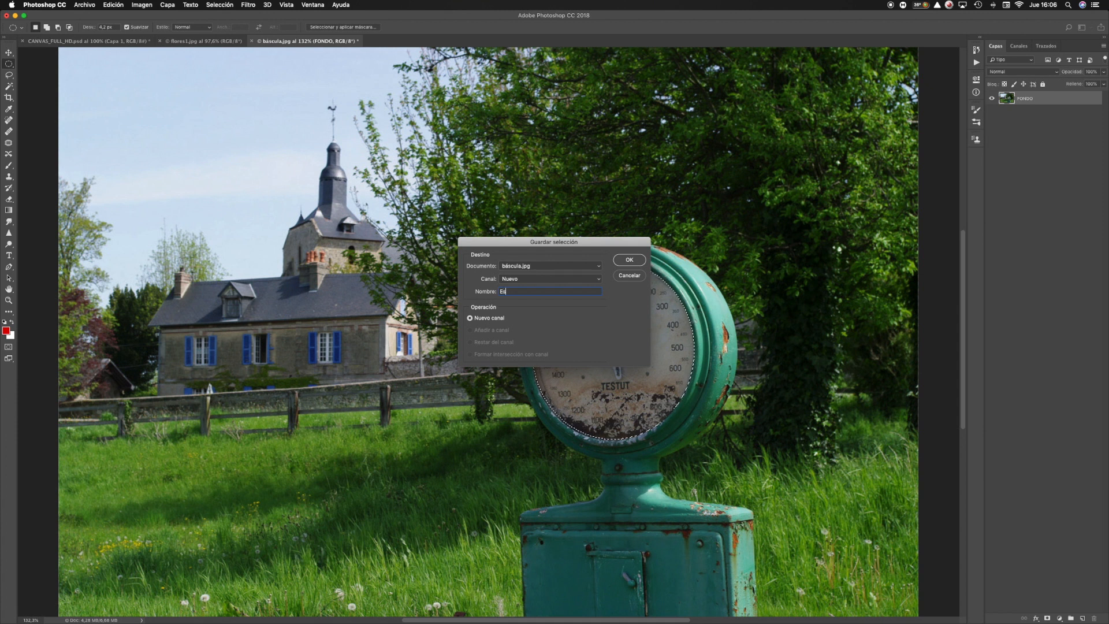
type("fera_báscula")
left_click(634, 259)
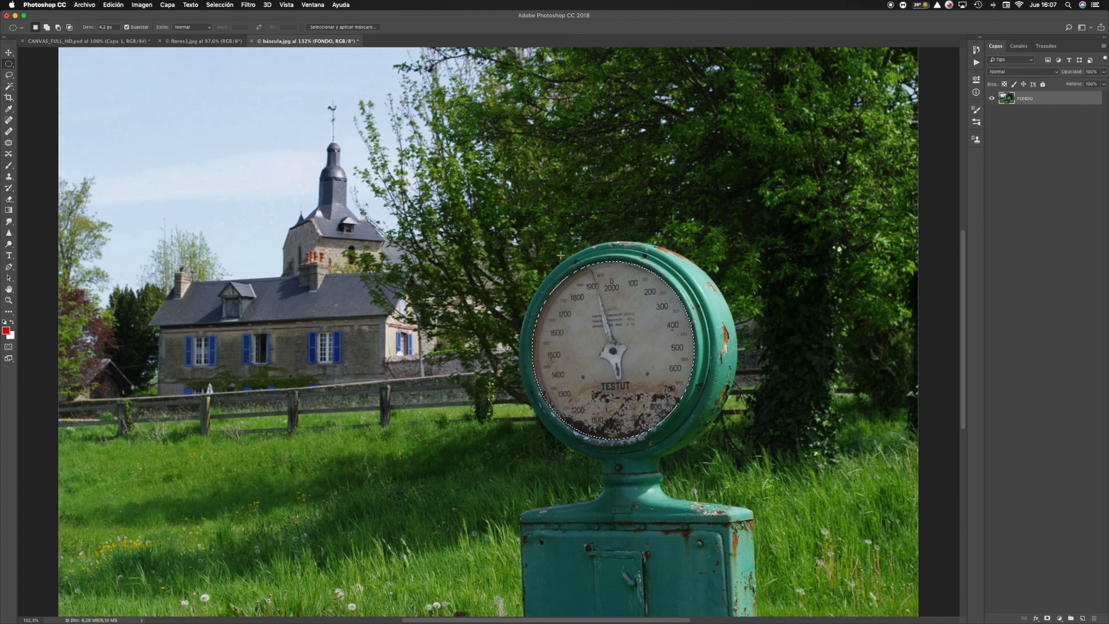
Deselect the dial and load the newly saved Esfera_báscula channel as a new selection
key("super+d")
left_click(222, 6)
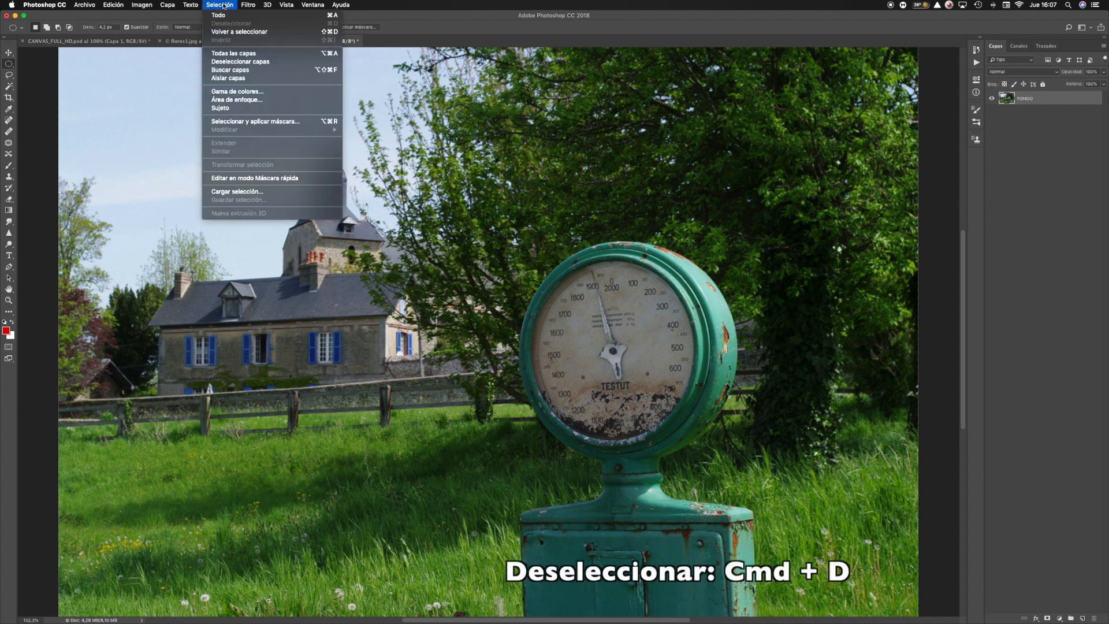
left_click(254, 192)
left_click(514, 279)
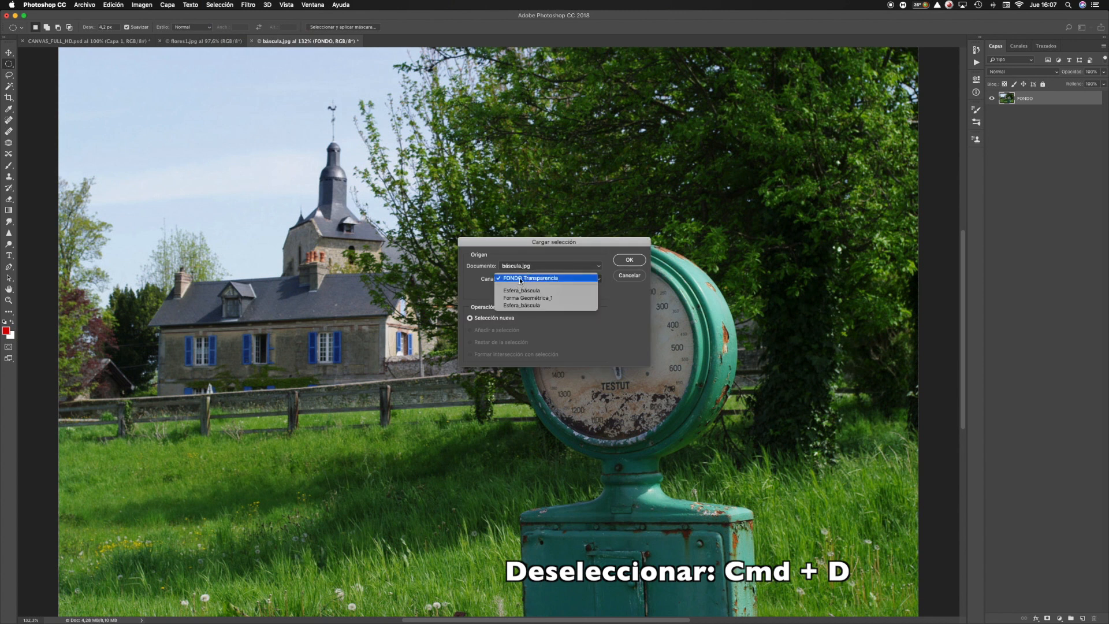
left_click(516, 277)
left_click(516, 279)
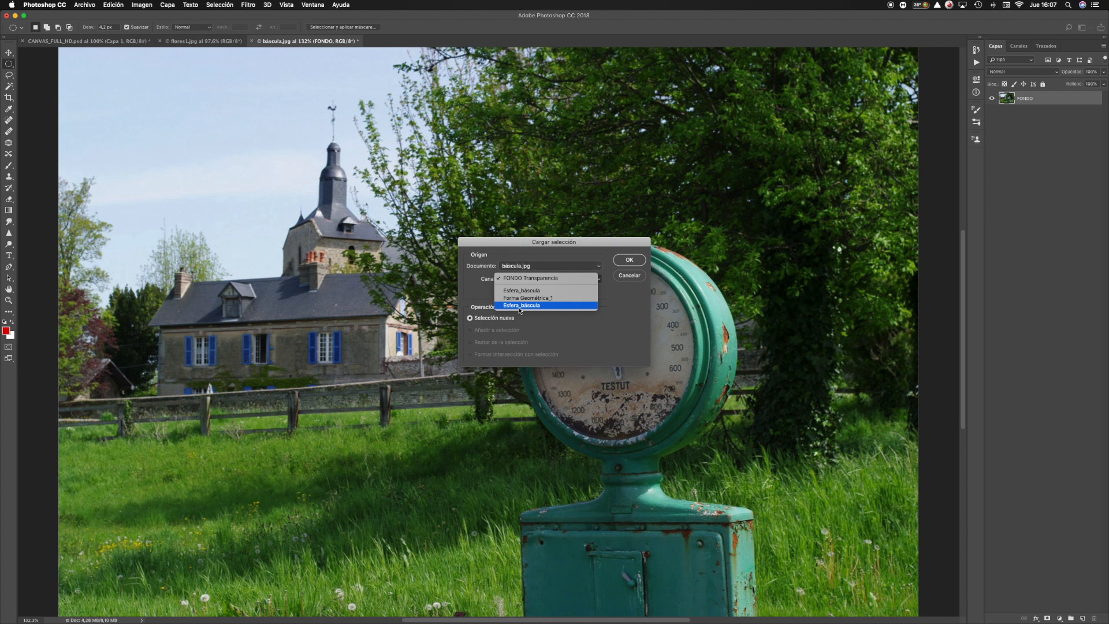
left_click(520, 305)
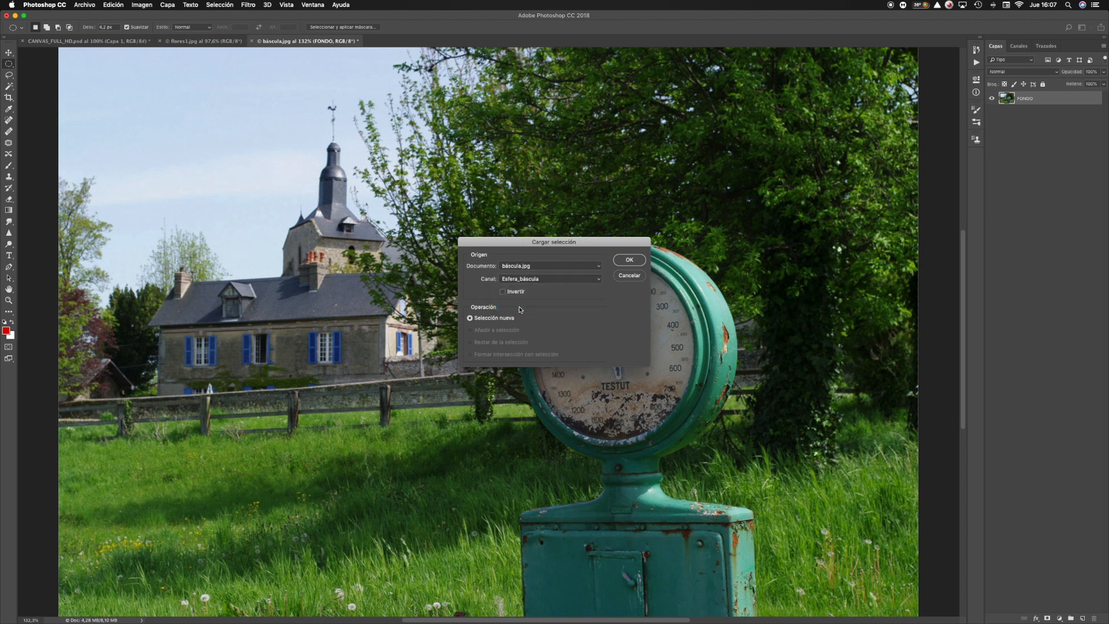
left_click(626, 260)
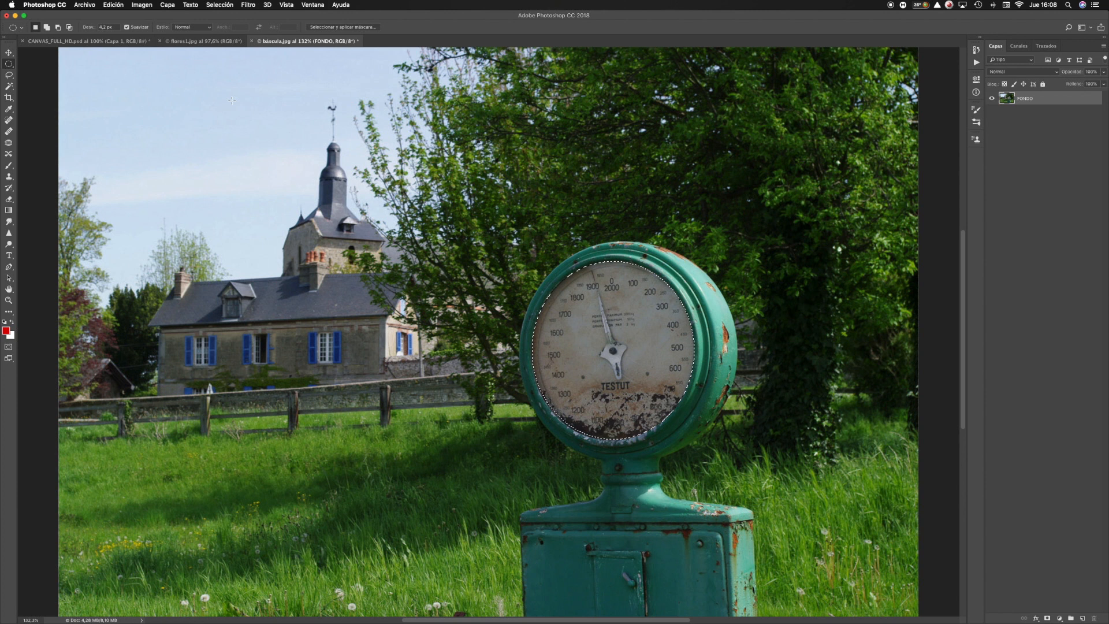
Invert the dial selection to cover everything else, and invert it back to the dial
left_click(218, 5)
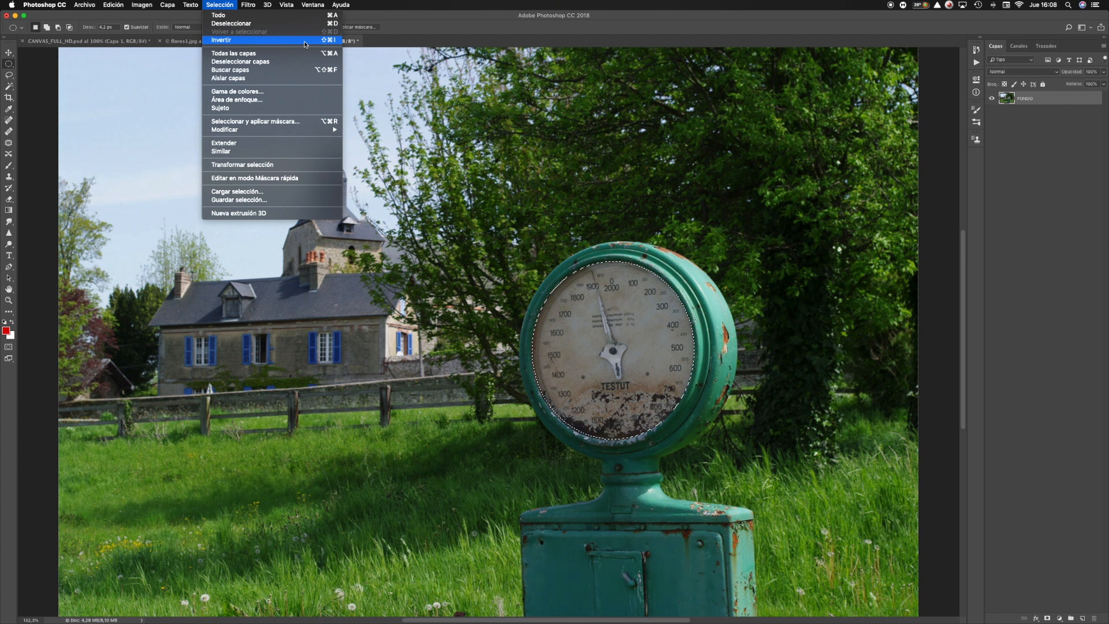
key("super+shift+i")
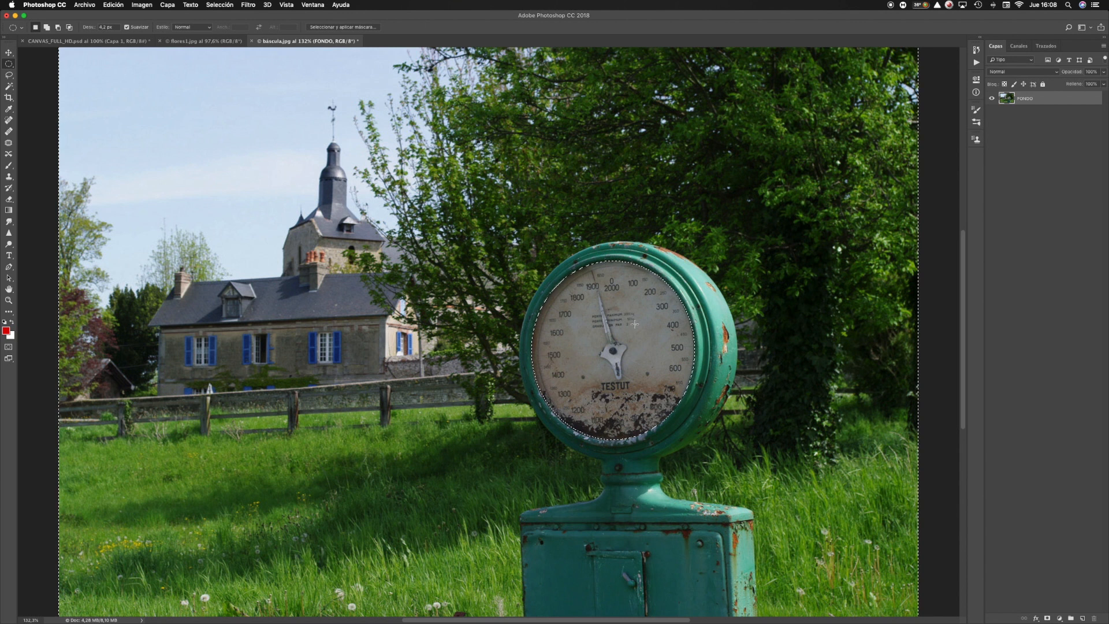
key("super+shift+i")
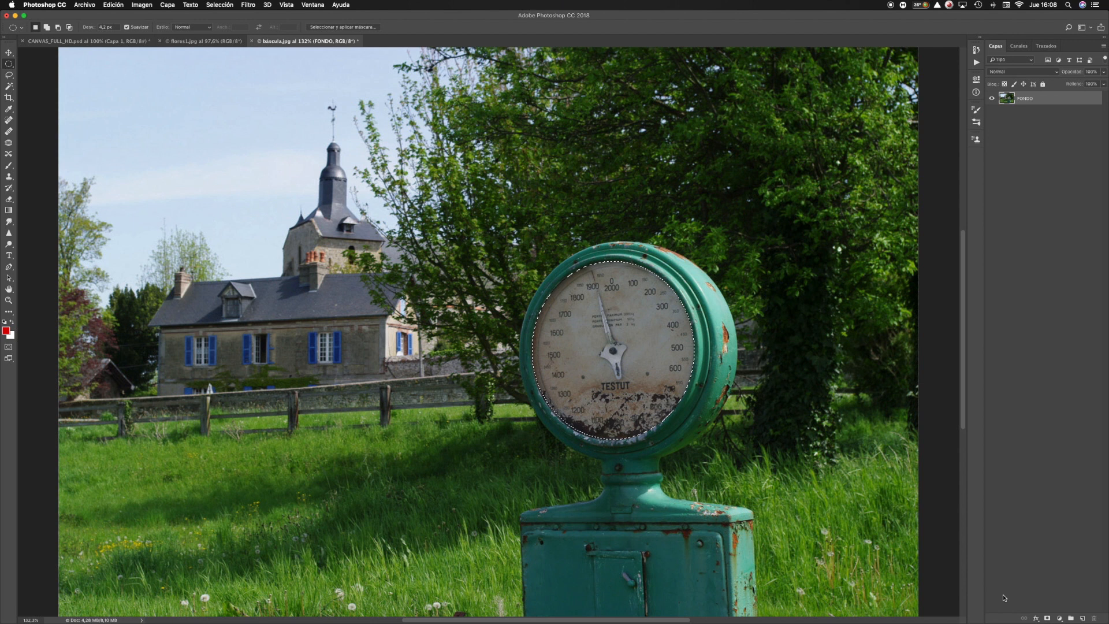
Add a Levels adjustment layer masked to the dial with input levels 27, 0.51 and 175, and compare it hidden and shown
left_click(1060, 619)
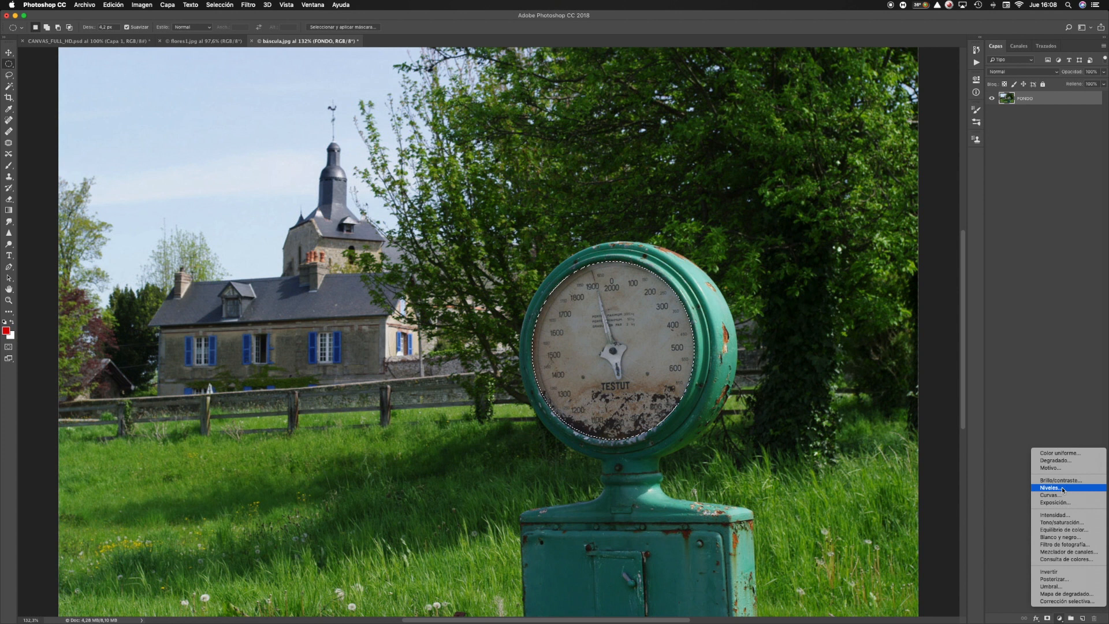
left_click(1063, 490)
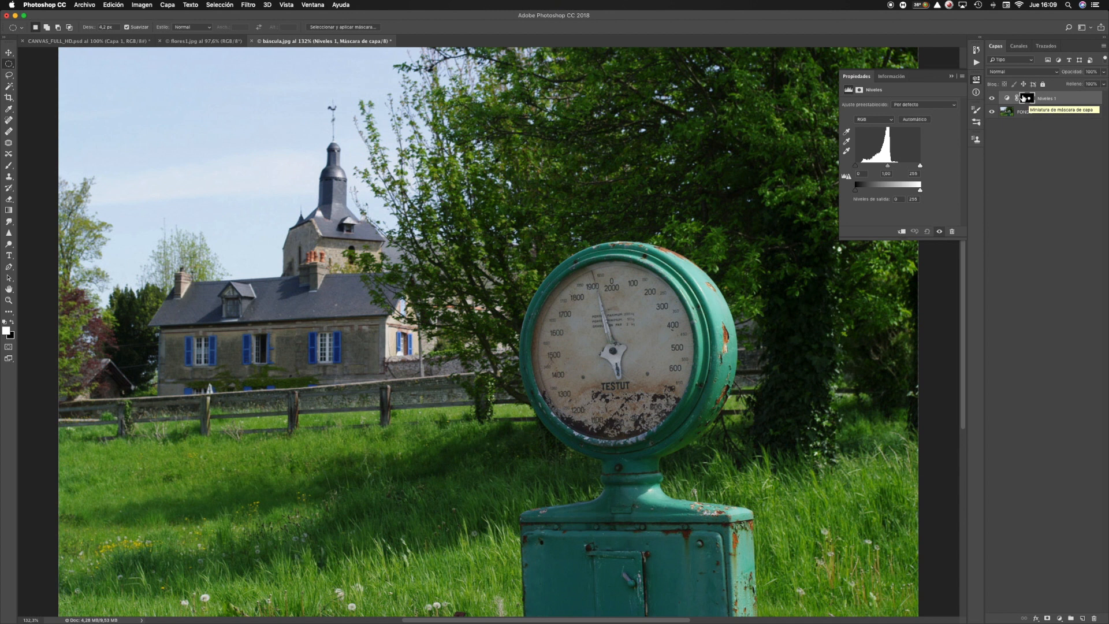
left_click_drag(920, 166, 866, 170)
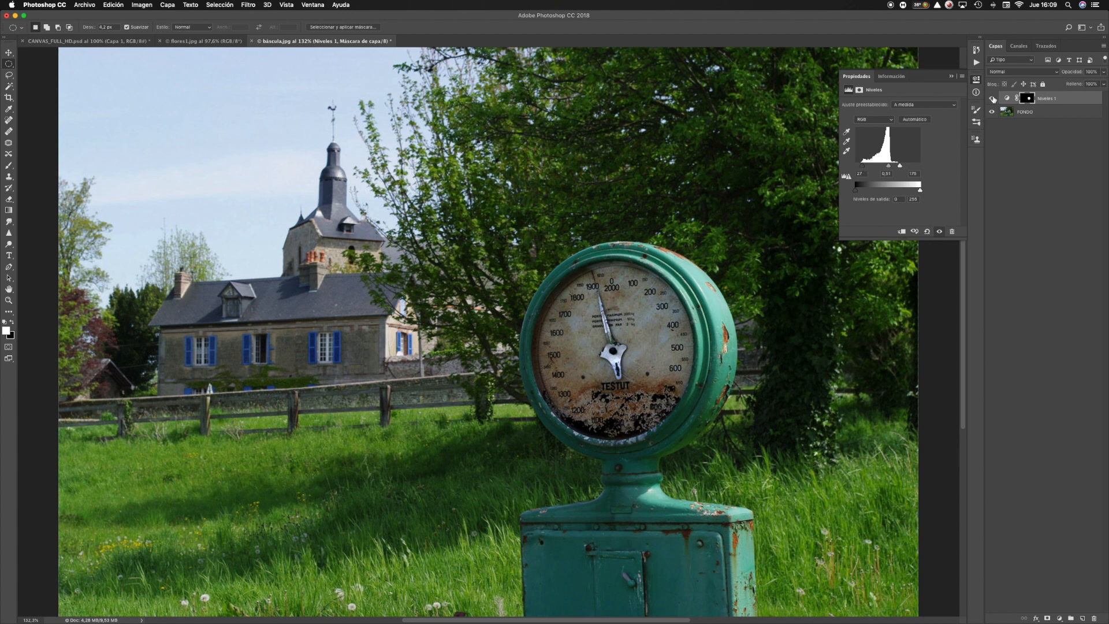
left_click(991, 98)
left_click(991, 98)
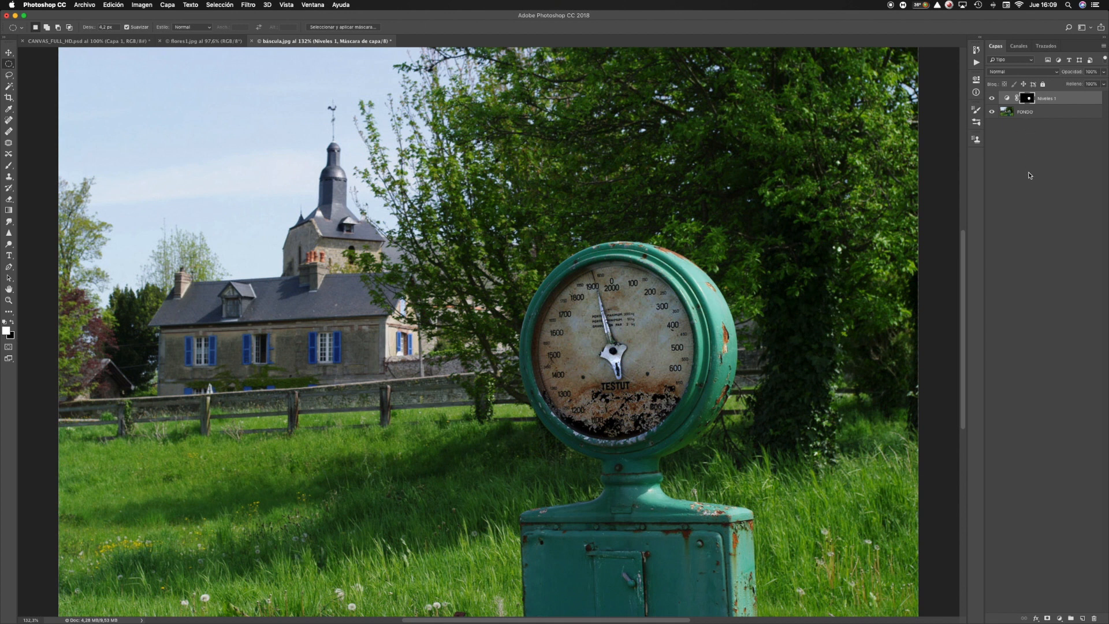
Clip the Niveles 1 adjustment to the FONDO layer, select FONDO and compare the dial with the adjustment hidden and shown
right_click(1066, 99)
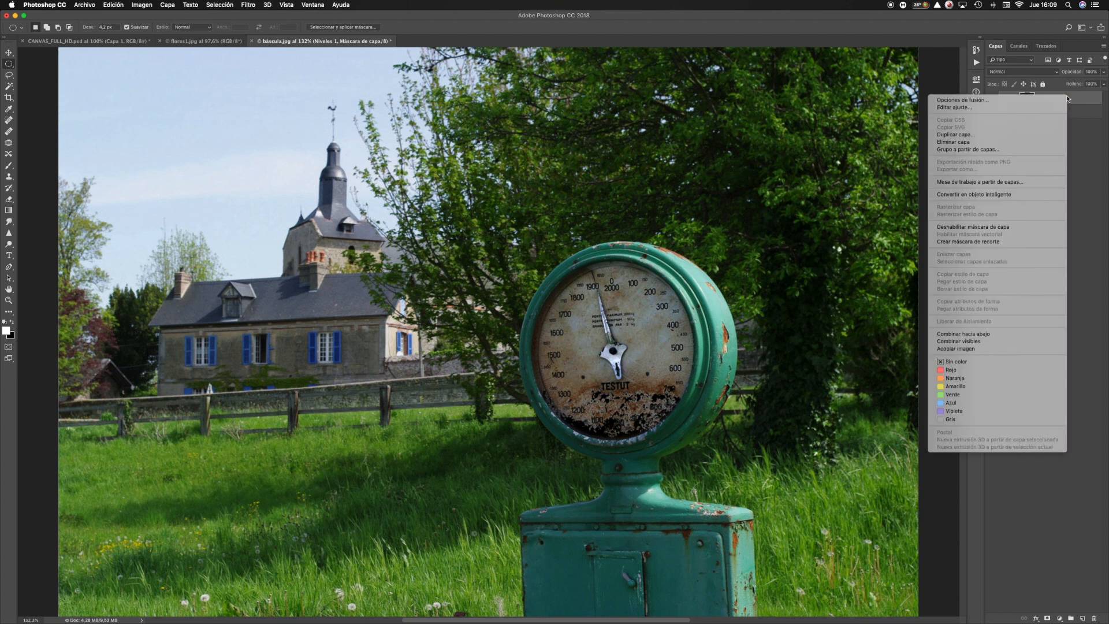
left_click(1011, 242)
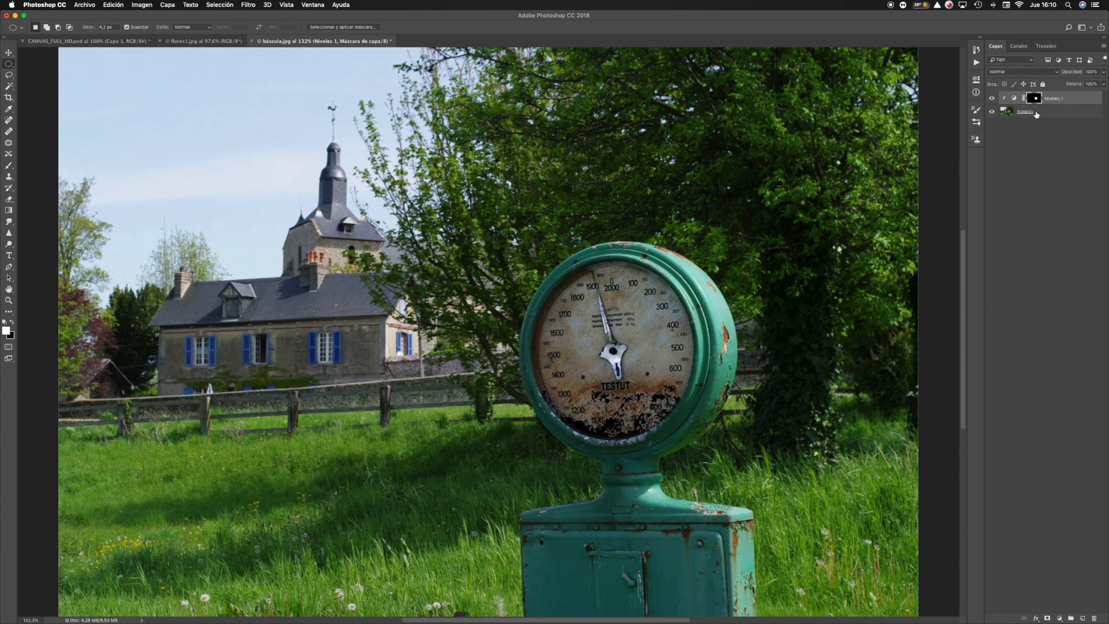
left_click(993, 99)
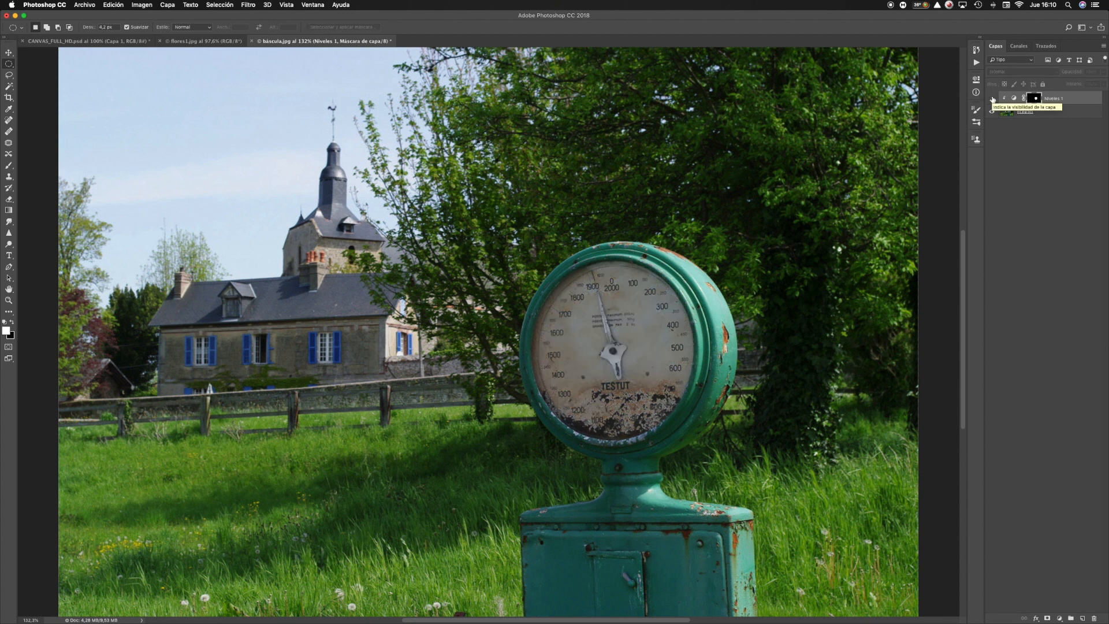
left_click(1046, 112)
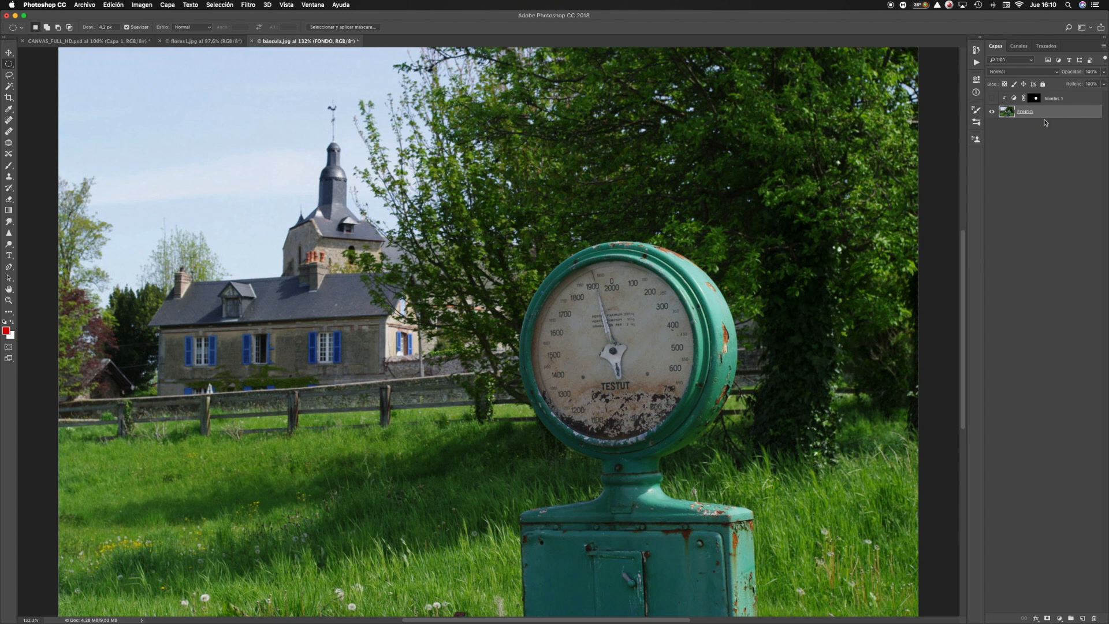
left_click(993, 98)
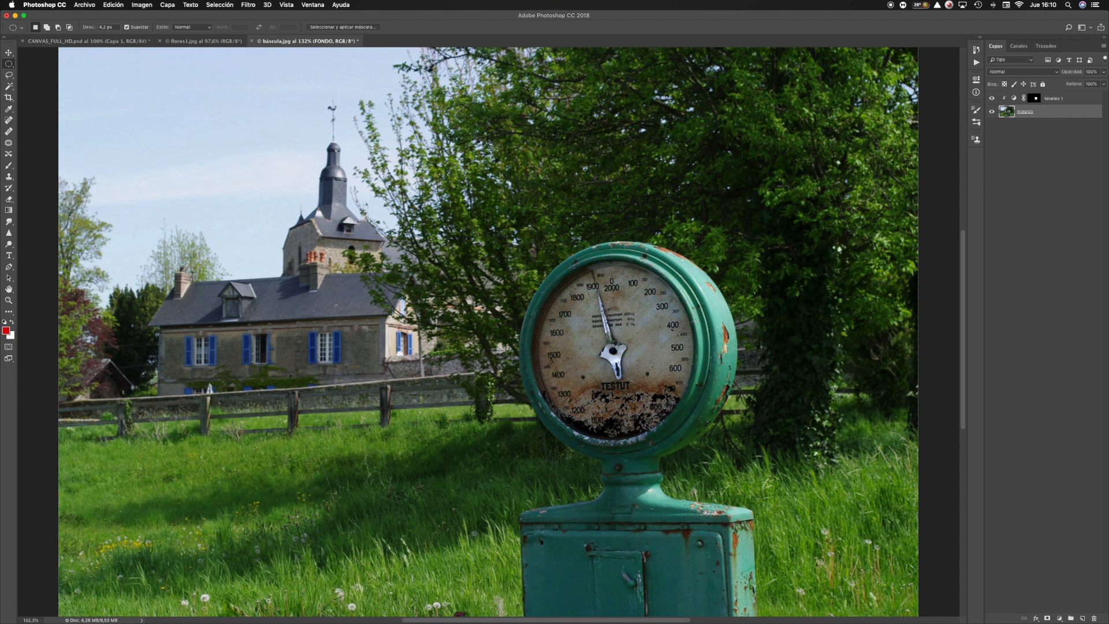
left_click(992, 99)
left_click(992, 99)
left_click(227, 6)
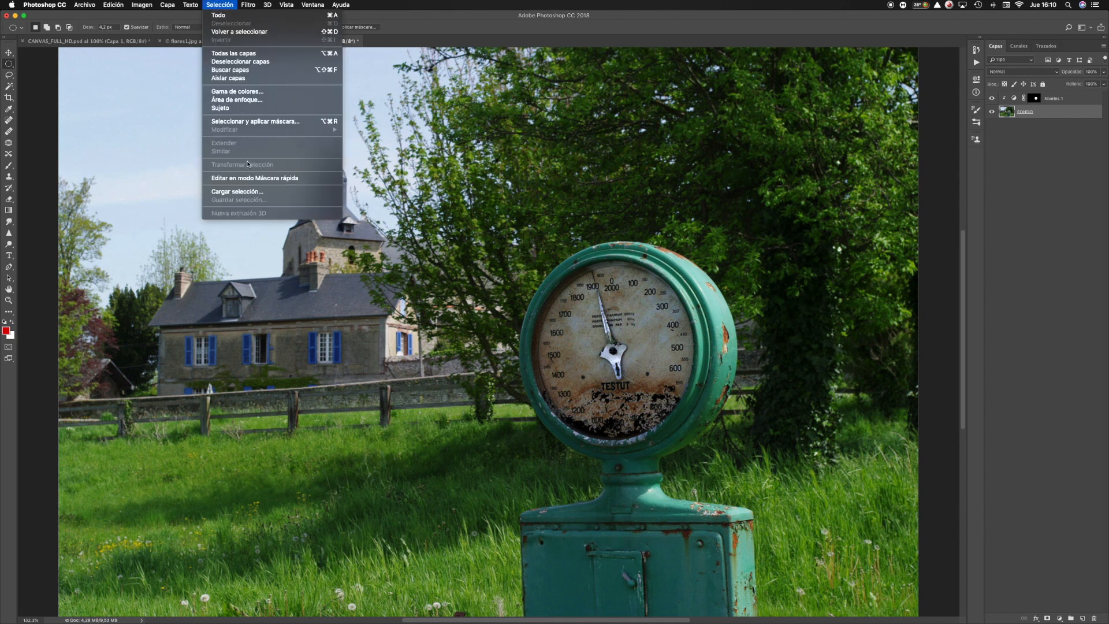
left_click(171, 156)
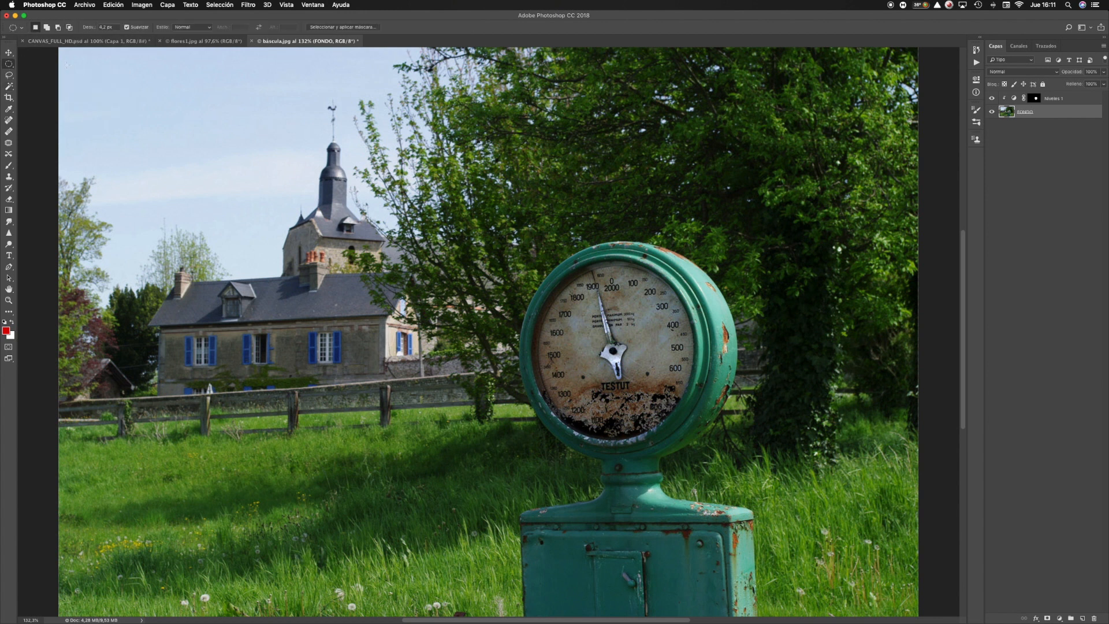
Build a cloud-shaped selection in the sky from four overlapping ellipses added together
left_click_drag(124, 83, 232, 174)
left_click_drag(319, 147, 200, 98)
left_click_drag(113, 146, 195, 200)
left_click_drag(321, 189, 247, 117)
Try to shift the cloud-shaped selection with the Move tool, and undo the move
key("v")
left_click_drag(251, 151, 220, 140)
key("super+z")
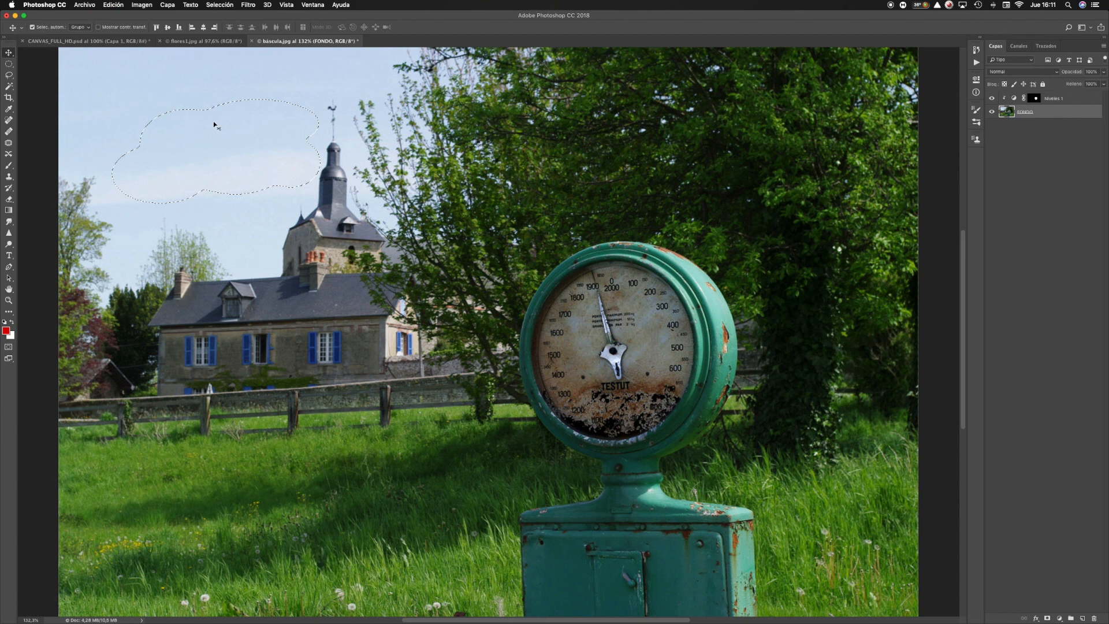
Reposition only the cloud-shaped selection outline up and to the left in the sky, using the marquee tool in new-selection mode
left_click(9, 64)
left_click(35, 27)
left_click_drag(228, 143, 199, 128)
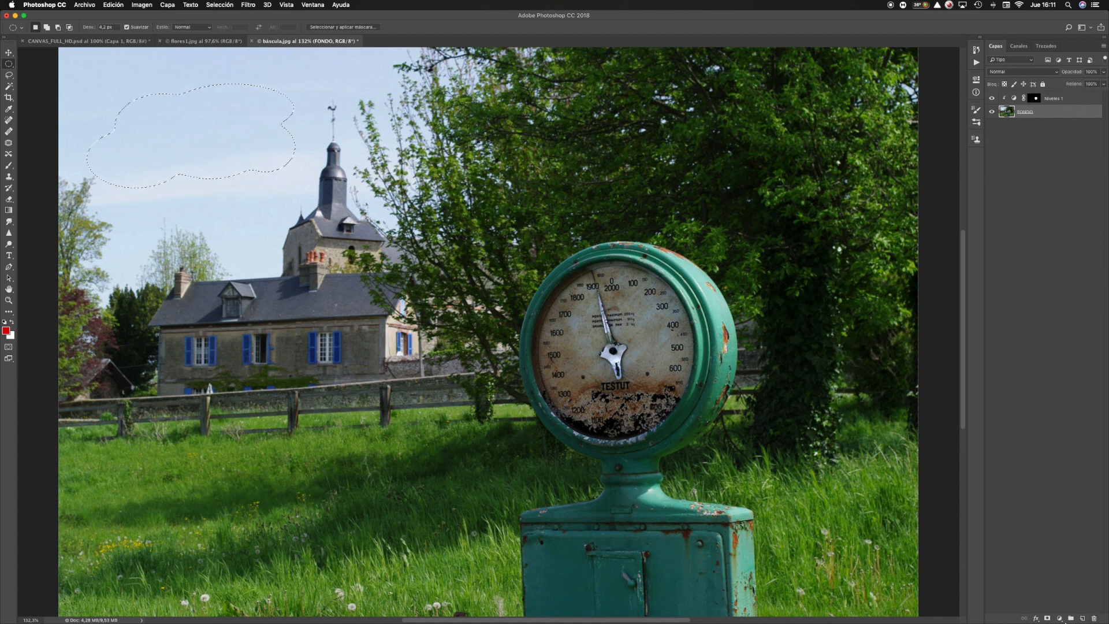
Add a new empty layer above the Niveles 1 adjustment layer, keeping the cloud-shaped selection active
left_click(1081, 617)
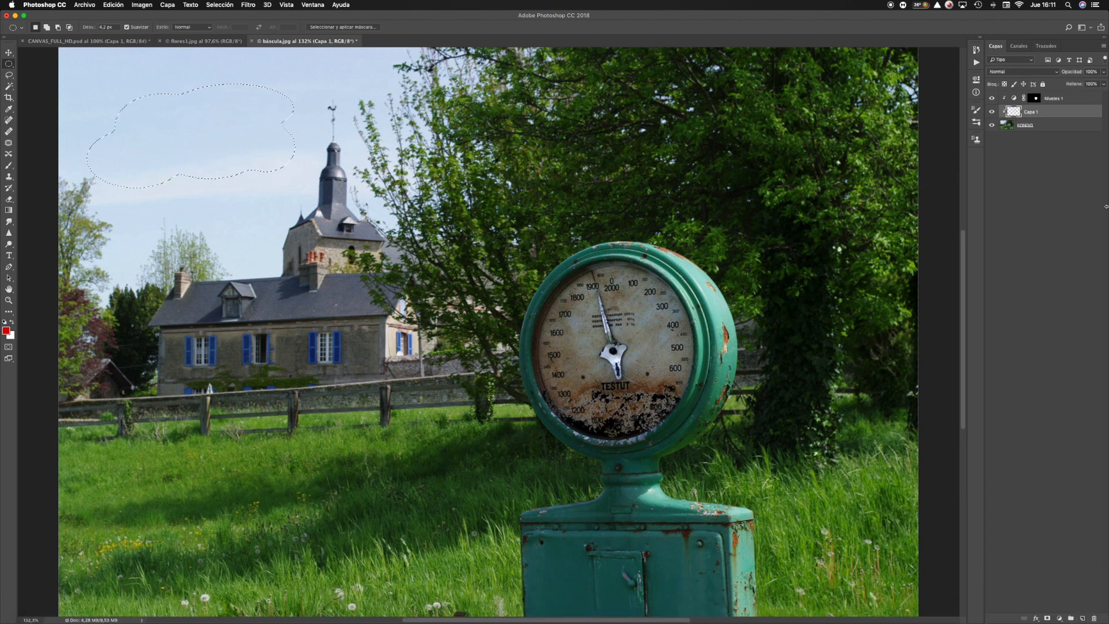
key("super+z")
left_click(1068, 97)
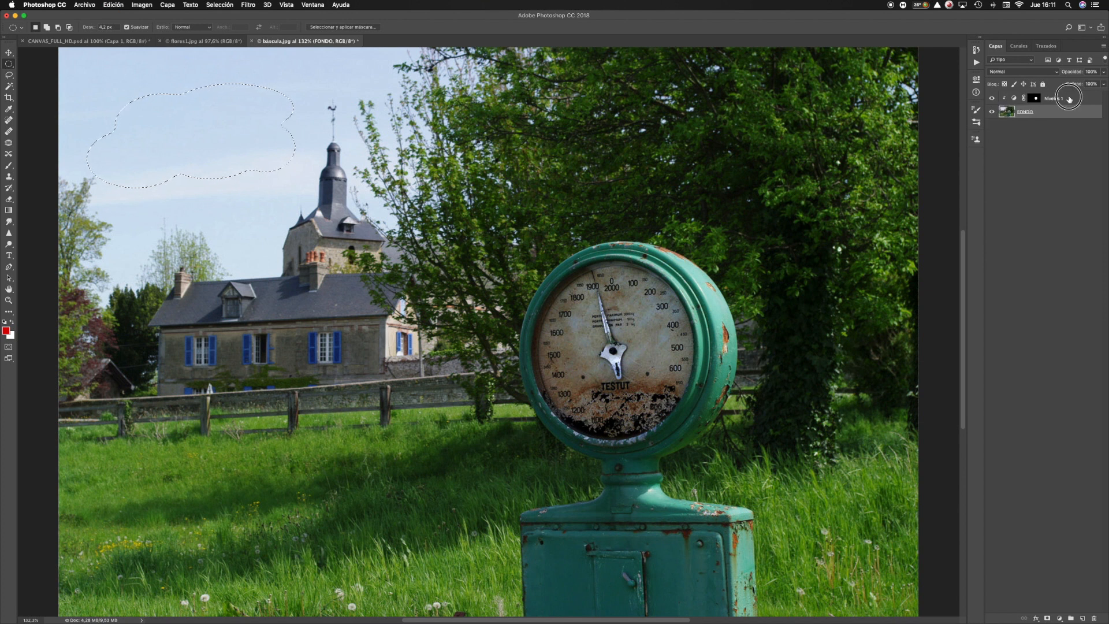
left_click(1082, 618)
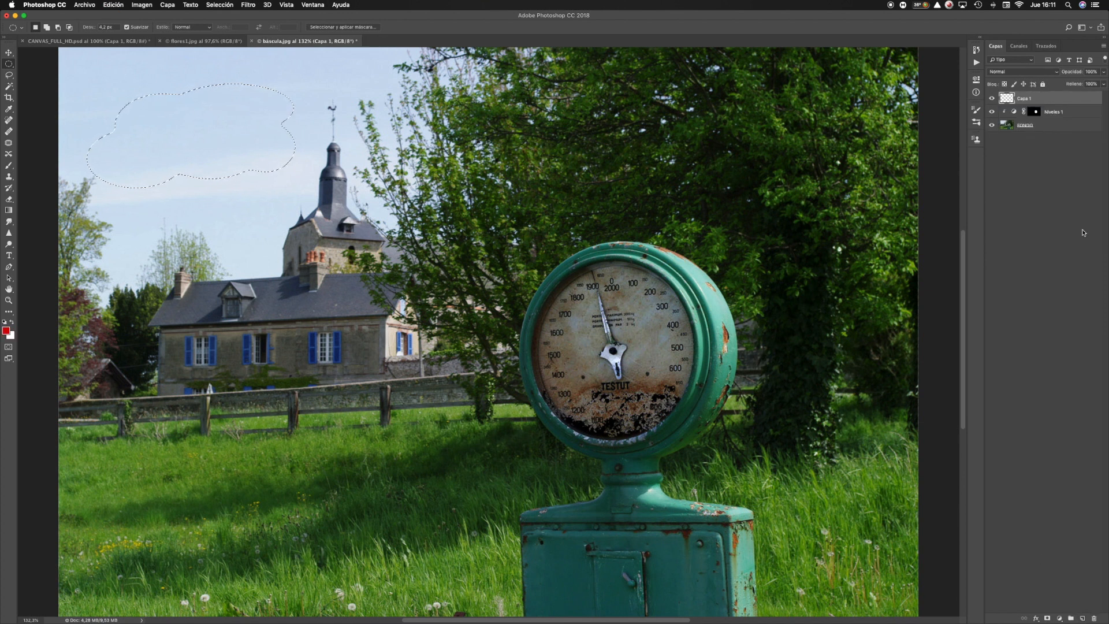
Rename the new empty layer as NUbes
double_click(1024, 98)
type("NUbes")
key("Return")
Activate the Paint Bucket and set the foreground colour to a bright blue, #1e8af8
left_click(10, 312)
left_click(6, 330)
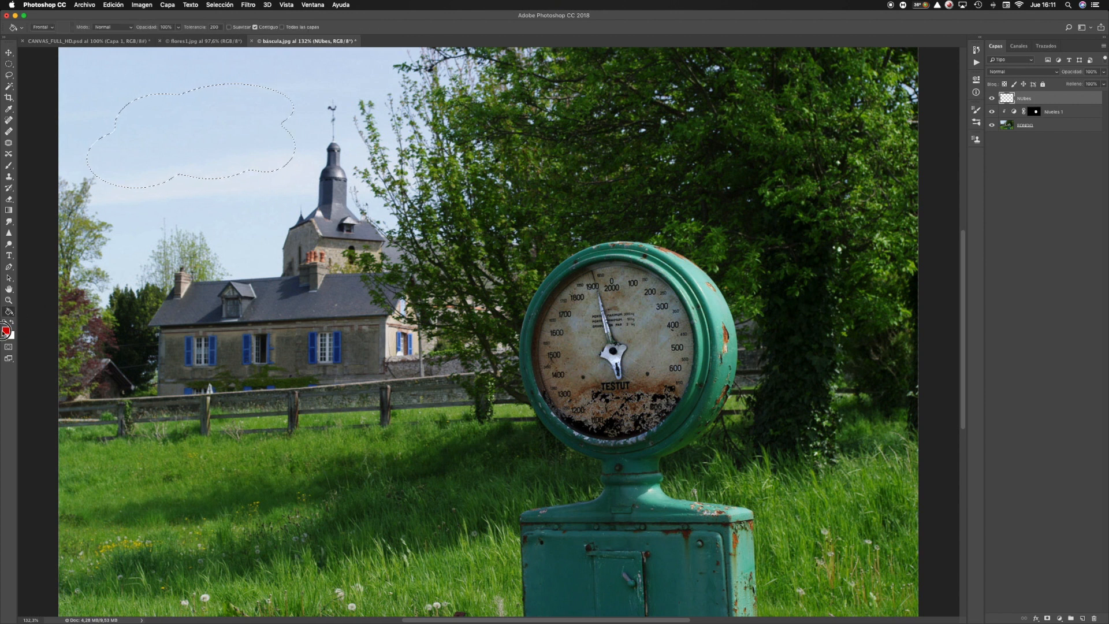
left_click(934, 392)
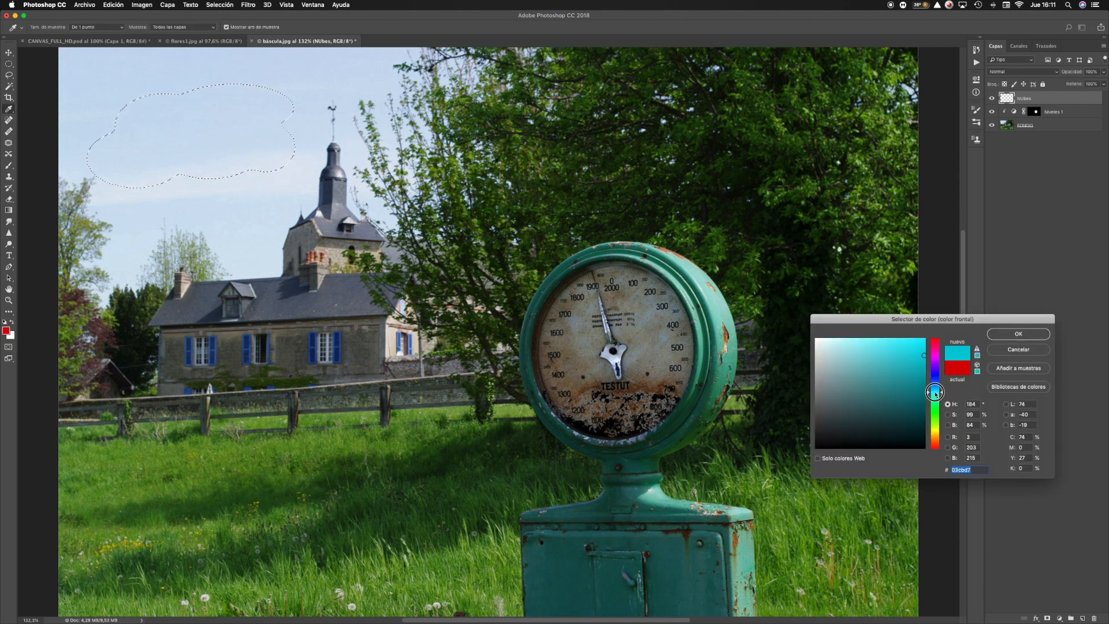
left_click(916, 384)
left_click(940, 381)
left_click(910, 341)
left_click(1003, 331)
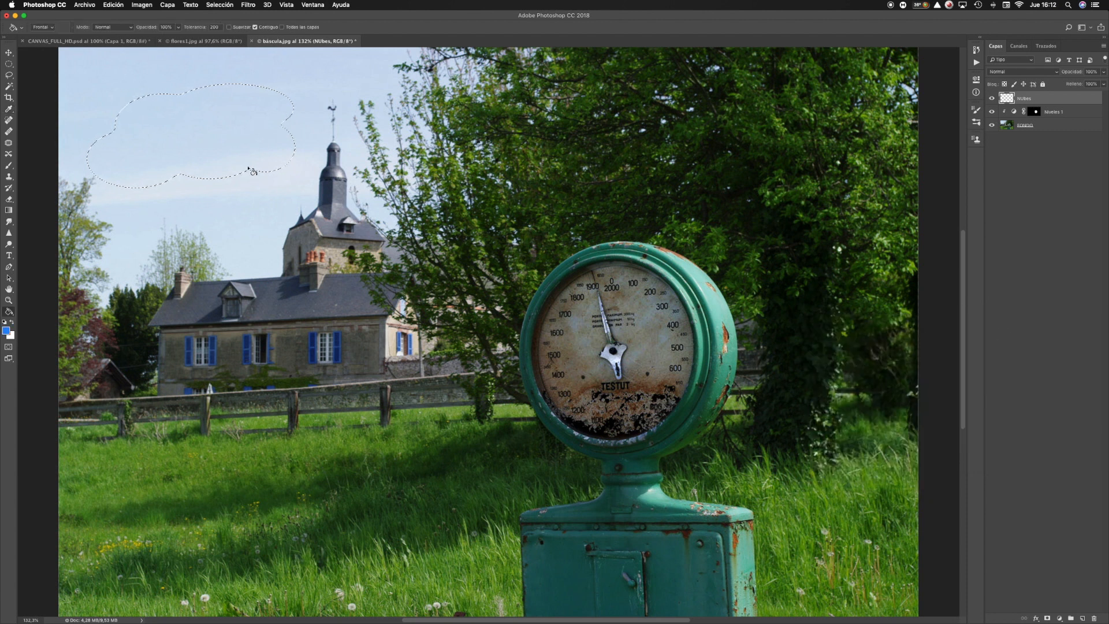
Fill the cloud-shaped selection with blue on the NUbes layer, briefly isolating that layer to check the fill
left_click(992, 125)
left_click(277, 130)
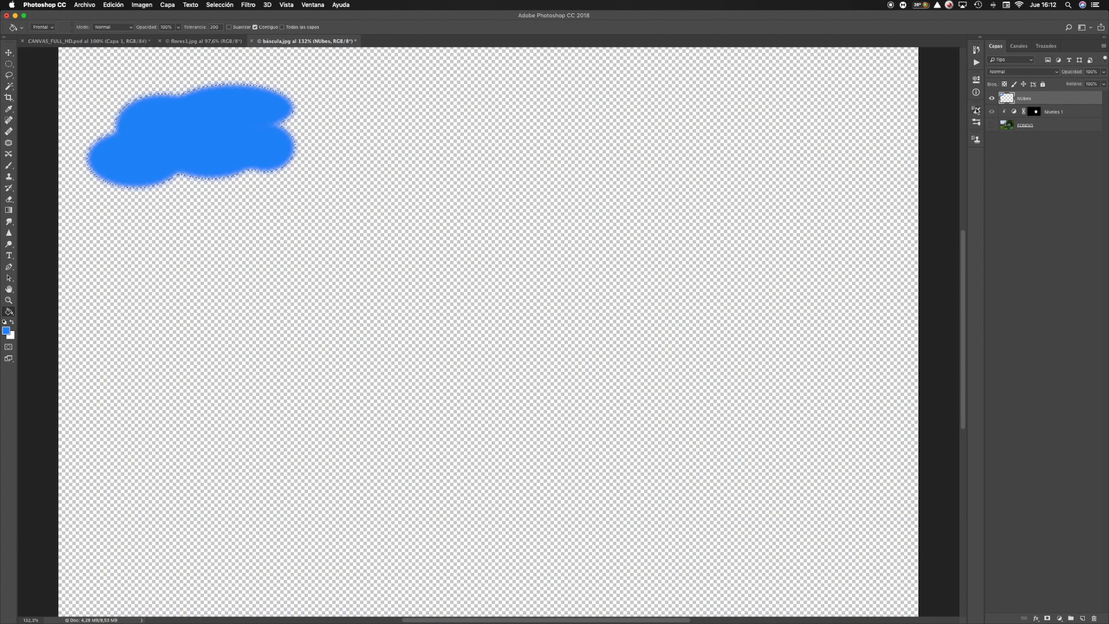
left_click(991, 124)
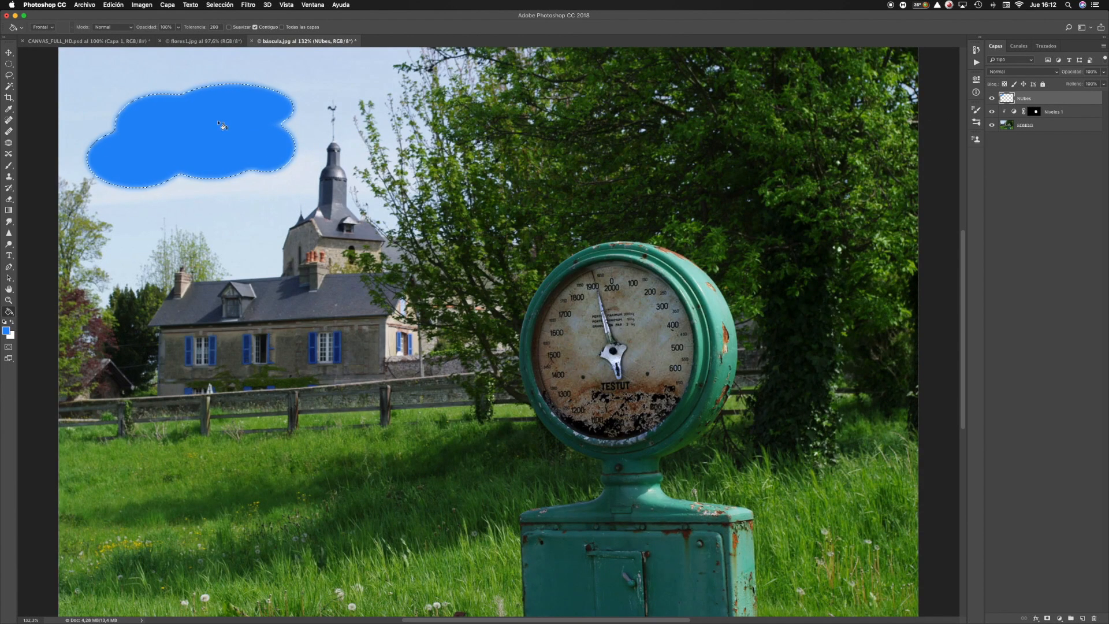
Deselect the cloud outline and reposition the blue cloud in the sky with the Move tool
key("super+d")
key("v")
left_click_drag(170, 115, 203, 139)
left_click_drag(186, 154, 220, 137)
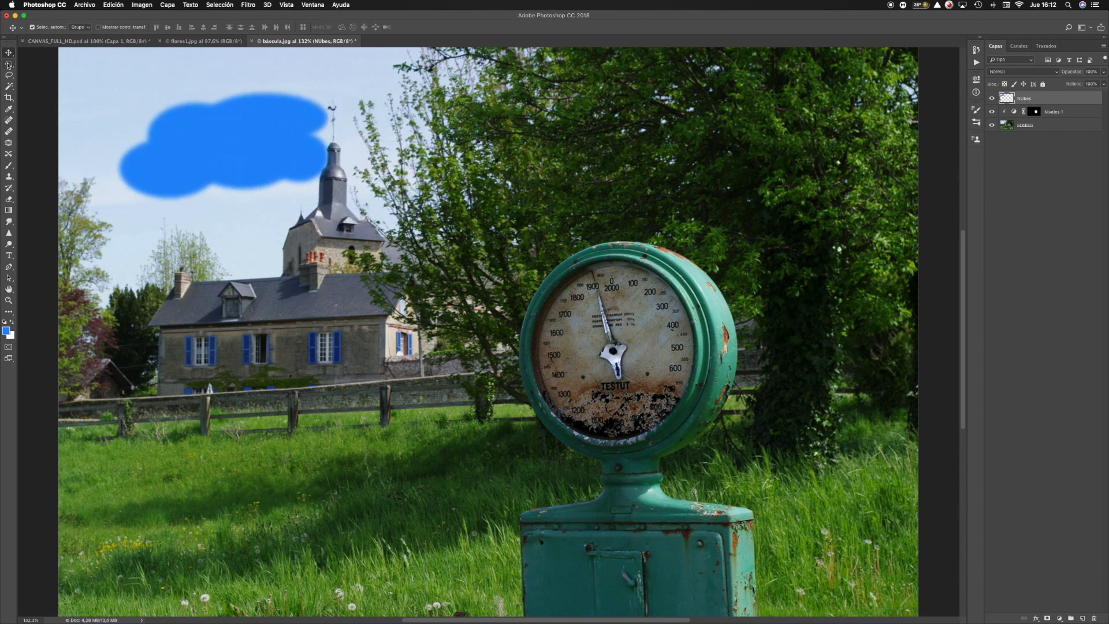
left_click_drag(233, 142, 217, 133)
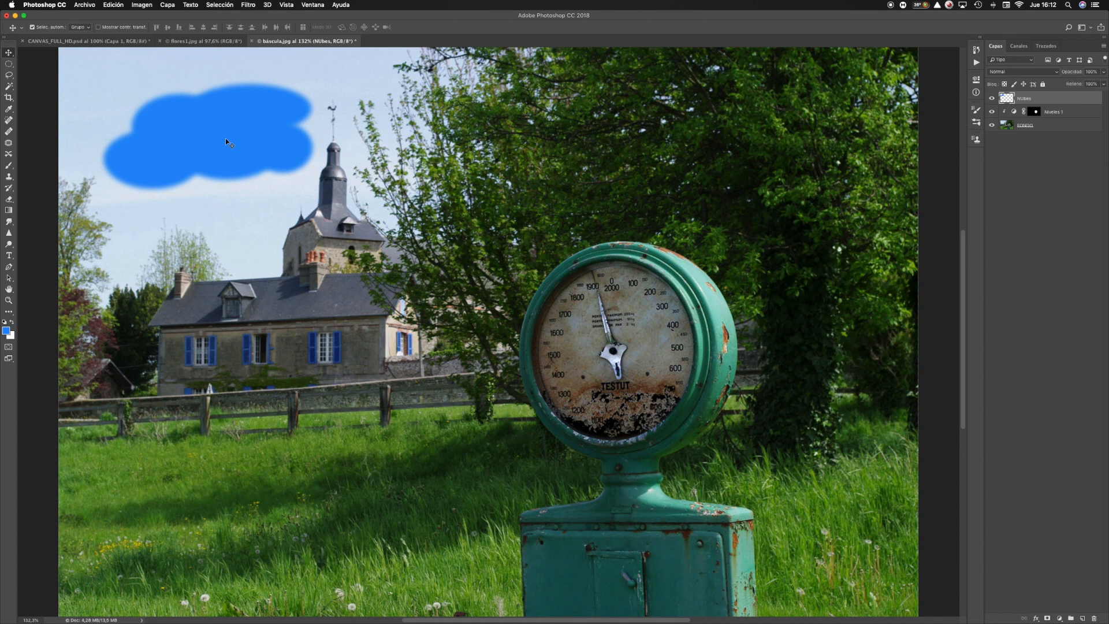
left_click_drag(225, 138, 224, 138)
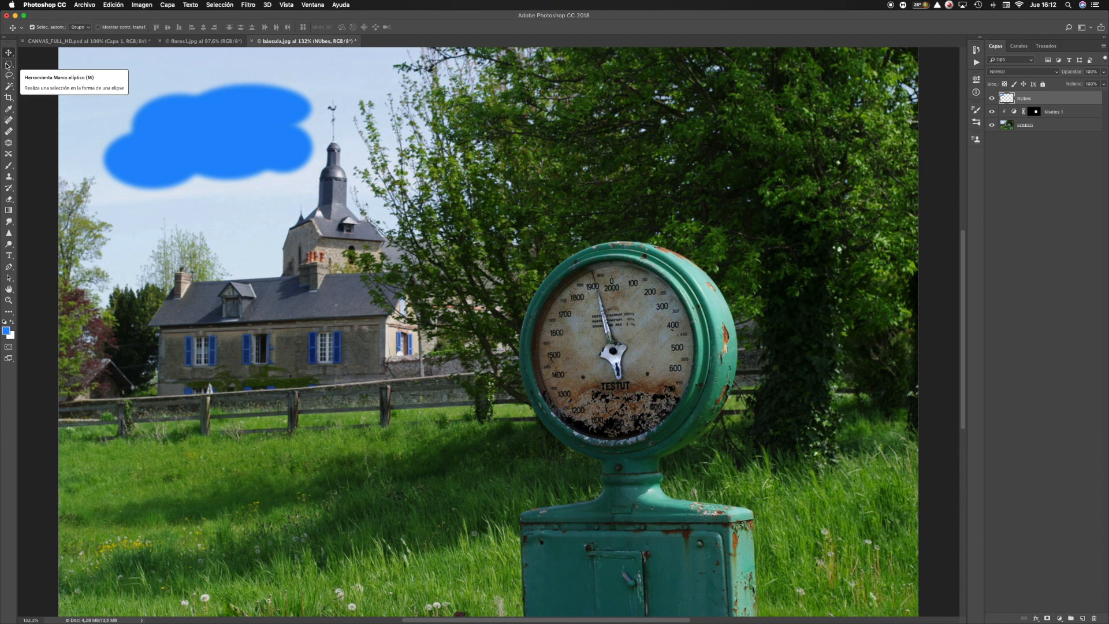
mouse_move(228, 124)
left_mouse_down()
mouse_move(214, 119)
mouse_move(221, 114)
left_mouse_up()
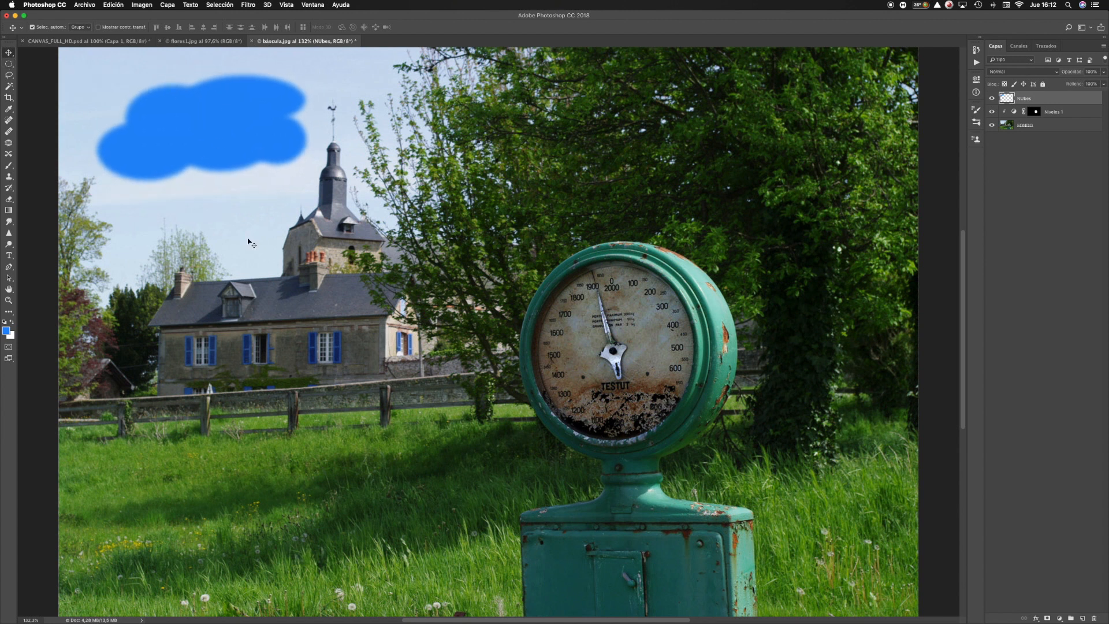
Make a thin frame-shaped selection over the house by subtracting a smaller rectangle from a larger rectangular marquee
left_click(8, 64)
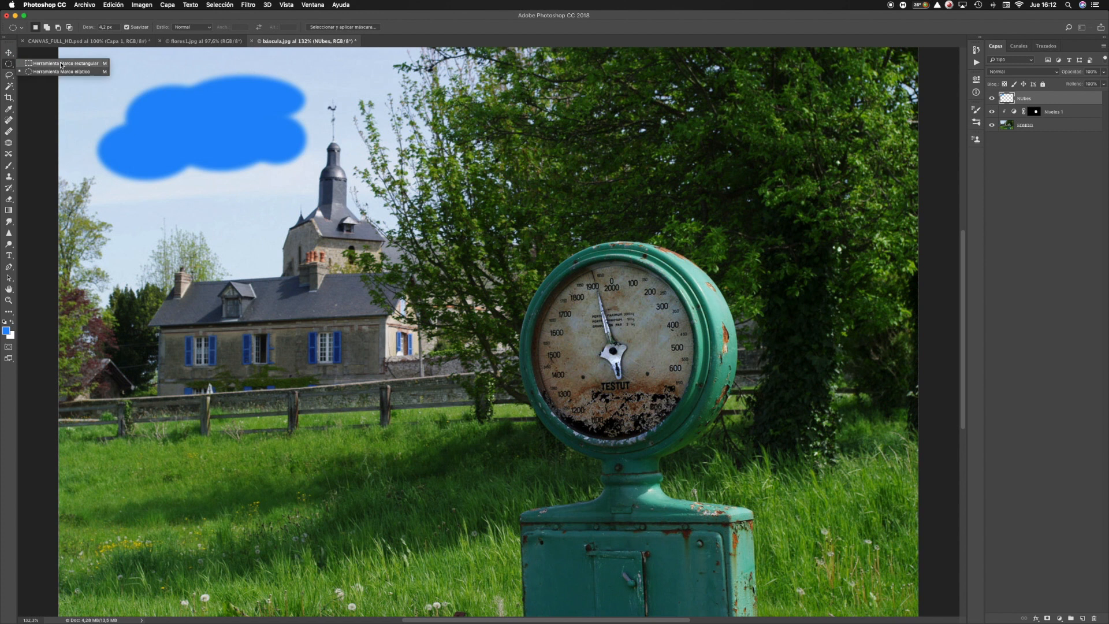
left_click_drag(101, 223, 374, 353)
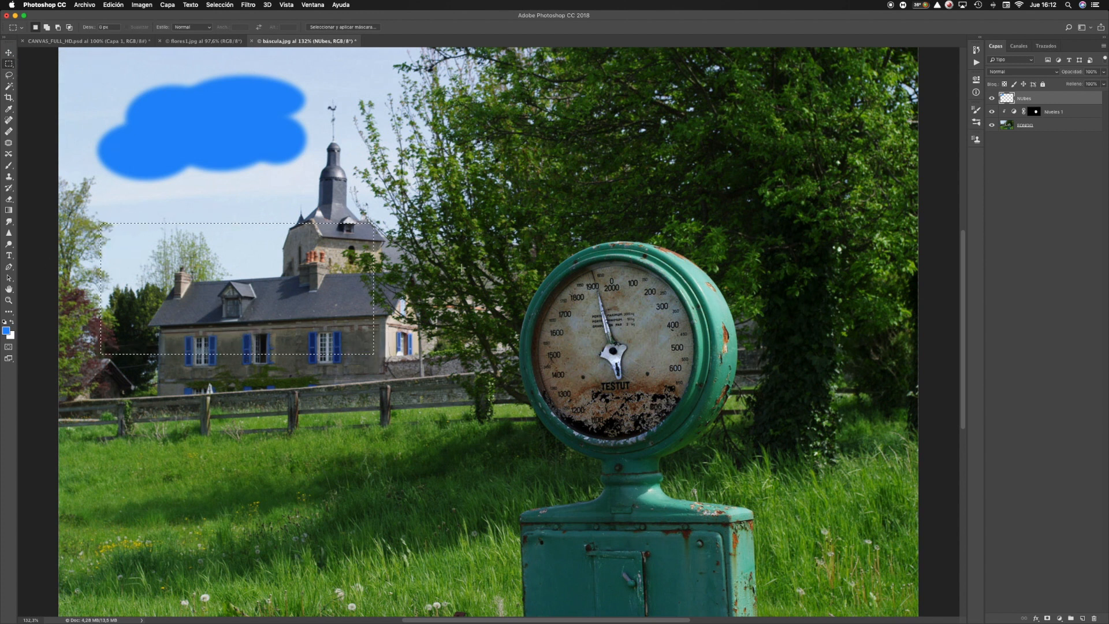
left_click(59, 27)
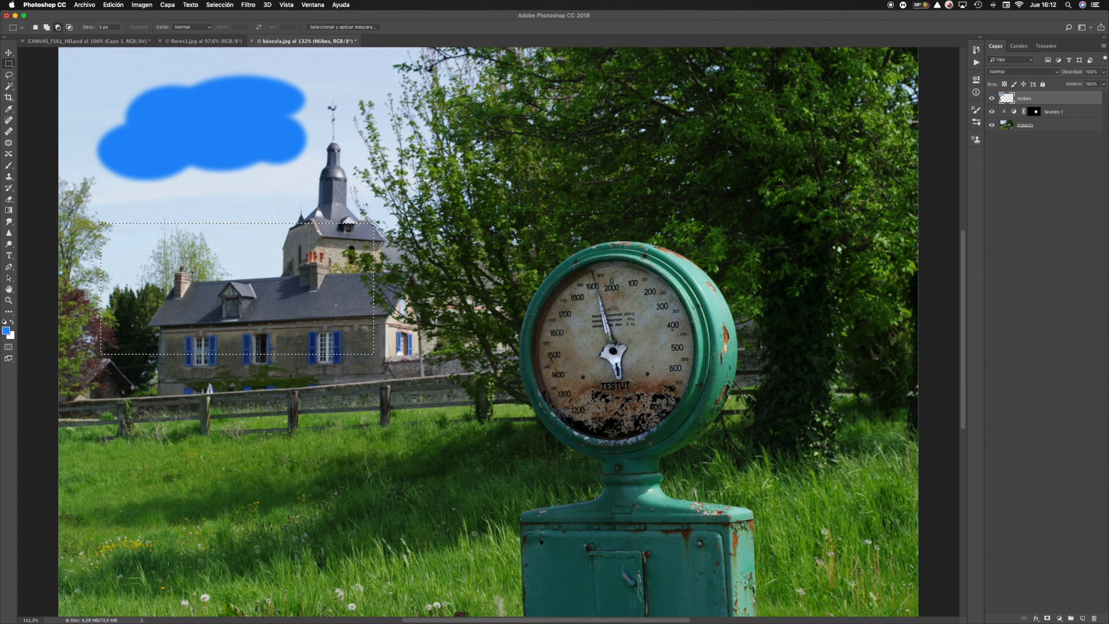
left_click_drag(116, 238, 359, 345)
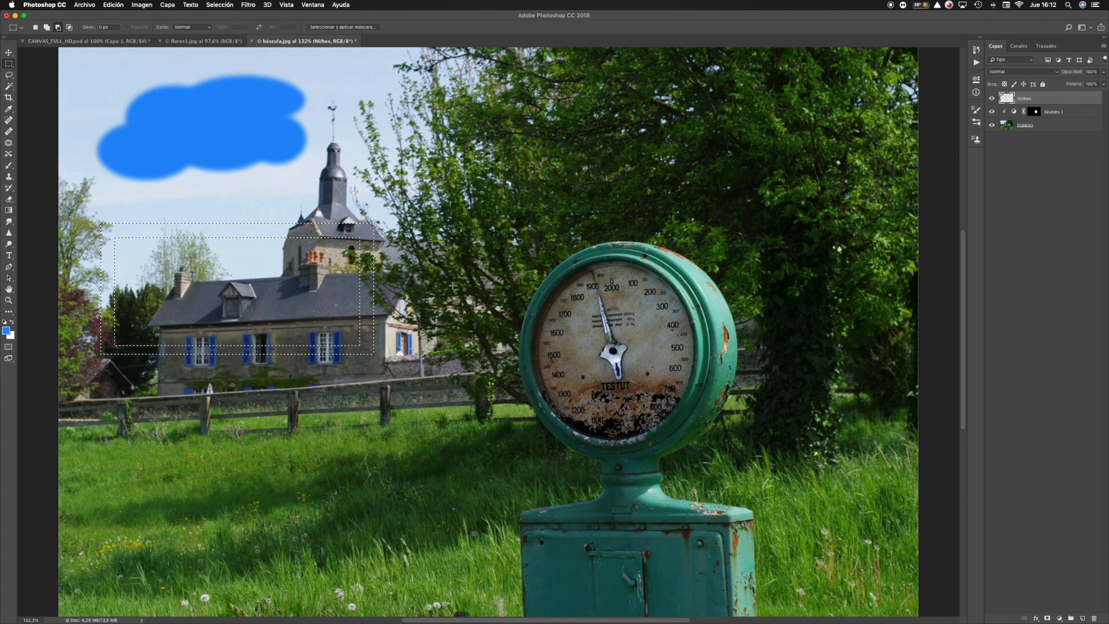
Set the foreground colour to a brownish orange, fill the frame-shaped selection with it, and deselect
left_click(7, 331)
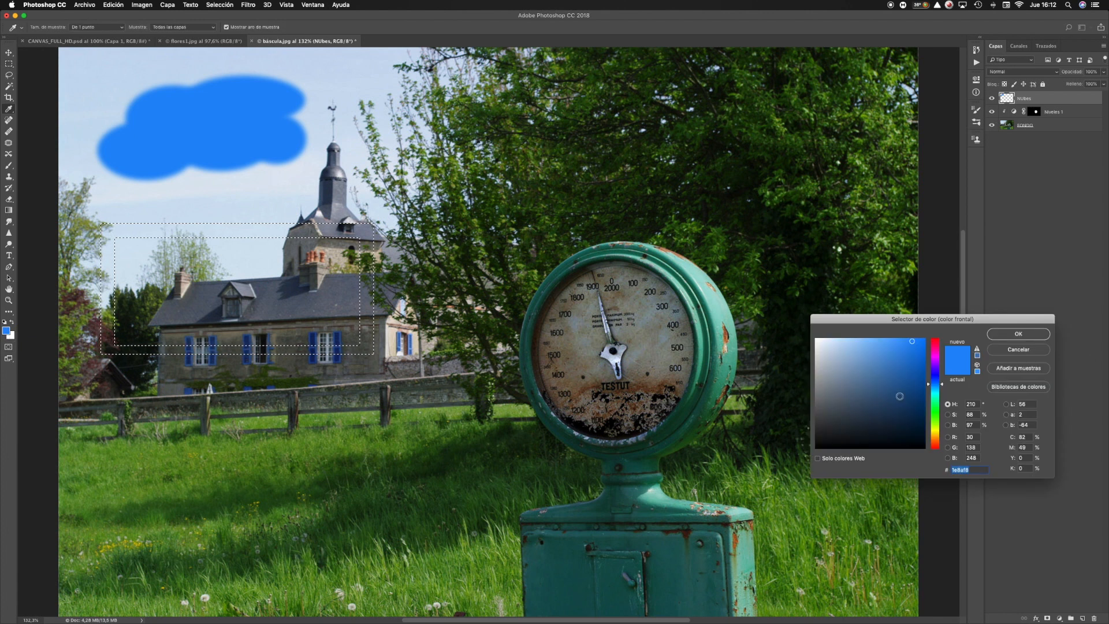
left_click_drag(939, 398, 923, 379)
left_click(998, 335)
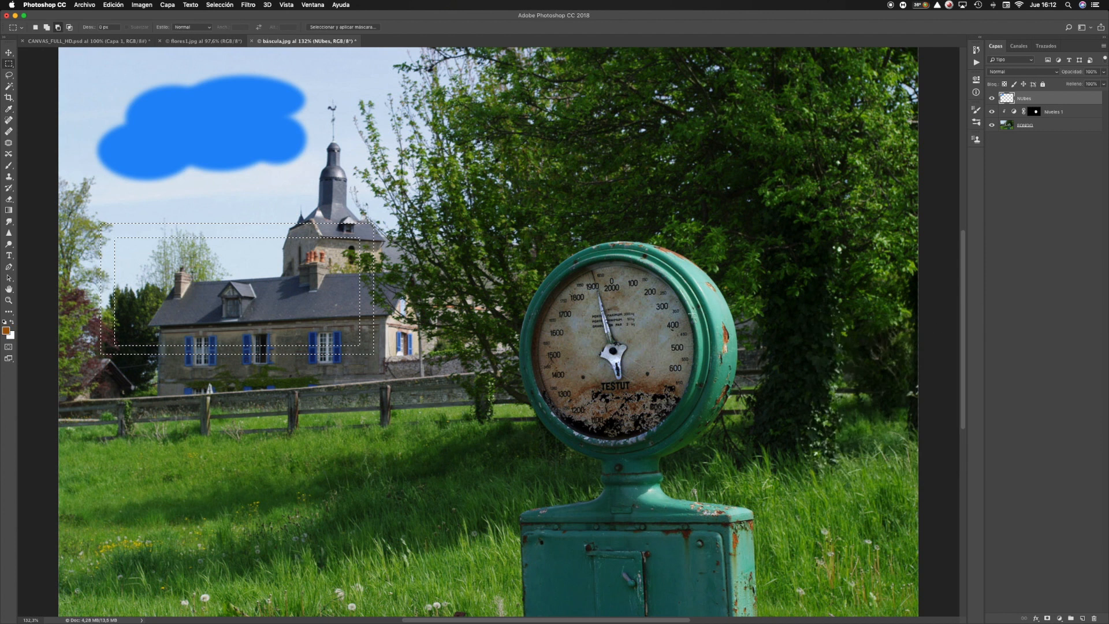
left_click(9, 311)
left_click(258, 230)
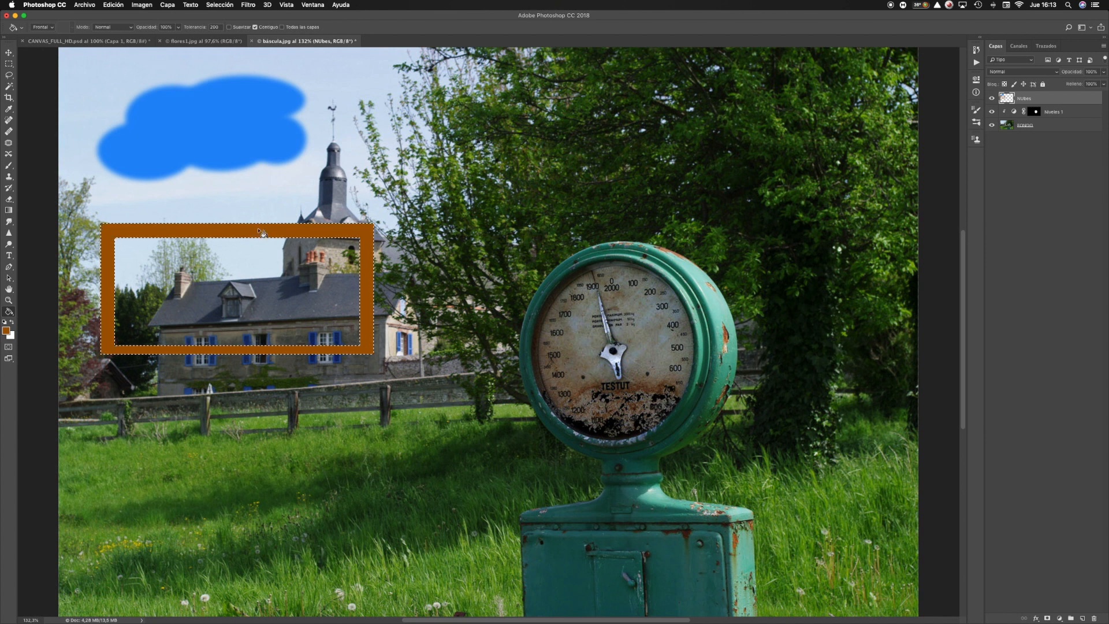
key("super+d")
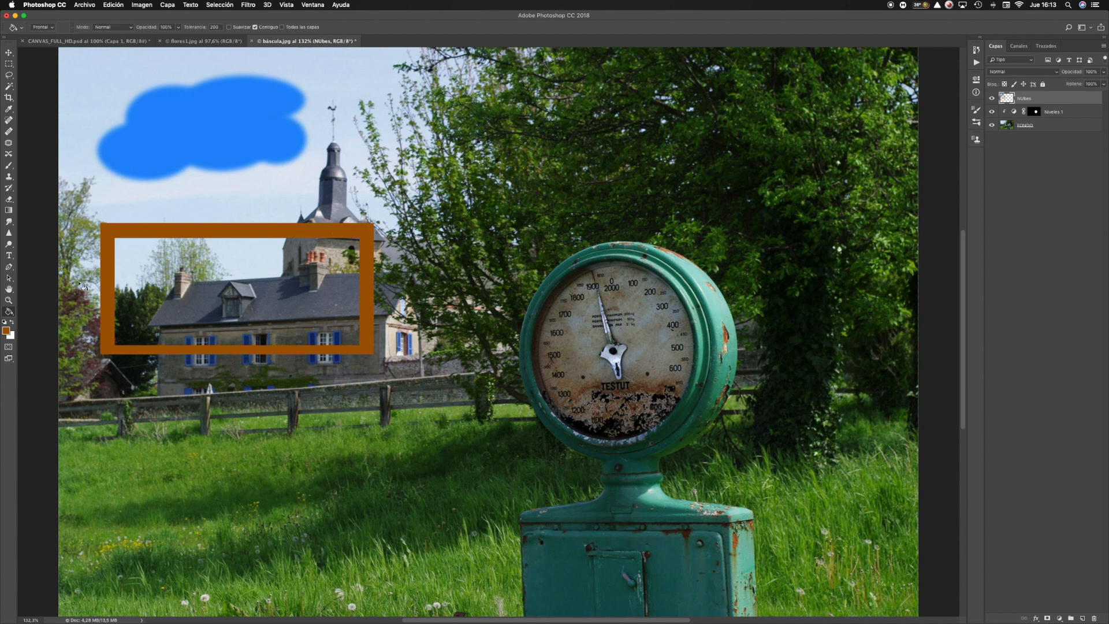
Move the cloud and the orange frame together slightly right and down
key("v")
mouse_move(226, 238)
left_mouse_down()
mouse_move(249, 255)
mouse_move(246, 239)
left_mouse_up()
key("super+z")
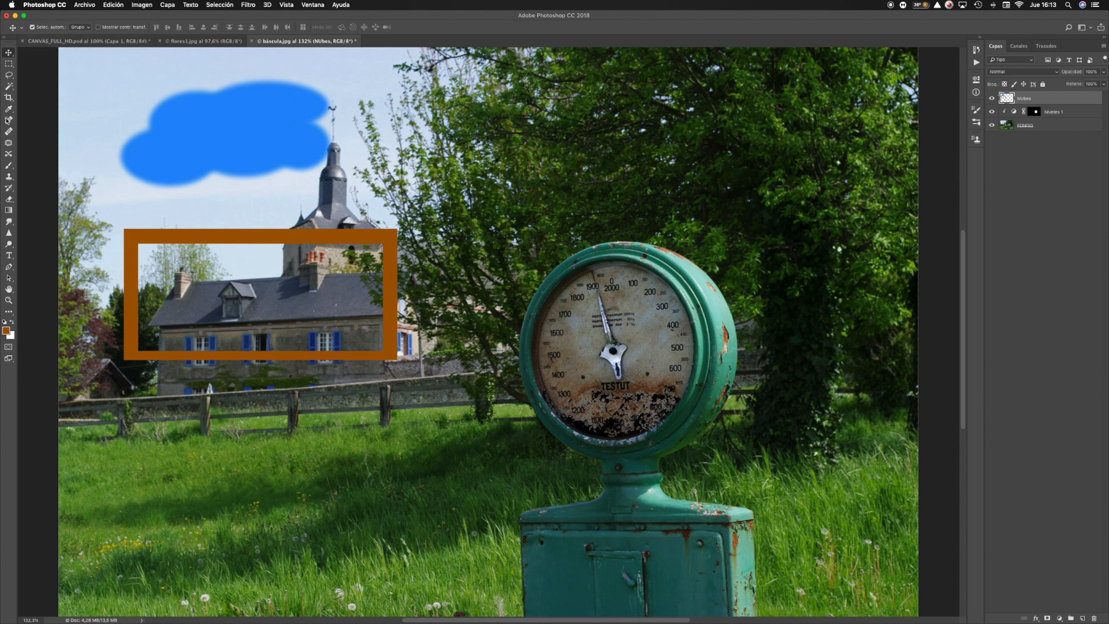
Try to intersect a circular selection in the grass with a narrower overlapping ellipse, and undo the intersection
left_click(9, 65)
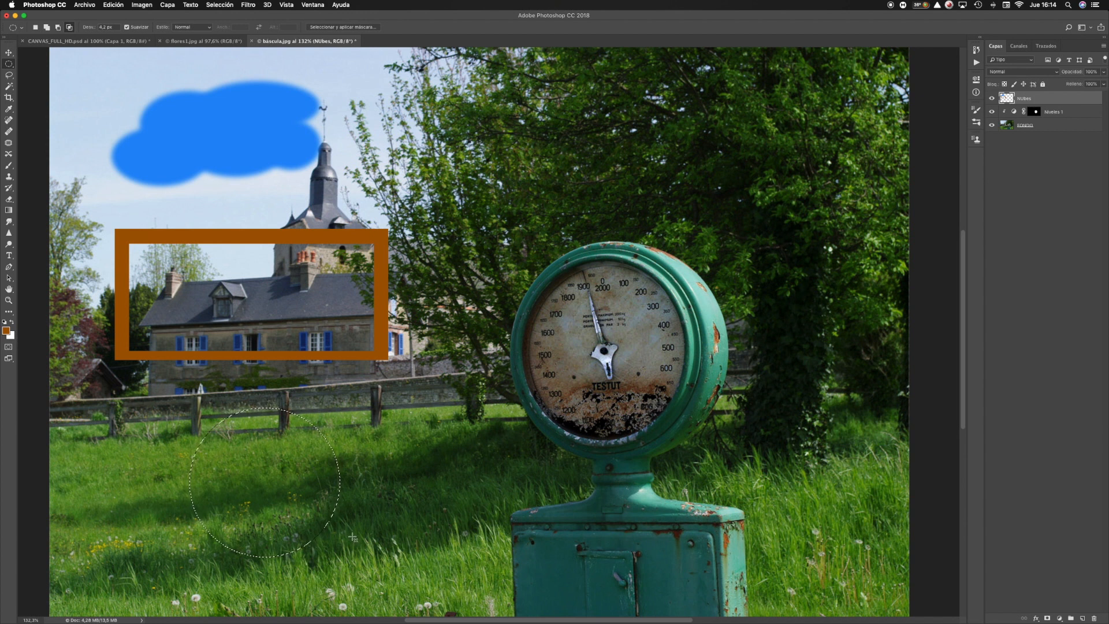
left_click_drag(169, 440, 228, 550)
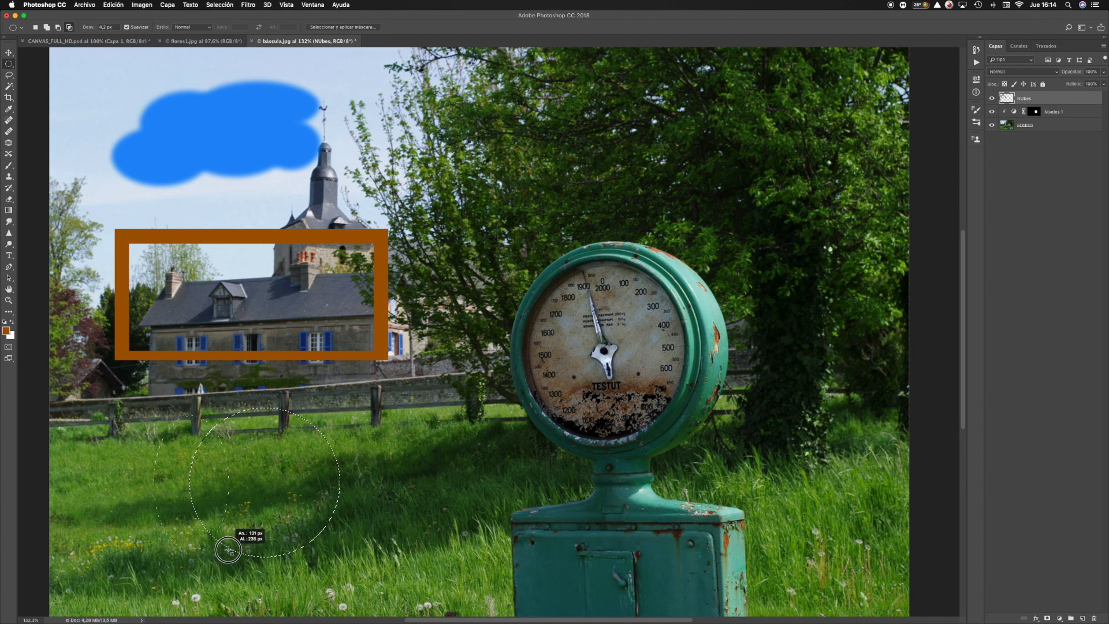
left_click_drag(228, 550, 228, 549)
key("super+z")
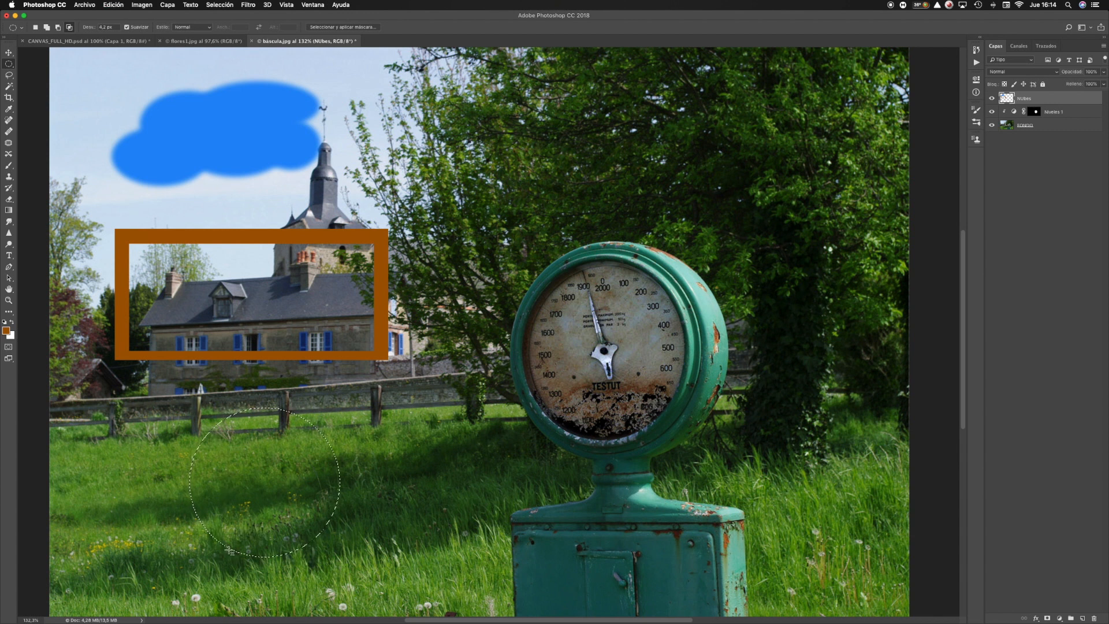
Intersect the circular grass selection with another overlapping ellipse, shift the remaining outline, and deselect it
left_click_drag(429, 528, 109, 463)
left_click_drag(285, 506, 259, 475)
key("super+d")
Build a crescent-shaped selection in the grass by subtracting an overlapping circle from a circular marquee
left_click_drag(160, 426, 333, 579)
left_click(58, 27)
left_click_drag(370, 570, 199, 435)
Fill the crescent selection with white on the NUbes layer and move the layer's shapes slightly to the right
left_click(12, 322)
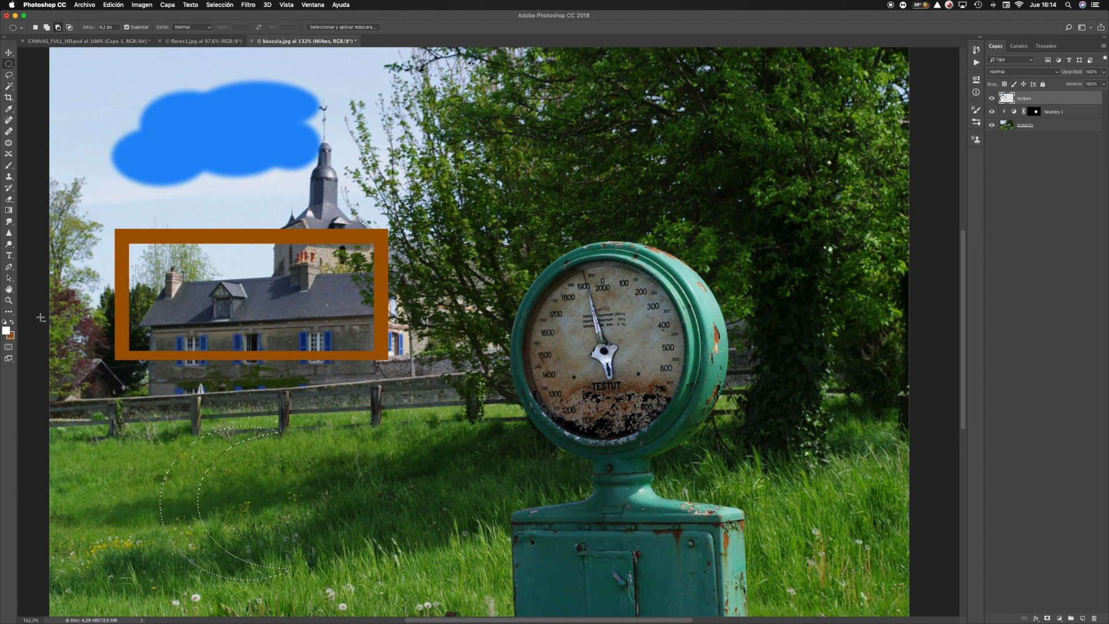
key("g")
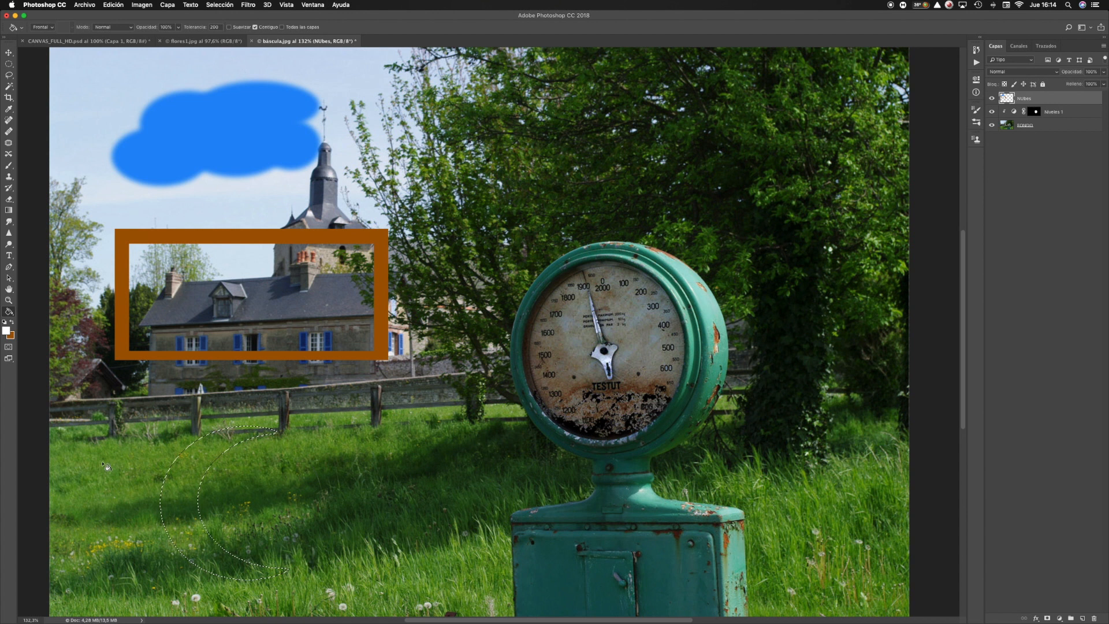
left_click(175, 479)
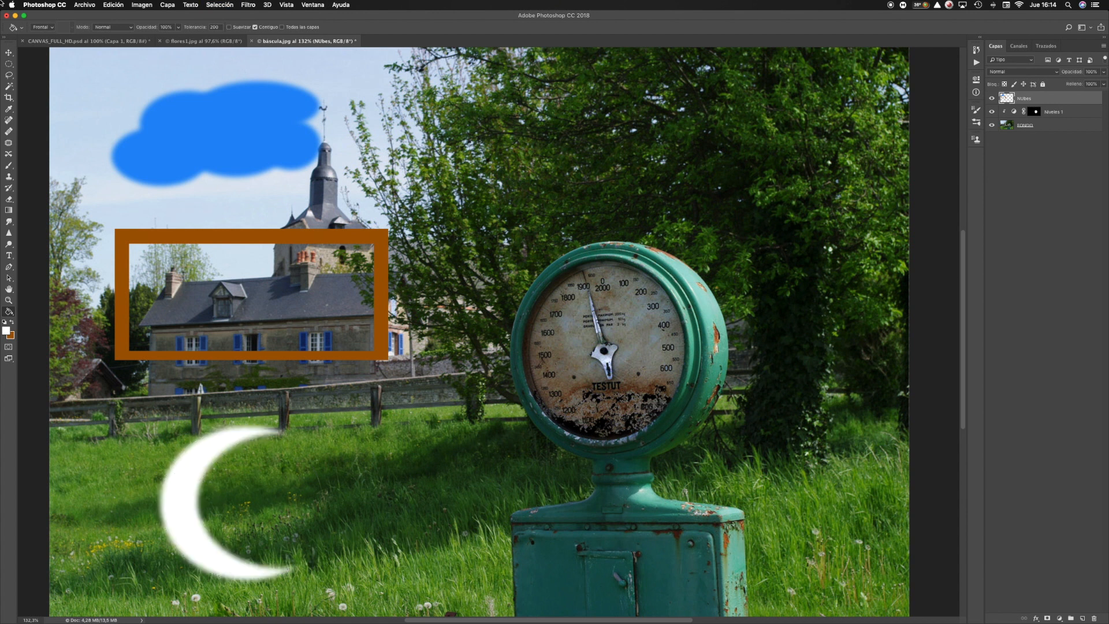
key("v")
mouse_move(191, 446)
left_mouse_down()
mouse_move(198, 416)
mouse_move(186, 441)
mouse_move(198, 446)
left_mouse_up()
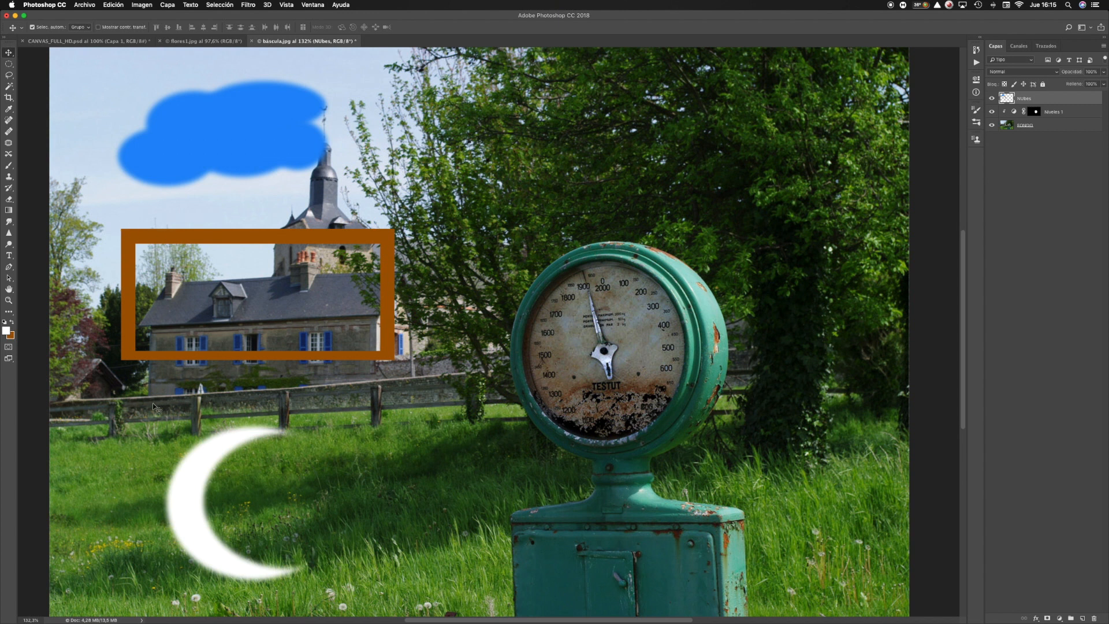
Examine the feathered edge of the white crescent up close and return to the full image
key("z")
left_click_drag(228, 475, 298, 387)
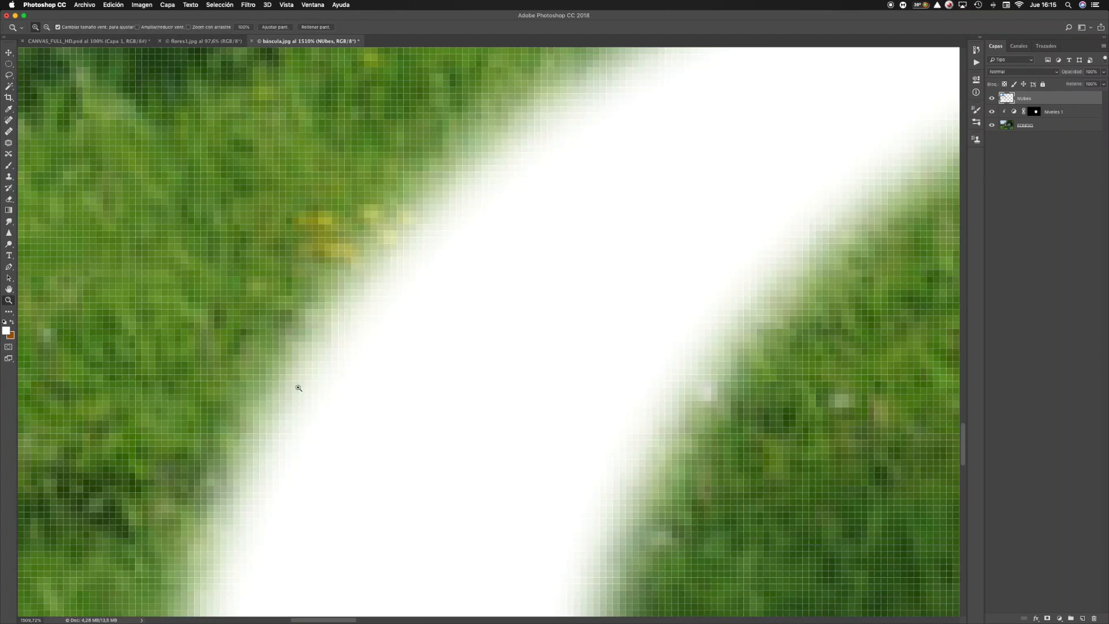
left_click(312, 332, "alt")
left_click(312, 333, "alt")
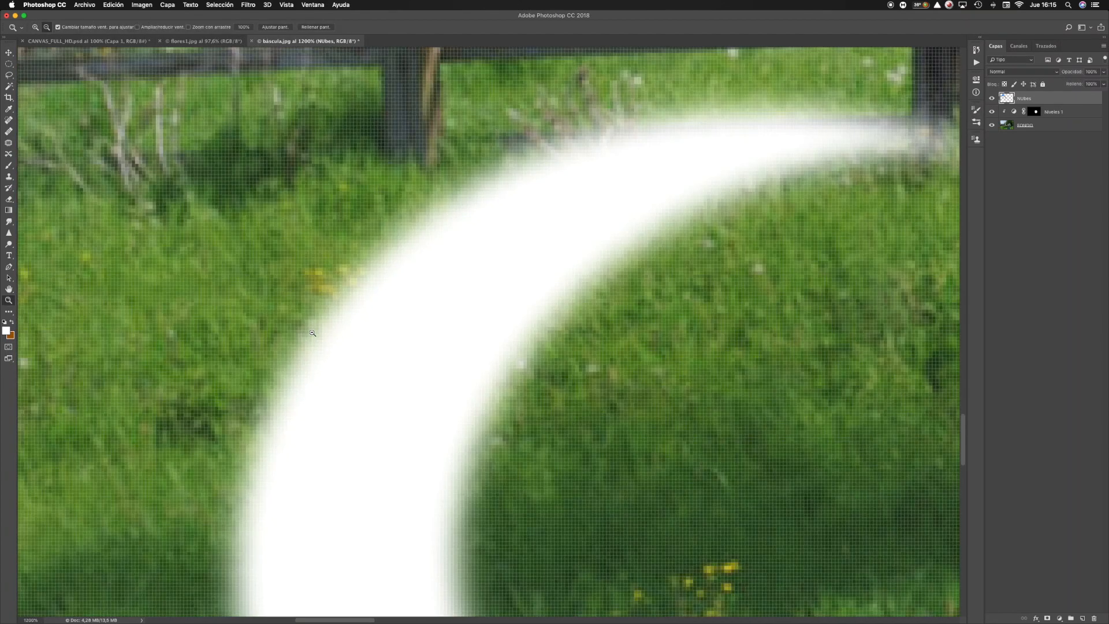
left_click(312, 333, "alt")
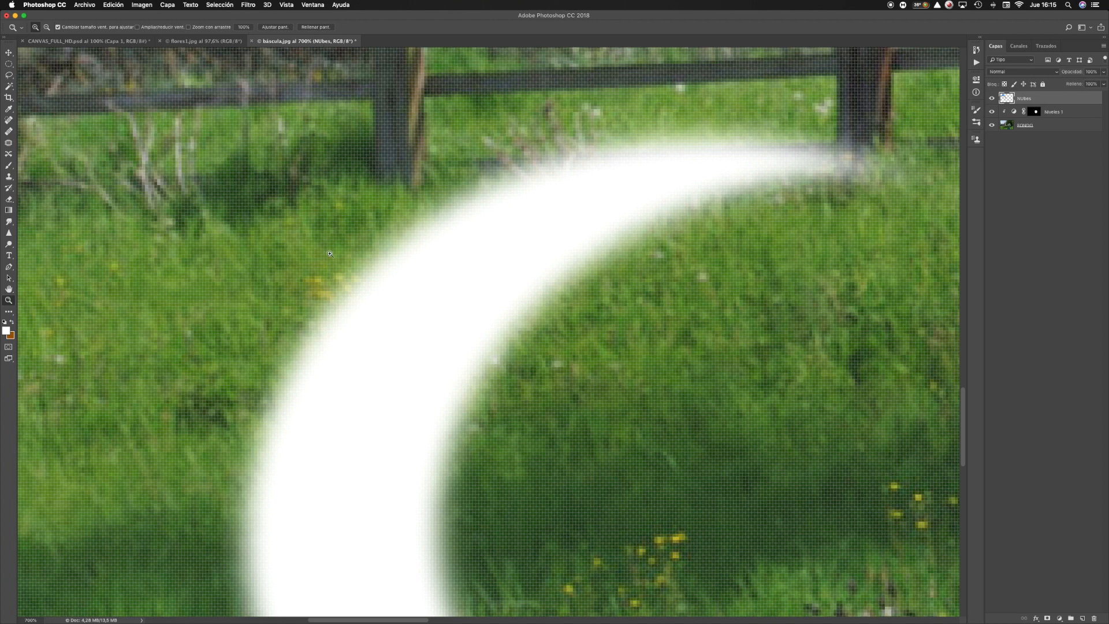
left_click(332, 296, "alt")
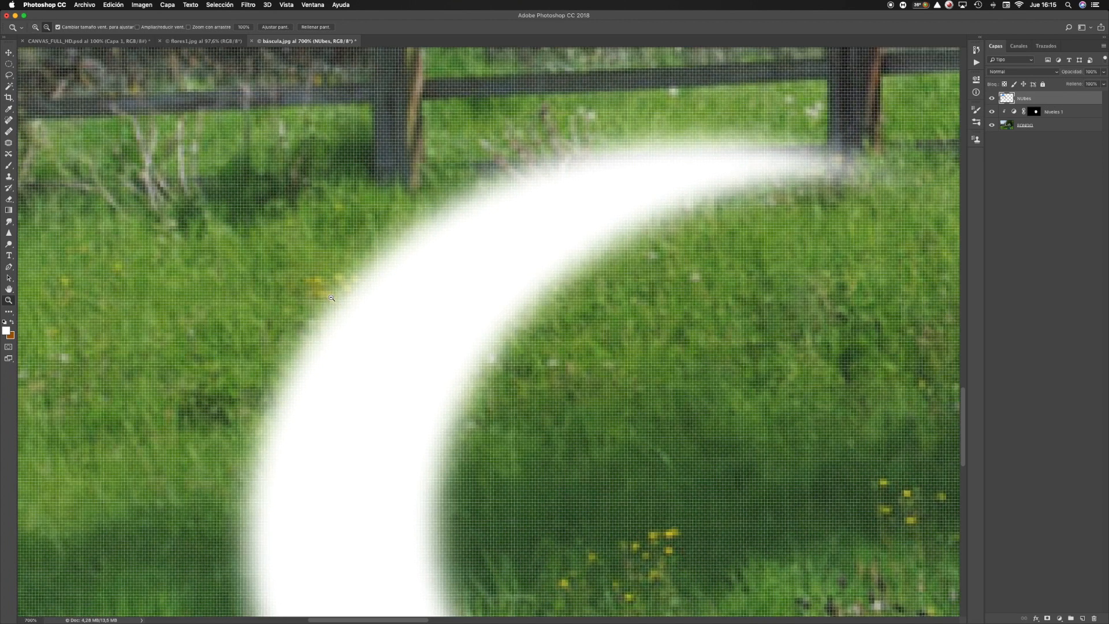
left_click(347, 294, "alt")
right_click(350, 295)
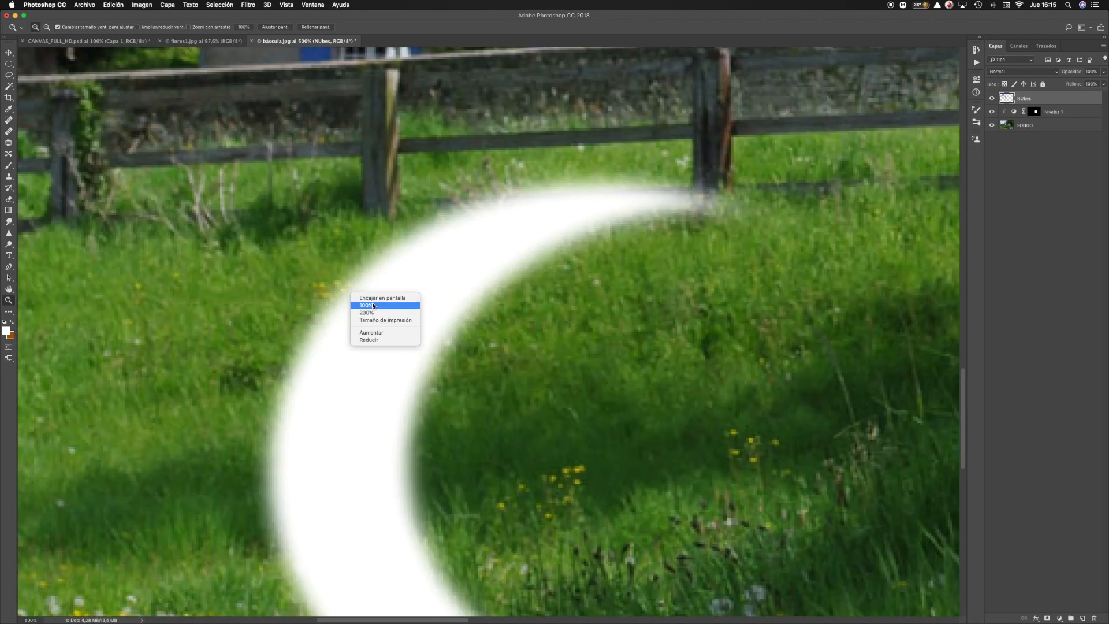
left_click(369, 305)
right_click(373, 303)
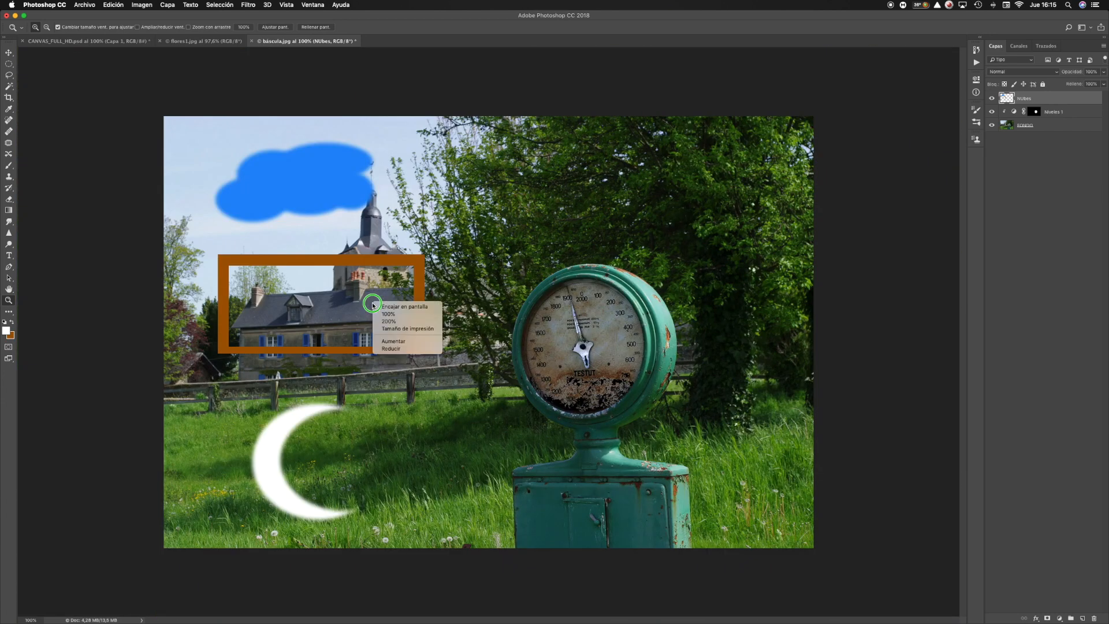
left_click(377, 306)
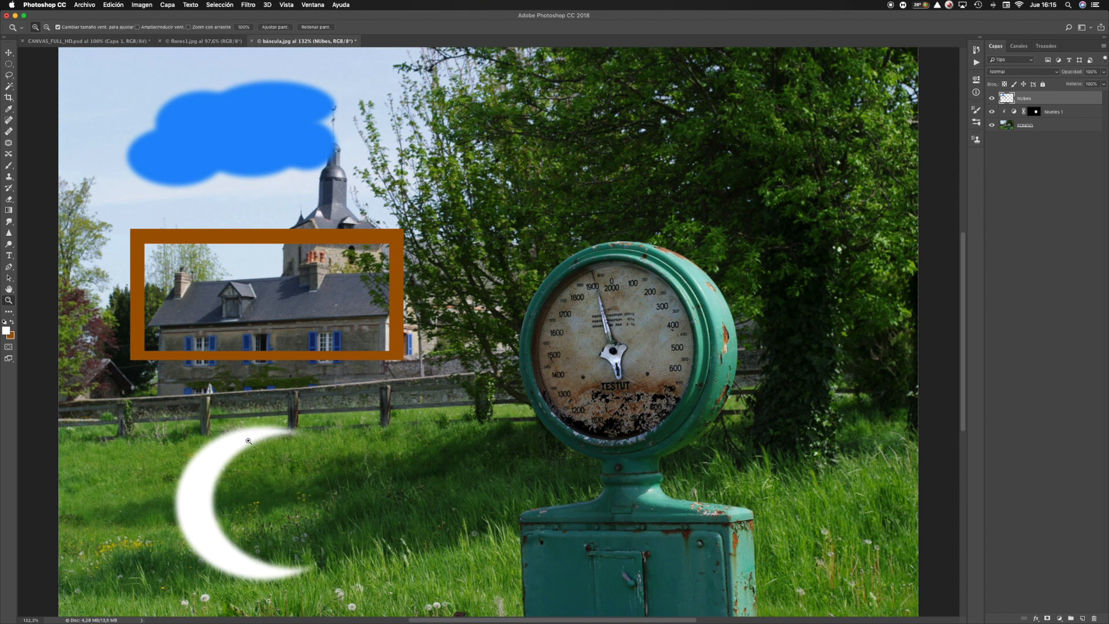
Hide the NUbes layer and set the Elliptical Marquee tool's feather to 0 px
left_click(991, 99)
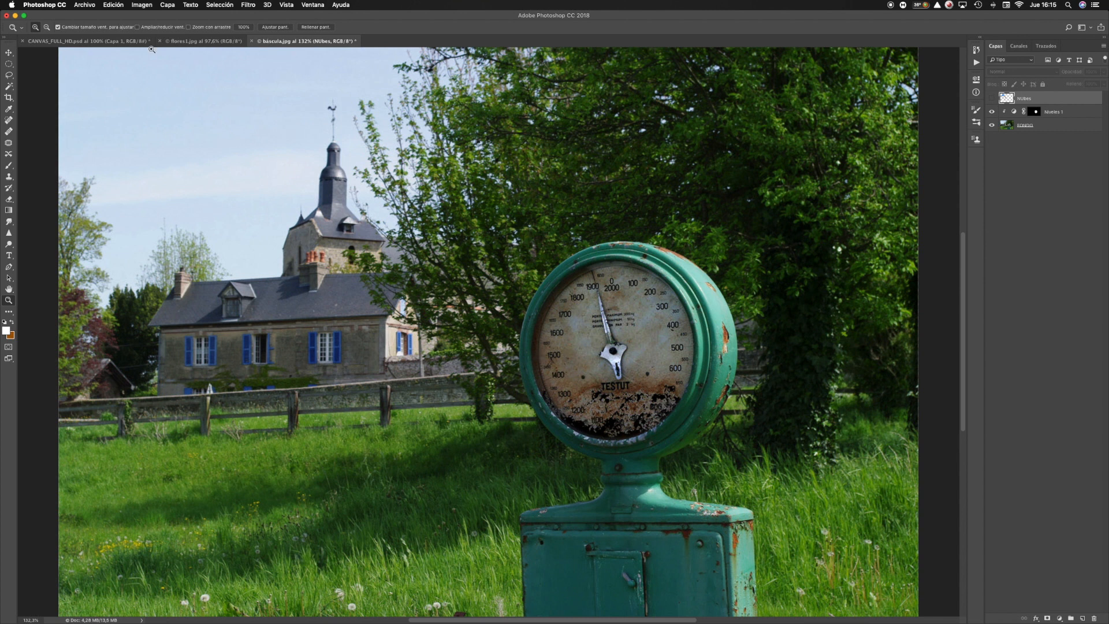
left_click_drag(8, 64, 44, 83)
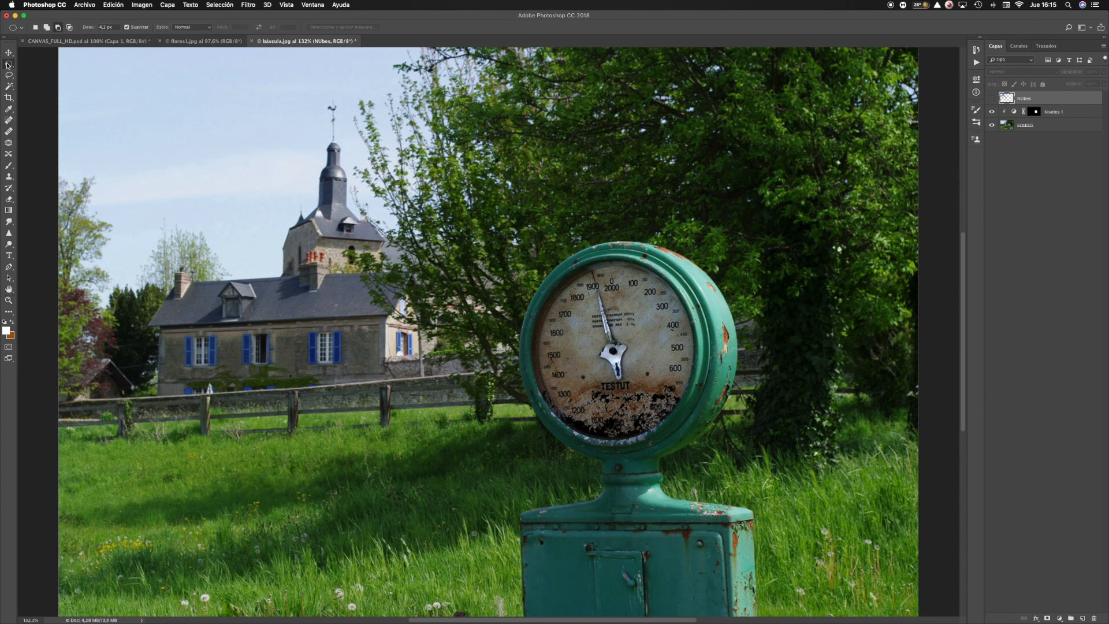
left_click_drag(118, 28, 91, 28)
left_click_drag(8, 63, 35, 71)
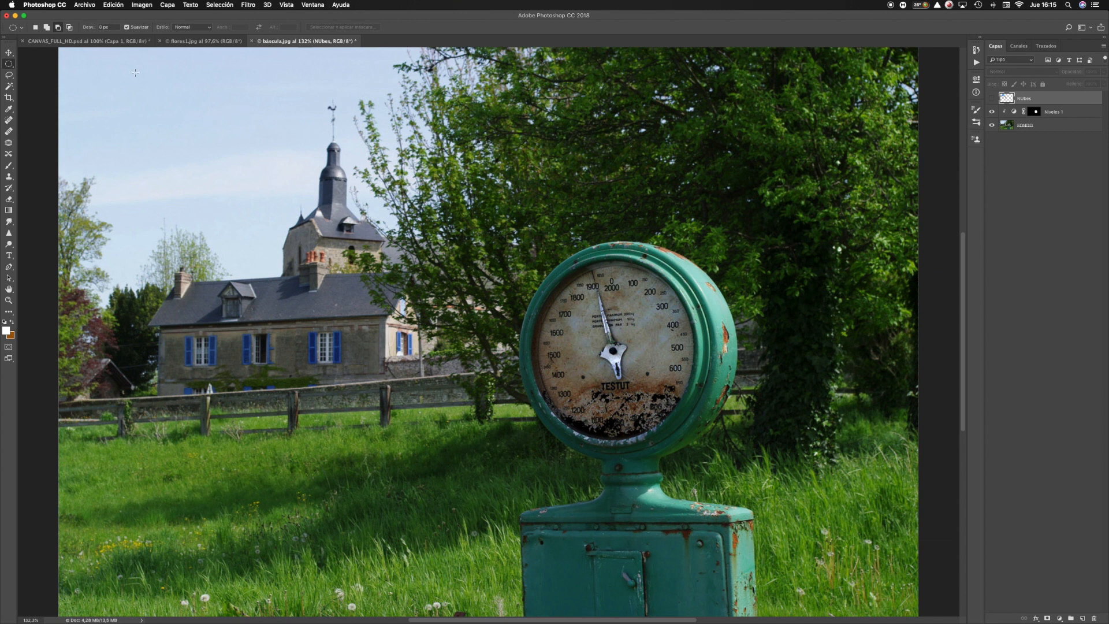
Draw a rectangular marquee selection in the sky and swap the foreground and background colours so brown is in front
left_click(114, 28)
left_click_drag(9, 70, 35, 61)
left_click_drag(107, 82, 213, 149)
left_click(13, 324)
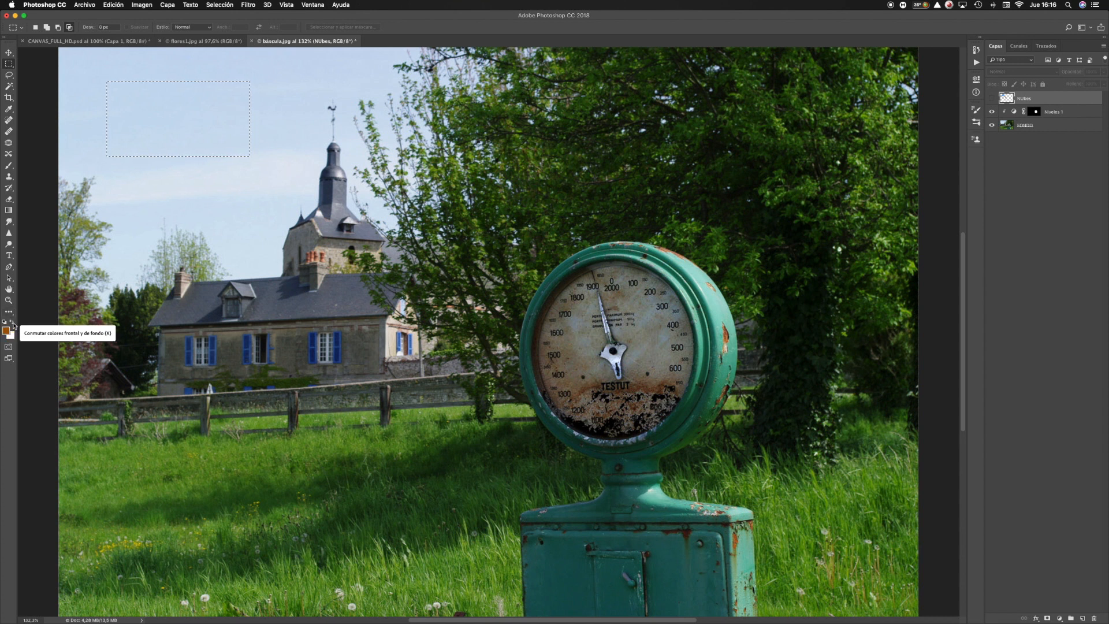
Try to fill the rectangular selection with brown on the hidden NUbes layer
key("g")
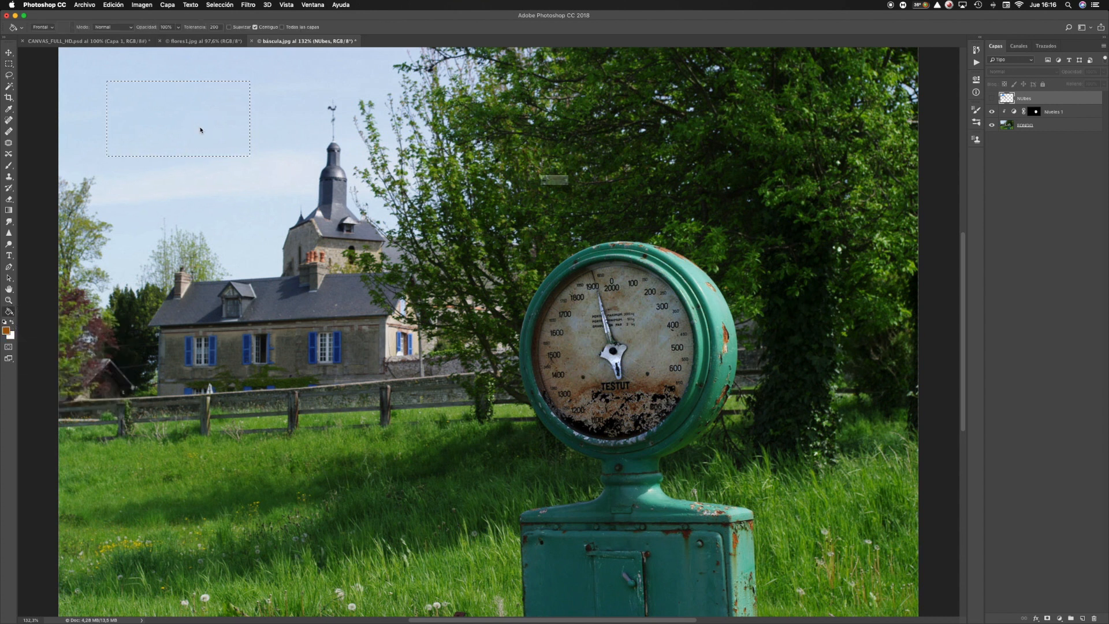
left_click(200, 132)
left_click(617, 200)
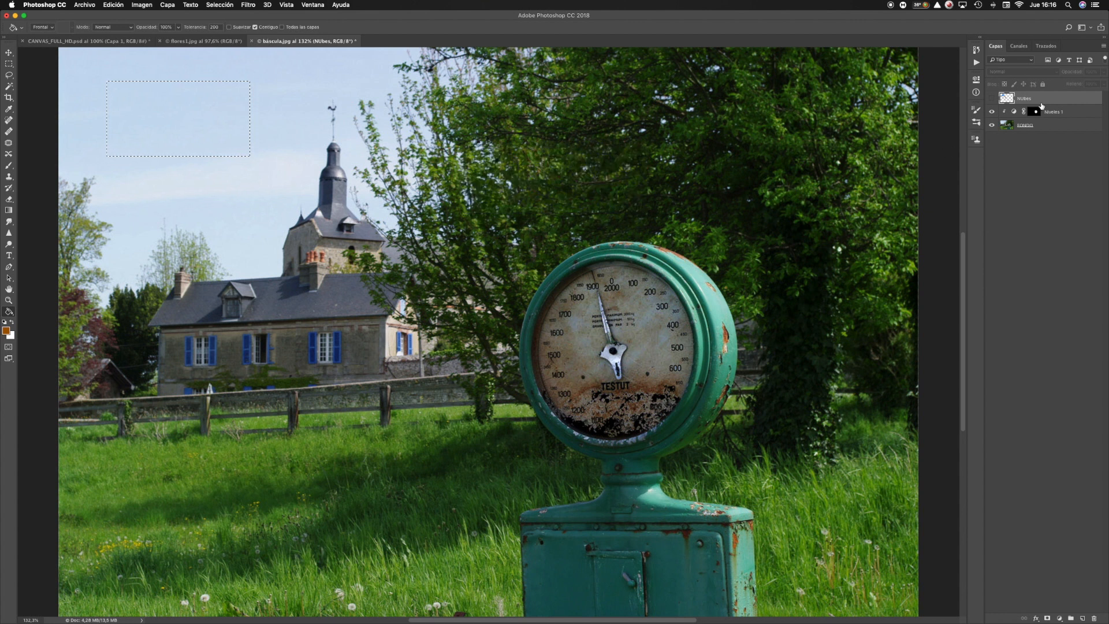
Show the NUbes layer and move the rectangular selection into empty space beside the blue cloud
left_click(992, 98)
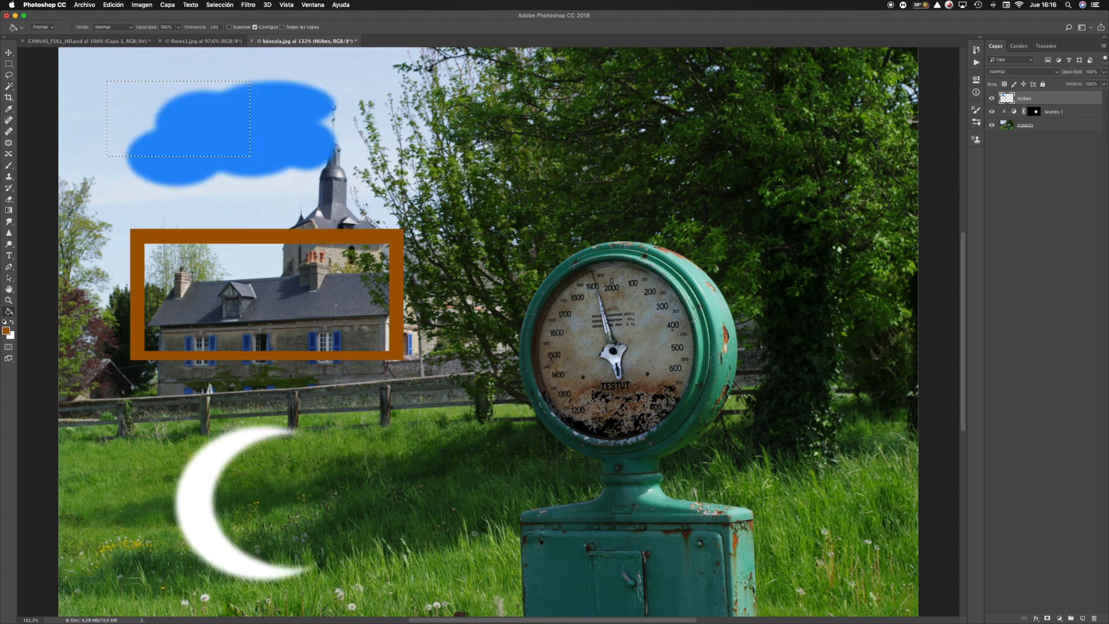
left_click(9, 63)
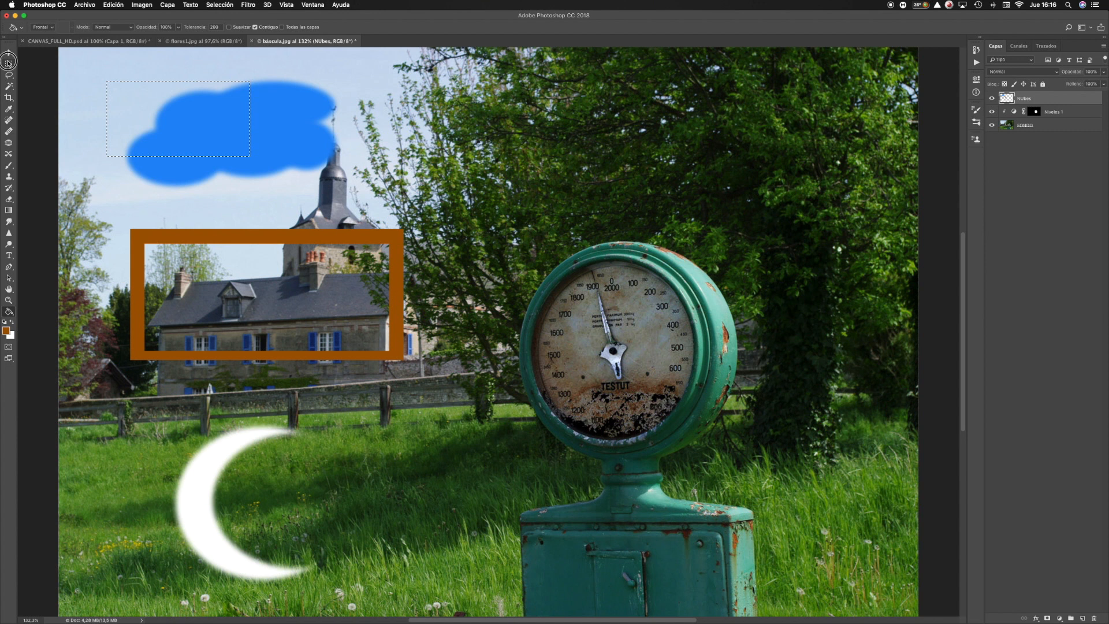
left_click(34, 27)
left_click_drag(198, 111, 477, 121)
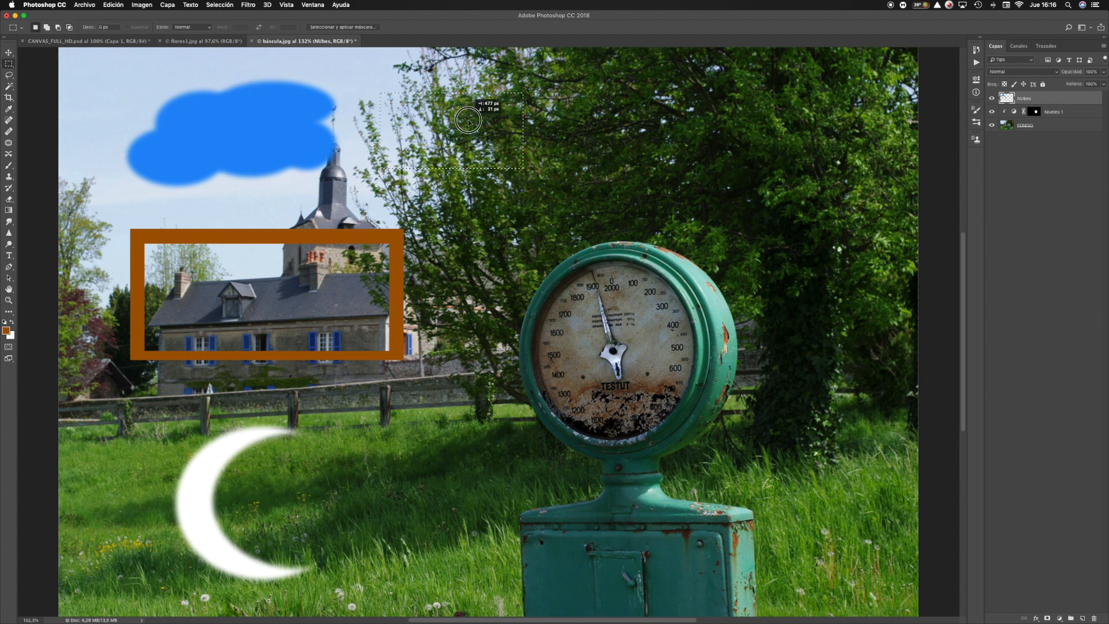
Hide the photo beneath the NUbes layer and fill the rectangular selection with brown
left_click(992, 125)
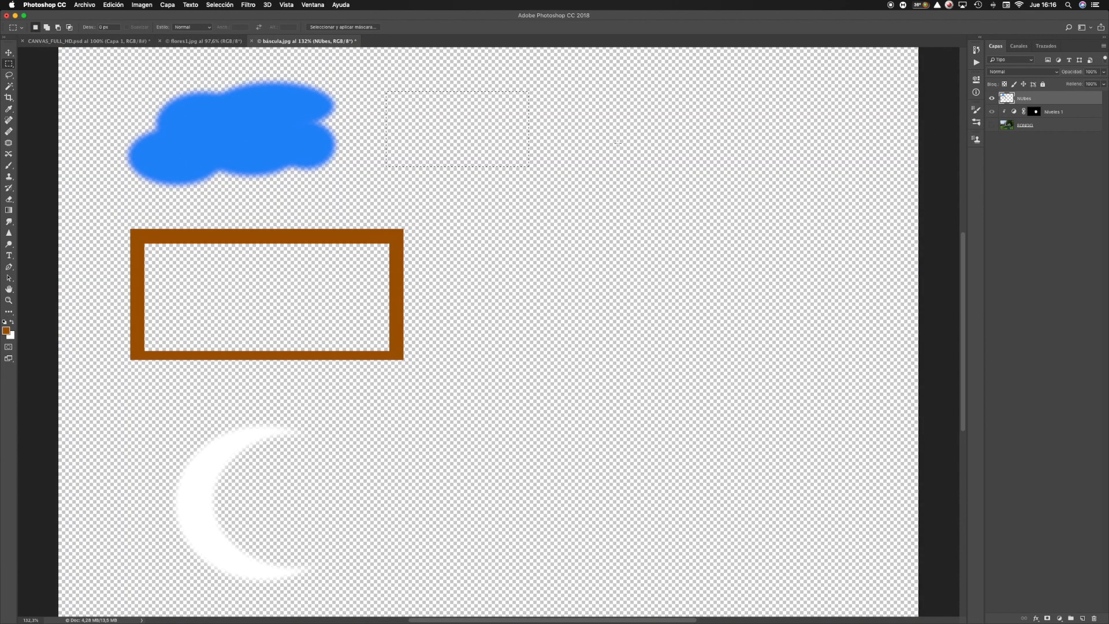
left_click(9, 311)
left_click(415, 132)
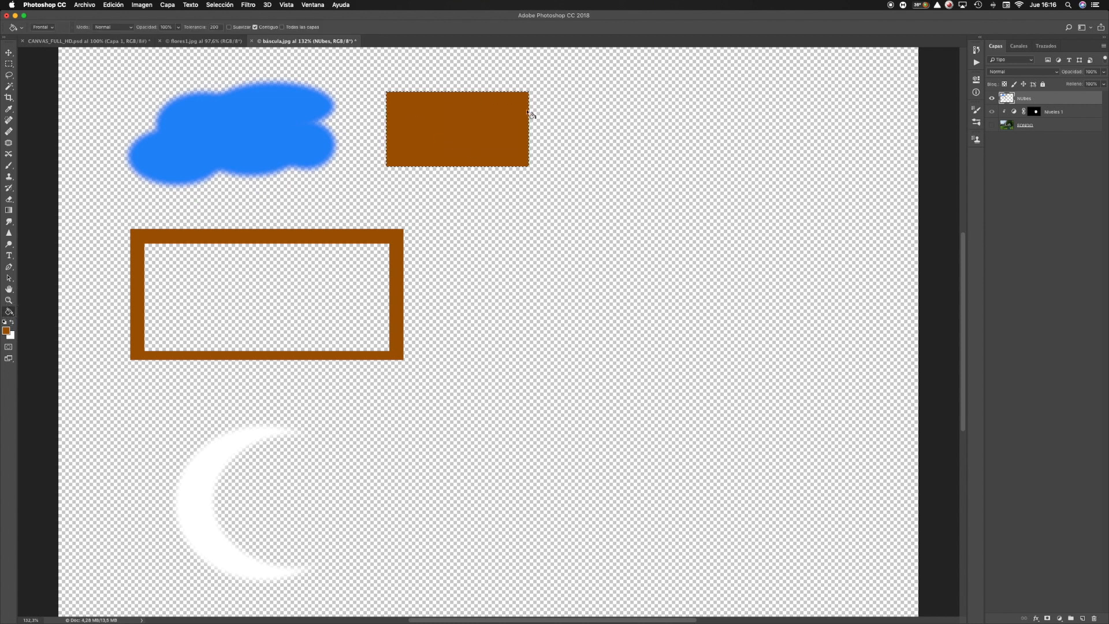
Examine a corner of the unfeathered brown rectangle up close and return to the full image
key("super+d")
key("z")
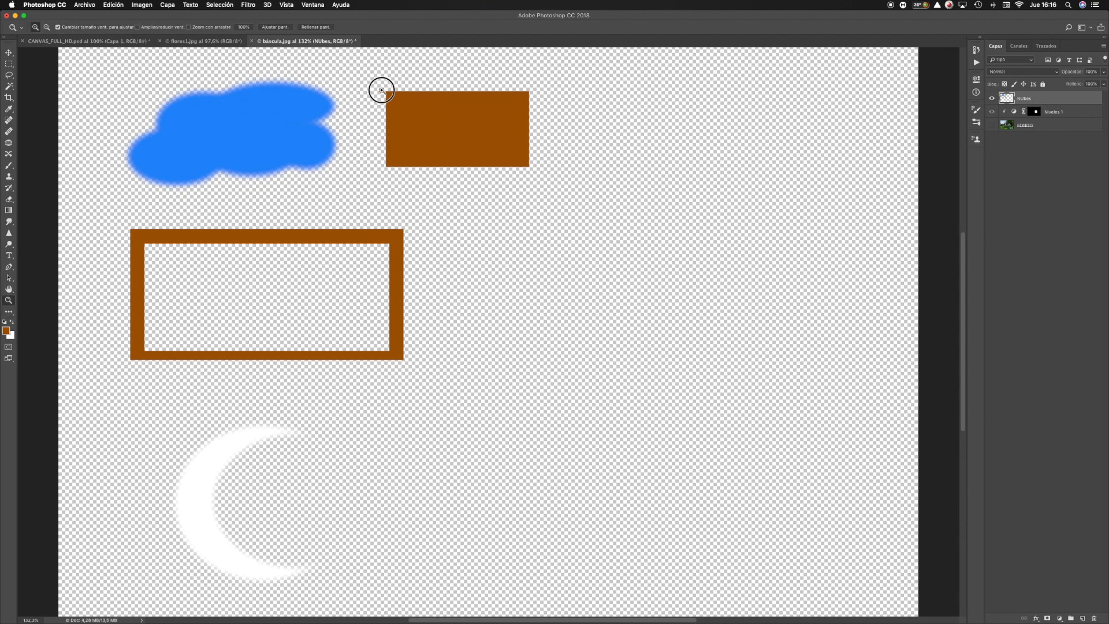
left_click(385, 87)
scroll(416, 134, "up", 2)
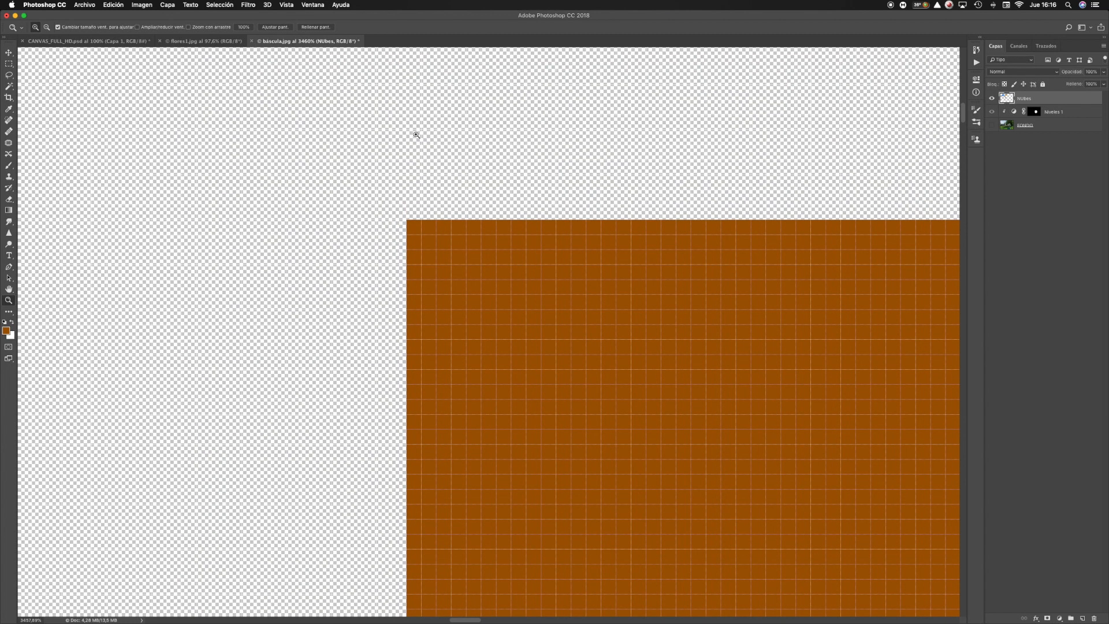
right_click(404, 166)
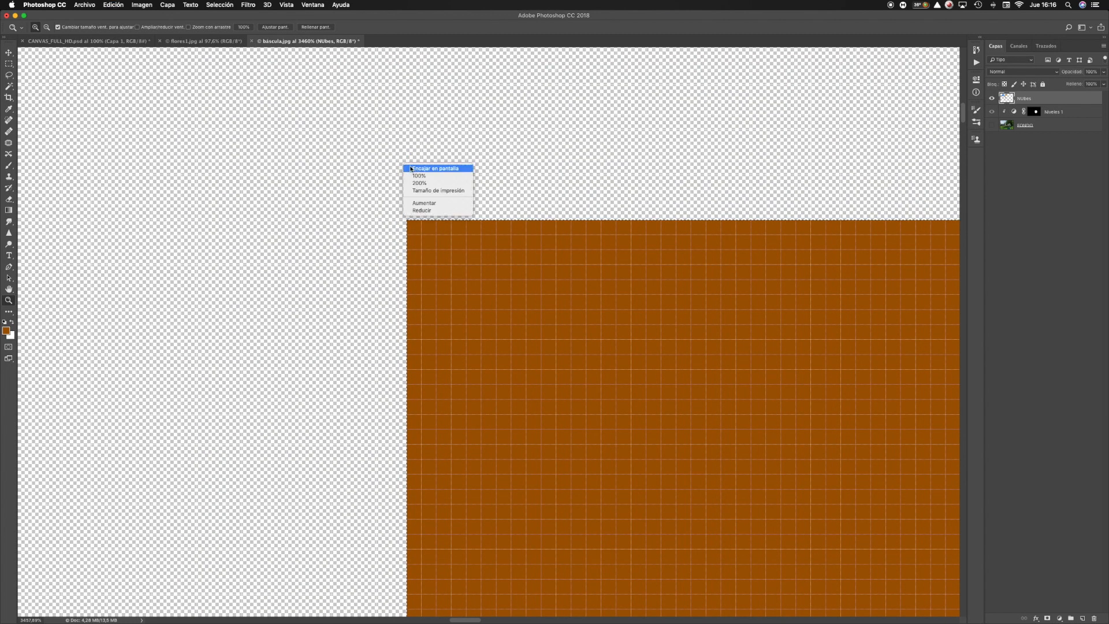
left_click(410, 168)
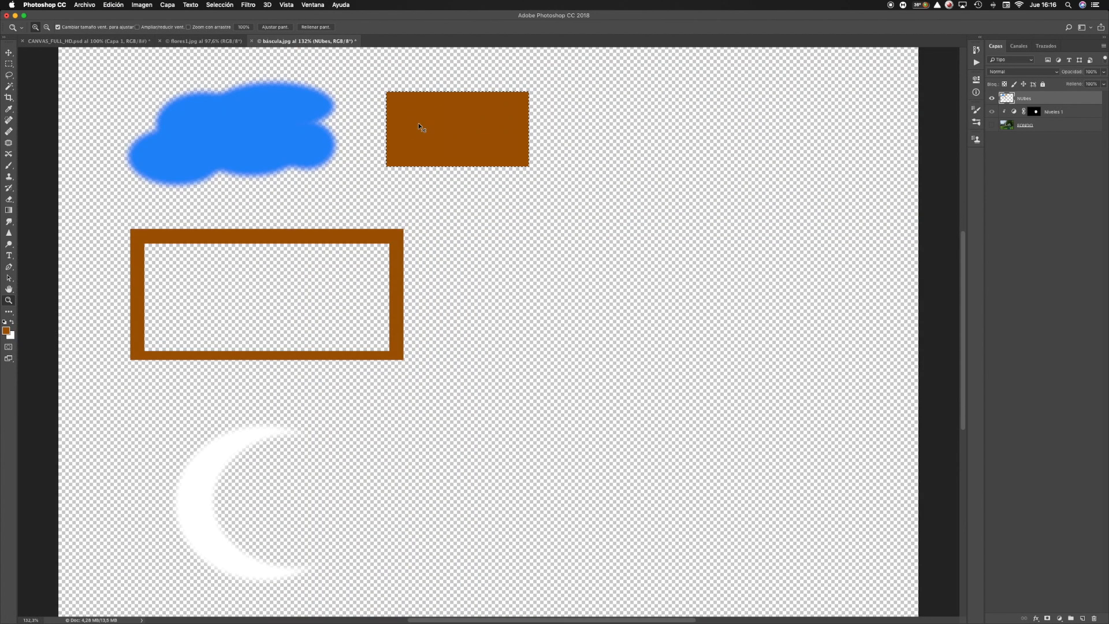
Delete the brown rectangle beside the cloud and deselect
key("Delete")
key("super+d")
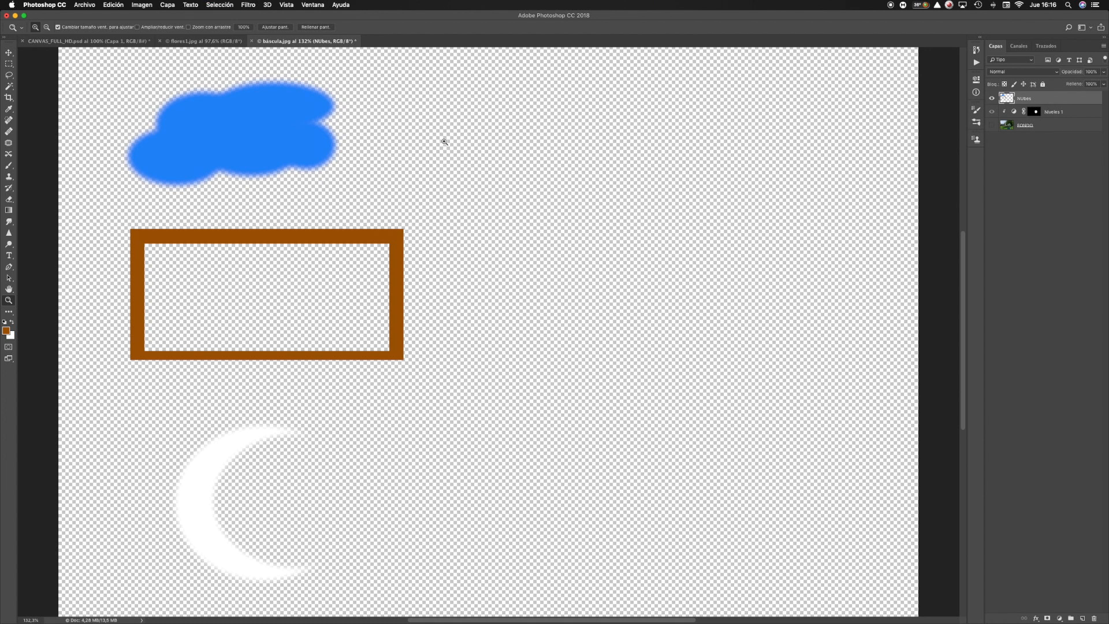
Draw a rectangular marquee with a 12 px feather beside the cloud and fill it with brown
left_click(9, 65)
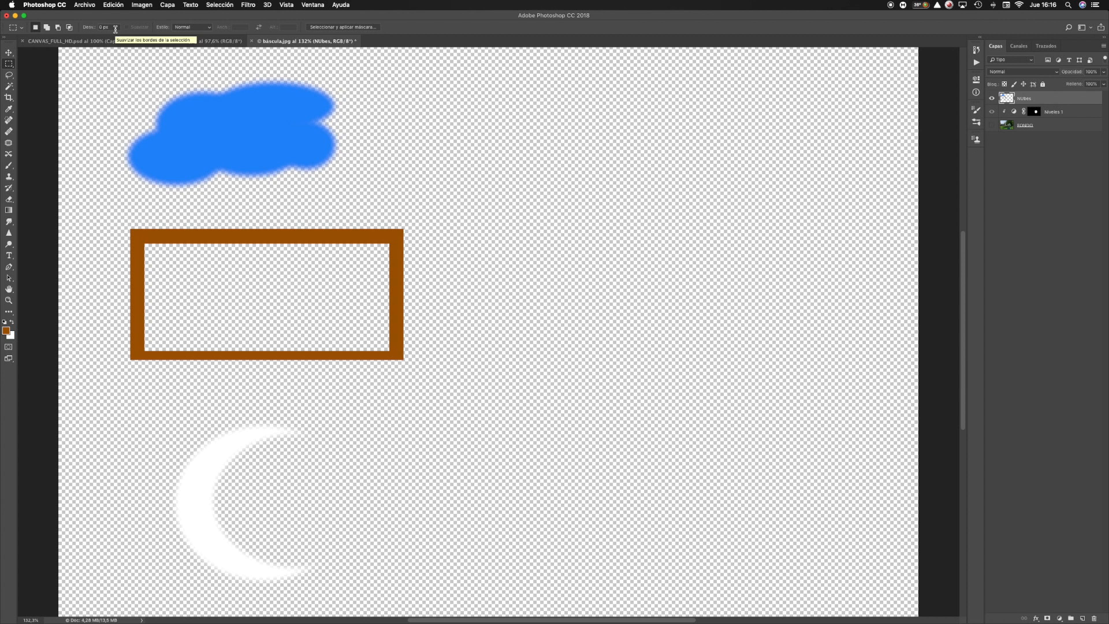
left_click(89, 29)
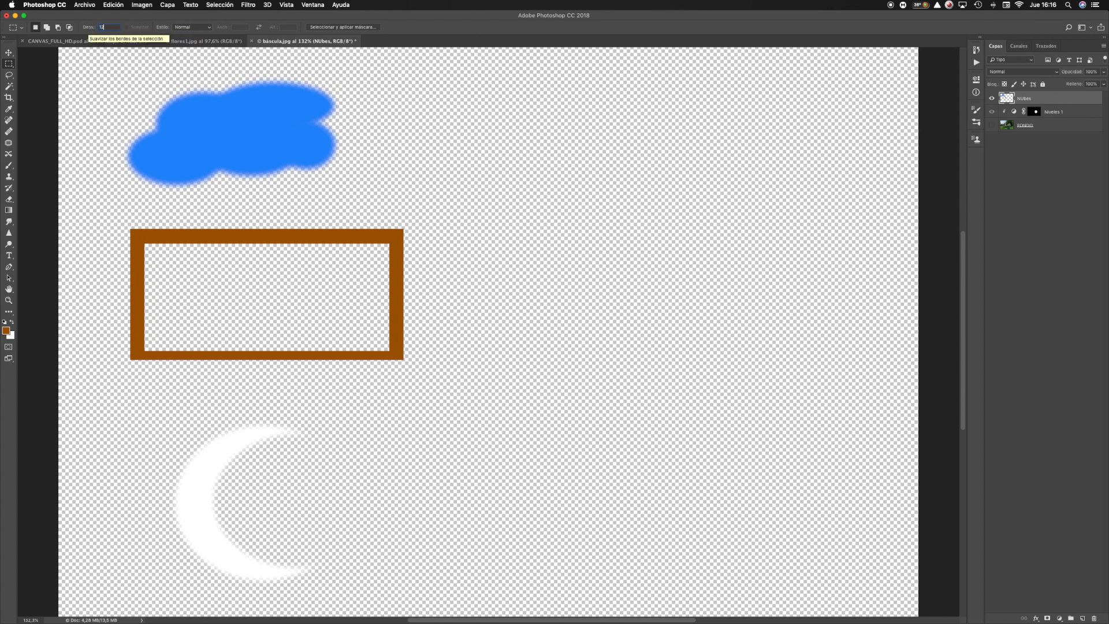
left_click_drag(478, 77, 650, 166)
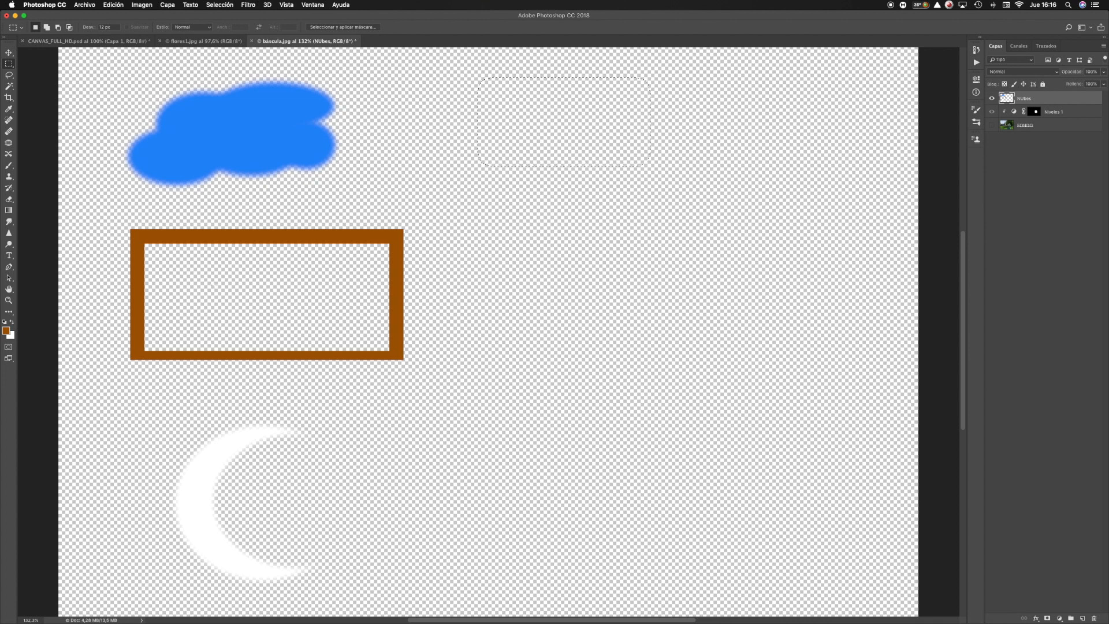
key("g")
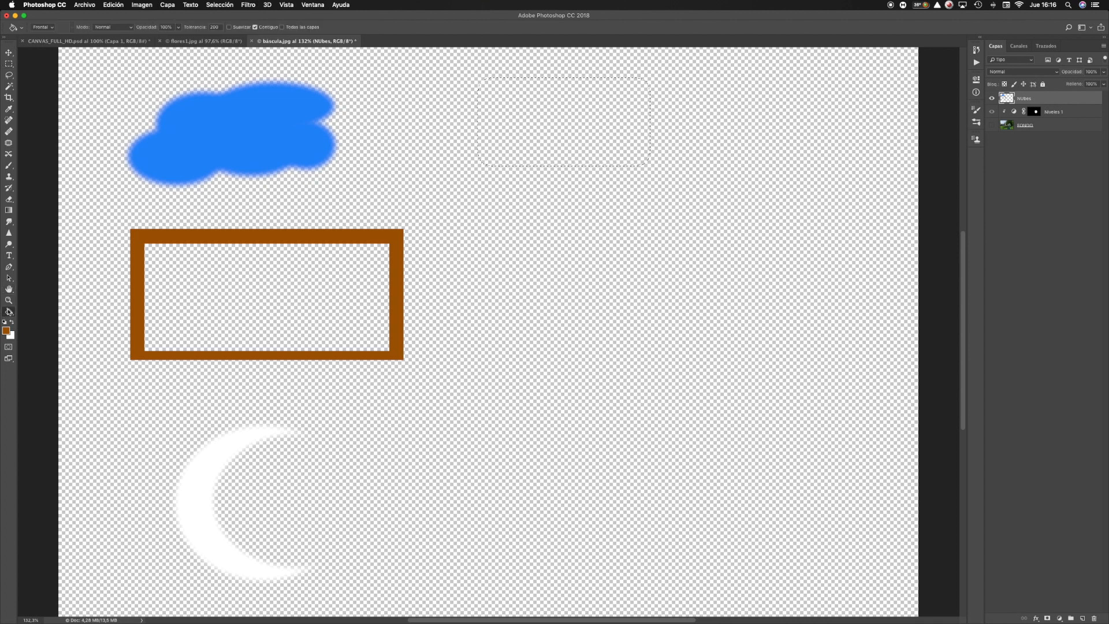
left_click(566, 118)
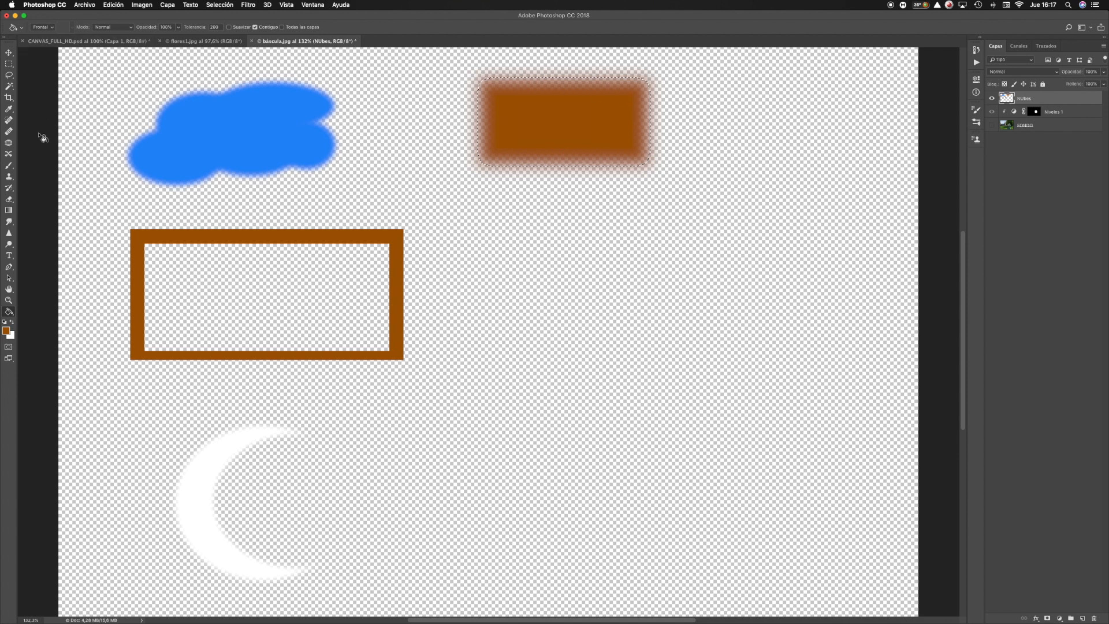
Draw a second rectangular marquee with a 2 px feather below the soft rectangle and fill it with brown
key("m")
left_click_drag(110, 28, 64, 20)
type("2")
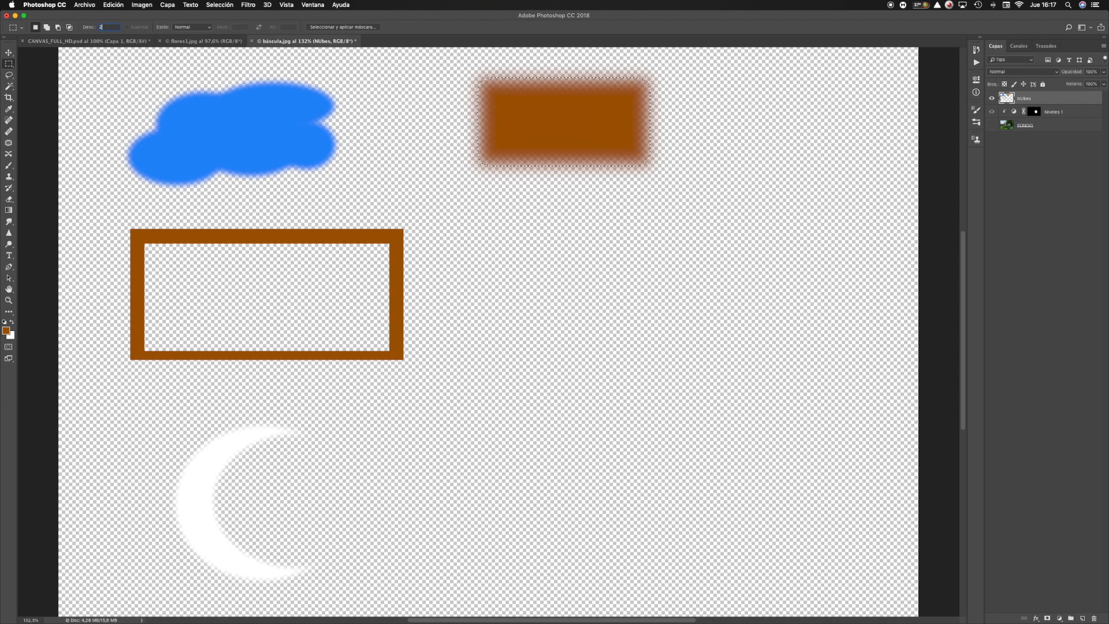
left_click_drag(483, 213, 666, 310)
left_click(8, 311)
left_click(533, 277)
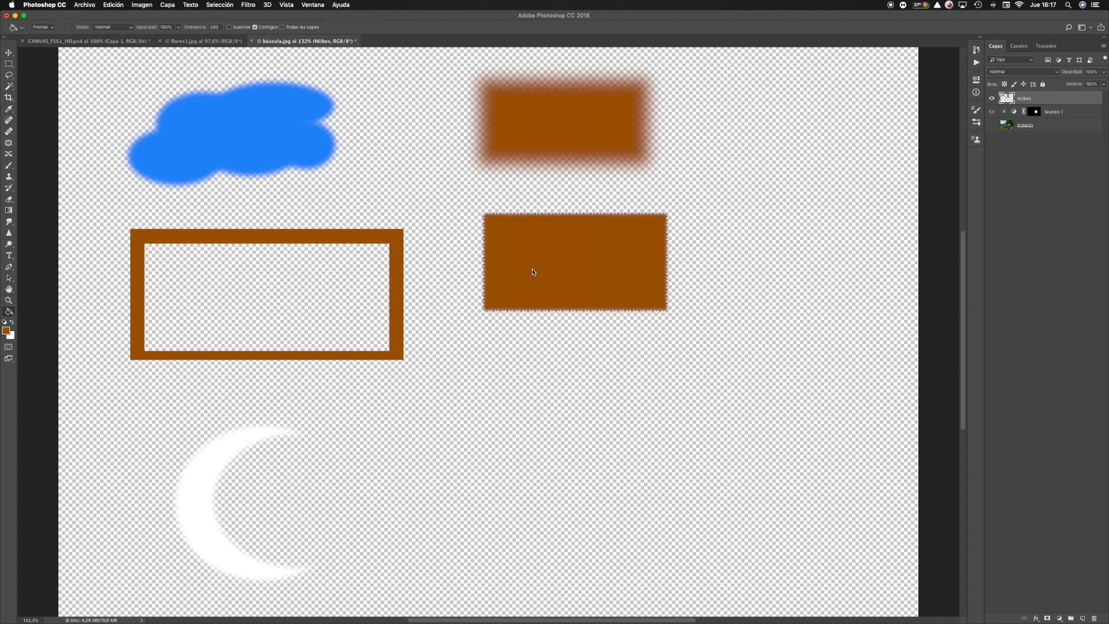
Deselect, examine the softened edges of the 2 px feathered rectangle up close, and return to the full image
key("z")
key("super+d")
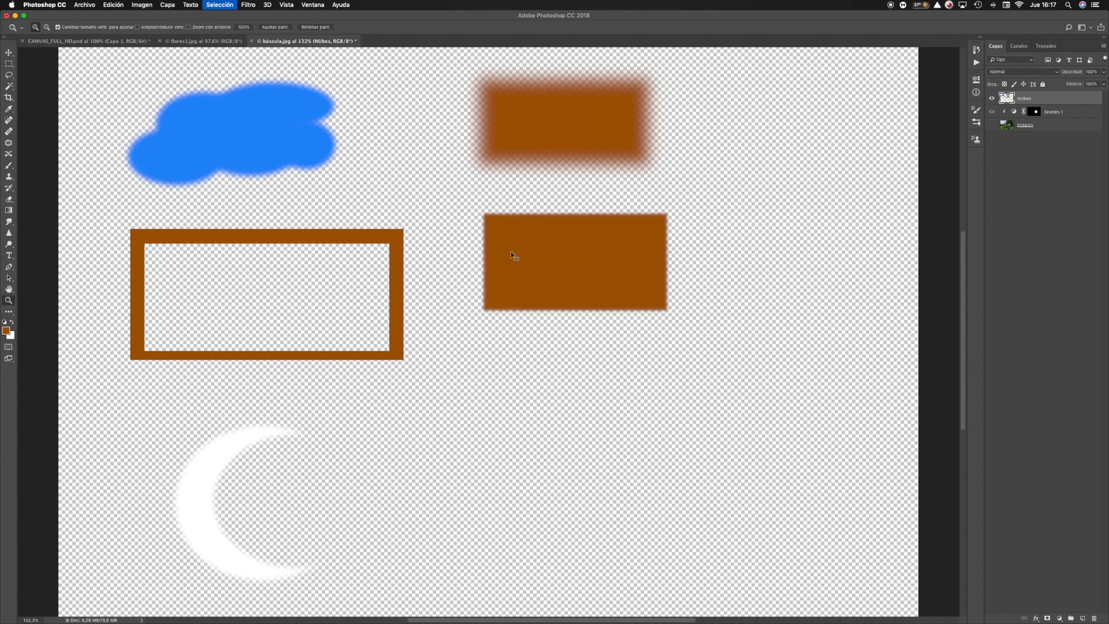
left_click_drag(463, 203, 514, 245)
left_click(494, 256, "alt")
scroll(493, 255, "up", 2)
left_click(493, 255, "alt")
left_click(493, 255, "alt")
left_click(493, 255, "alt")
scroll(543, 258, "right", 3)
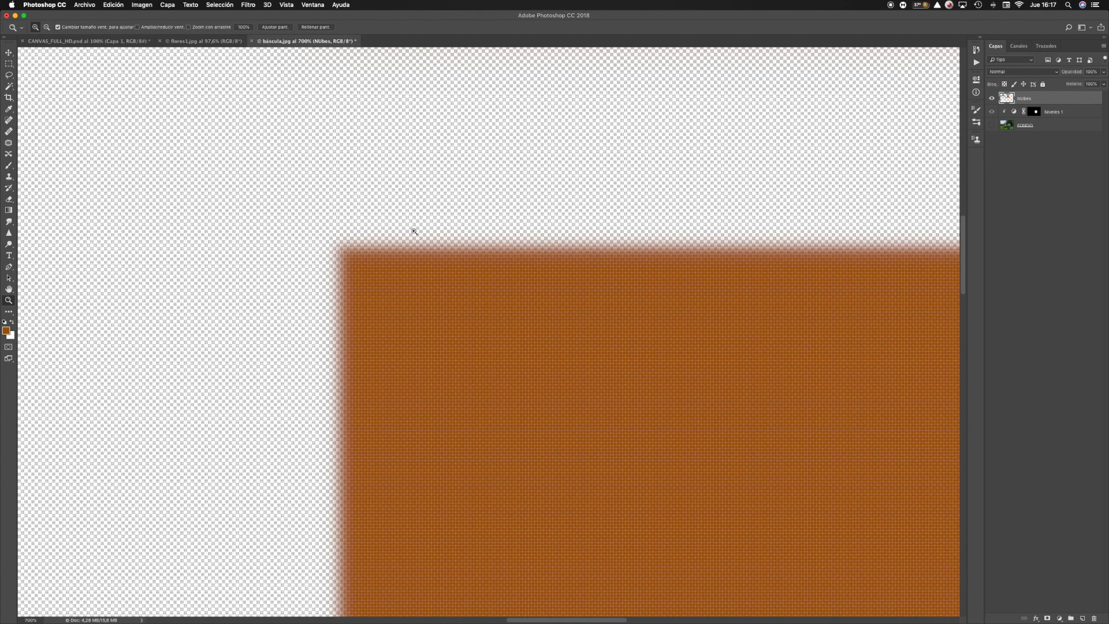
left_click_drag(406, 259, 699, 395)
left_click_drag(260, 408, 547, 275)
left_click_drag(458, 422, 511, 318)
left_click_drag(687, 270, 403, 308)
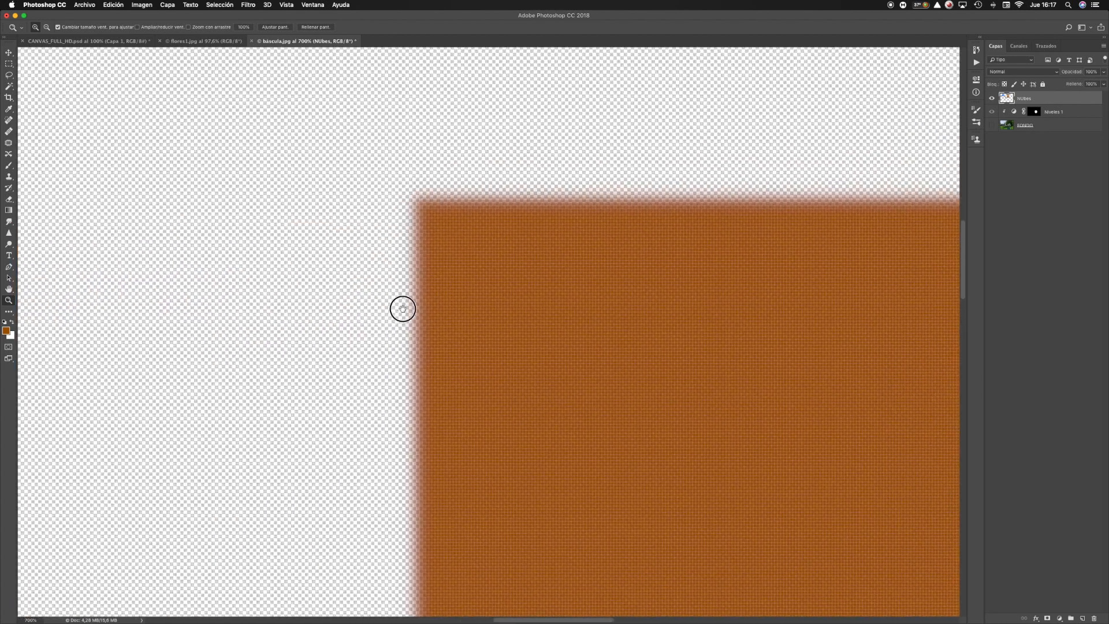
right_click(426, 257)
left_click(440, 259)
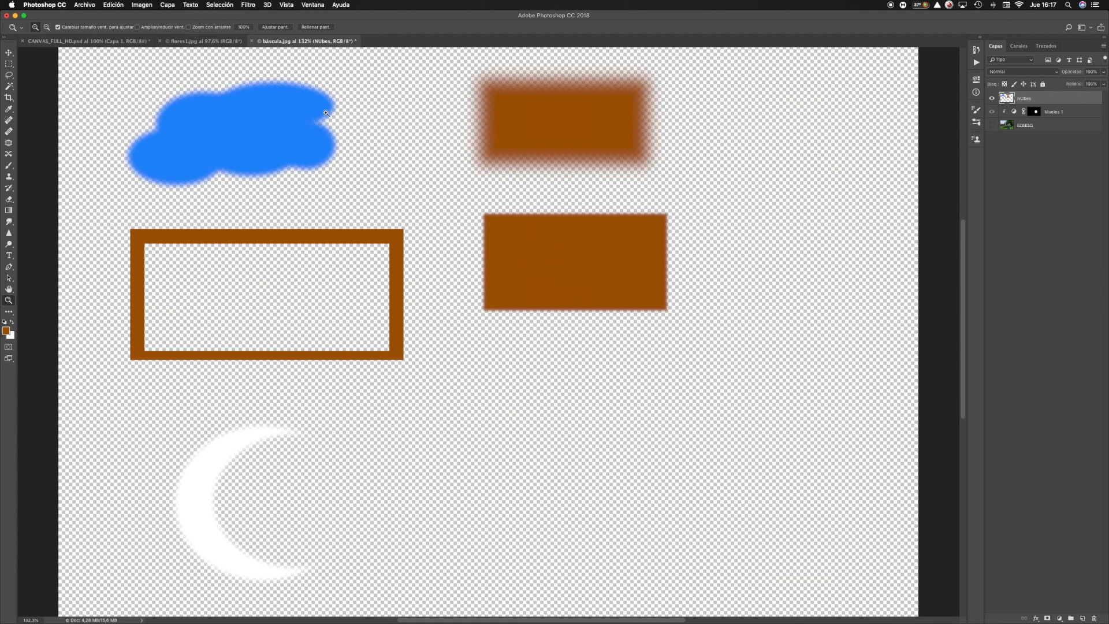
Draw a third rectangular marquee with a 1 px feather below the other two, fill it with brown and deselect
left_click(9, 64)
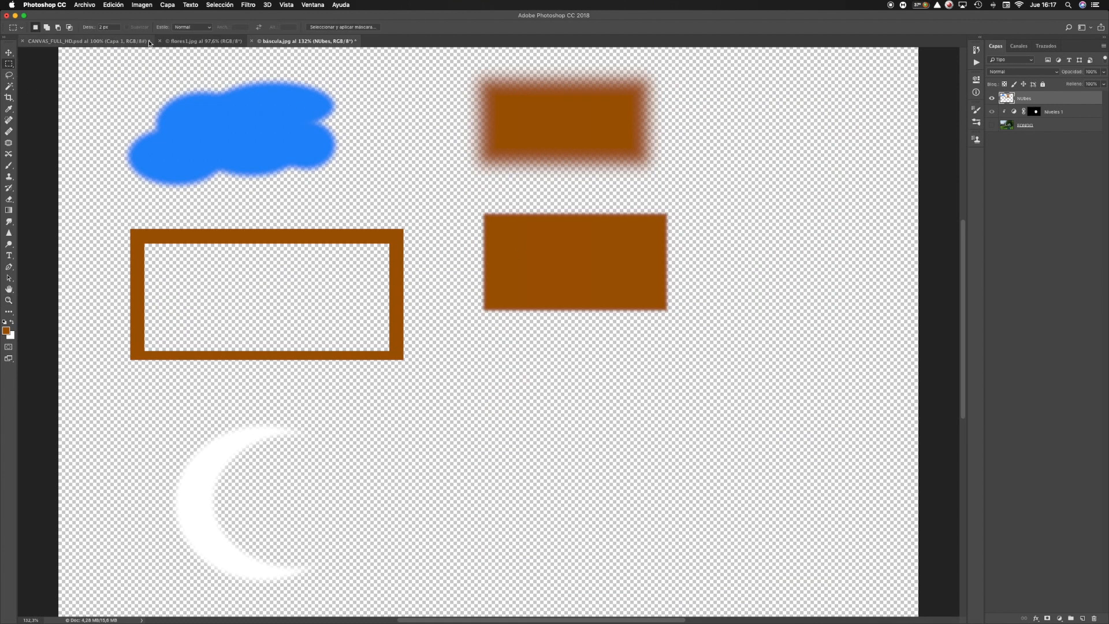
left_click(103, 25)
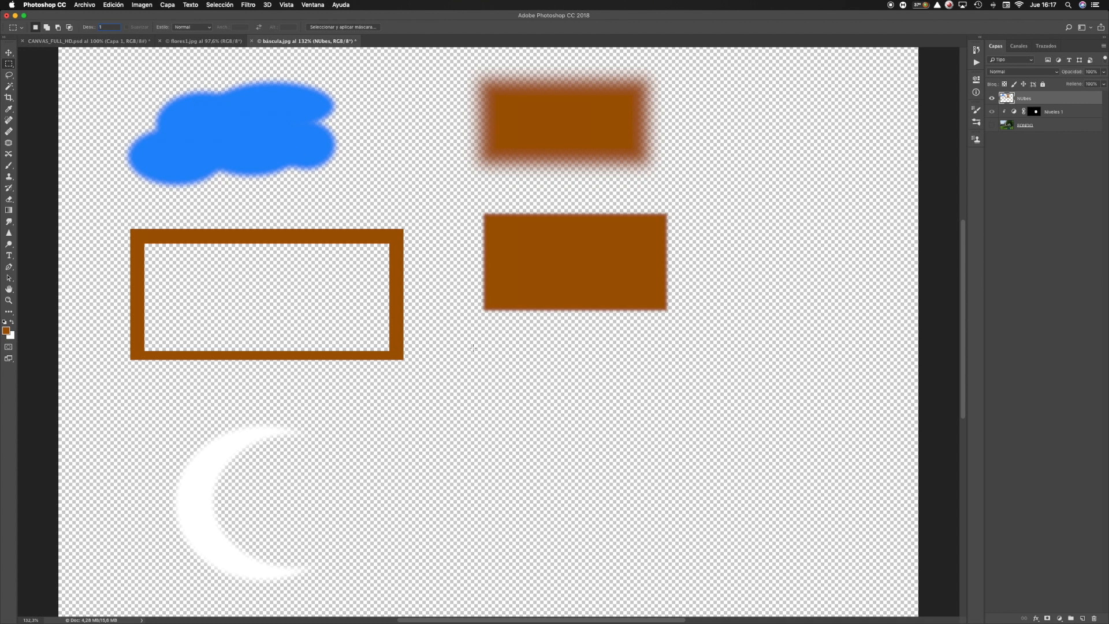
left_click_drag(478, 342, 668, 440)
key("g")
left_click(565, 389)
key("super+d")
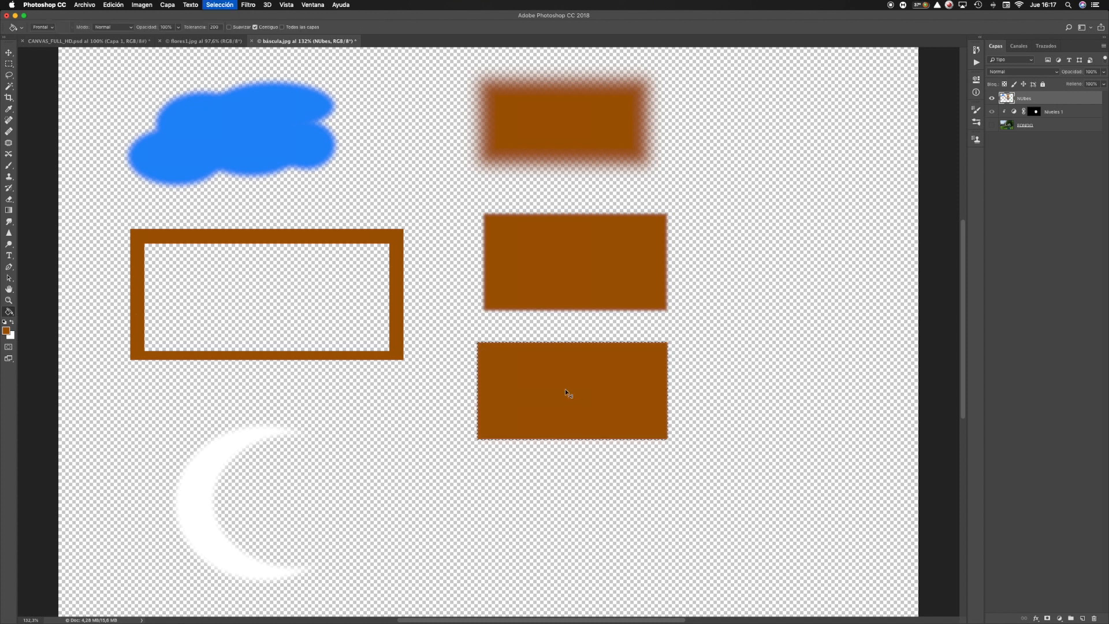
Examine a corner of the 1 px feathered rectangle up close and return to the full image
key("z")
left_click_drag(455, 324, 514, 365)
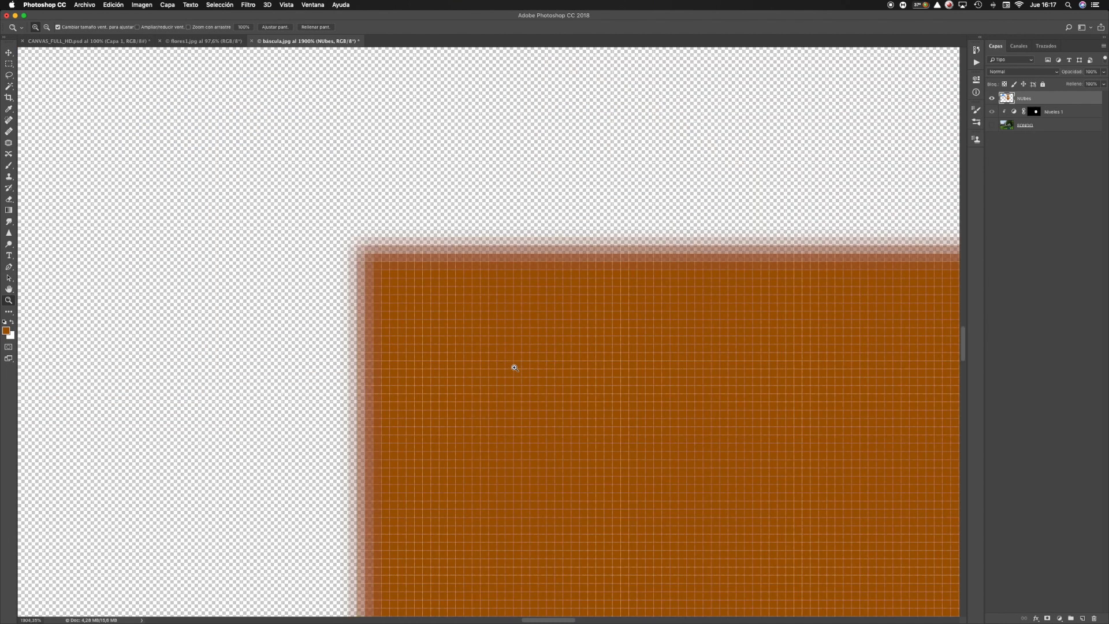
right_click(405, 254)
left_click(347, 256)
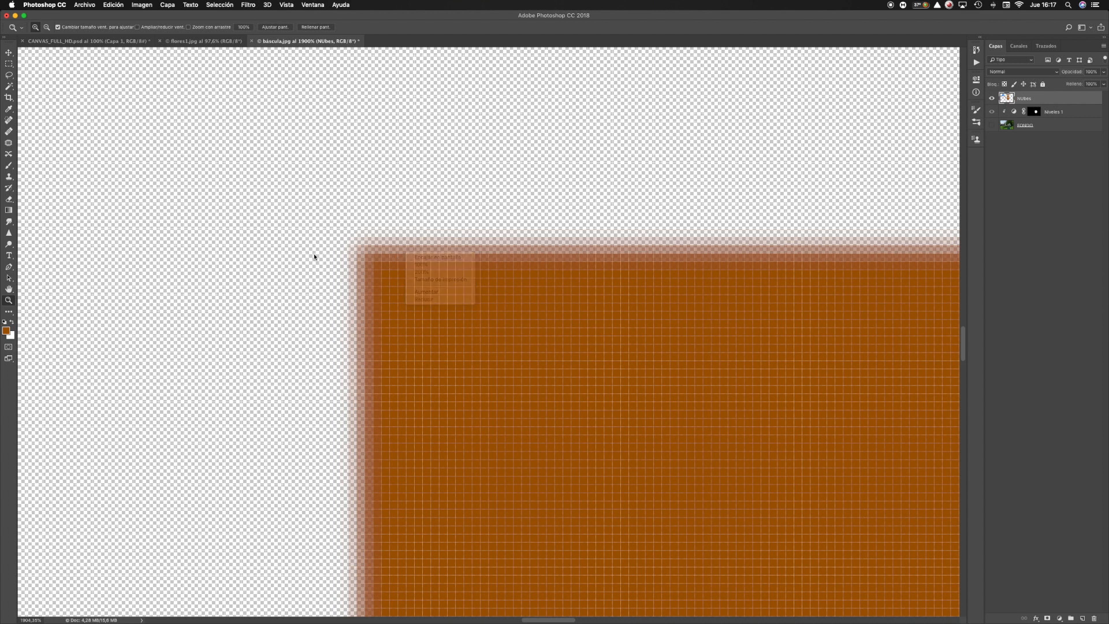
right_click(360, 256)
left_click(399, 259)
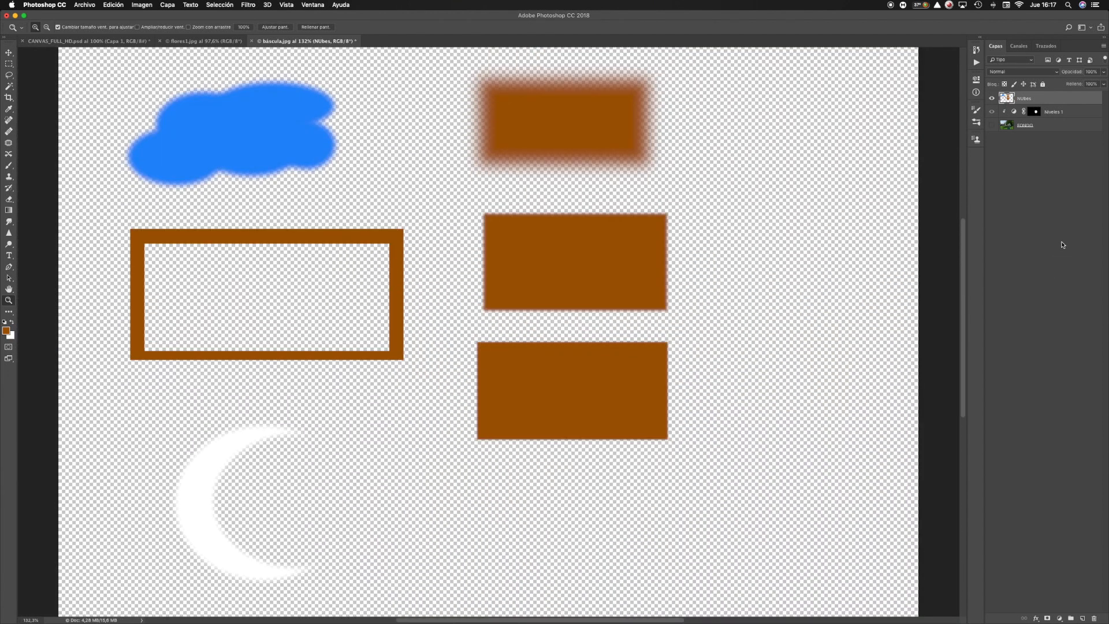
Select the whole canvas and delete all shapes from the NUbes layer
key("super+a")
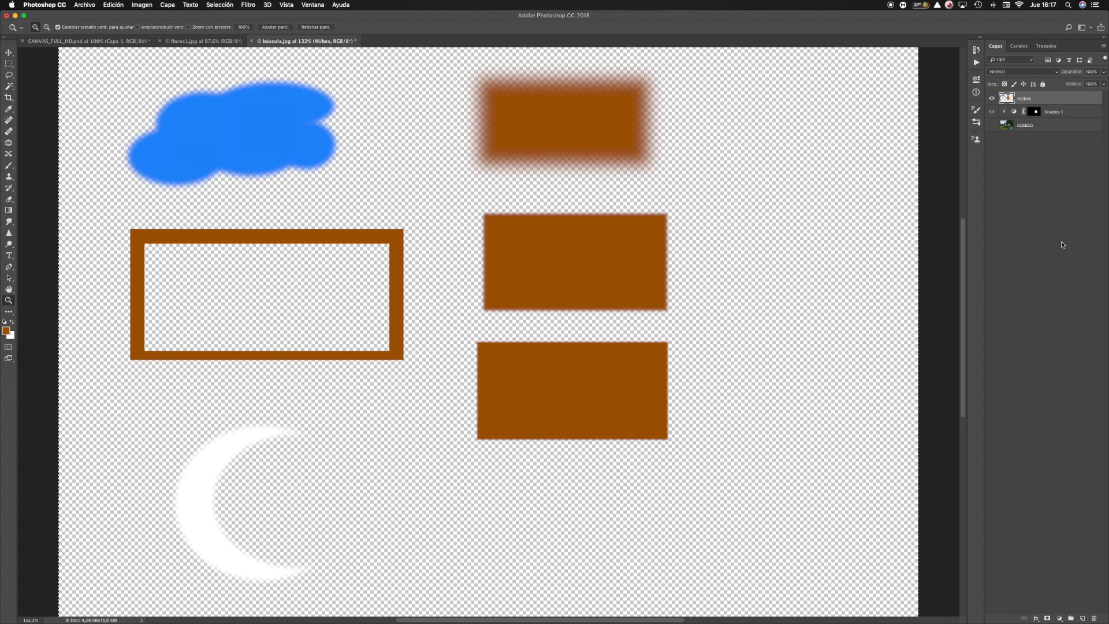
key("BackSpace")
left_click(9, 64)
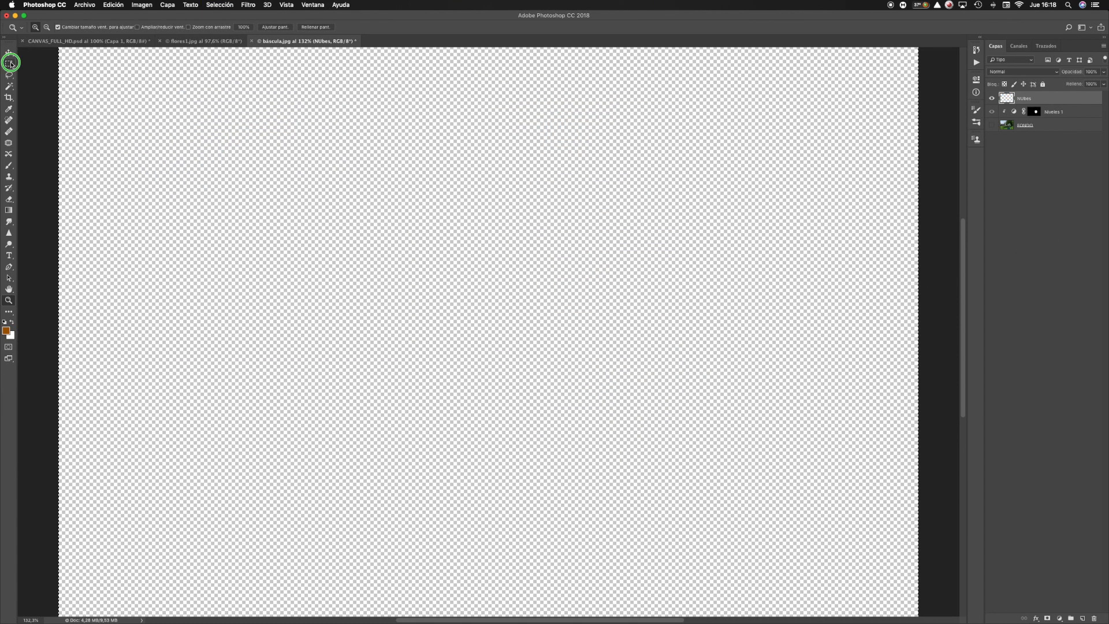
left_click(46, 73)
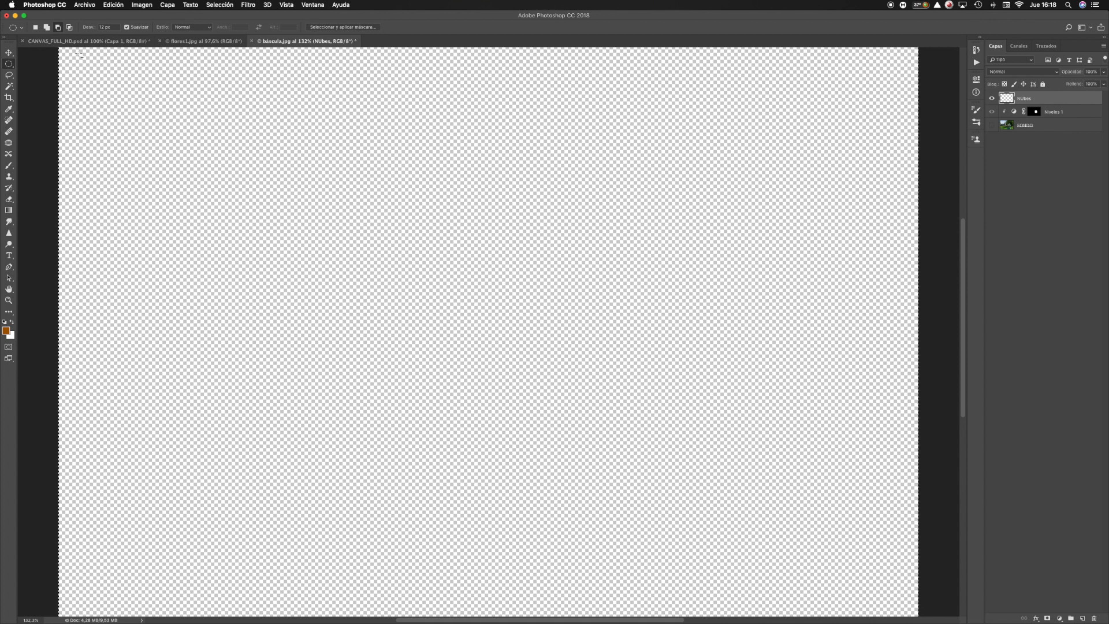
left_click_drag(345, 178, 556, 366)
key("g")
scroll(399, 277, "right", 1)
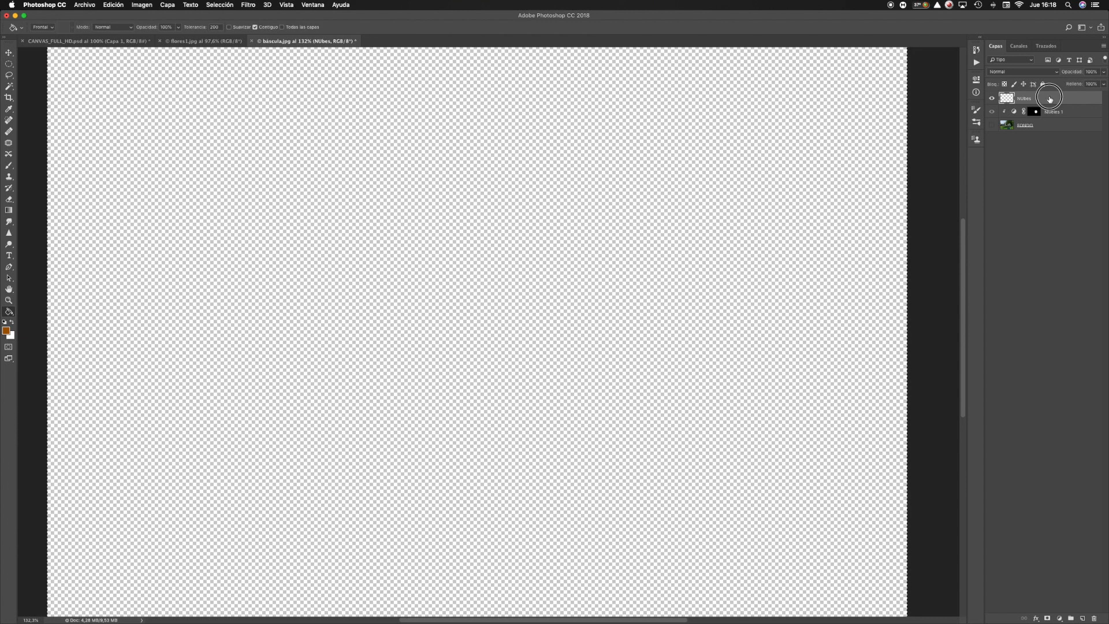
left_click(3, 63)
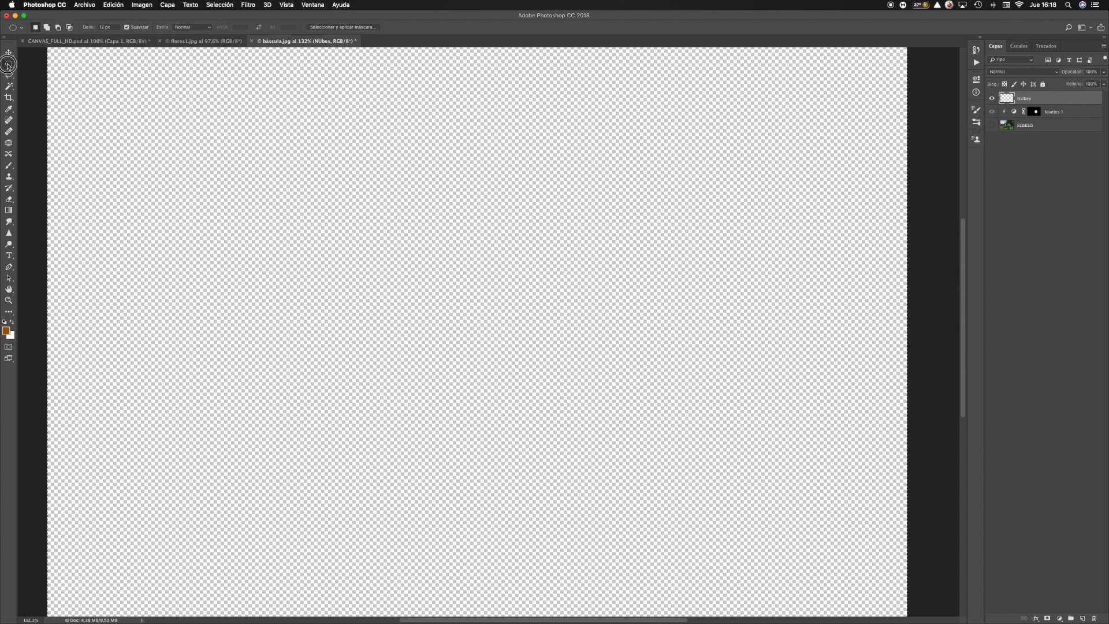
left_click_drag(321, 179, 529, 358)
key("super+z")
key("super+d")
Draw an elliptical marquee with a 12 px feather near the canvas centre, fill it with brown, and undo the fill
left_click_drag(386, 183, 616, 391)
key("g")
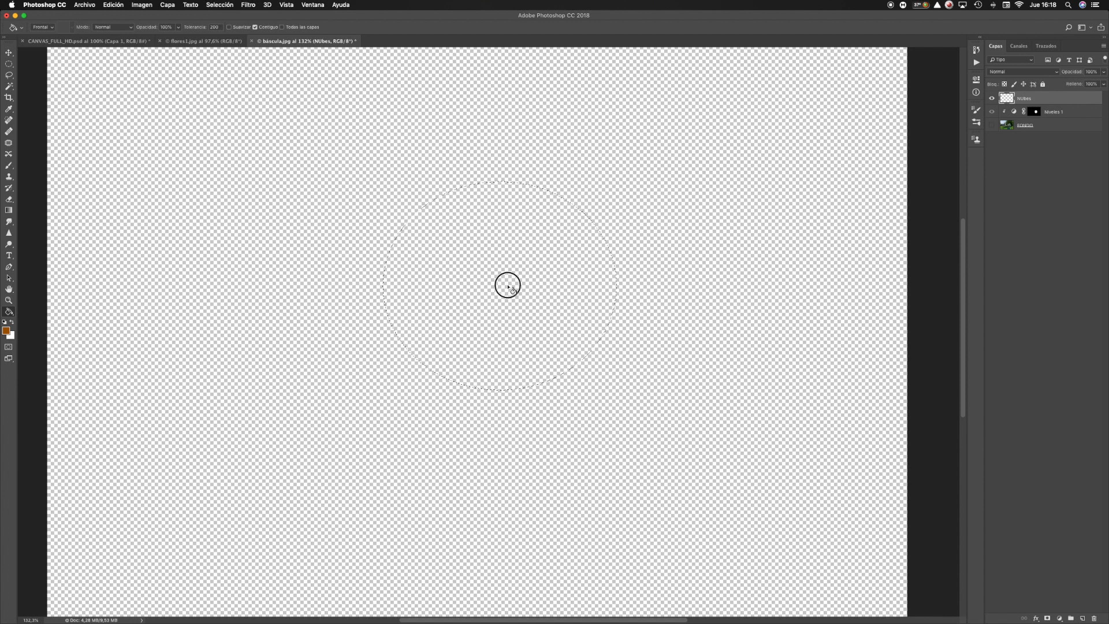
left_click(508, 287)
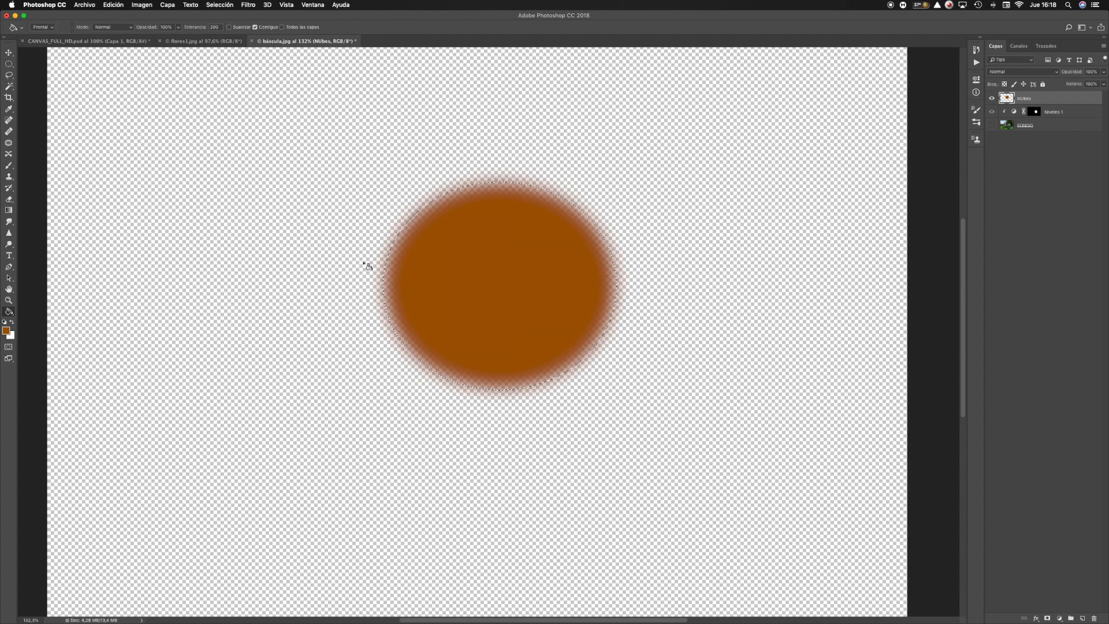
key("super+z")
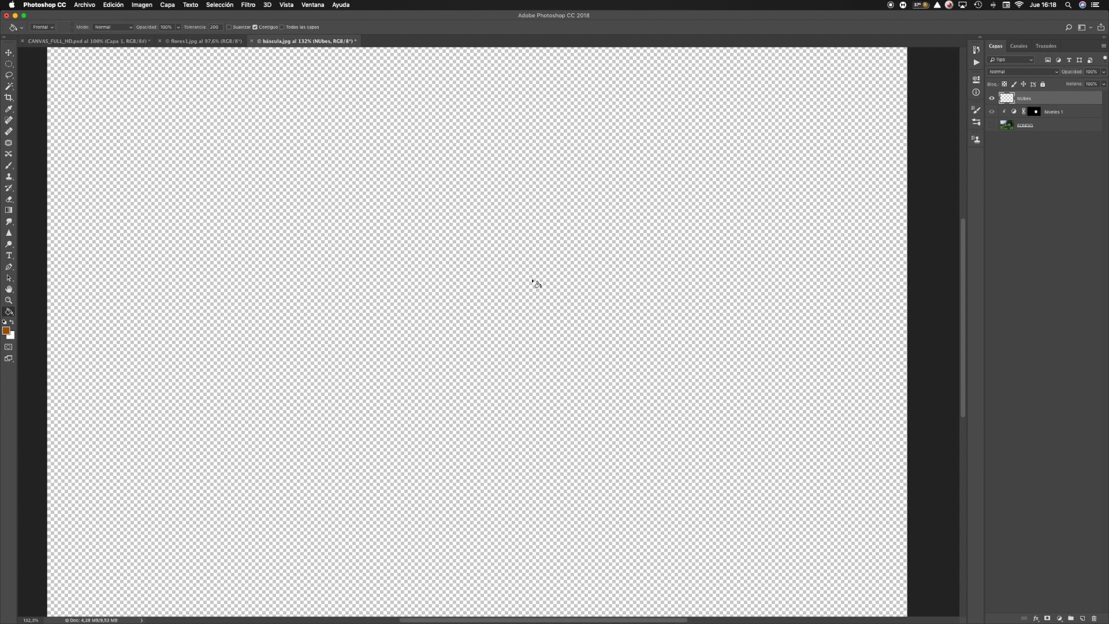
Draw an elliptical marquee with a 0 px feather and anti-aliasing on, fill it with brown and deselect
left_click(8, 63)
left_click(113, 27)
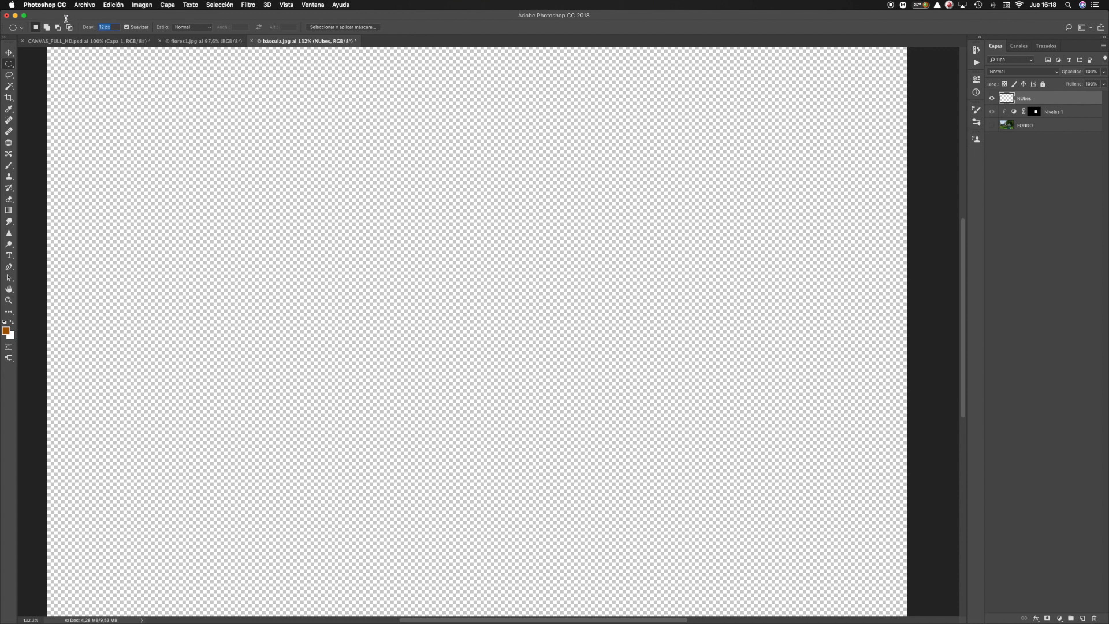
left_click_drag(321, 175, 568, 404)
key("g")
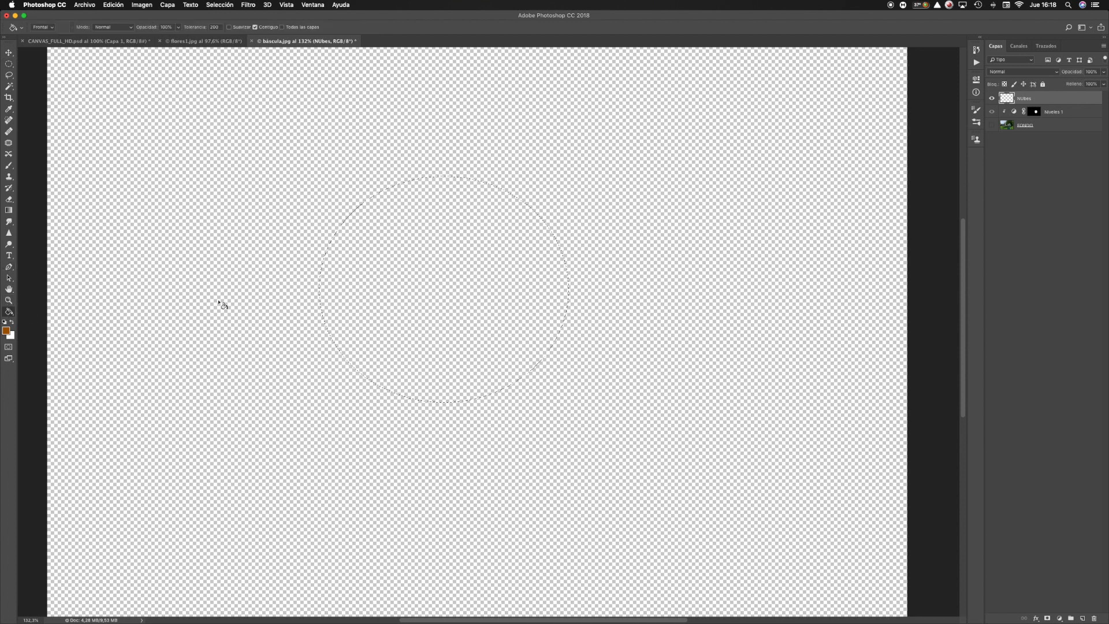
left_click(462, 280)
key("super+d")
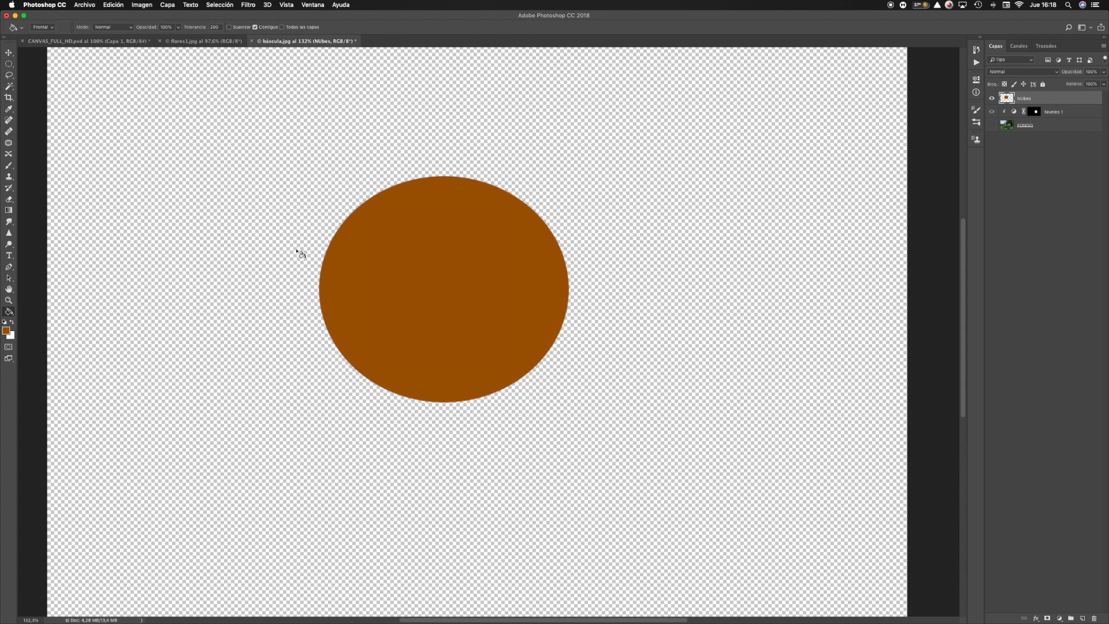
Examine the anti-aliased edge pixels of the brown ellipse at maximum magnification and fit the image back on screen
key("z")
mouse_move(302, 208)
left_mouse_down()
mouse_move(375, 250)
mouse_move(576, 279)
left_mouse_up()
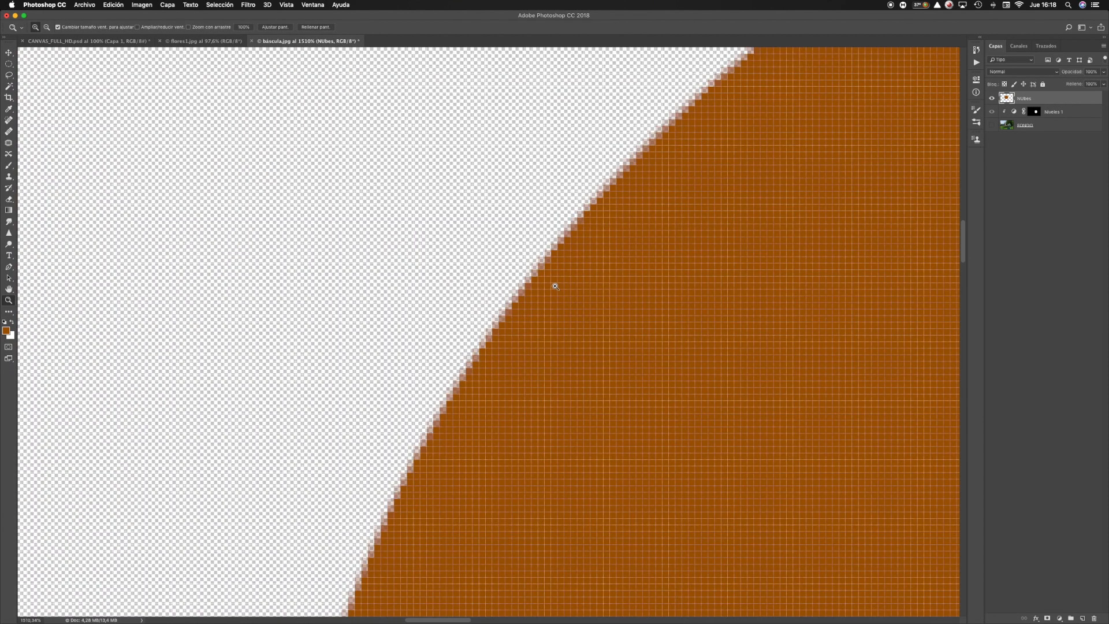
scroll(555, 286, "up", 1)
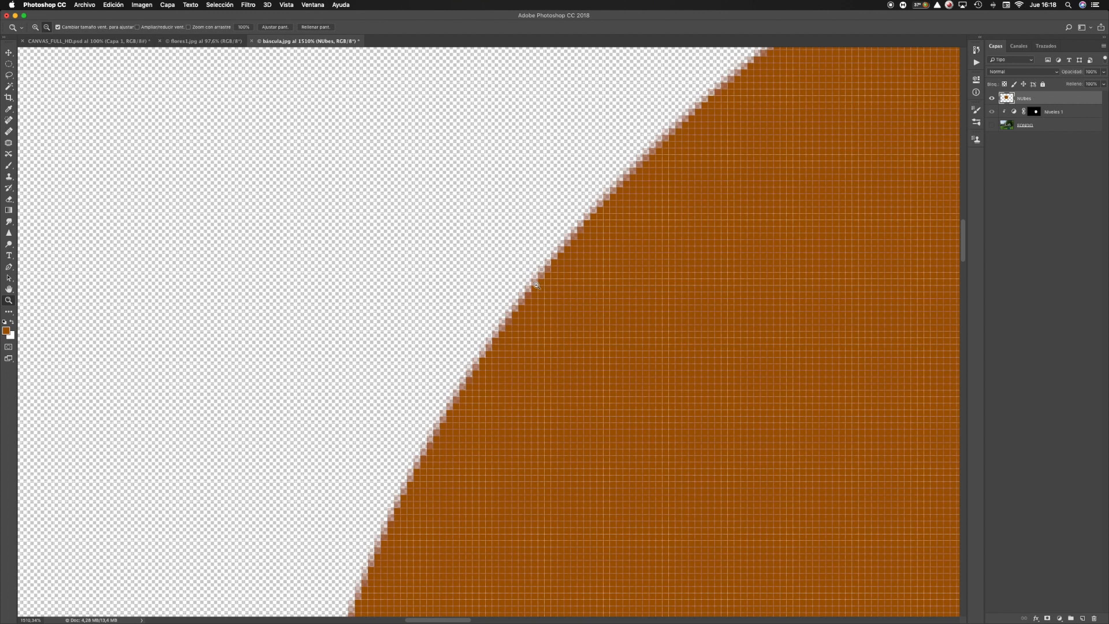
left_click(537, 285, "alt")
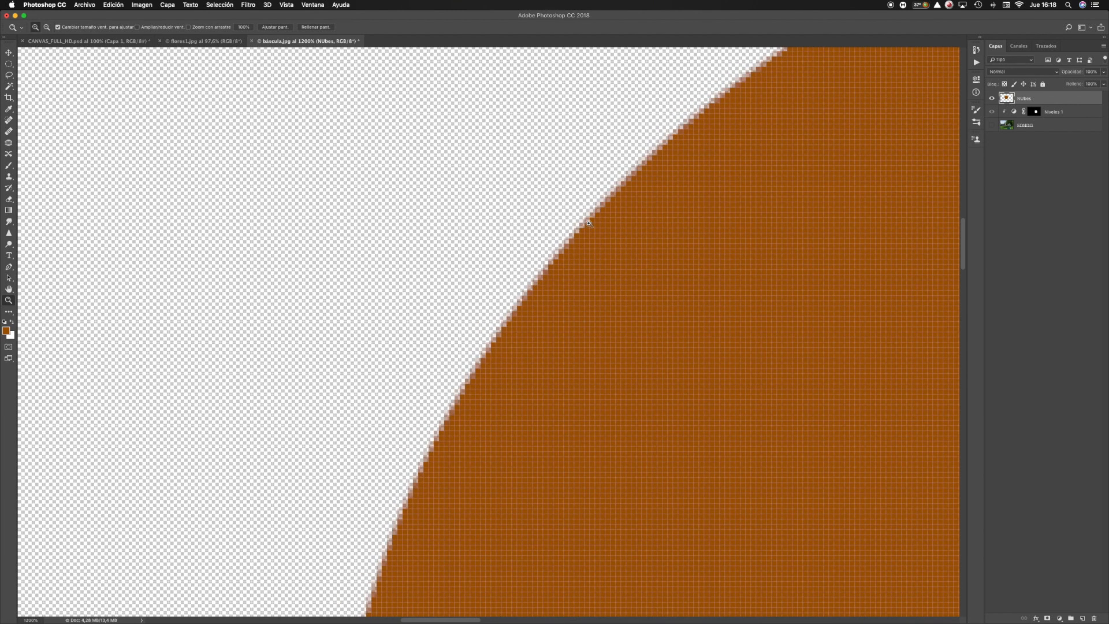
left_click_drag(522, 308, 519, 313)
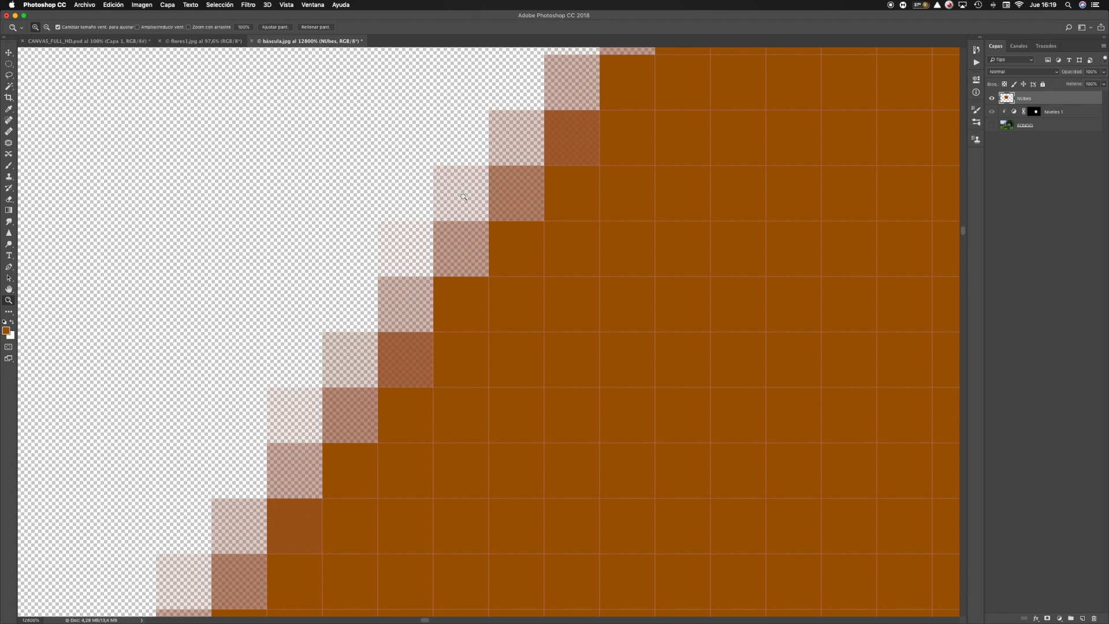
right_click(380, 152)
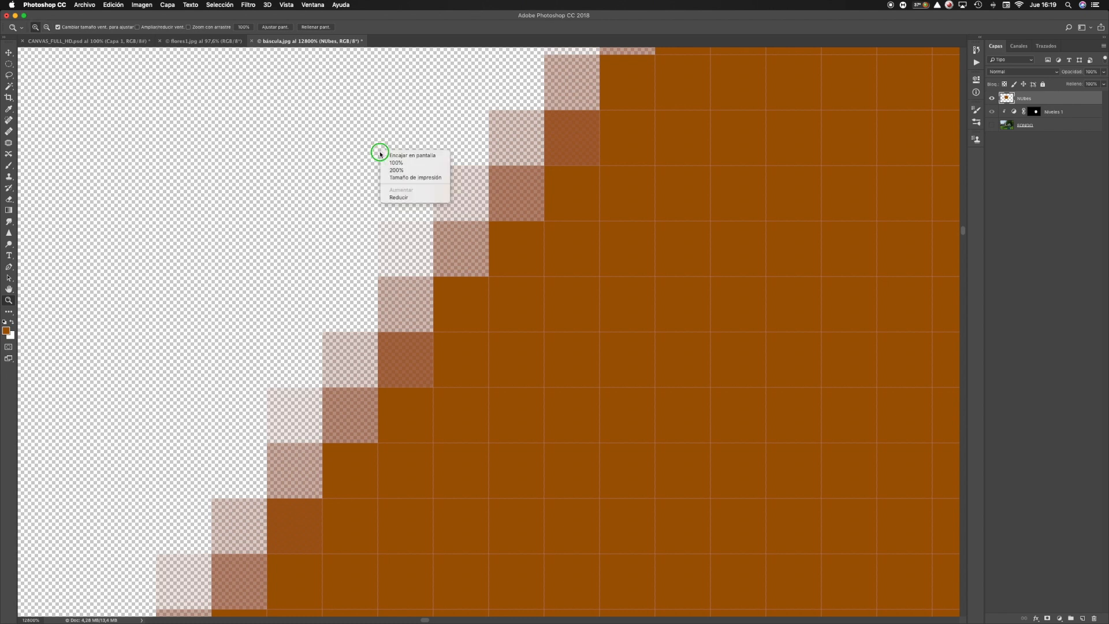
left_click(386, 154)
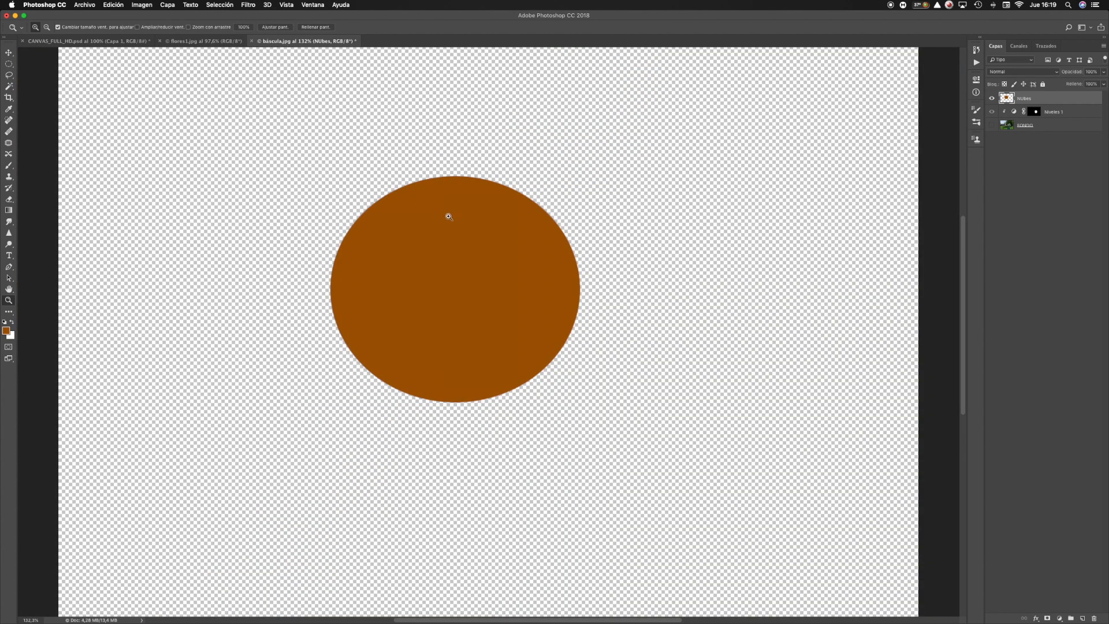
Enlarge the brown ellipse with Free Transform to about 210% width and 218% height
key("super+t")
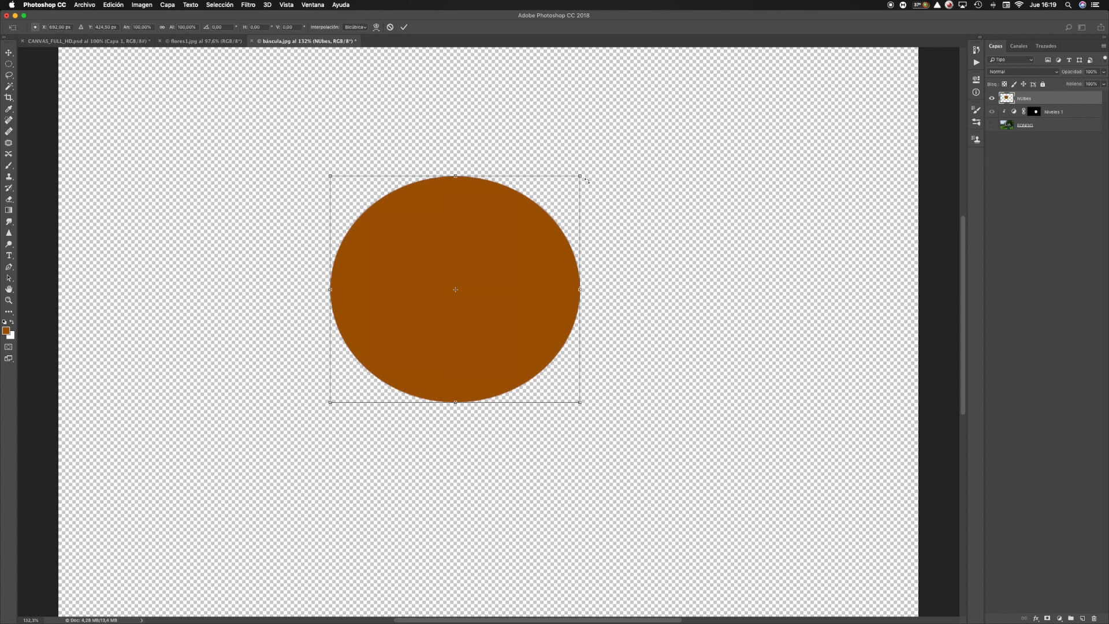
left_click_drag(574, 176, 744, 76)
left_click_drag(579, 403, 854, 570)
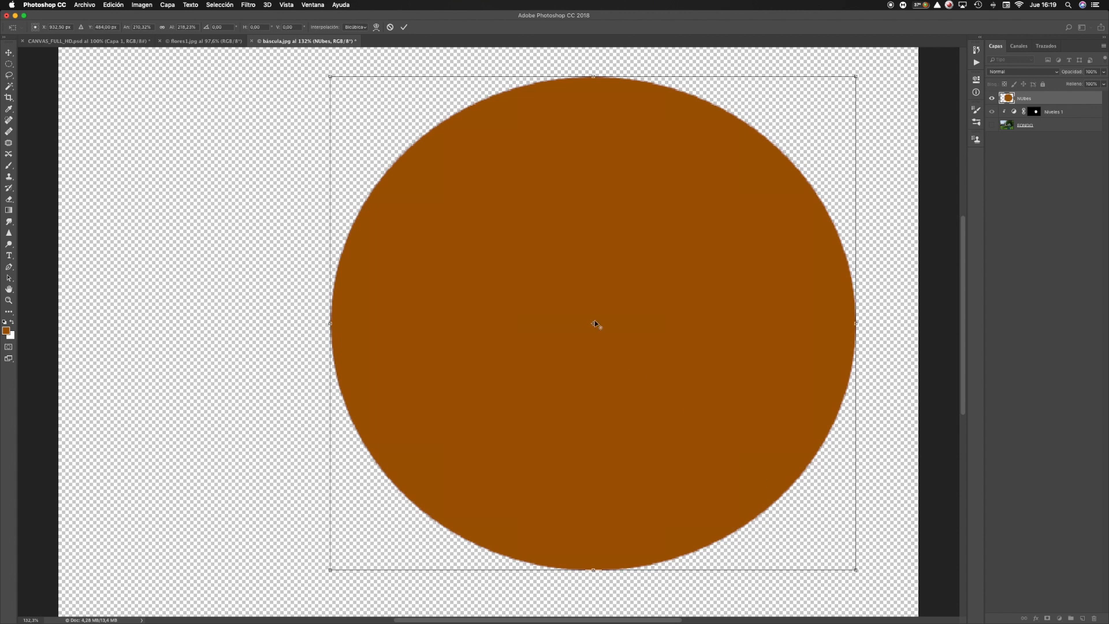
left_click(402, 27)
Examine the enlarged ellipse's edge pixels at maximum magnification and fit the image back on screen
left_click_drag(358, 166, 419, 212)
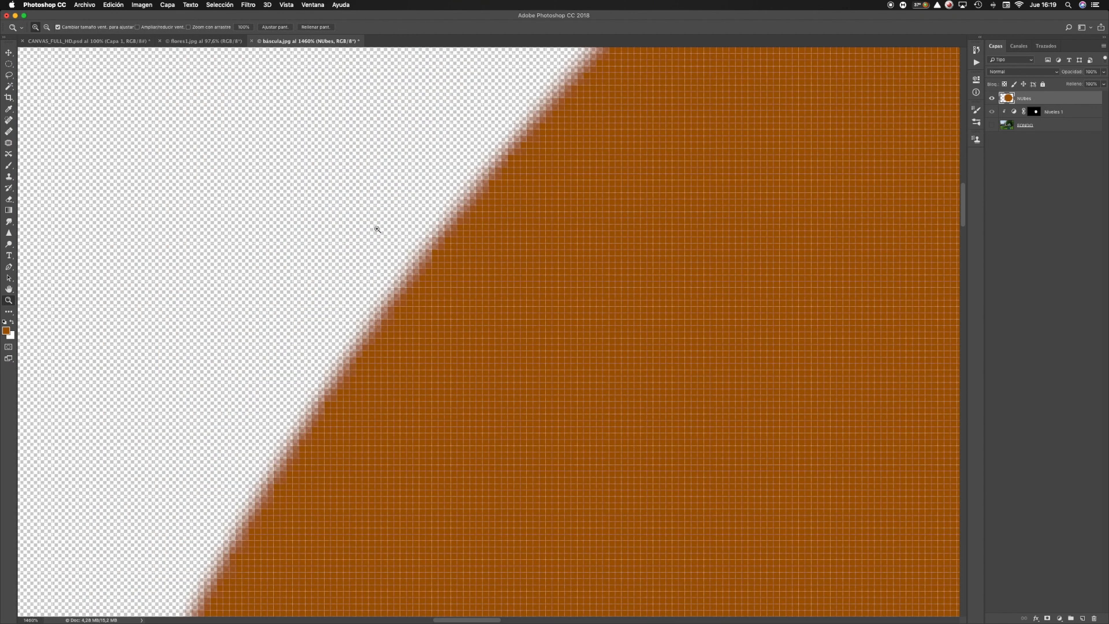
left_click_drag(455, 263, 469, 283)
scroll(501, 286, "right", 2)
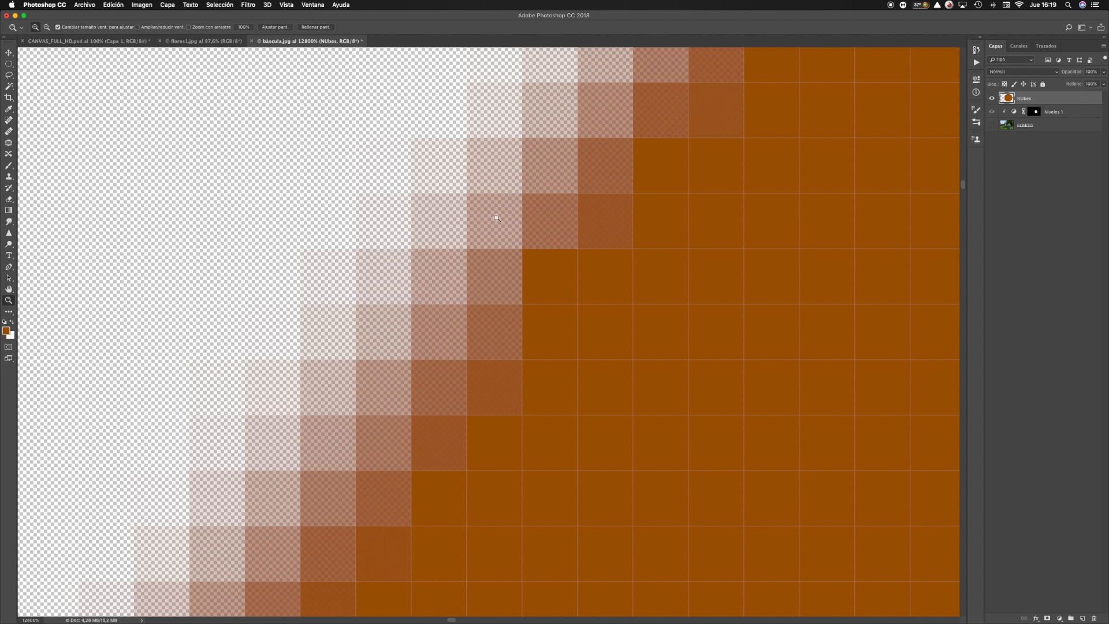
right_click(381, 173)
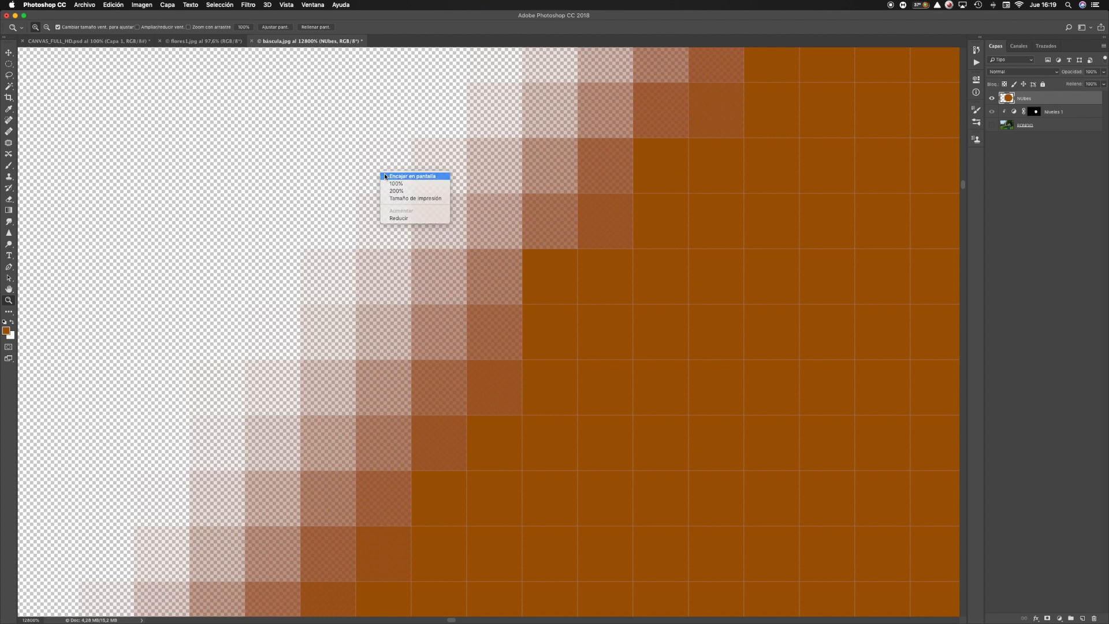
left_click(405, 176)
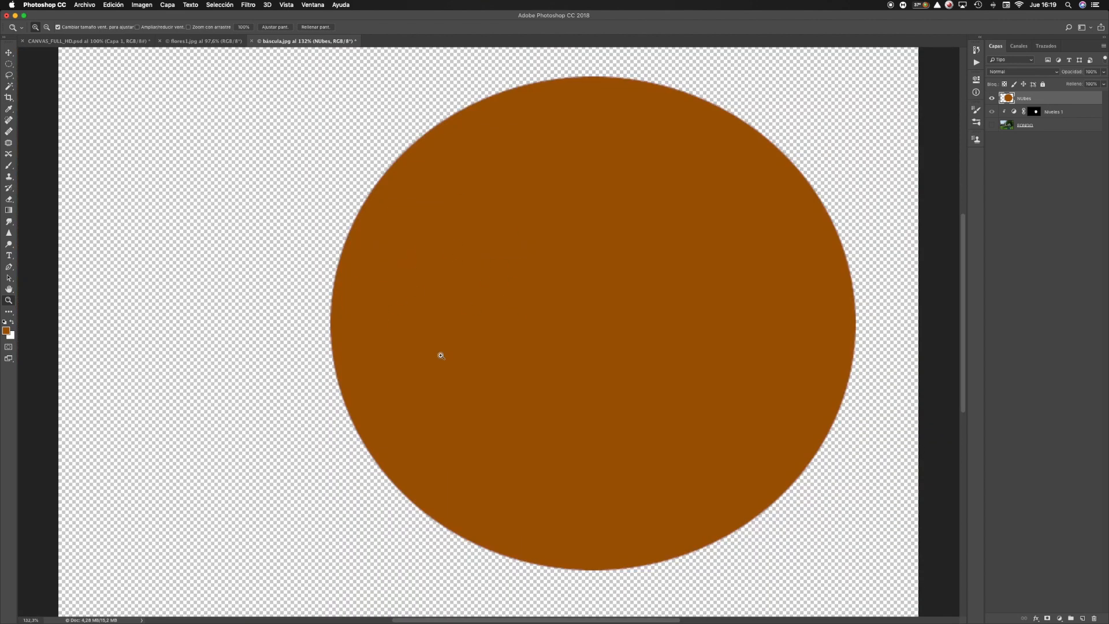
right_click(363, 326)
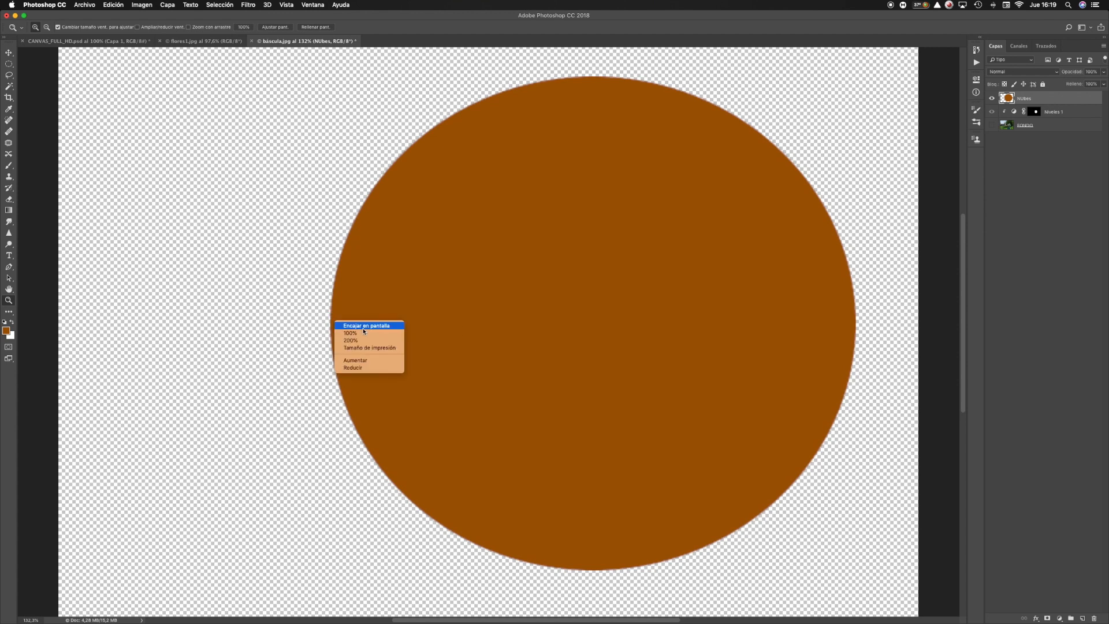
left_click(365, 327)
right_click(363, 325)
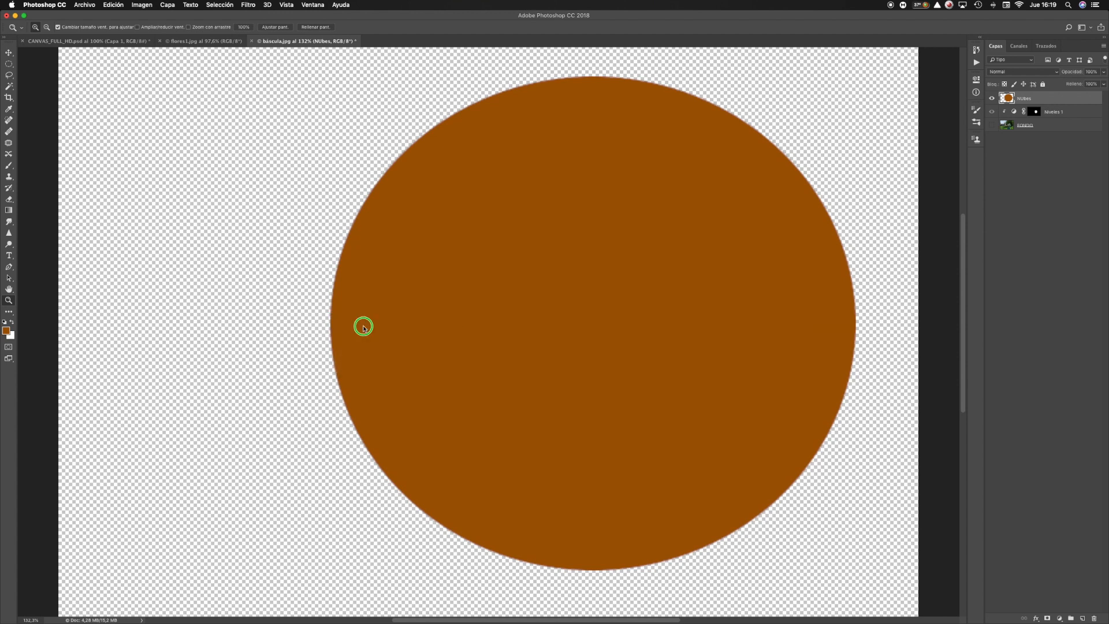
left_click(374, 327)
Delete everything on the NUbes layer, and set the elliptical marquee to a 0 px feather with anti-aliasing (Suavizar) off
key("super+a")
key("BackSpace")
left_click(10, 64)
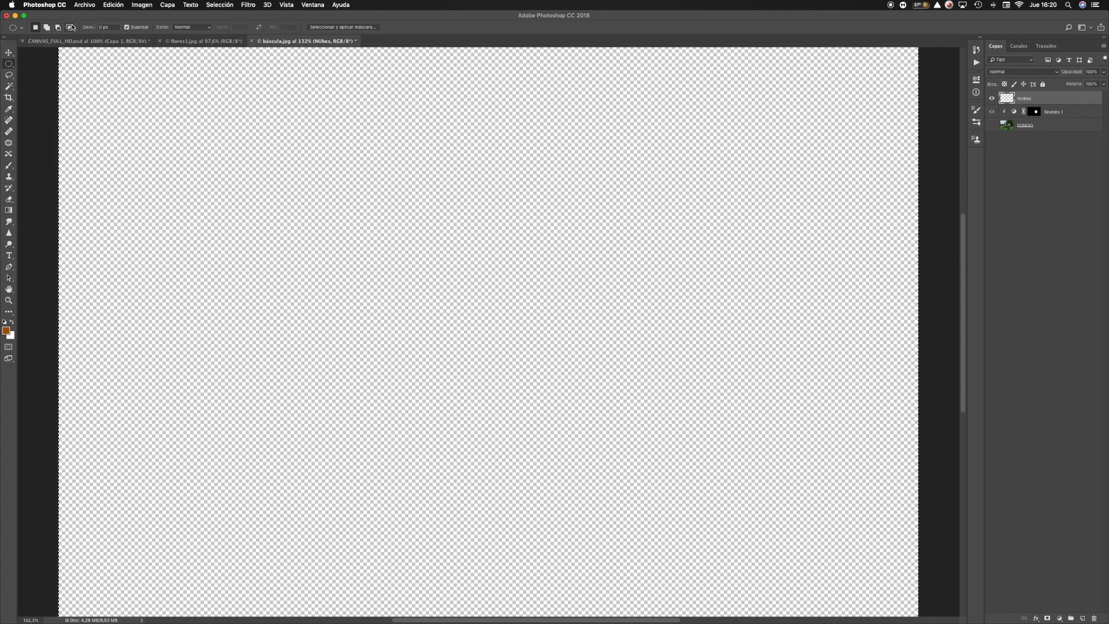
left_click(113, 28)
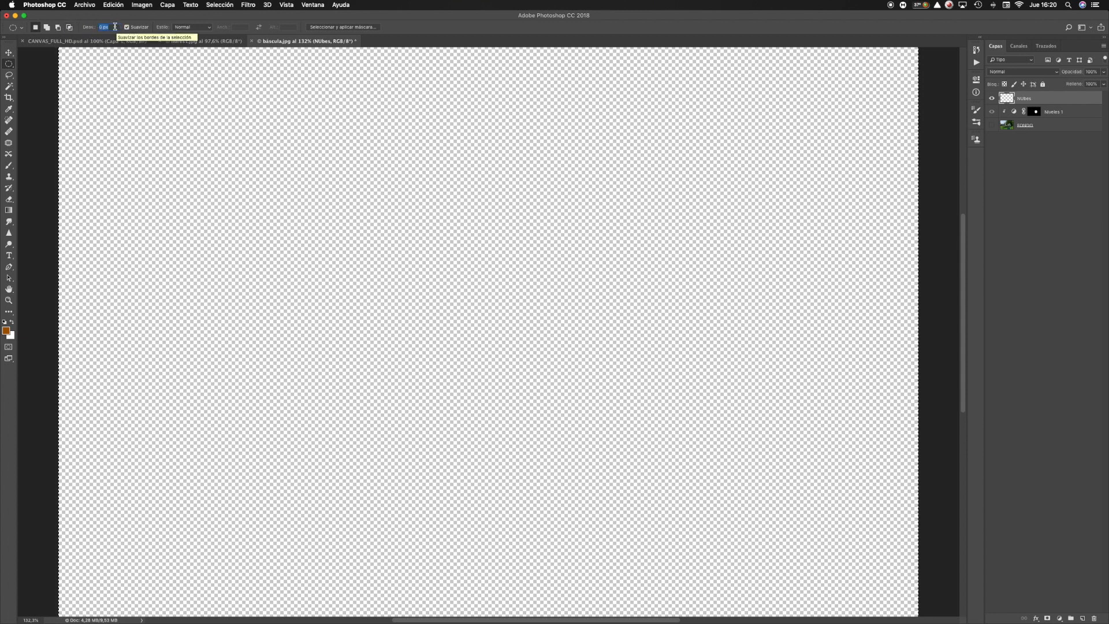
left_click(114, 26)
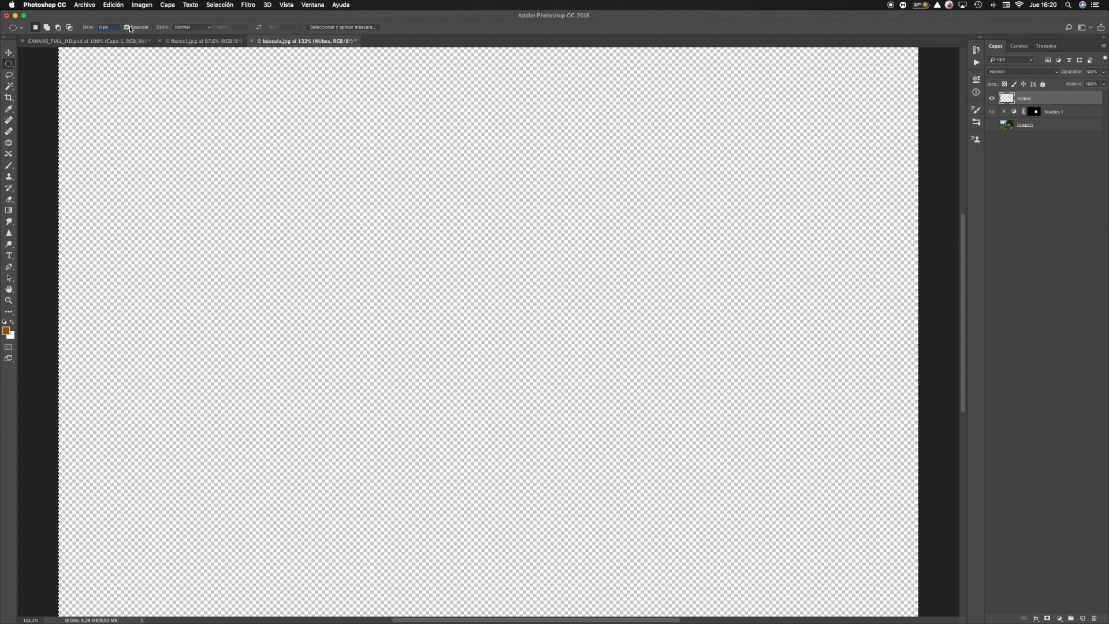
left_click_drag(110, 28, 93, 27)
scroll(99, 42, "left", 1)
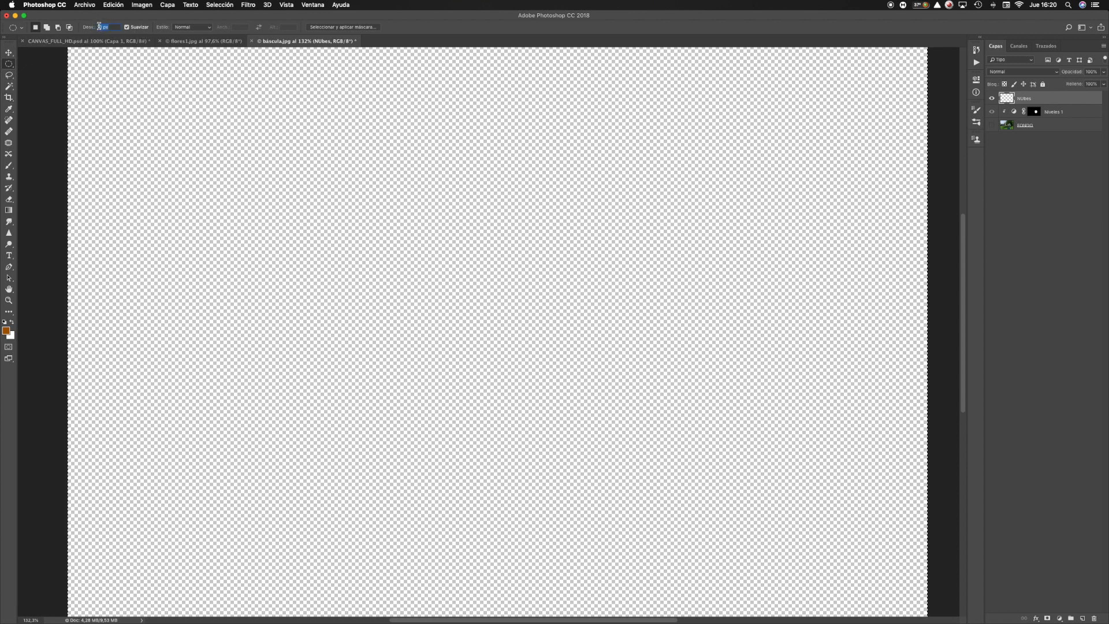
type("0")
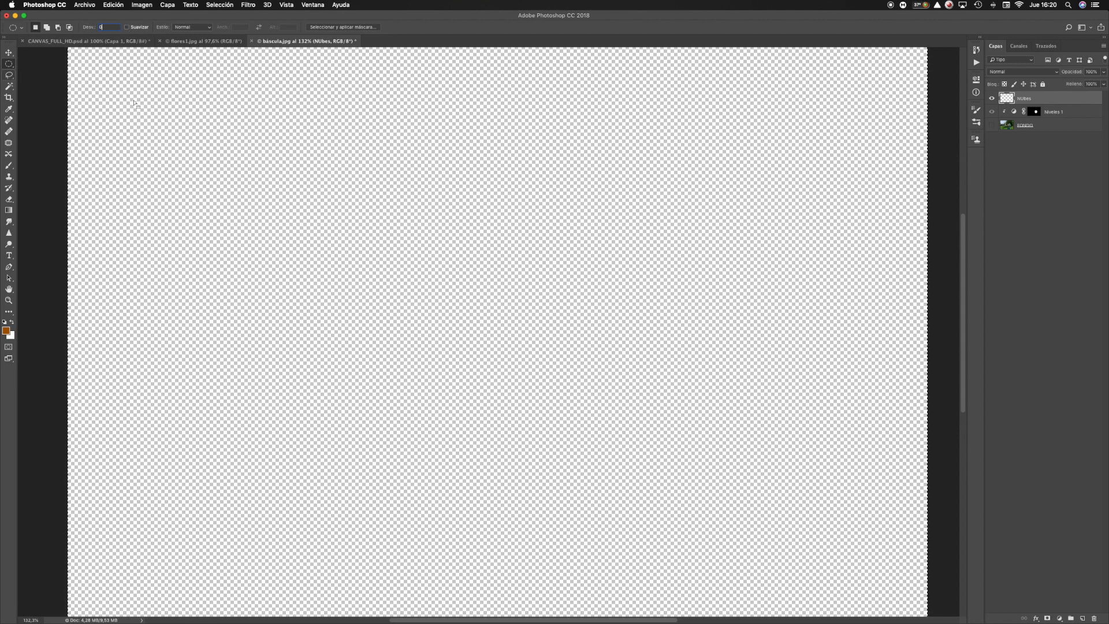
Clear the whole-canvas selection, draw a circular marquee in the canvas's upper middle, fill it with brown and deselect
left_click_drag(218, 141, 387, 301)
key("super+d")
left_click_drag(335, 134, 585, 382)
key("g")
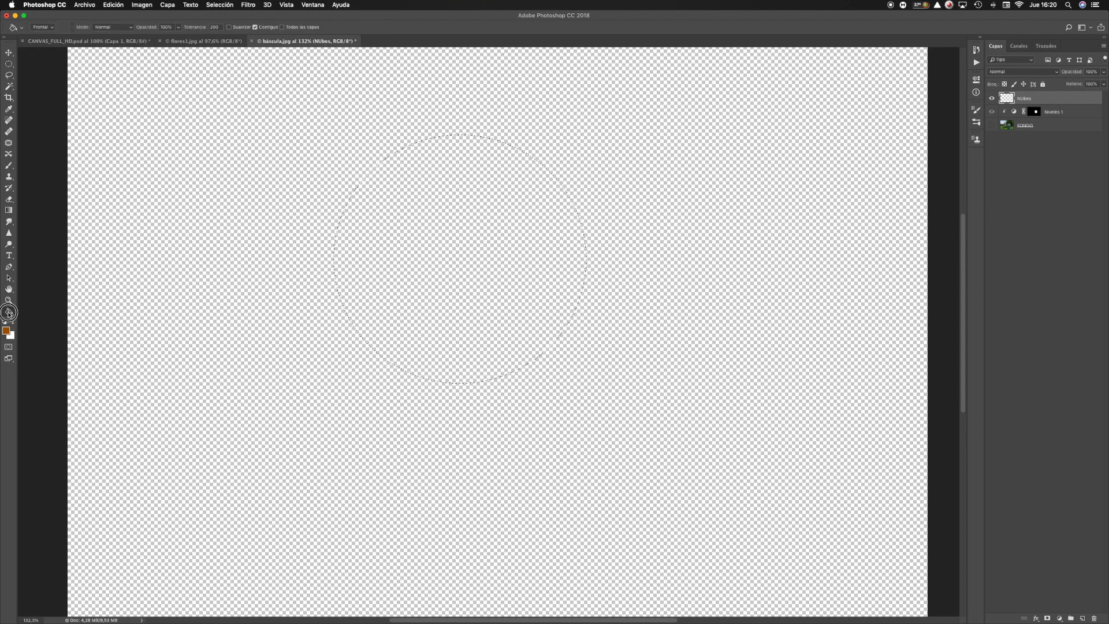
left_click(479, 278)
key("super+d")
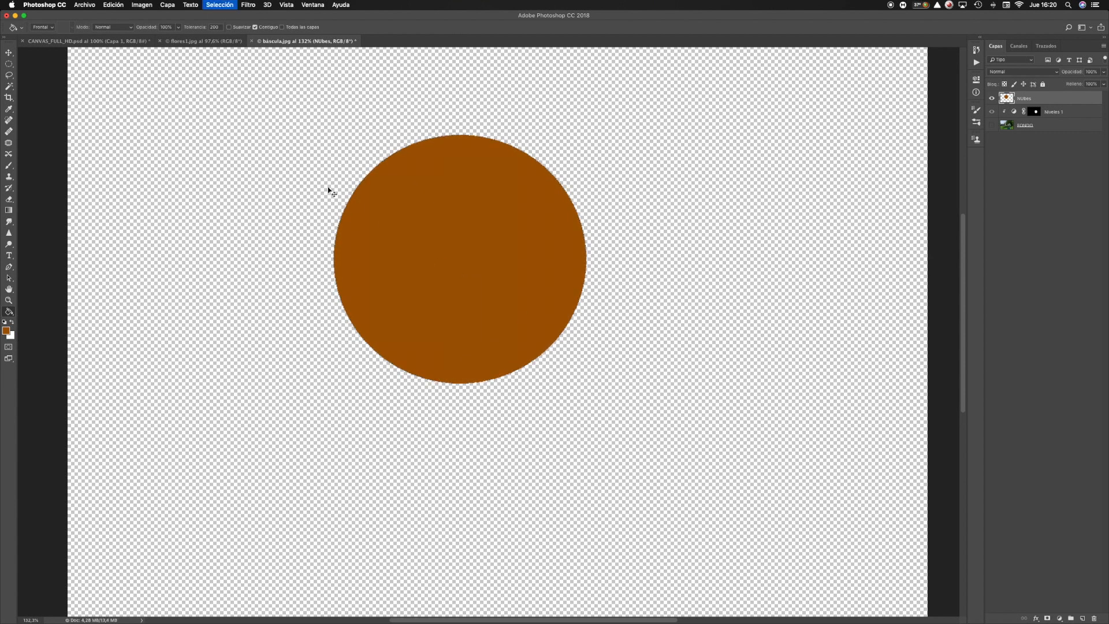
Examine the edge pixels of the brown circle made without anti-aliasing at maximum magnification
key("z")
left_click_drag(312, 179, 388, 226)
left_click_drag(465, 268, 527, 302)
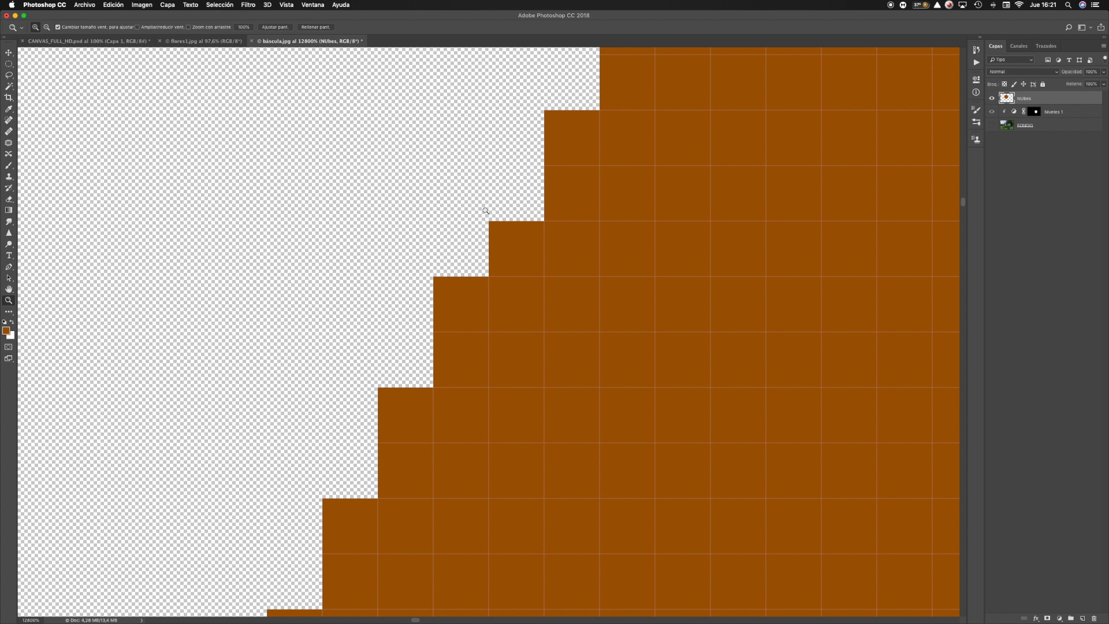
Turn on anti-aliasing (Suavizar), draw an elliptical marquee about 4 by 3 pixels outside the circle's edge, and fill it with brown
left_click(8, 65)
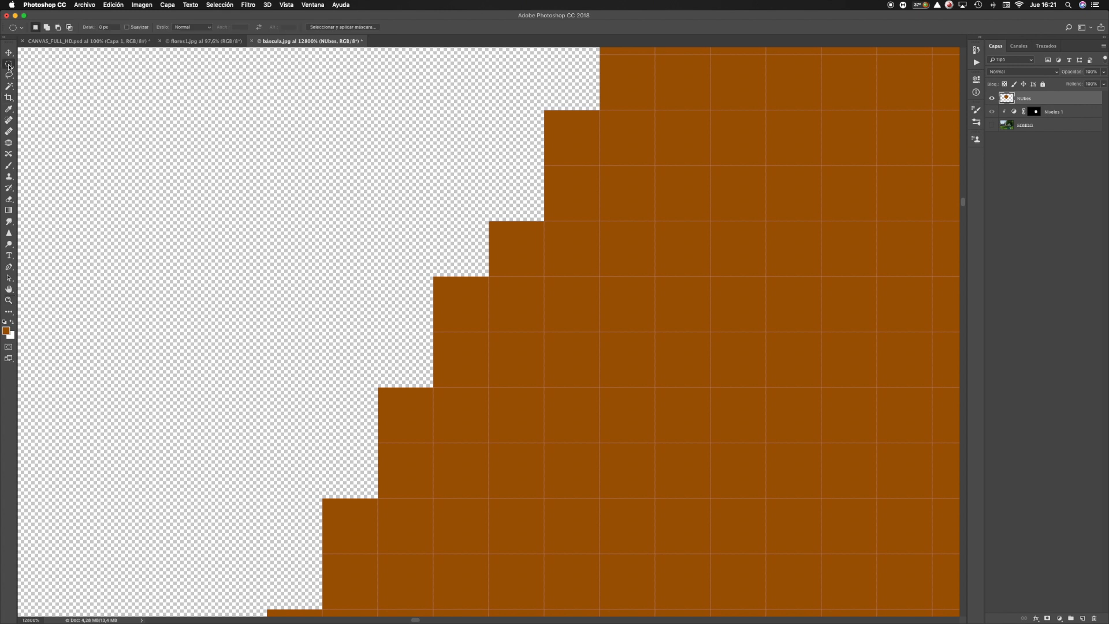
left_click(126, 27)
left_click_drag(199, 168, 273, 257)
key("g")
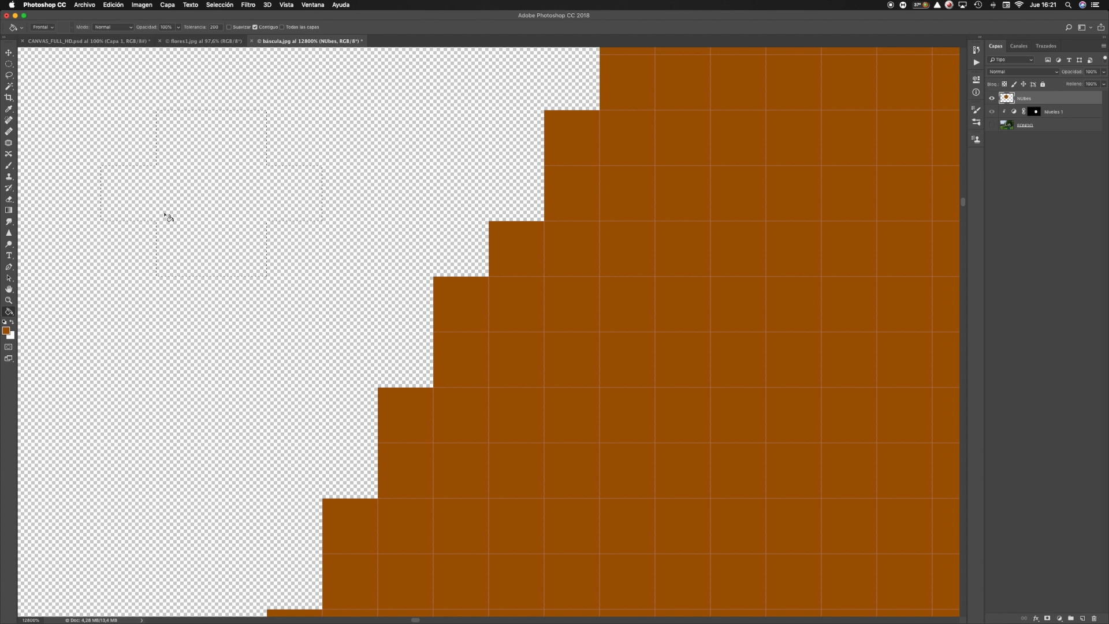
left_click(193, 205)
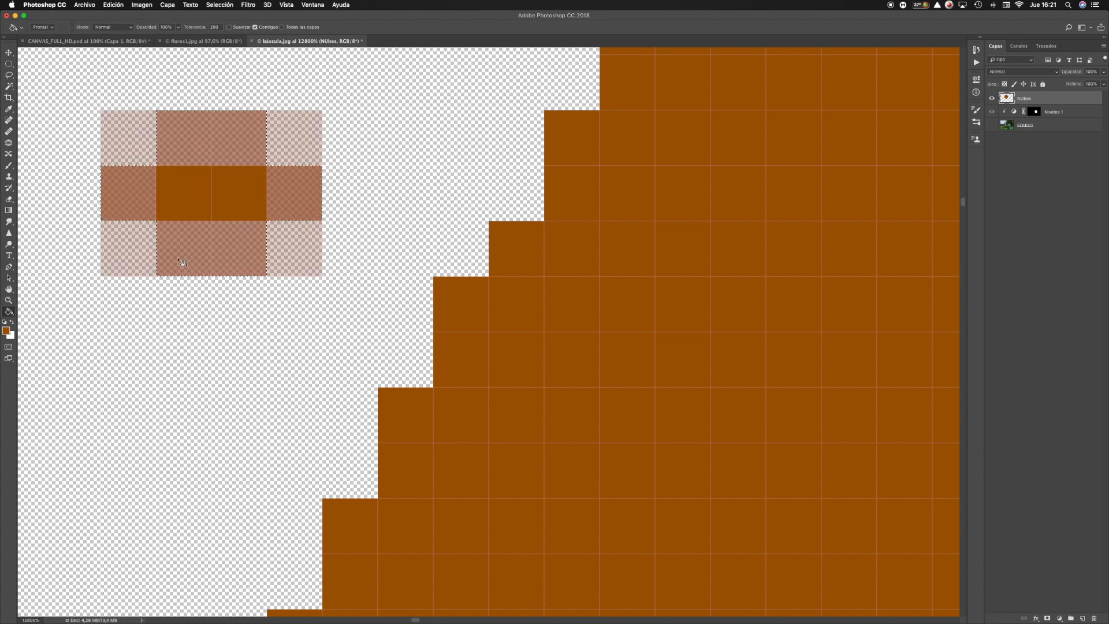
With anti-aliasing (Suavizar) off, draw an elliptical marquee about 4 by 3 pixels, fill it with brown, and align it below the anti-aliased shape
left_click(9, 63)
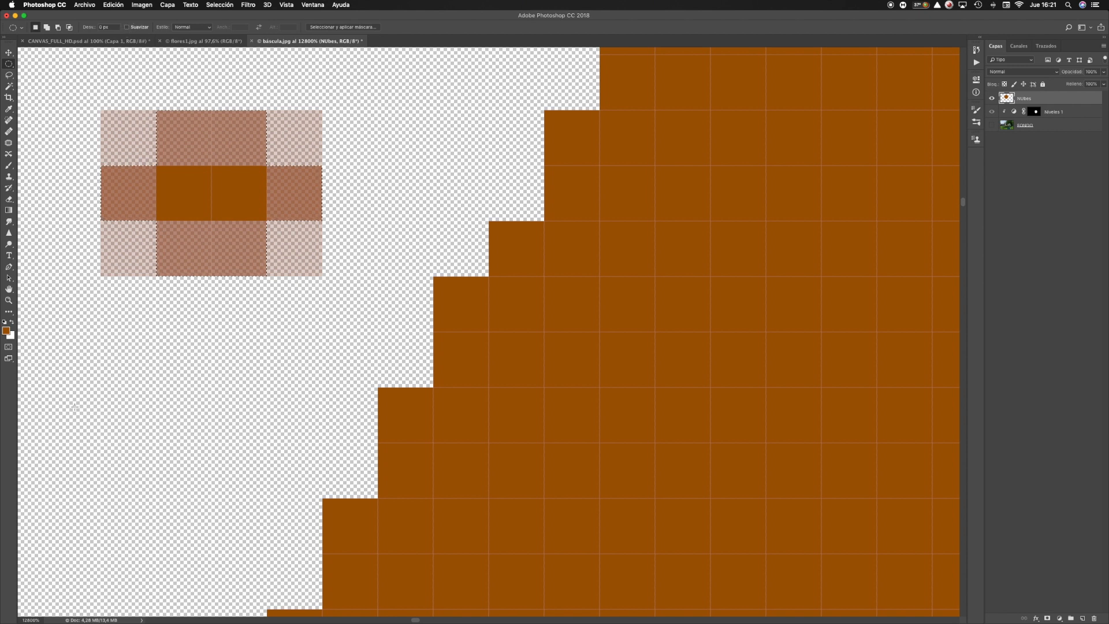
left_click_drag(92, 381, 235, 491)
key("g")
left_click(123, 406)
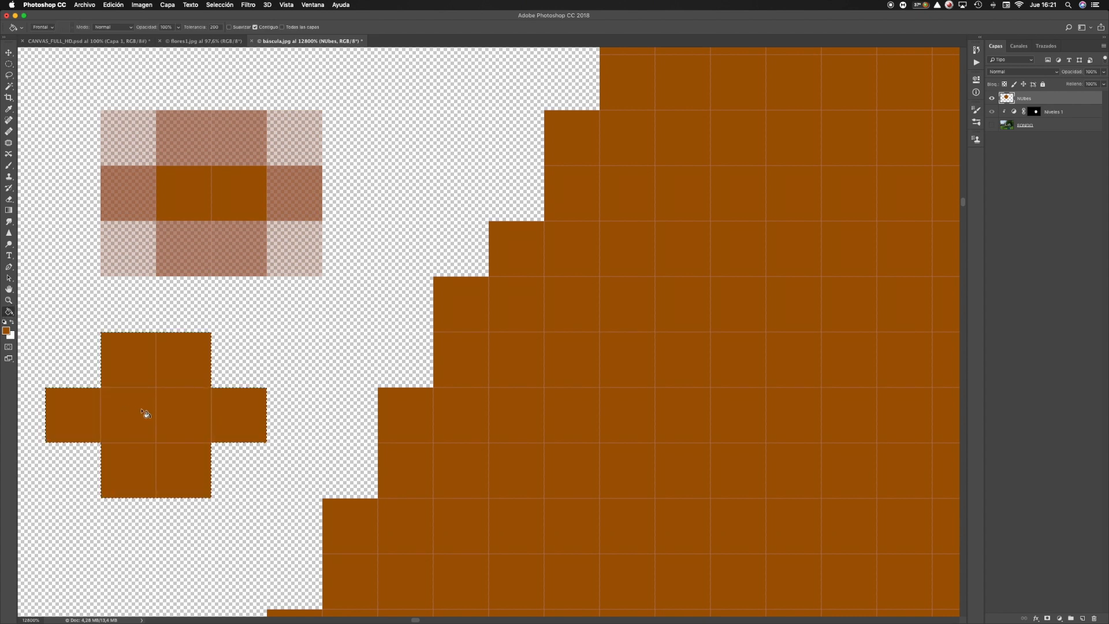
key("v")
mouse_move(181, 424)
left_mouse_down()
mouse_move(231, 403)
mouse_move(214, 430)
left_mouse_up()
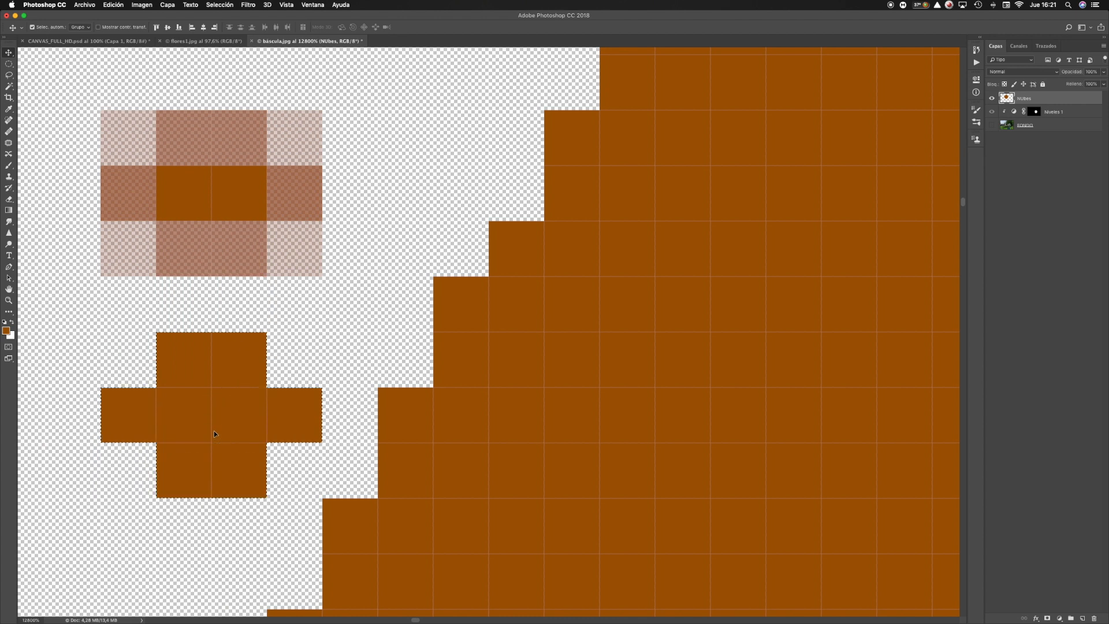
Undo the brown circle and both small test shapes on the NUbes layer, going back to the whole-canvas selection
mouse_move(192, 177)
left_mouse_down()
mouse_move(197, 217)
mouse_move(201, 192)
left_mouse_up()
right_click(205, 178)
left_click(207, 188)
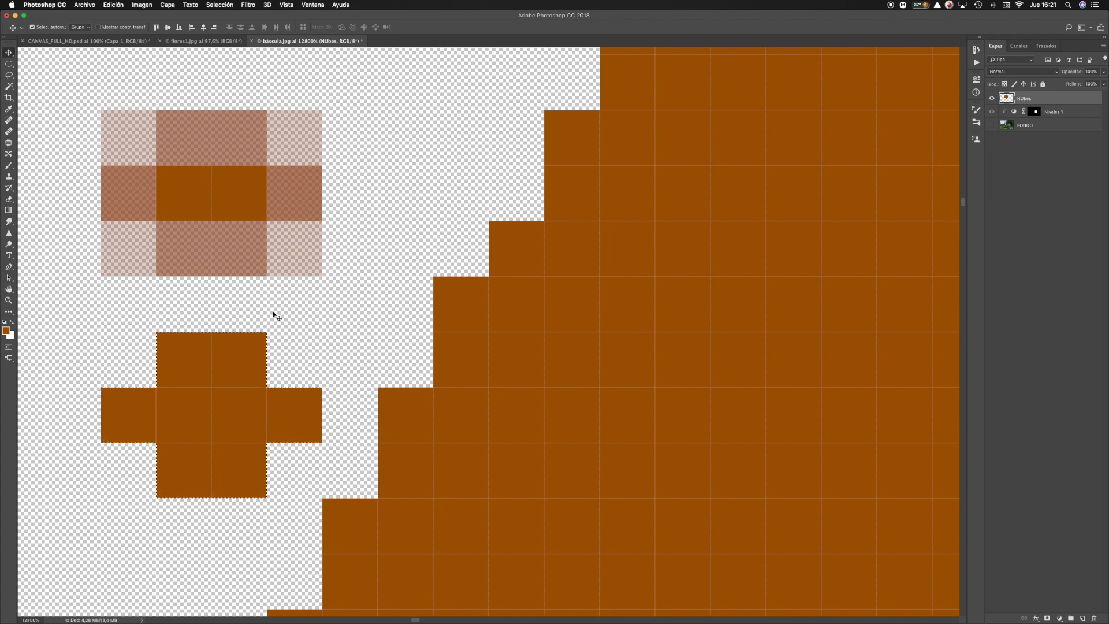
key("z")
right_click(355, 280)
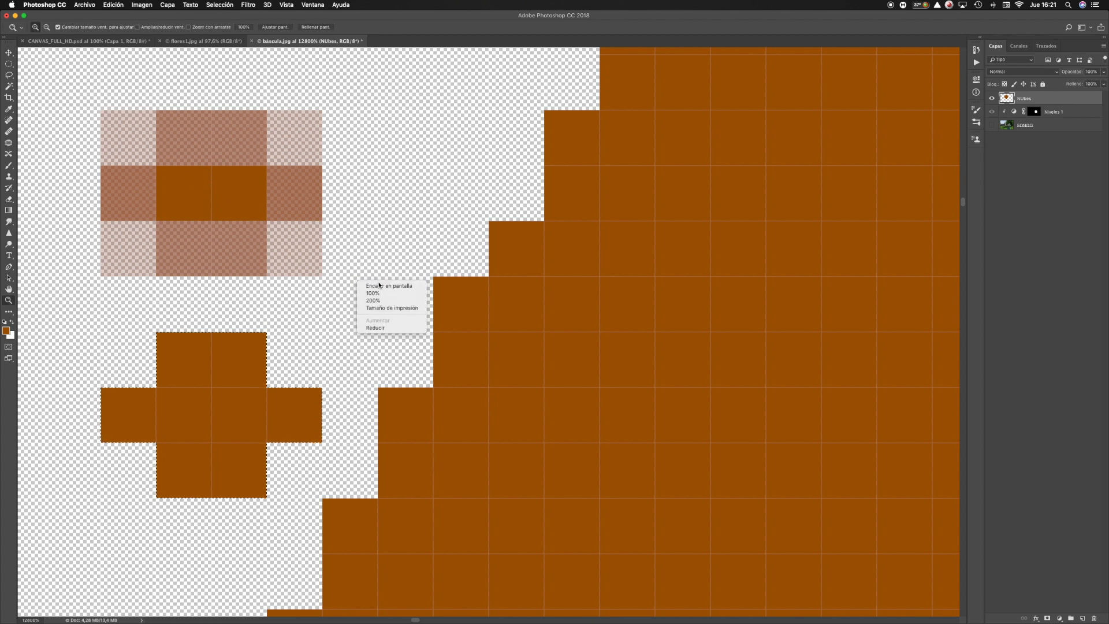
left_click(379, 285)
left_click(9, 63)
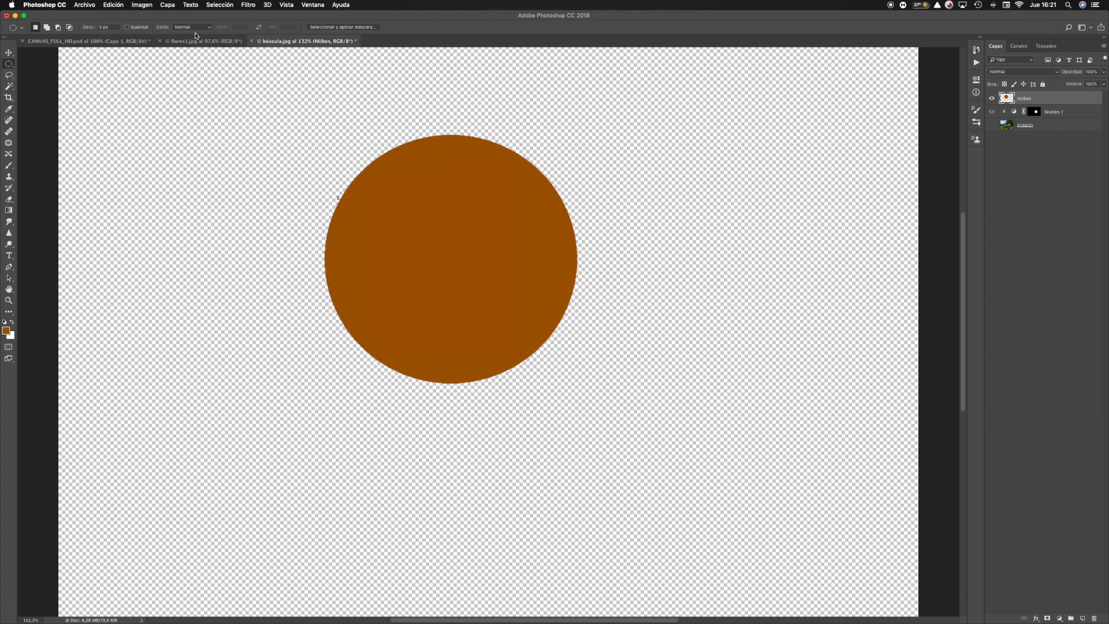
key("super+z")
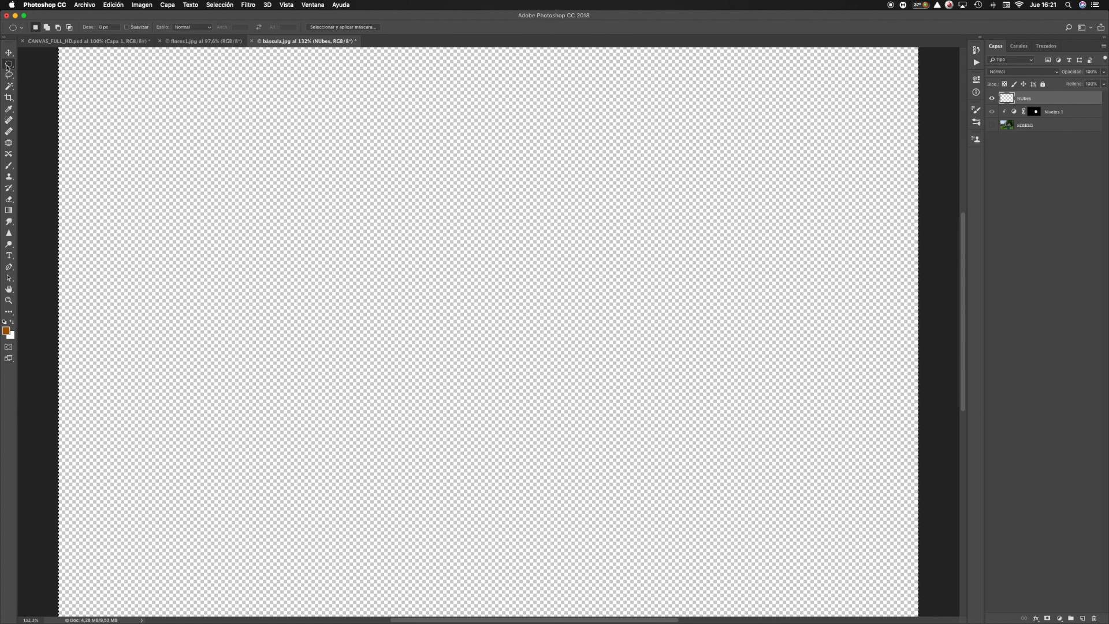
Set the elliptical marquee's style to Proporción fija at 1:1, clear the whole-canvas selection, and draw a circular selection in the canvas's upper left area
left_click(209, 27)
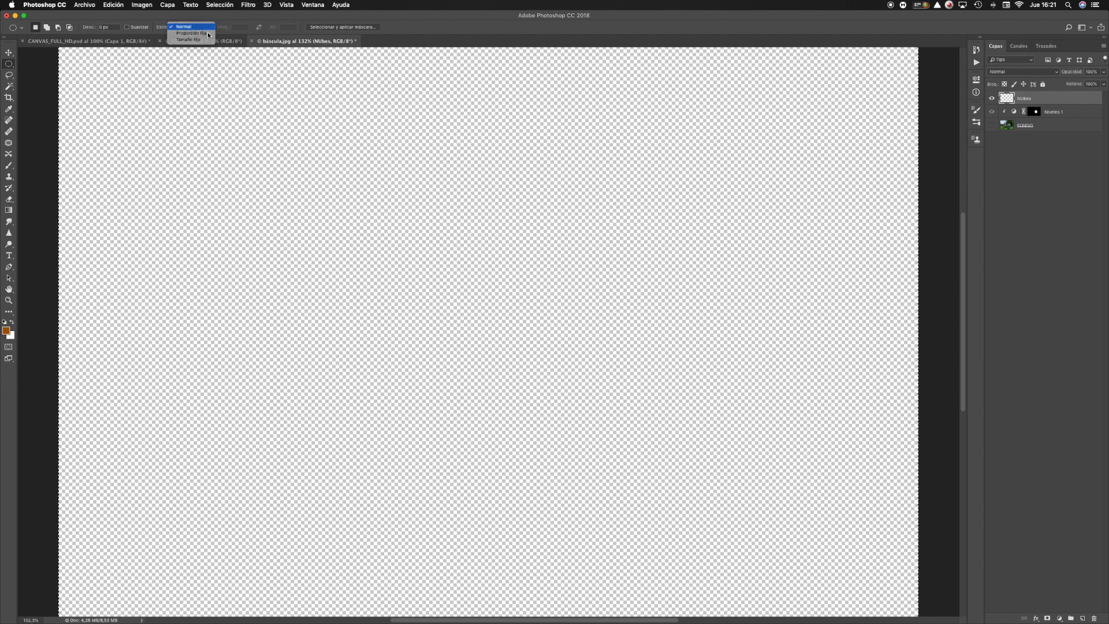
left_click(210, 27)
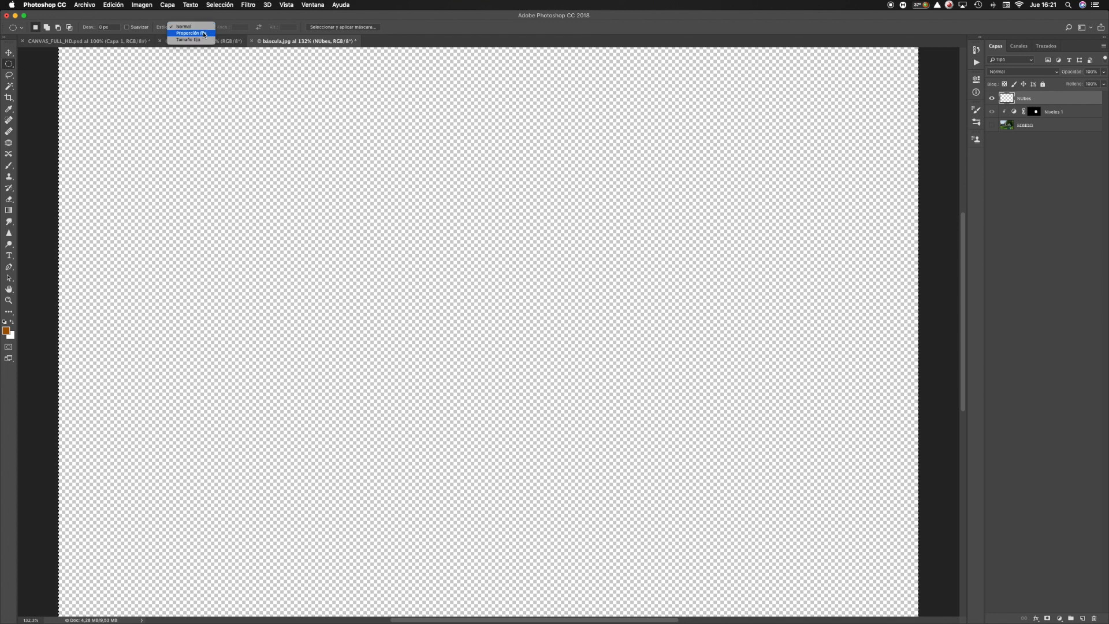
left_click(191, 33)
left_click_drag(345, 178, 398, 261)
key("super+d")
left_click_drag(246, 146, 446, 347)
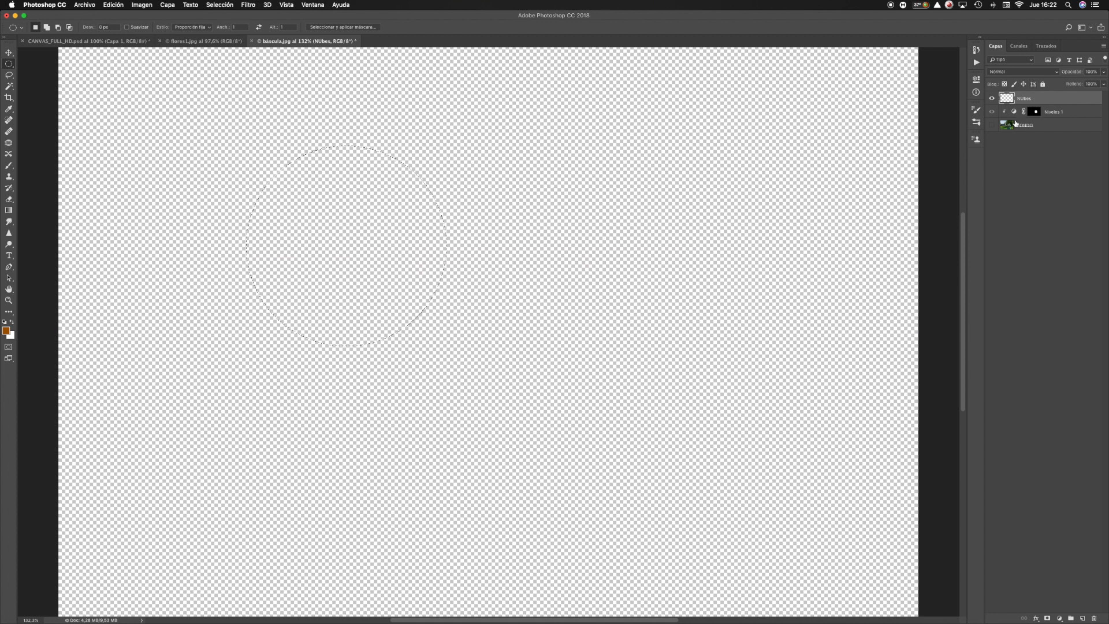
Show the bottom photo layer, deselect, and try a larger fixed-ratio circular marquee between the house and the scale
left_click(993, 123)
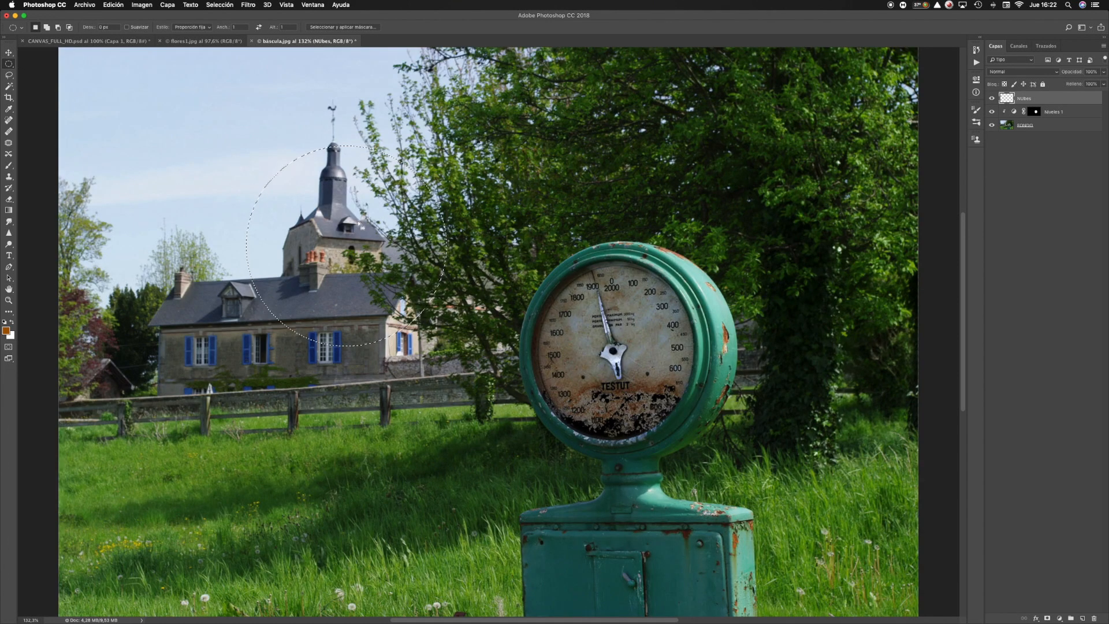
key("super+d")
left_click_drag(331, 184, 602, 454)
Set the marquee style to Tamaño fijo at 100 by 100 px and place the circular selection on the centre of the scale's dial
left_click(205, 31)
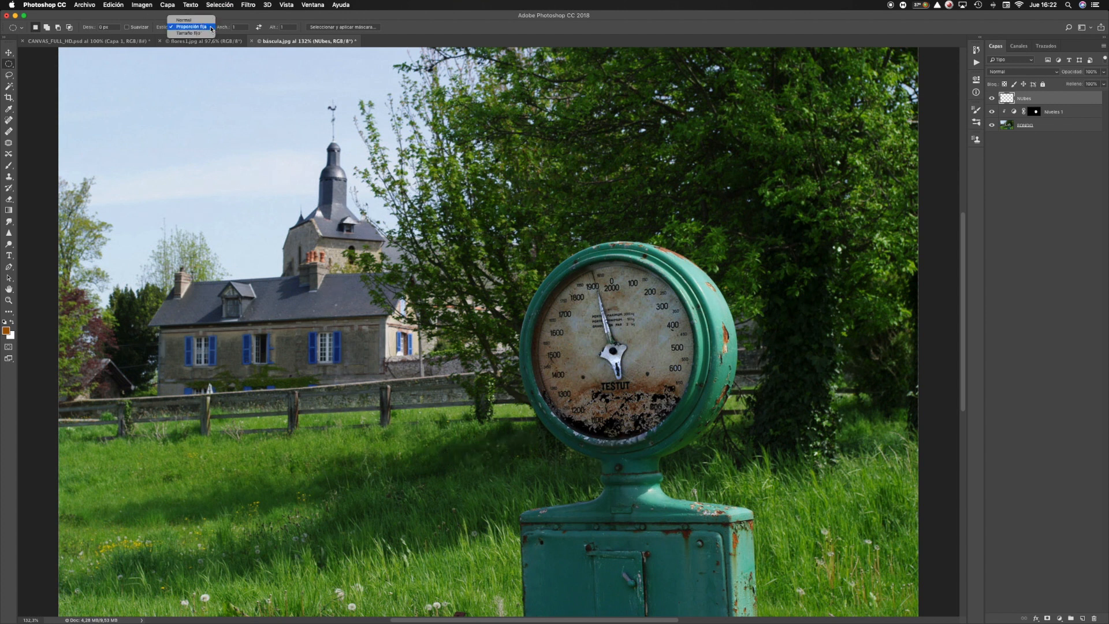
left_click(201, 35)
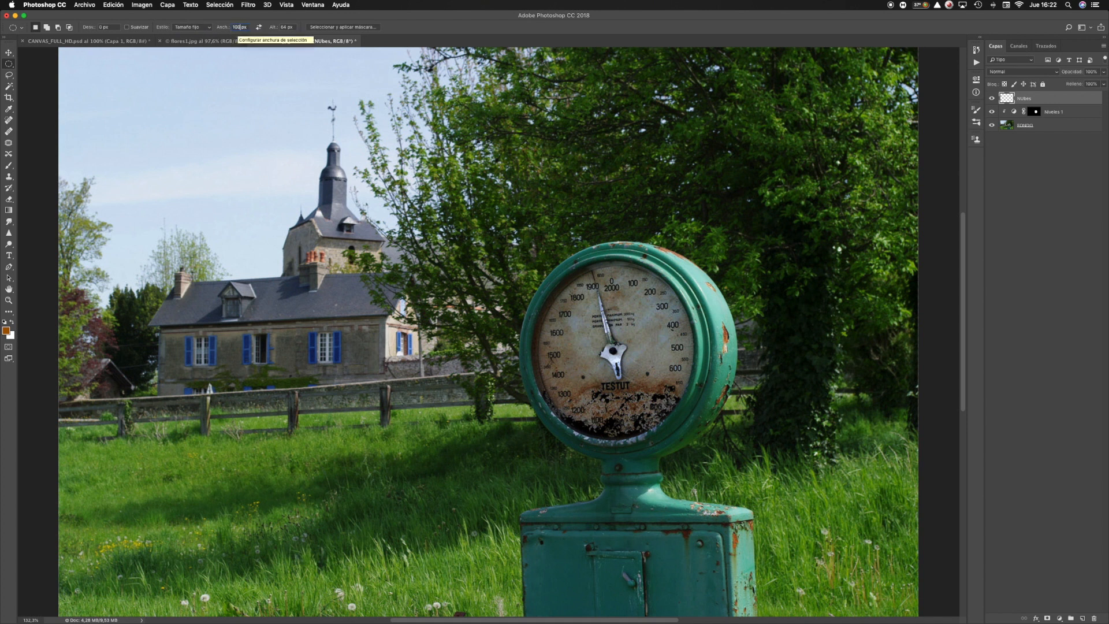
key("Tab")
type("100")
left_click_drag(156, 126, 588, 327)
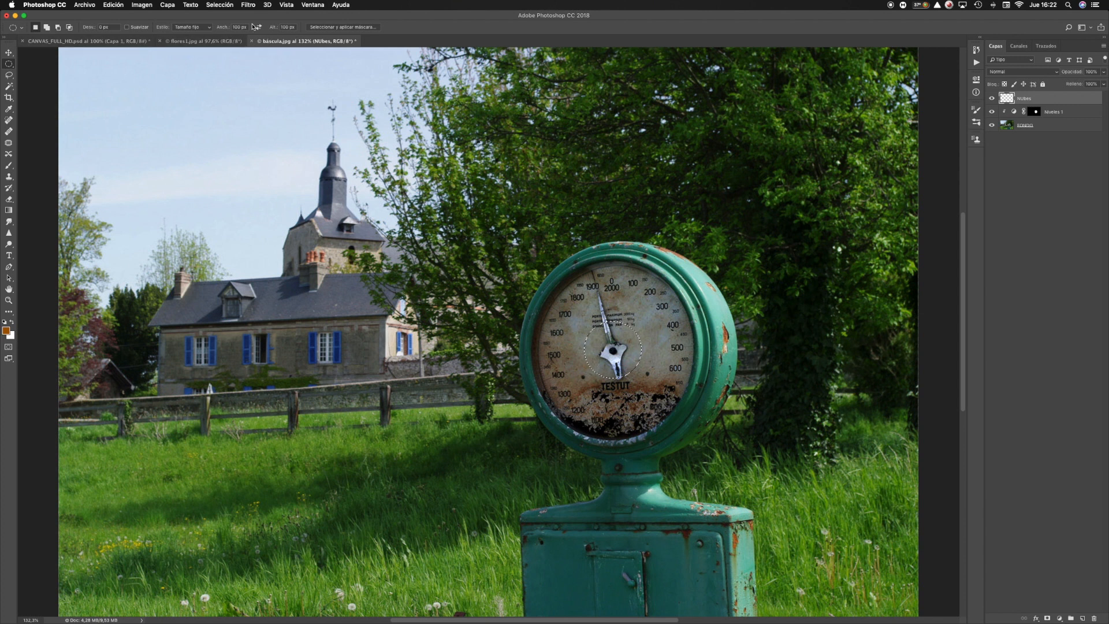
Return the marquee style to Normal and clear the fixed-size selection
left_click(209, 30)
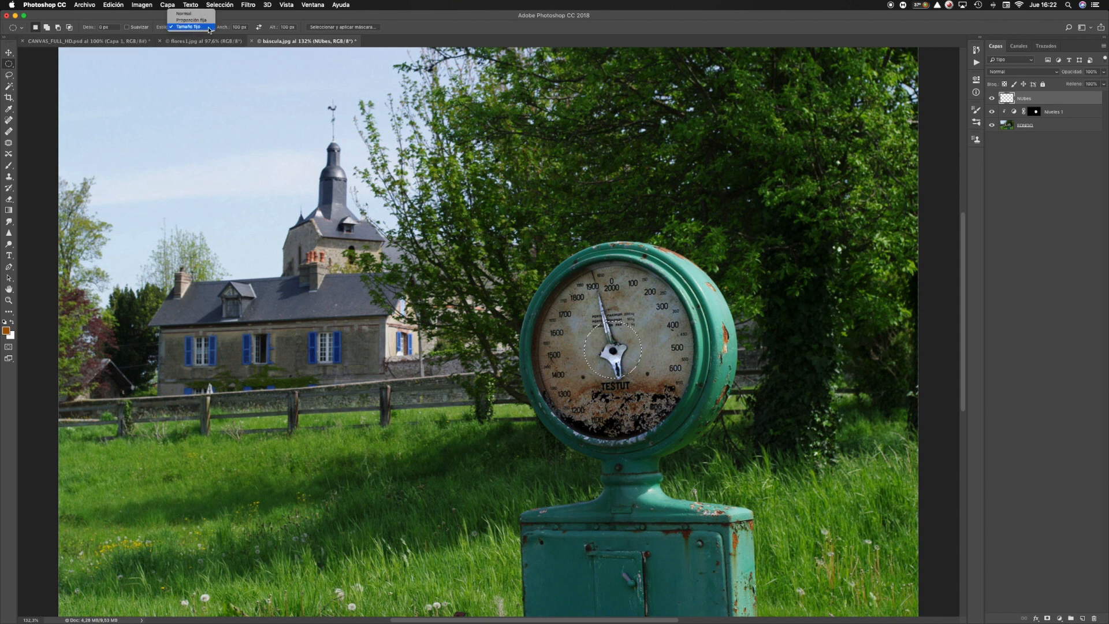
left_click(199, 16)
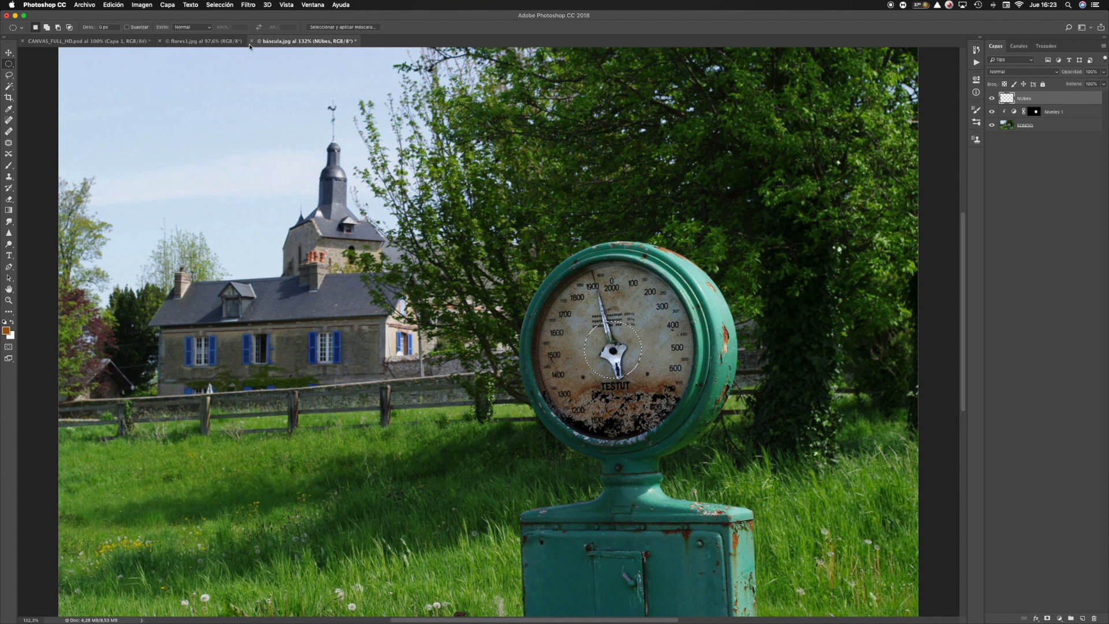
key("super+d")
Load the saved selection of the scale's dial face from its channel in báscula.jpg as a new selection
left_click(209, 6)
left_click(249, 191)
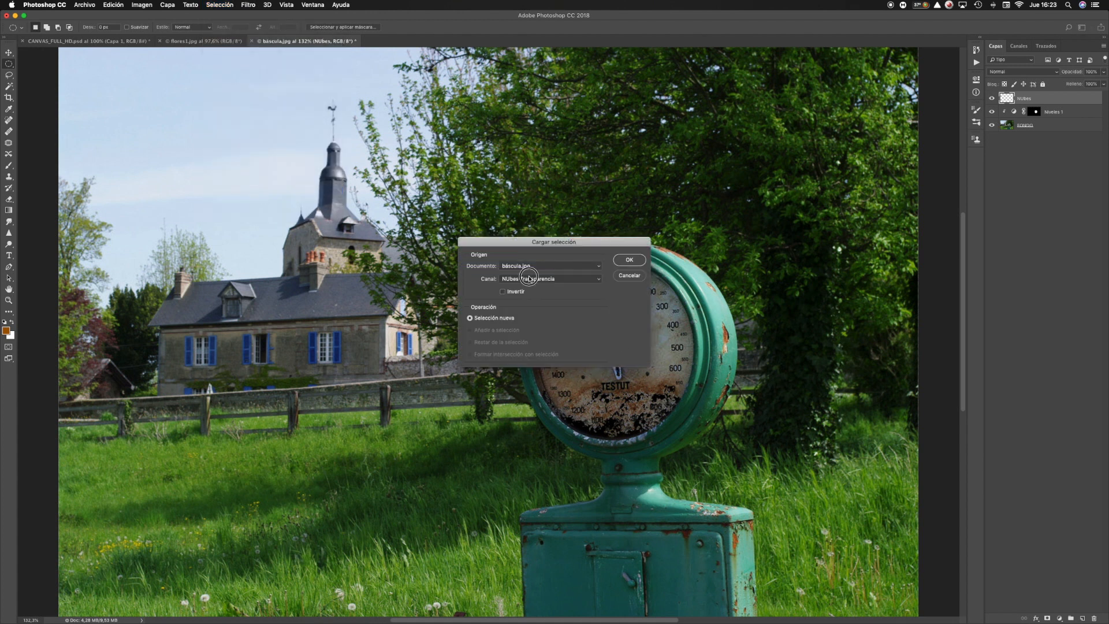
left_click(527, 279)
left_click(532, 305)
left_click(629, 259)
key("z")
left_click_drag(449, 247, 758, 478)
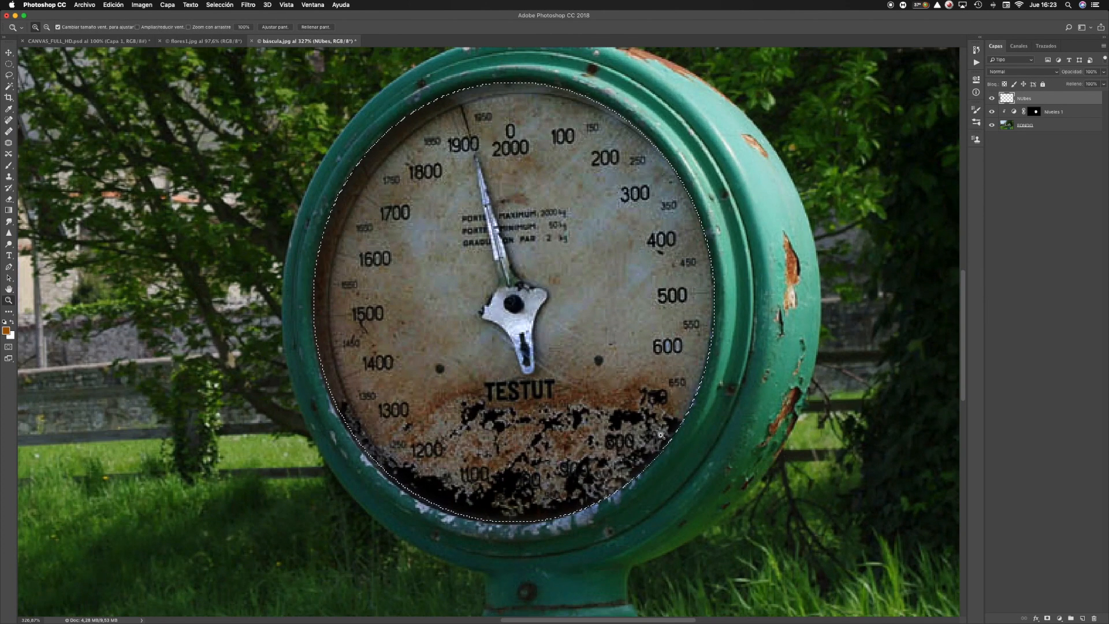
Open Select and Mask for the dial selection and toggle the edge display (Mostrar borde) on and off
key("m")
left_click(335, 27)
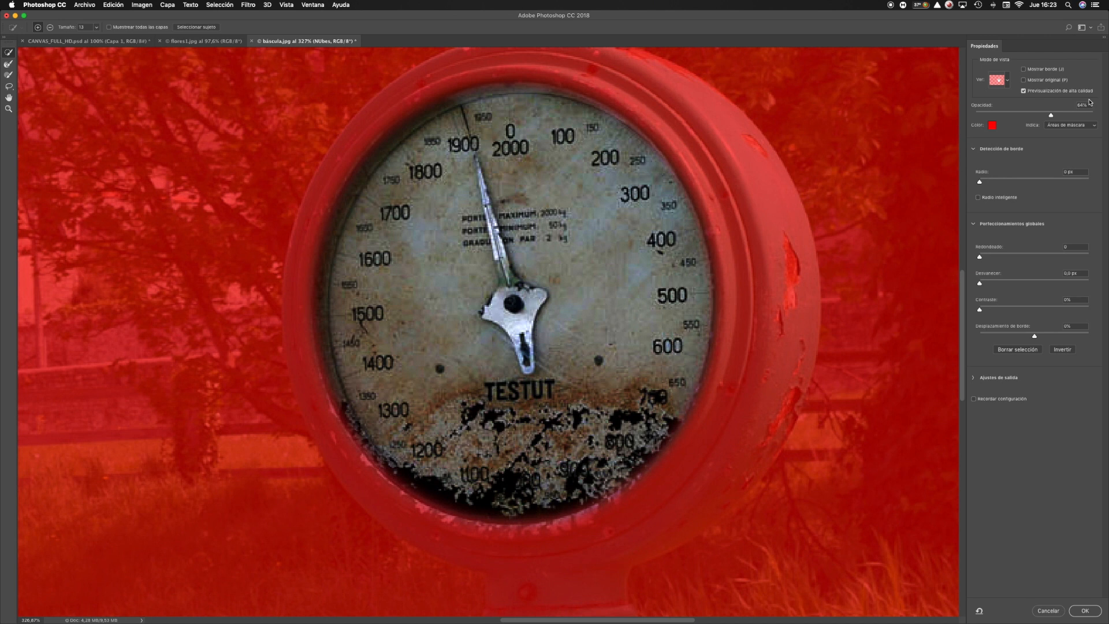
left_click(1023, 70)
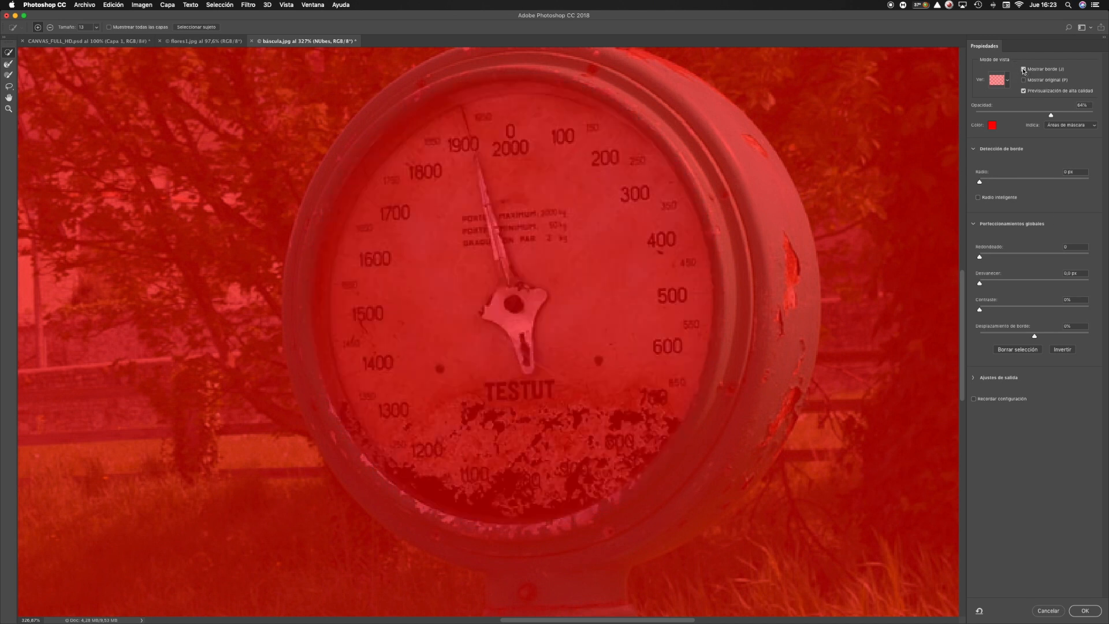
left_click(1023, 70)
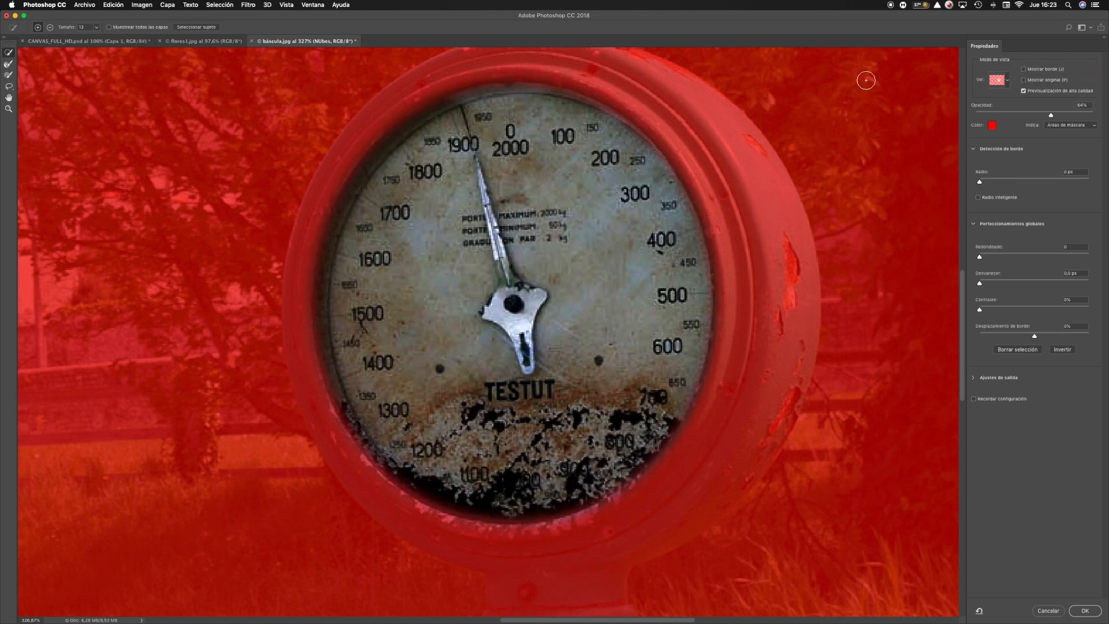
Set the mask preview to the Superponer view mode and lower the red overlay's opacity to about 48%
left_click(1008, 80)
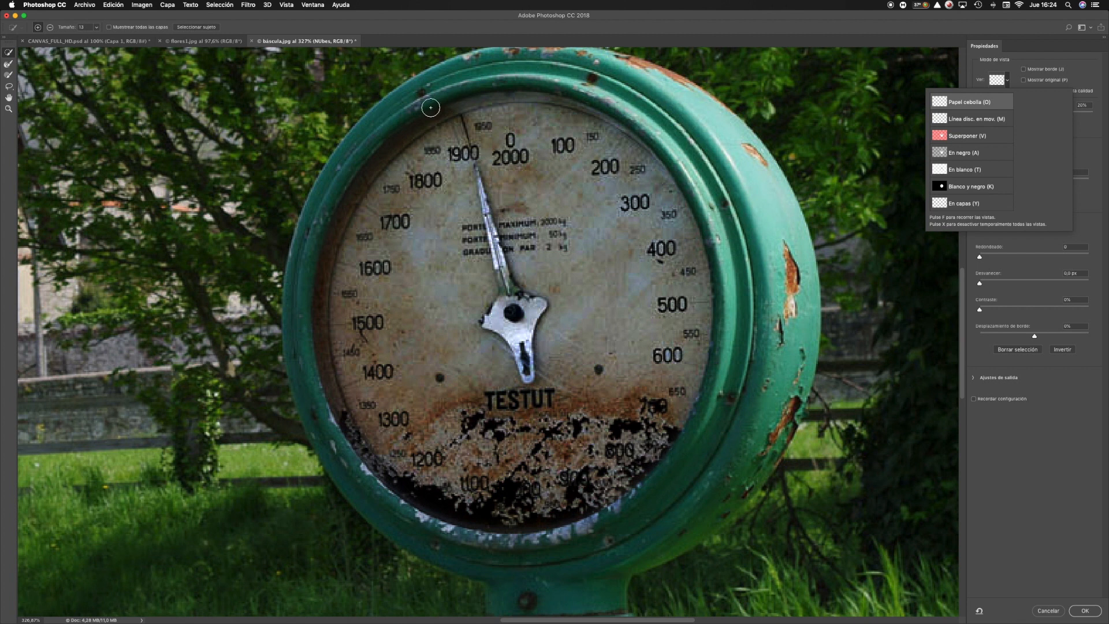
left_click(971, 137)
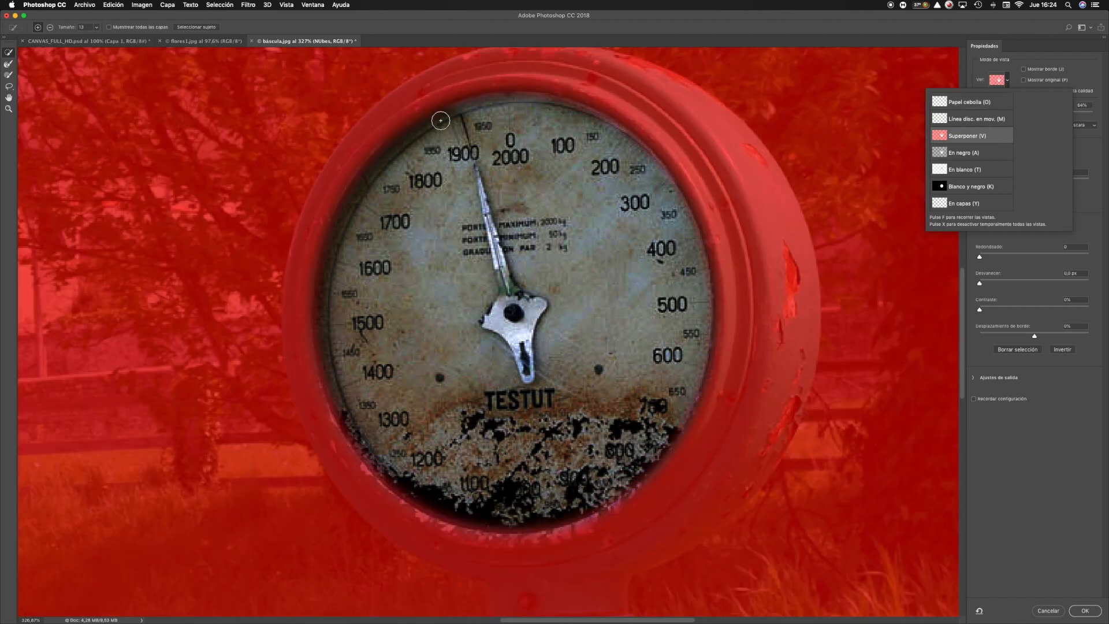
left_click(1034, 55)
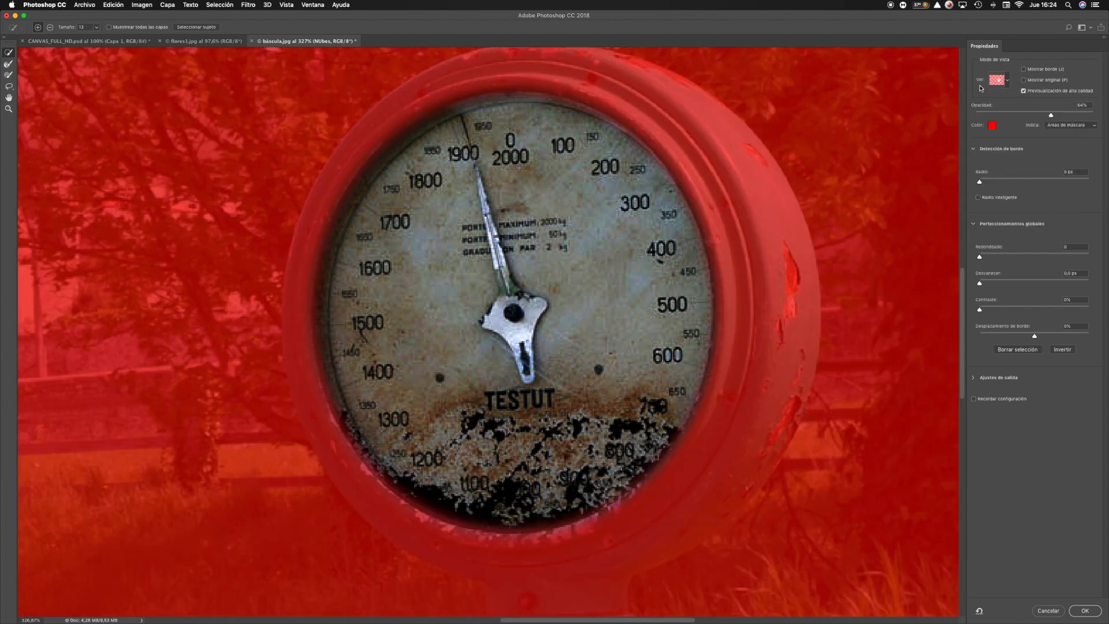
left_click_drag(1050, 115, 1031, 115)
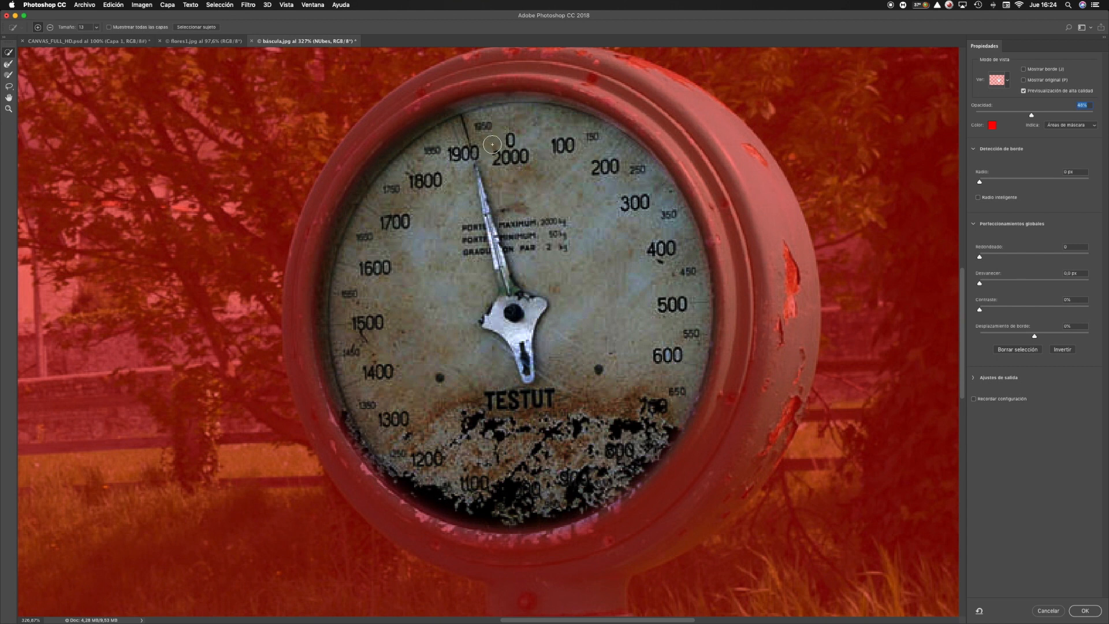
Try a Quick Selection stroke and a Refine Edge Brush stroke along the dial's upper-right rim, undoing both
left_click(8, 97)
left_click_drag(430, 203, 381, 210)
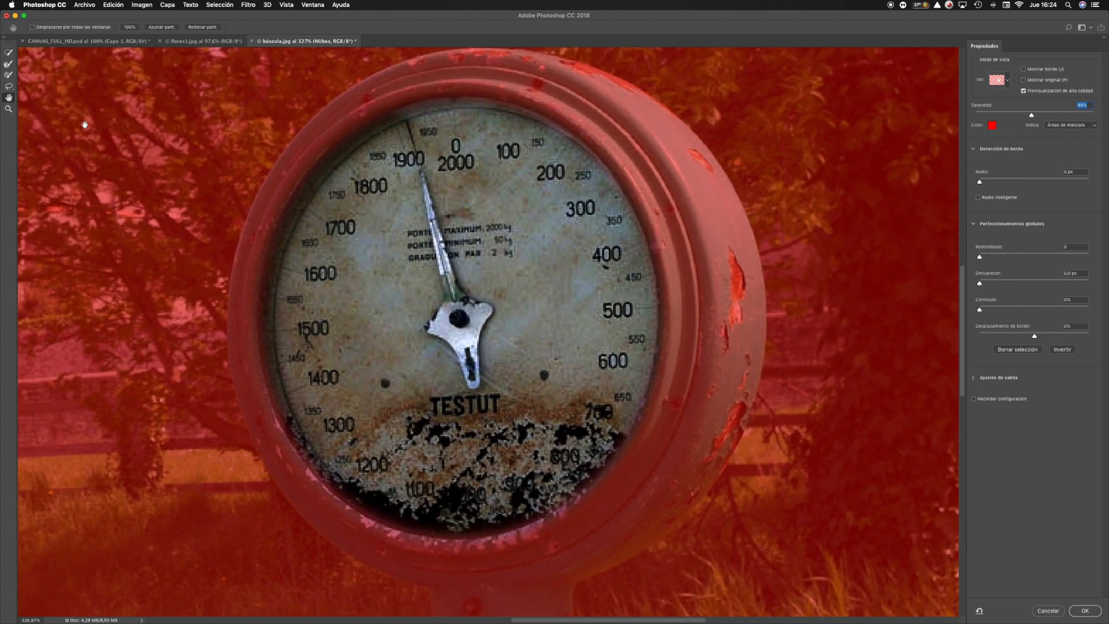
left_click(11, 88)
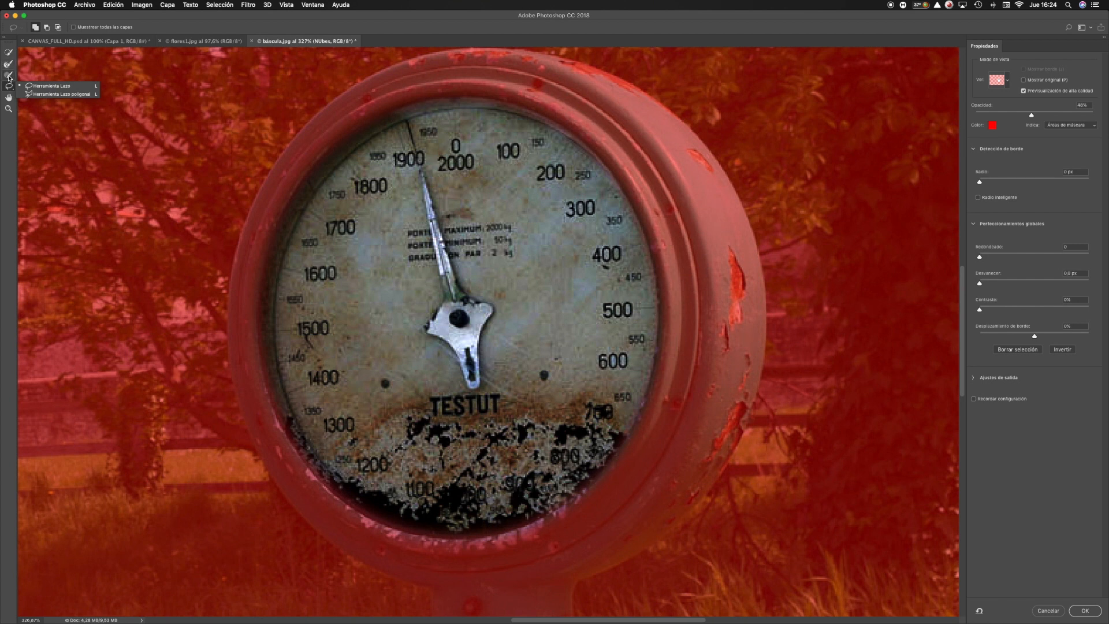
left_click(8, 53)
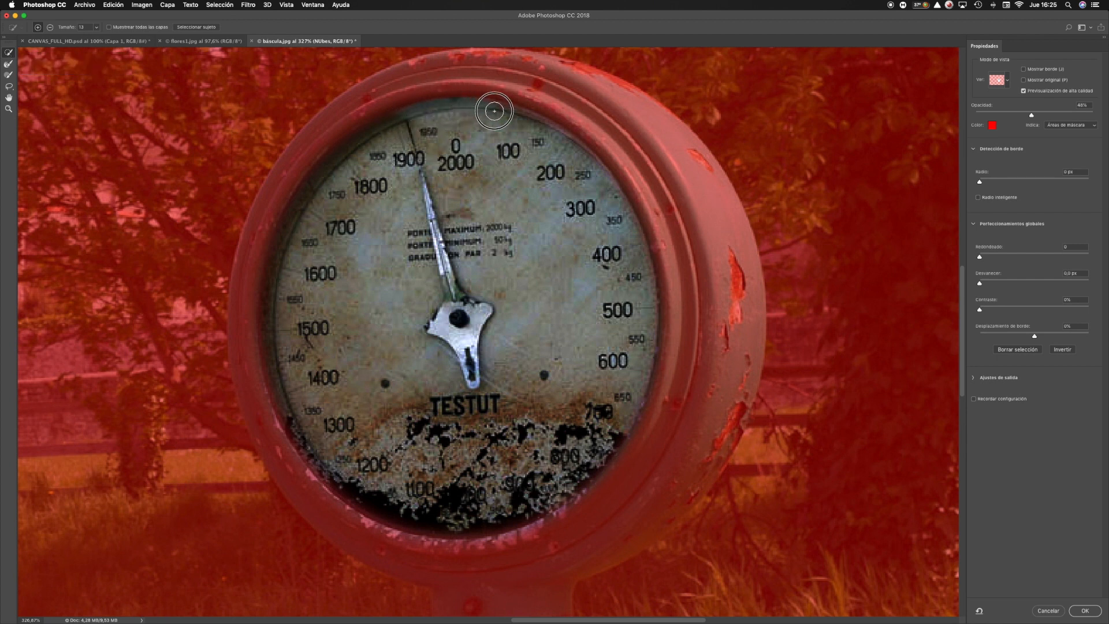
left_click_drag(522, 118, 568, 148)
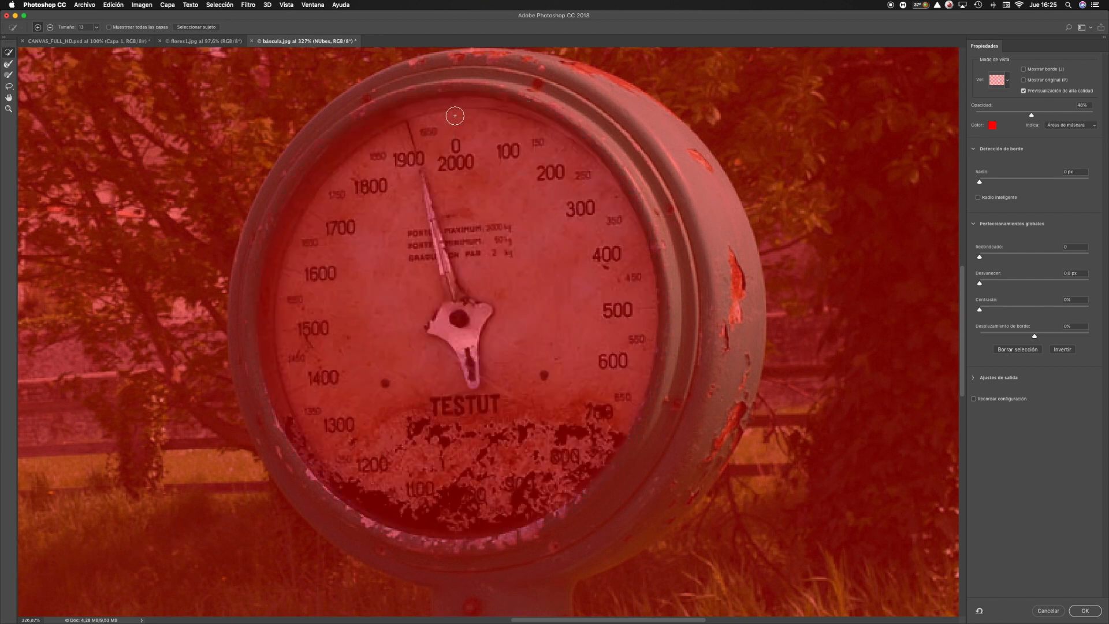
key("super+z")
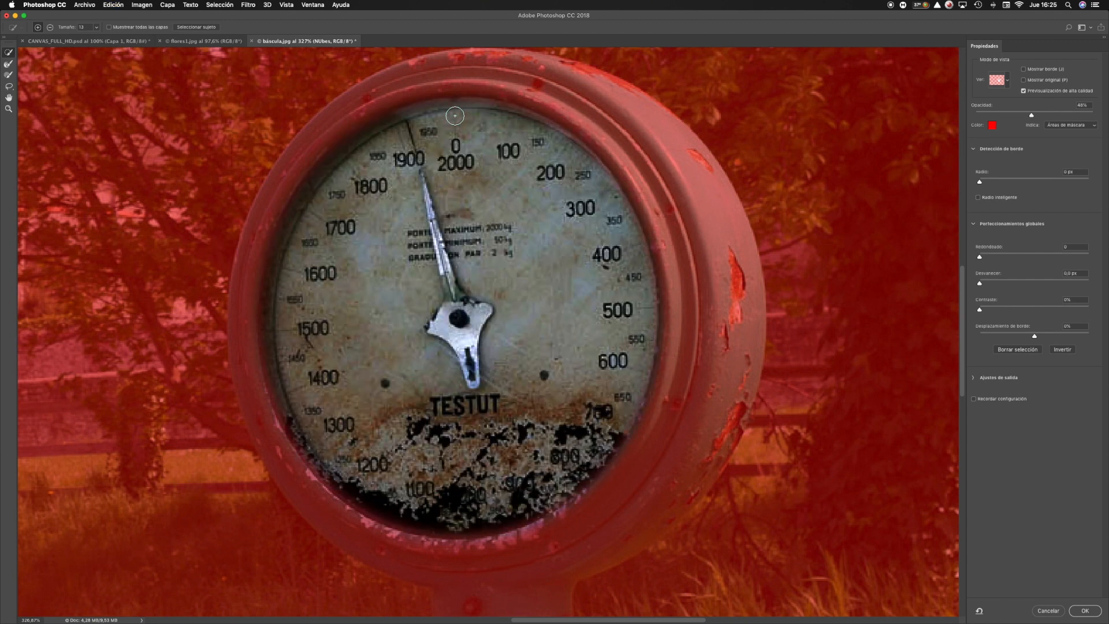
left_click(8, 63)
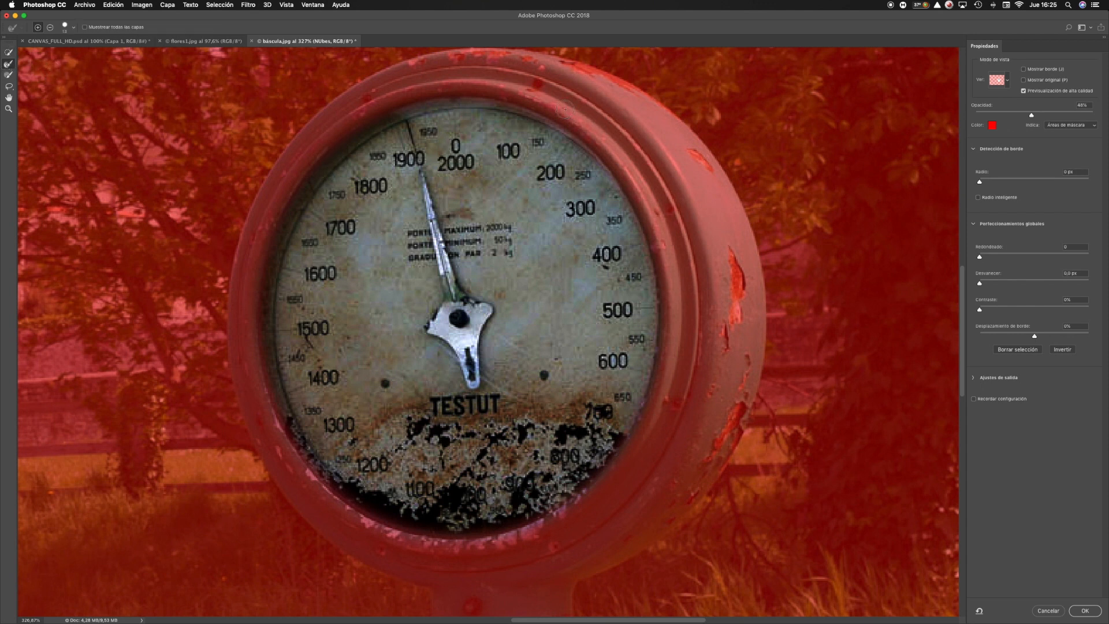
left_click_drag(550, 135, 543, 129)
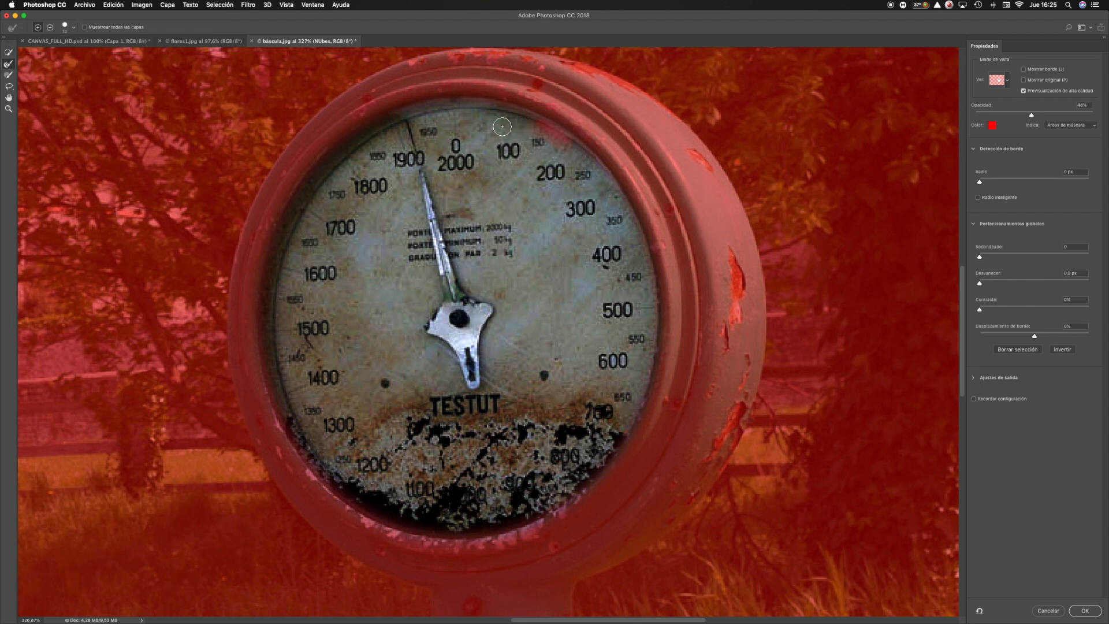
Paint along the dial's upper and lower edges with an enlarged Brush tip in add mode to touch up the selection
left_click(9, 75)
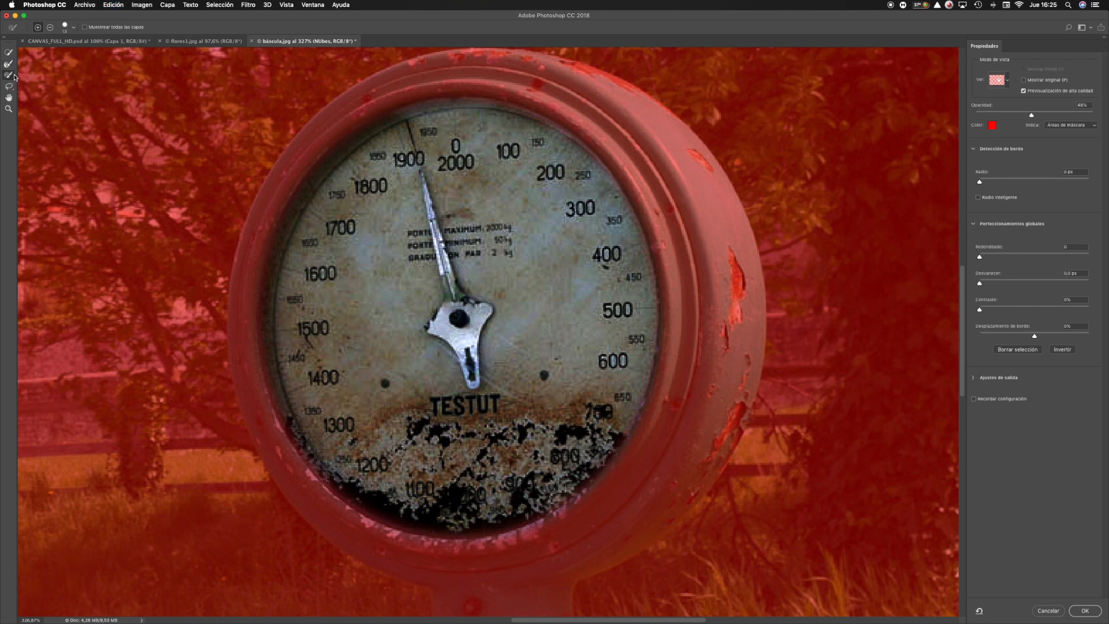
key("bracketright")
key("bracketright")
key("bracketright")
mouse_move(553, 132)
left_mouse_down()
mouse_move(512, 114)
mouse_move(507, 132)
mouse_move(507, 111)
mouse_move(442, 106)
mouse_move(358, 152)
left_mouse_up()
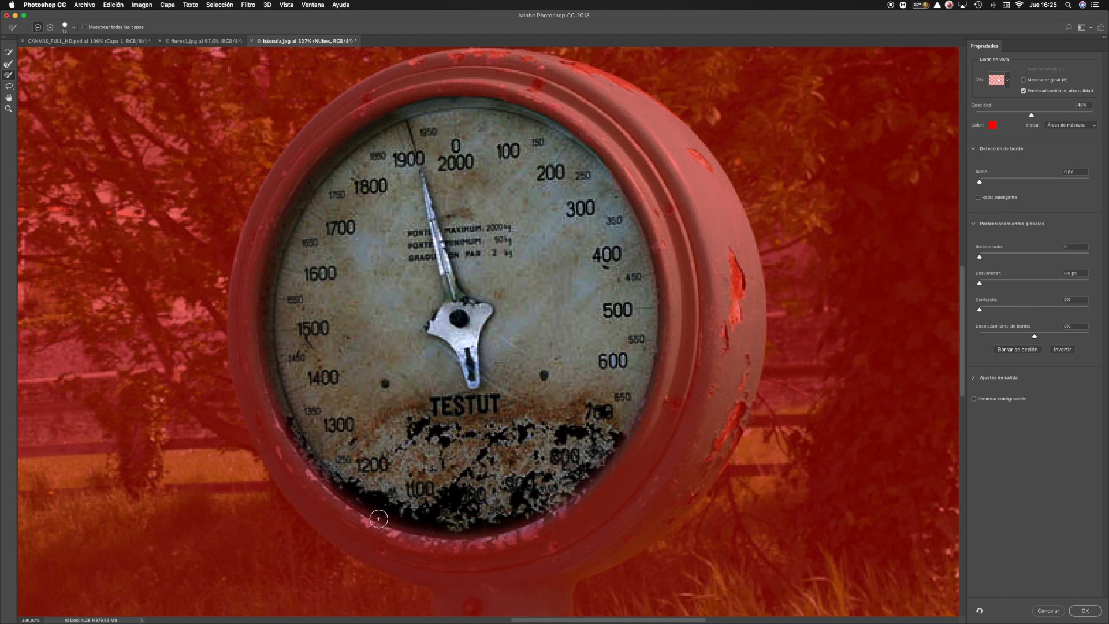
mouse_move(307, 439)
left_mouse_down()
mouse_move(353, 494)
mouse_move(424, 527)
mouse_move(491, 526)
mouse_move(539, 508)
left_mouse_up()
scroll(538, 508, "right", 1)
scroll(539, 508, "up", 1)
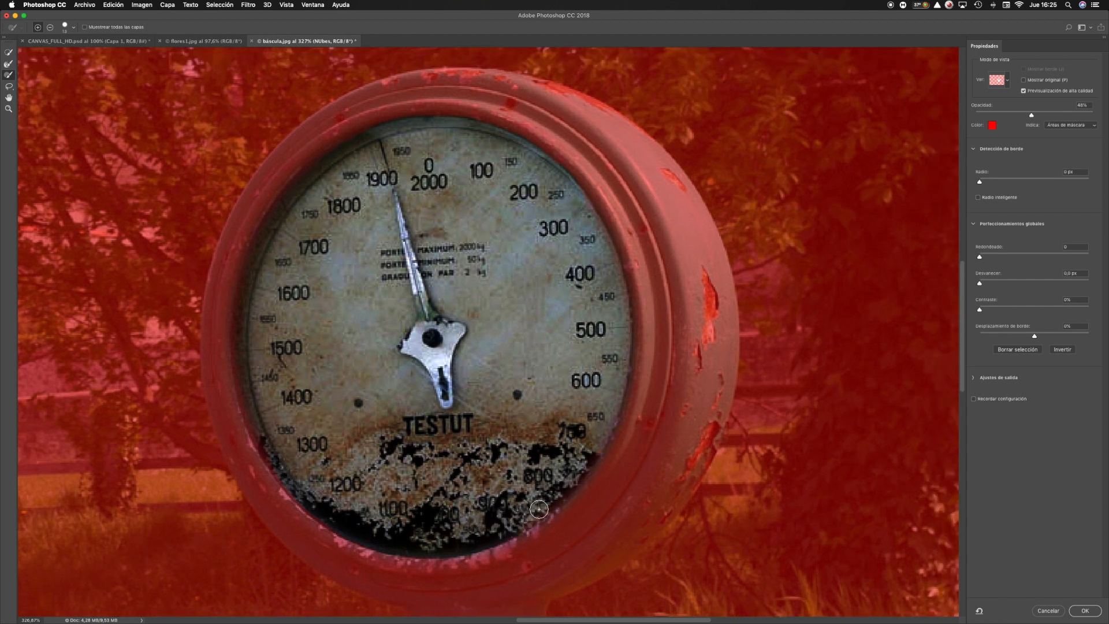
Try the Refine Edge Brush on the dial's lower-right edge, and clean up that edge with the Brush in subtract mode
left_click(615, 449)
left_click(10, 68)
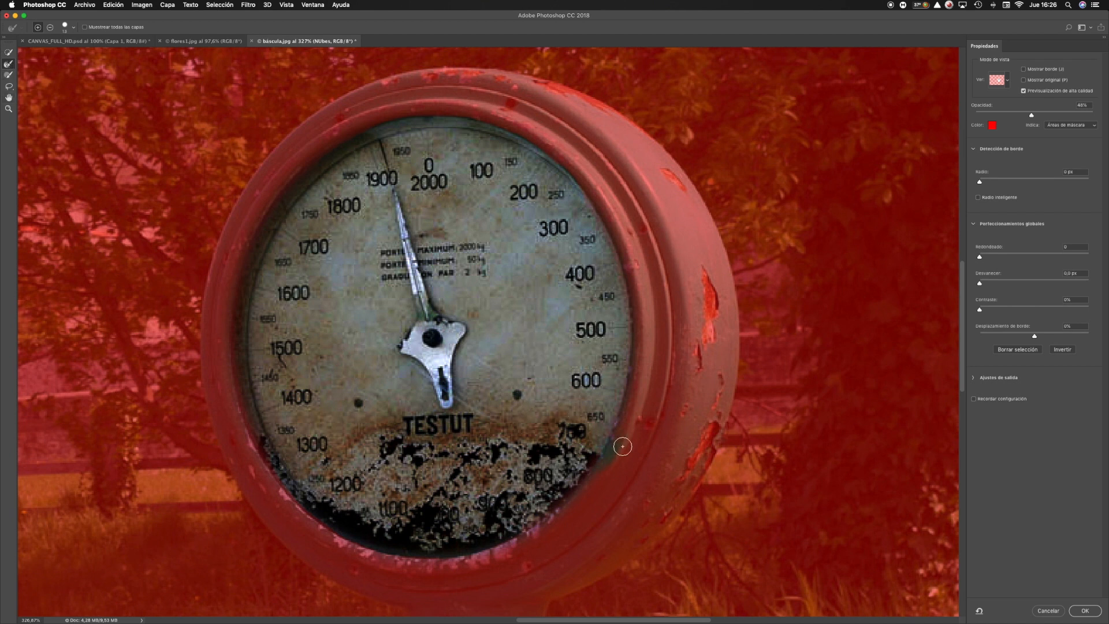
left_click_drag(616, 448, 608, 475)
left_click(9, 51)
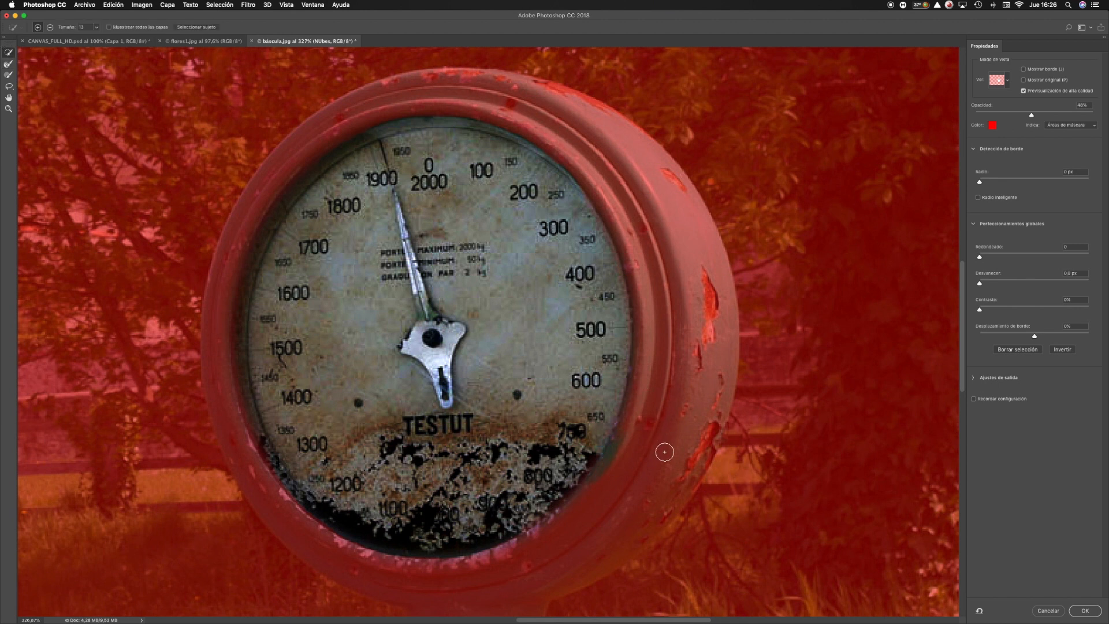
left_click(9, 76)
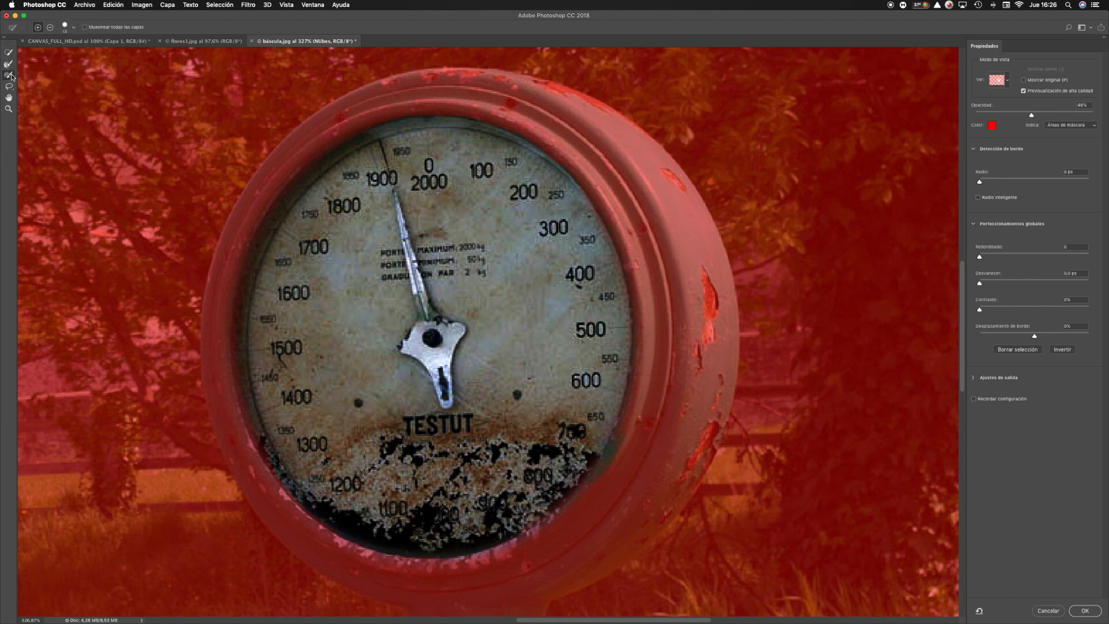
left_click(51, 27)
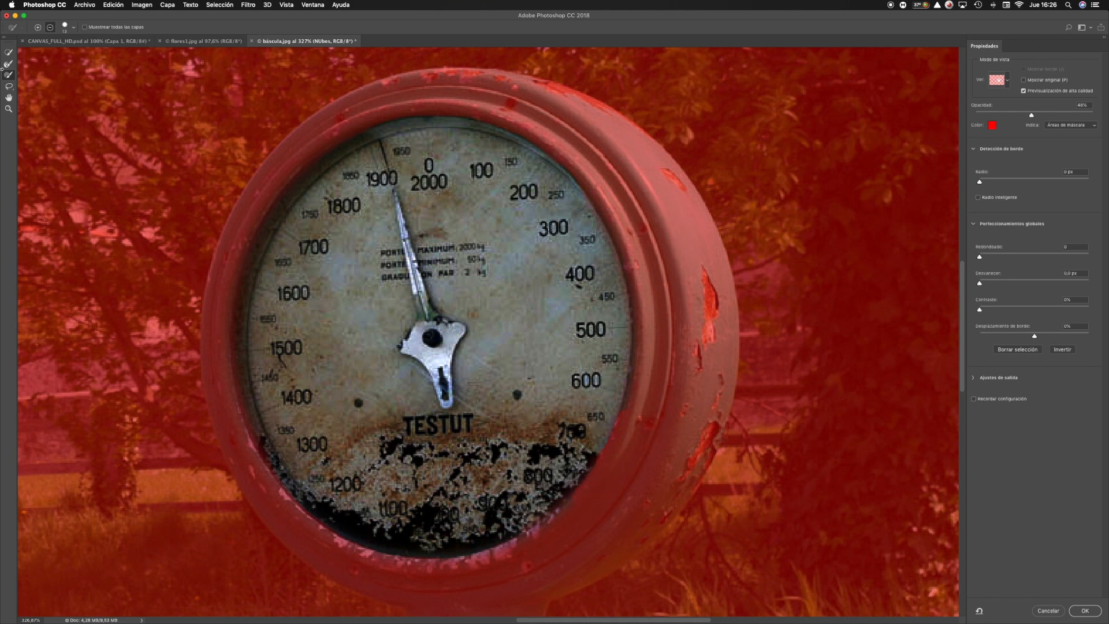
Paint with the Brush in add mode along the dial's right, upper-right and left edges, and check the brush tip options
left_click(8, 74)
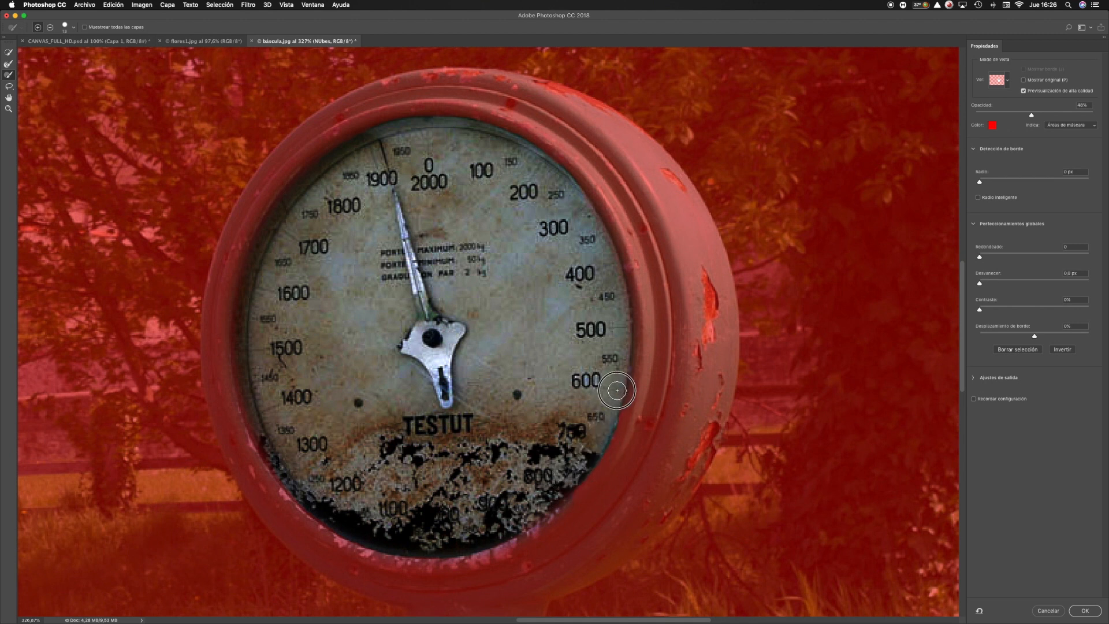
mouse_move(615, 406)
left_mouse_down()
mouse_move(610, 420)
mouse_move(617, 398)
left_mouse_up()
mouse_move(573, 201)
left_mouse_down()
mouse_move(604, 256)
mouse_move(587, 250)
mouse_move(601, 243)
mouse_move(608, 264)
mouse_move(584, 305)
mouse_move(608, 260)
mouse_move(622, 315)
left_mouse_up()
mouse_move(265, 279)
left_mouse_down()
mouse_move(247, 297)
mouse_move(250, 324)
mouse_move(240, 321)
mouse_move(267, 388)
mouse_move(271, 440)
mouse_move(248, 360)
left_mouse_up()
left_click(74, 28)
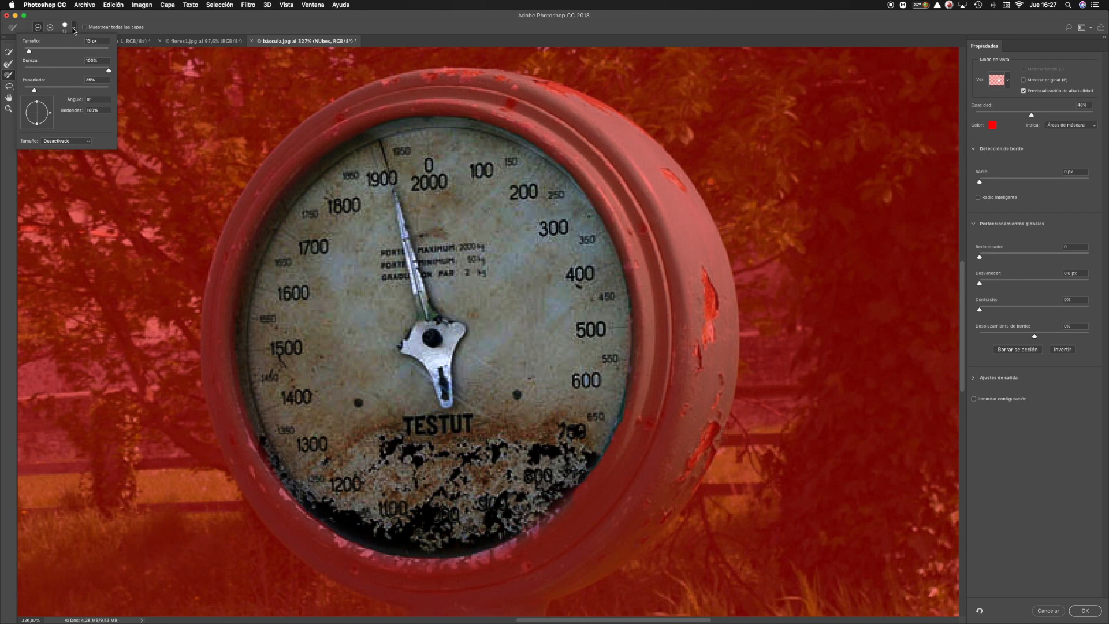
left_click(185, 22)
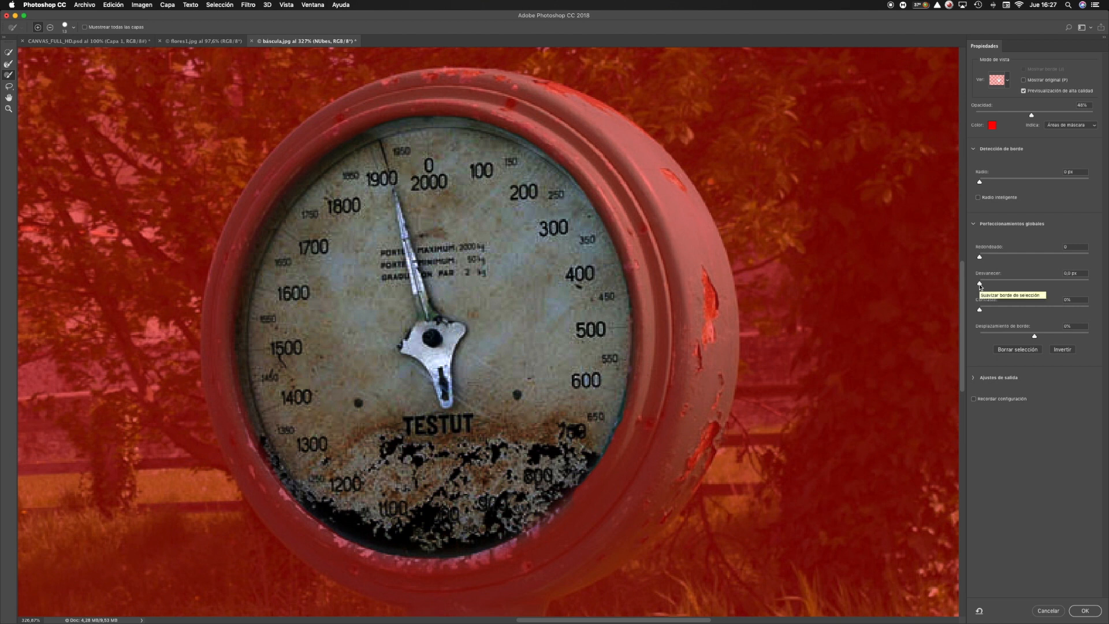
Raise the selection's feather (Desvanecer), slightly adjust its contrast (Contraste), and accept the refined dial selection
left_click_drag(980, 286, 1005, 285)
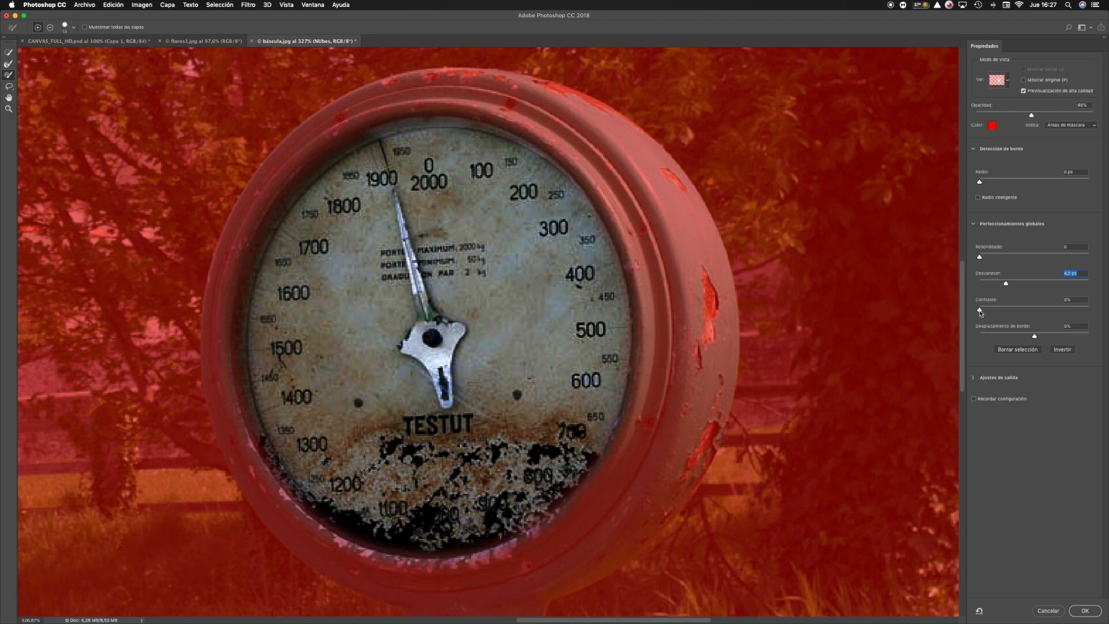
left_click_drag(980, 312, 985, 313)
left_click(1089, 613)
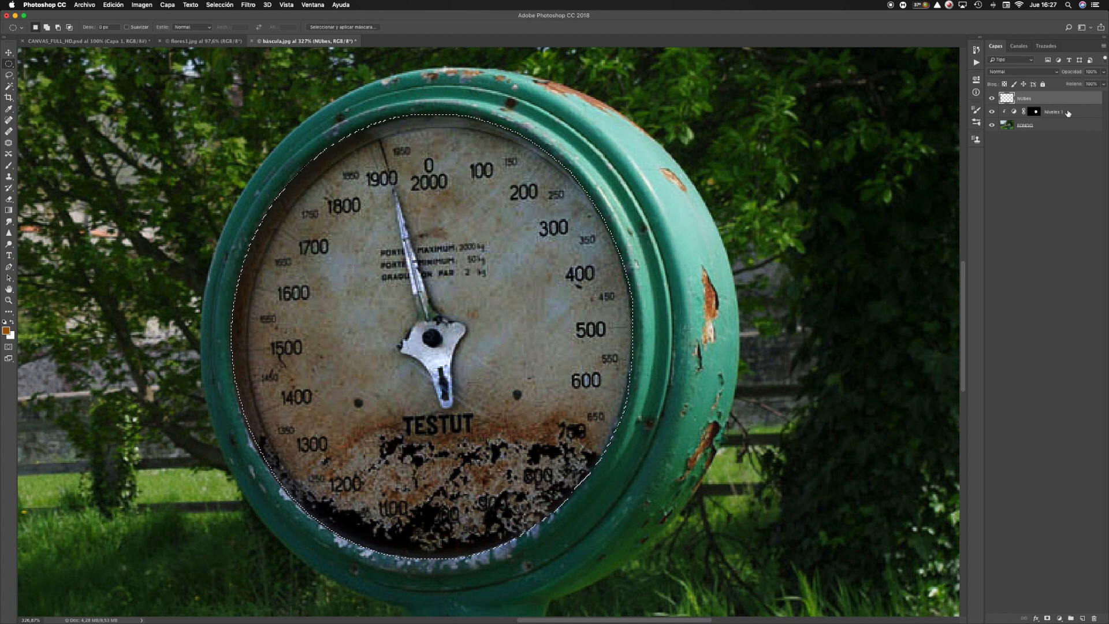
Hide the Niveles 1 adjustment layer and make FONDO the active layer
left_click(1055, 128)
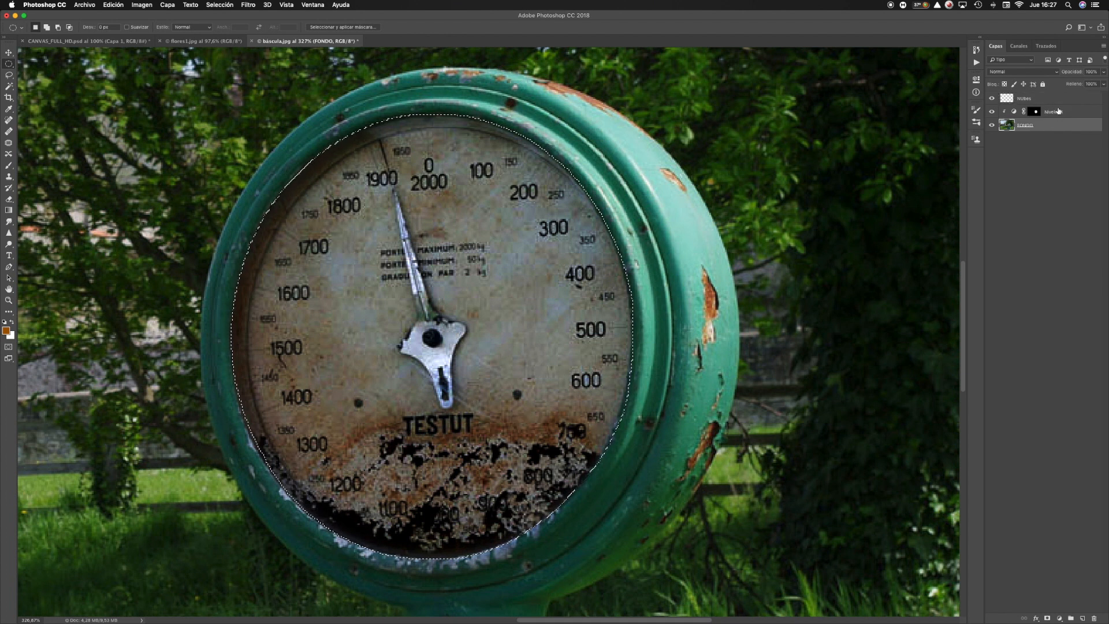
left_click(1057, 111)
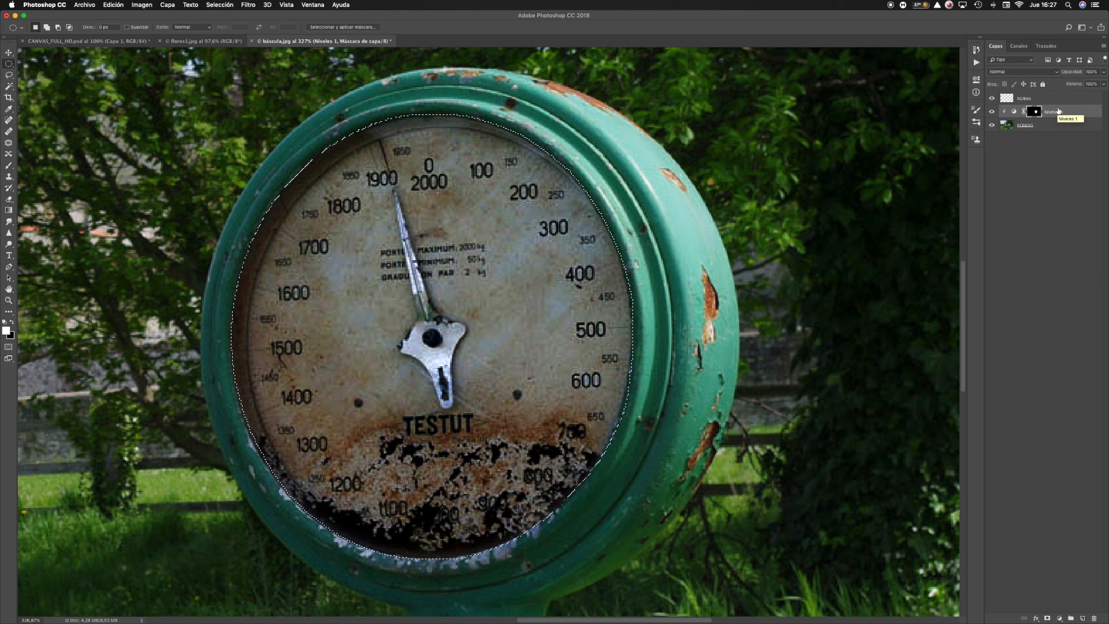
left_click(992, 111)
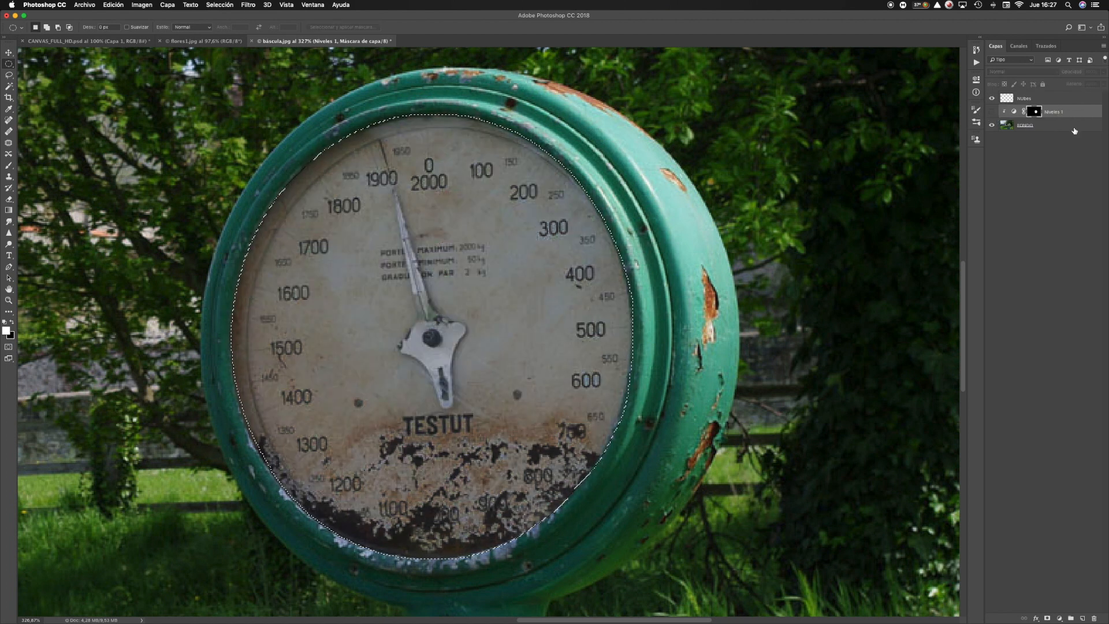
left_click(1074, 129)
Add a Levels adjustment for the dial selection, moving the white input to about 170 and the black input to about 23
left_click(1060, 619)
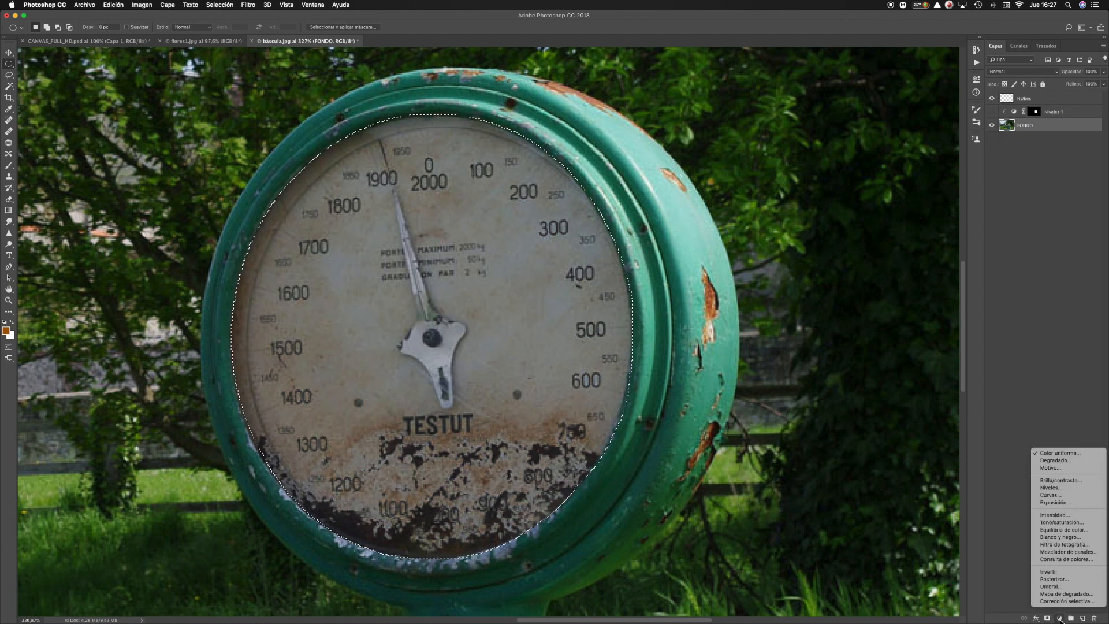
left_click(1061, 489)
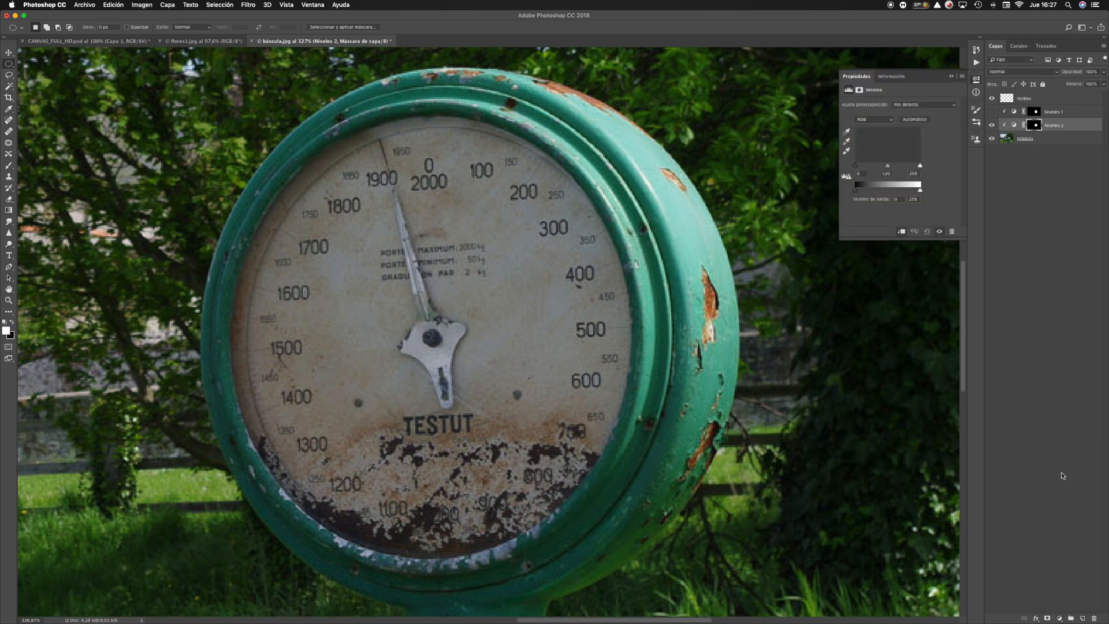
left_click_drag(919, 168, 887, 168)
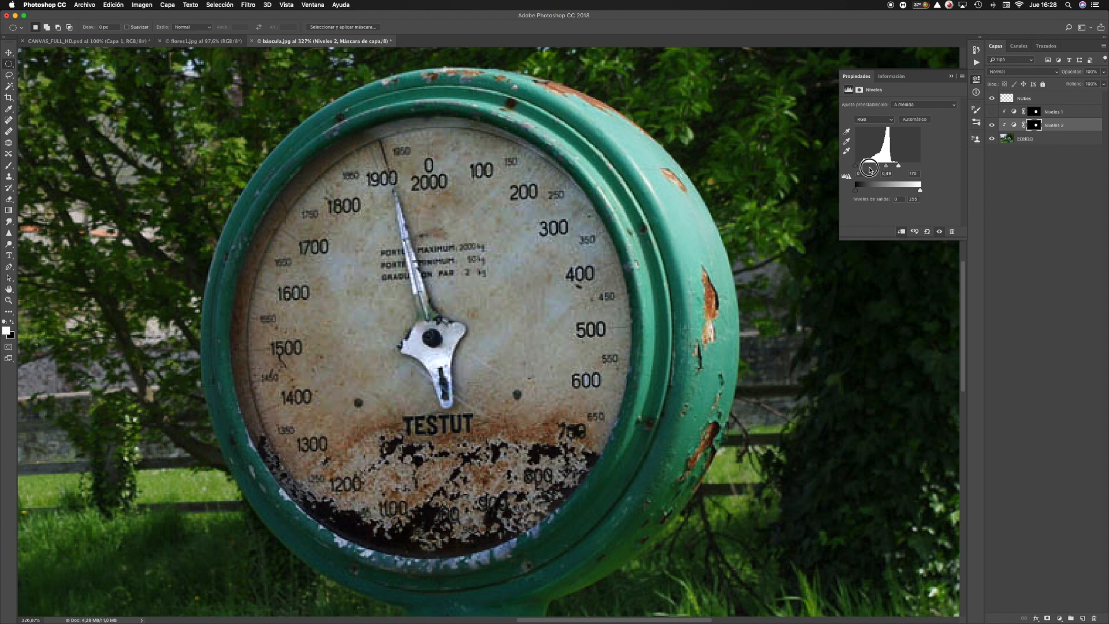
left_click_drag(860, 167, 859, 167)
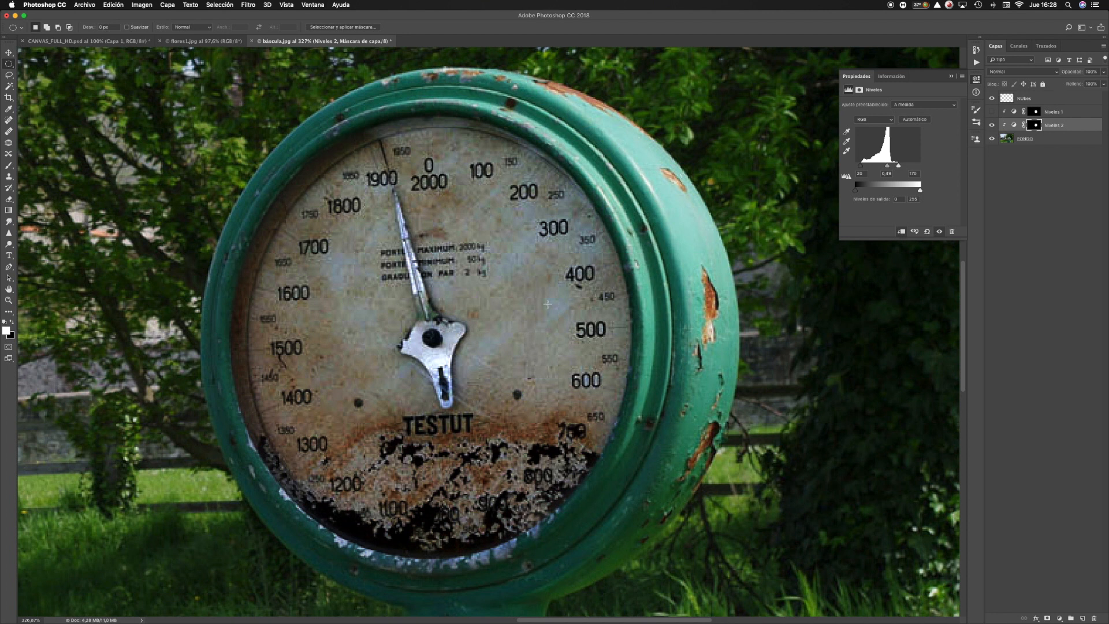
Delete the old Niveles 1 layer and compare the dial with the Niveles 2 layer hidden and shown
key("z")
right_click(528, 281)
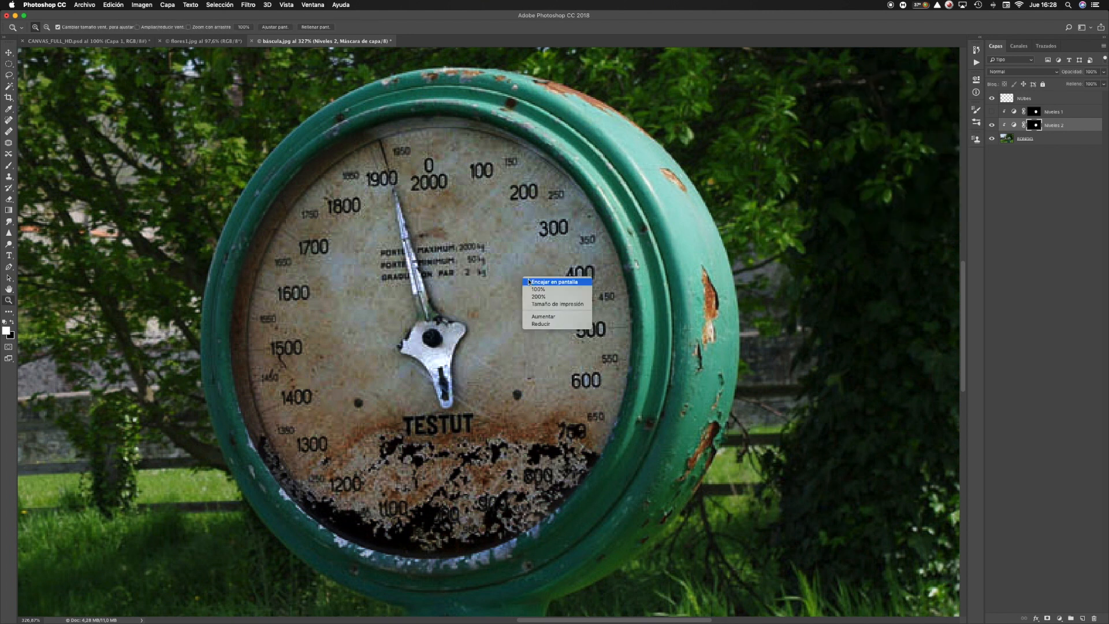
left_click(529, 282)
right_click(1076, 113)
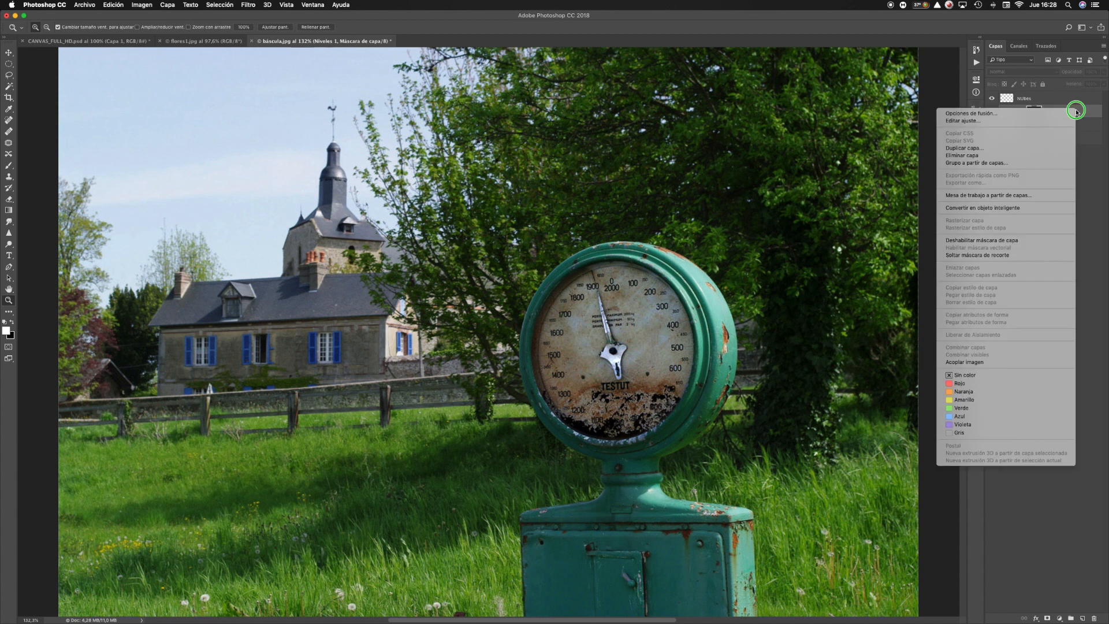
left_click(1036, 156)
left_click(627, 201)
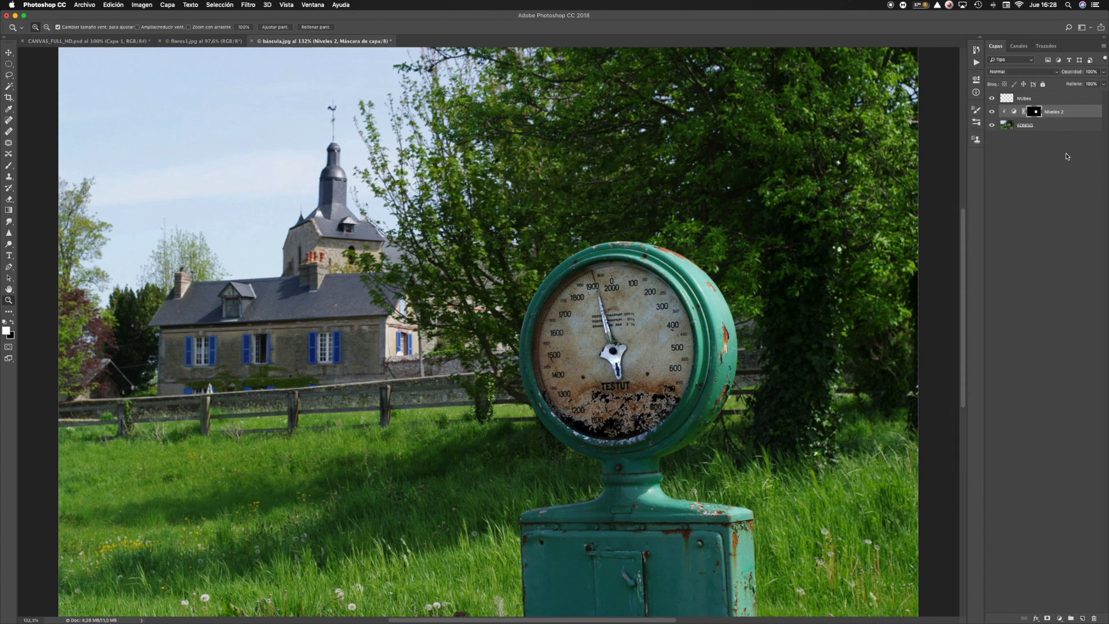
left_click(992, 113)
left_click(992, 113)
Load the saved dial selection in báscula.jpg, preview it in Select and Mask, and leave that workspace without applying changes
left_click(9, 64)
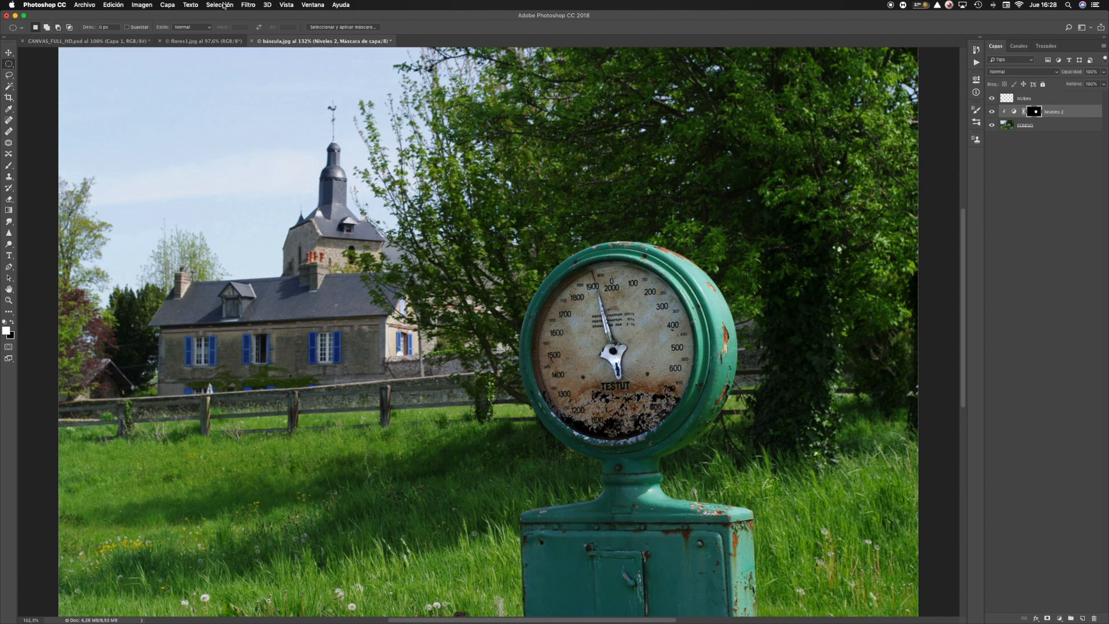
left_click(224, 6)
left_click(272, 191)
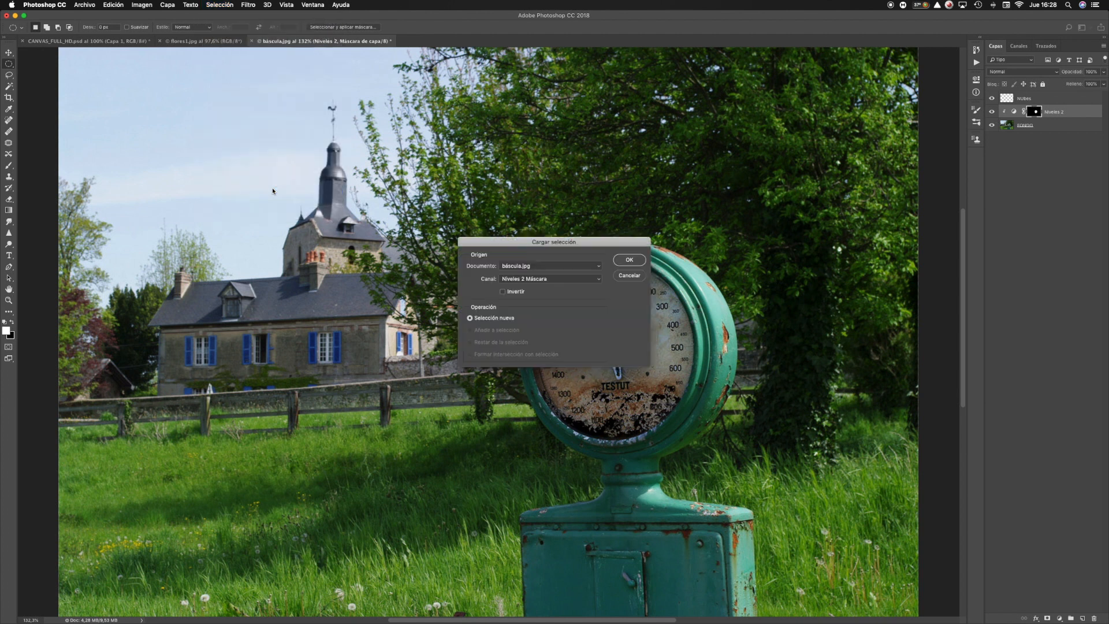
left_click(570, 279)
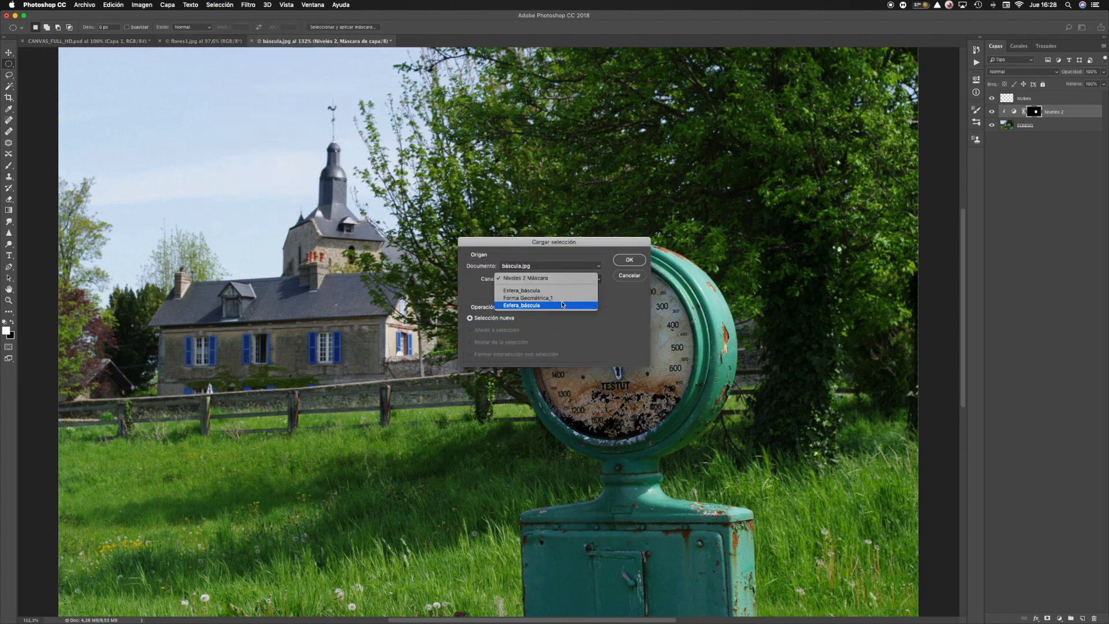
left_click(566, 297)
left_click(624, 261)
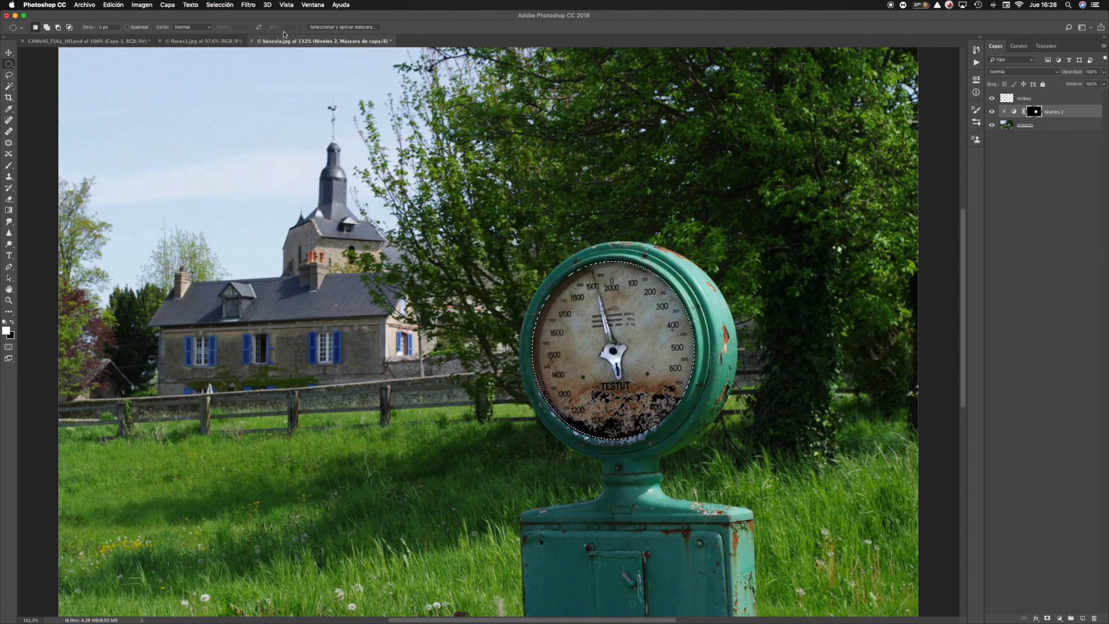
left_click(342, 27)
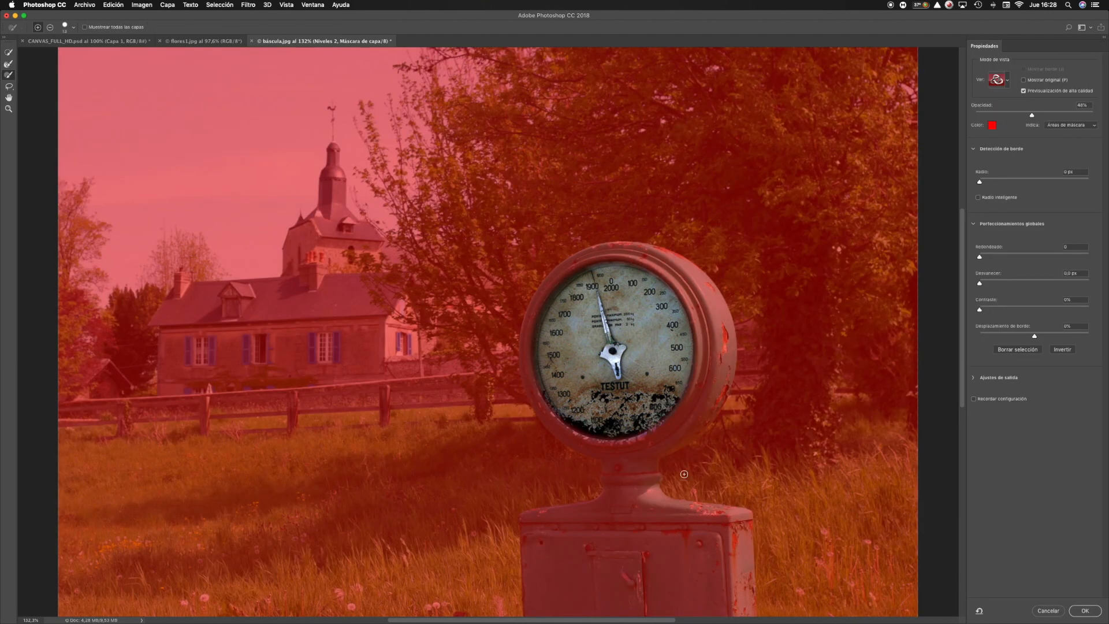
left_click(1046, 612)
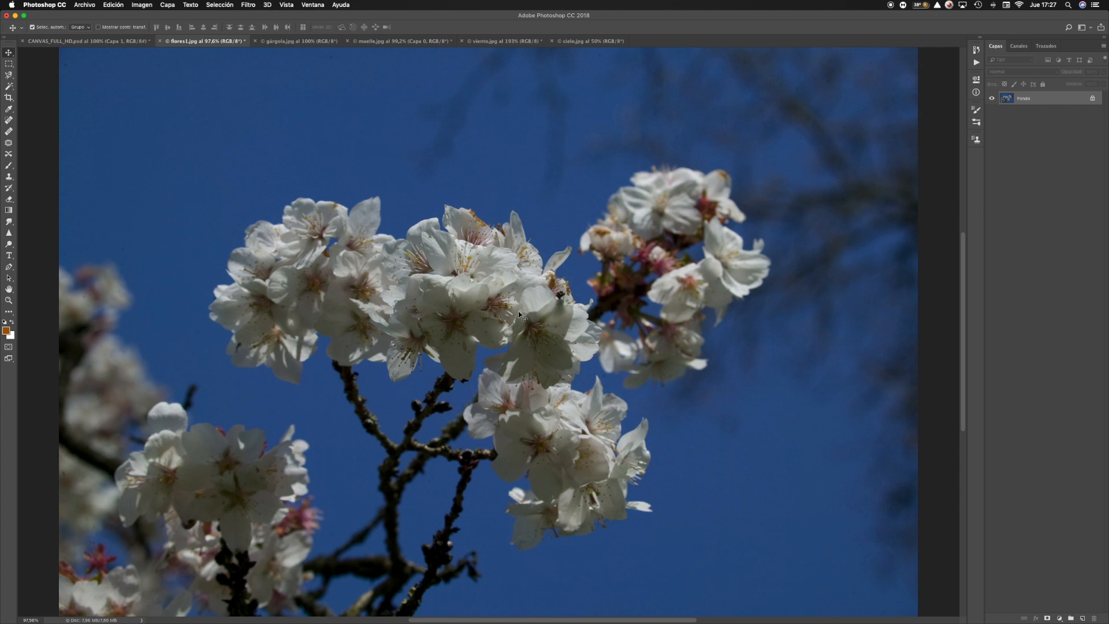
Draw a freehand Lasso selection in the blue sky above the left flower cluster of flores1.jpg
left_click(8, 75)
left_click(52, 75)
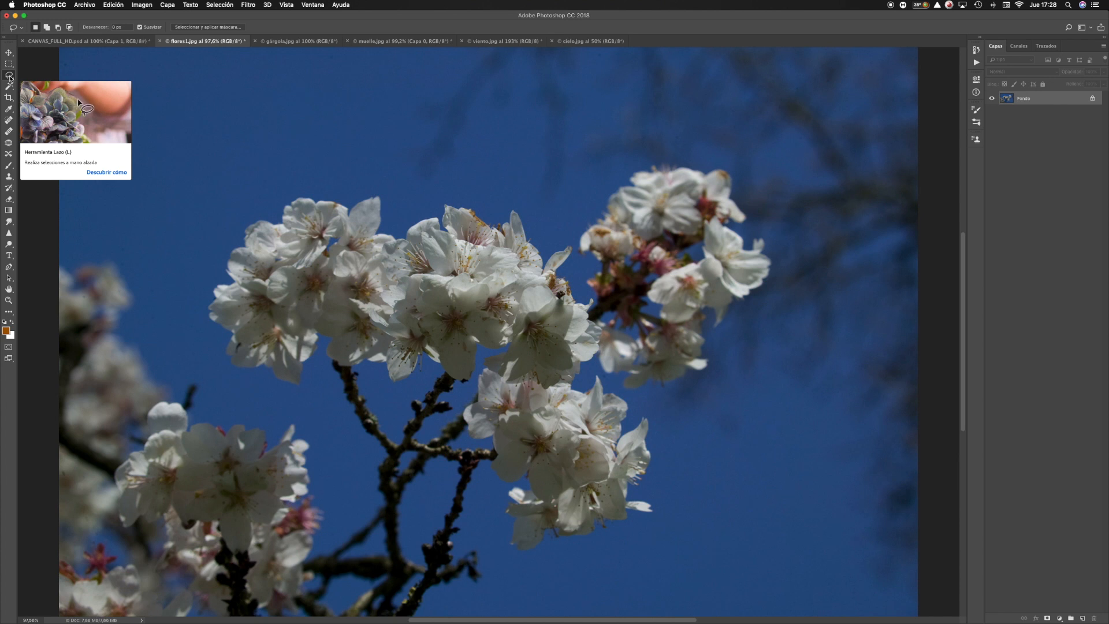
left_click(10, 77)
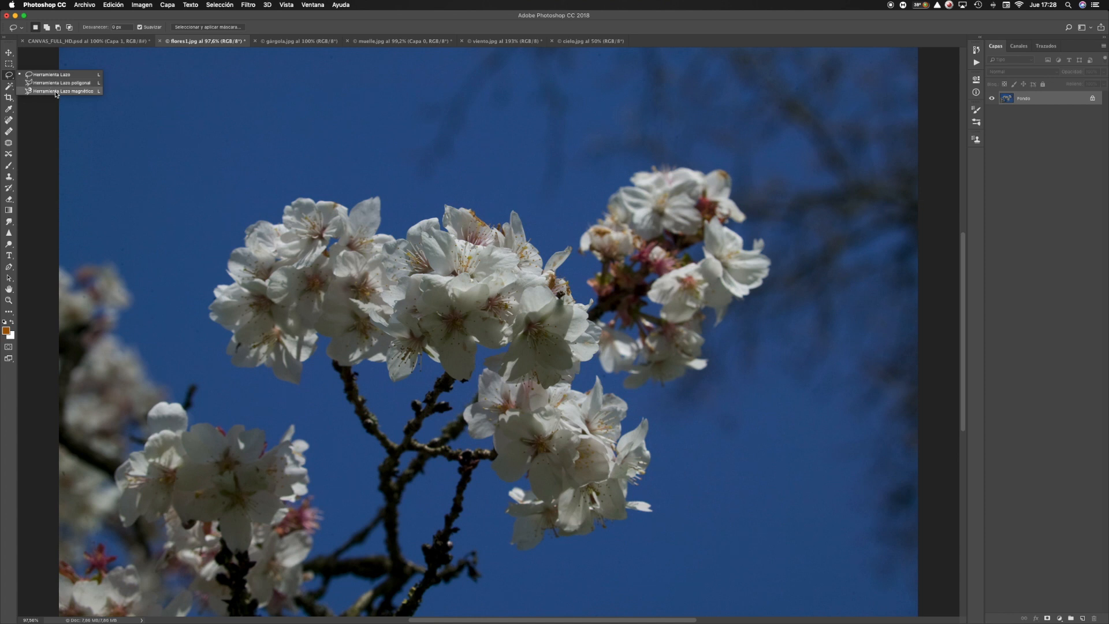
left_click(178, 111)
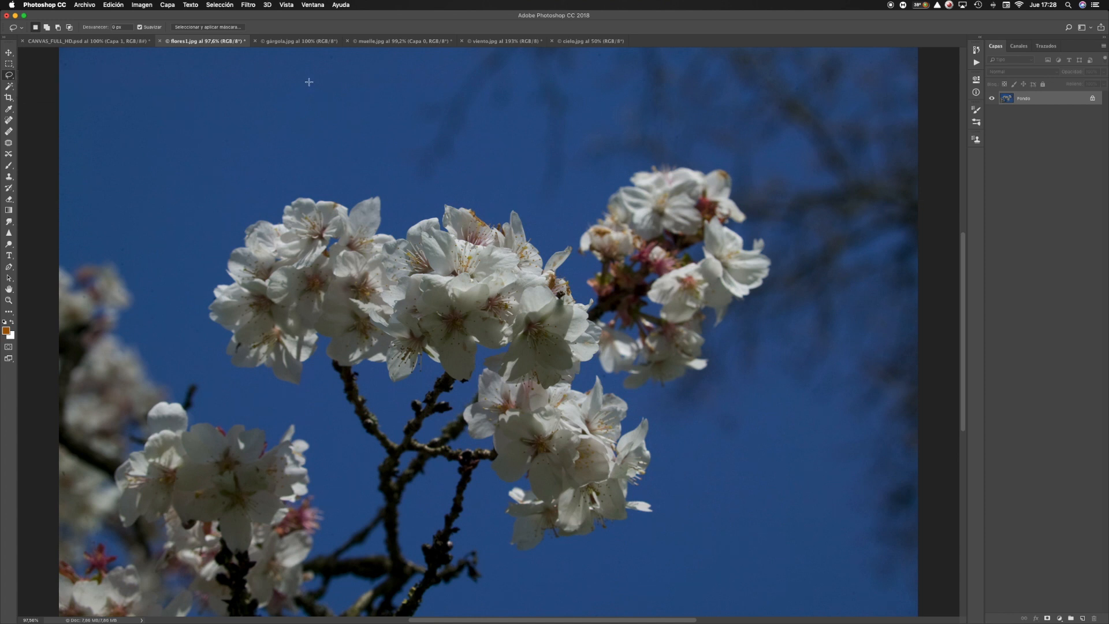
mouse_move(246, 84)
left_mouse_down()
mouse_move(147, 82)
mouse_move(117, 154)
mouse_move(168, 139)
mouse_move(224, 166)
mouse_move(303, 167)
mouse_move(336, 130)
mouse_move(348, 88)
mouse_move(306, 96)
mouse_move(289, 73)
mouse_move(250, 89)
left_mouse_up()
scroll(277, 123, "left", 2)
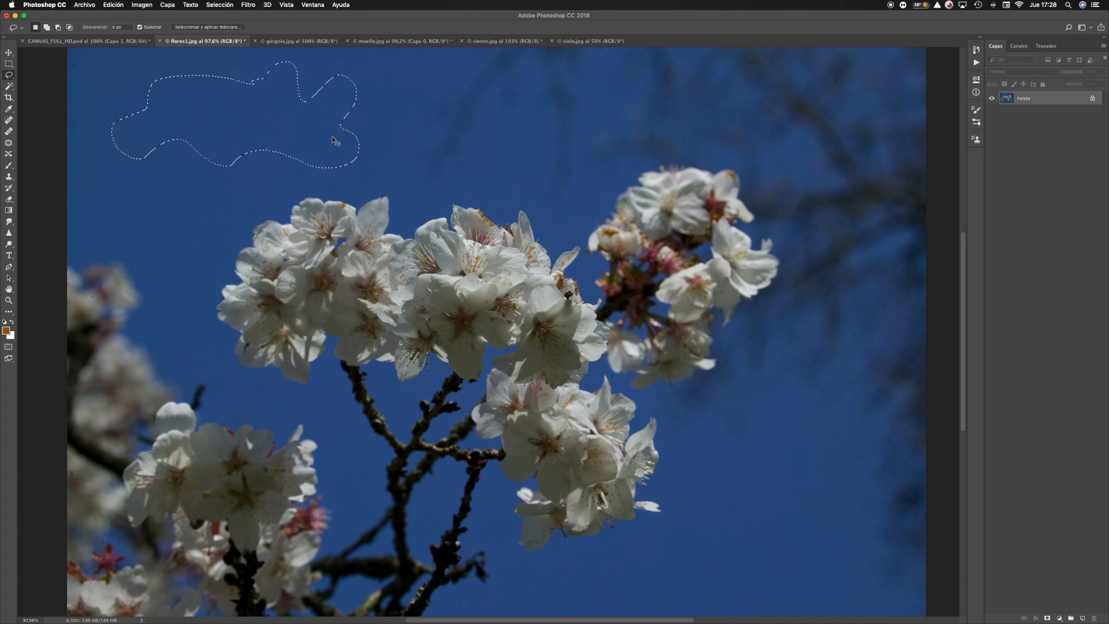
Switch to viento.jpg and add the leftover patches along the sky's upper edge to the background selection with the Lasso
left_click(574, 41)
left_click(508, 41)
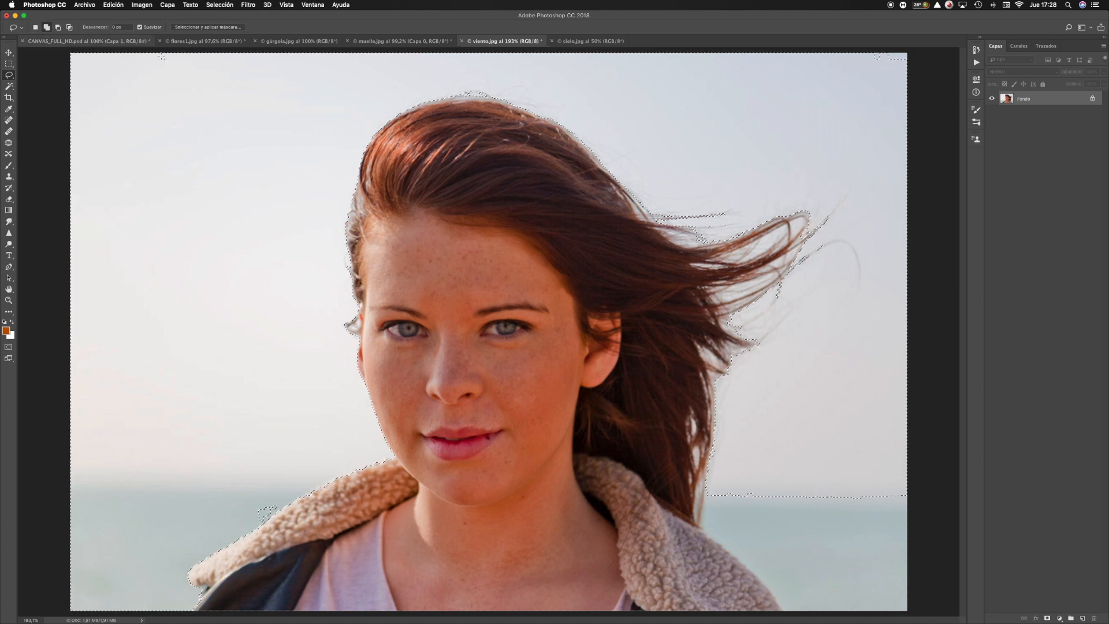
mouse_move(852, 69)
left_mouse_down()
mouse_move(908, 99)
mouse_move(890, 31)
left_mouse_up()
left_click_drag(851, 71, 851, 71)
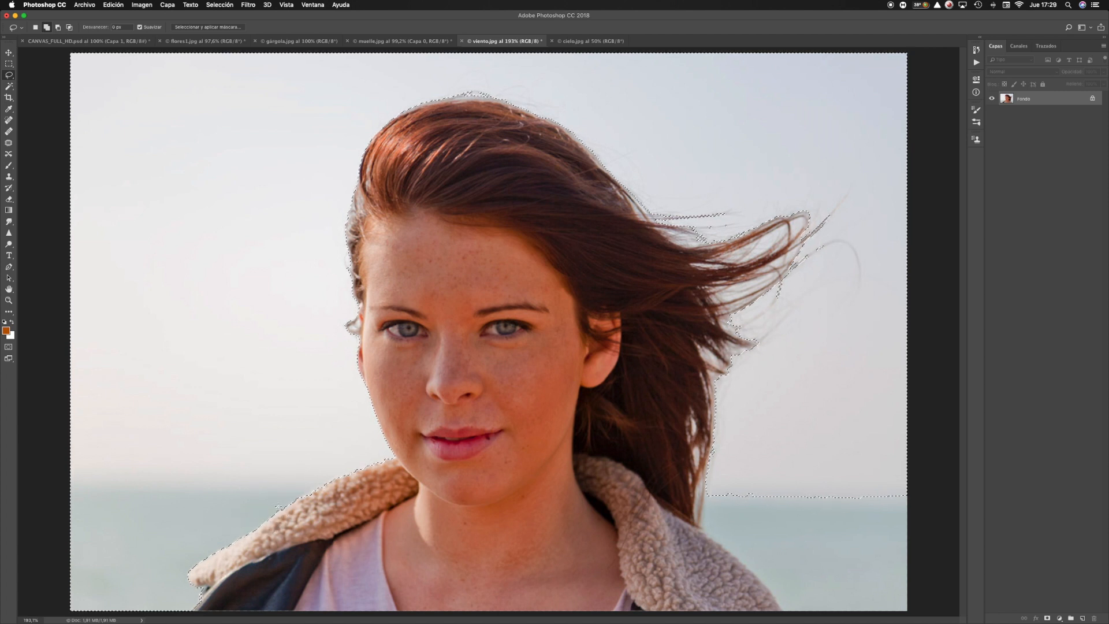
Add the small unselected patch beside the fleece collar's left edge to the background selection with the Lasso
key("z")
left_click_drag(228, 476, 322, 539)
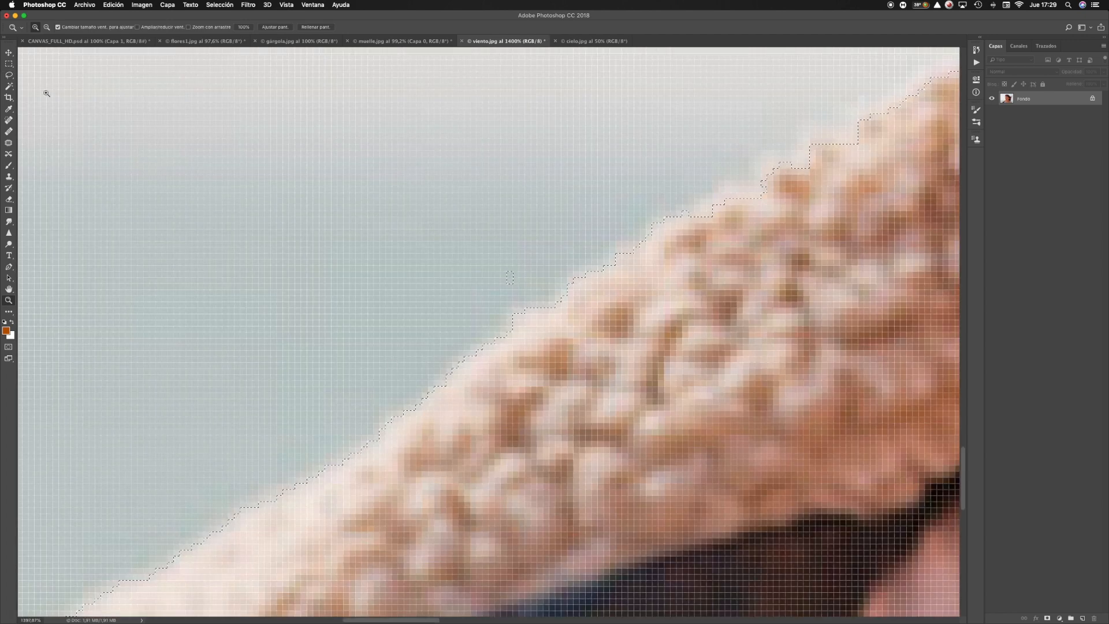
left_click(8, 75)
mouse_move(529, 229)
left_mouse_down()
mouse_move(548, 258)
mouse_move(541, 290)
mouse_move(505, 308)
mouse_move(472, 255)
mouse_move(520, 230)
left_mouse_up()
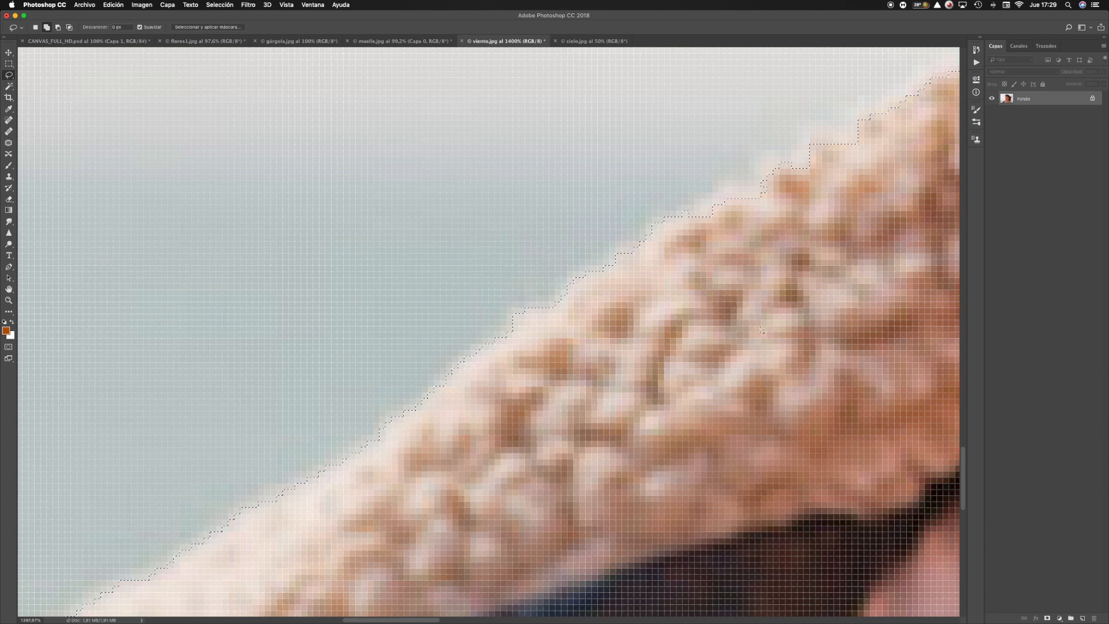
Add the leftover stray-strand patches beside the windblown hair tips to the background selection with the Lasso
key("z")
right_click(851, 313)
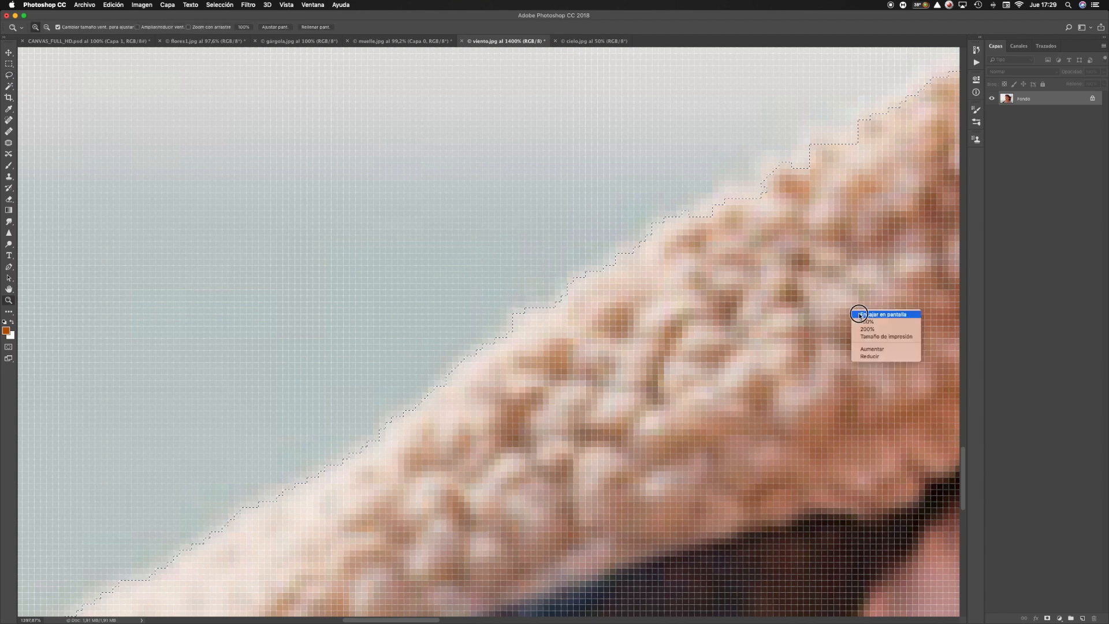
left_click(858, 314)
left_click_drag(710, 170, 861, 348)
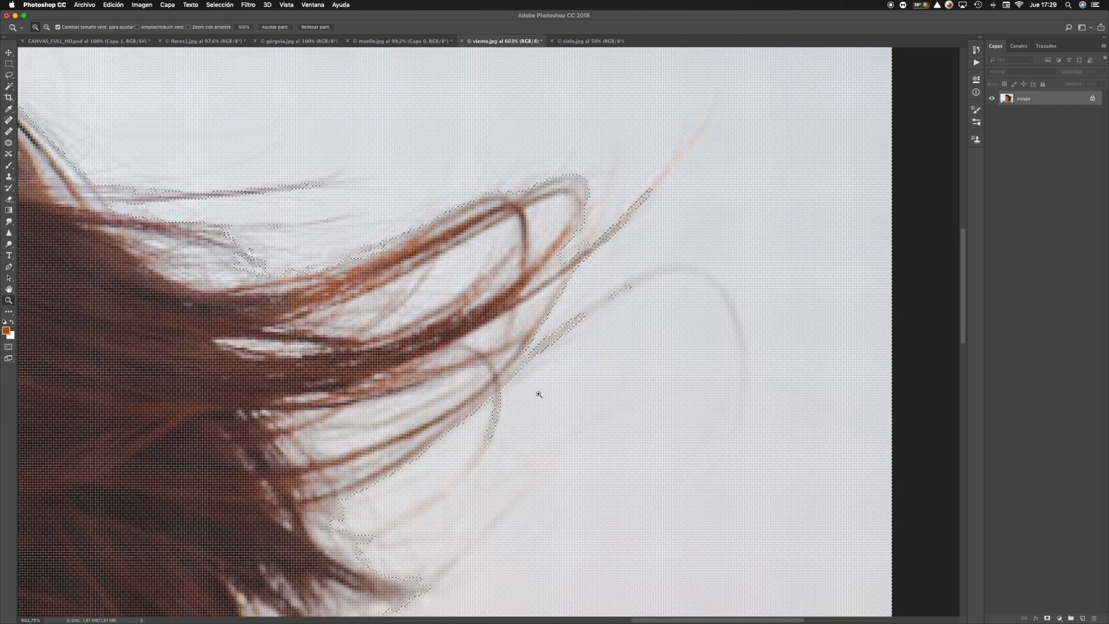
left_click(9, 75)
left_click_drag(618, 268, 562, 309)
mouse_move(560, 385)
left_mouse_down()
mouse_move(709, 359)
mouse_move(749, 269)
mouse_move(667, 253)
mouse_move(615, 267)
left_mouse_up()
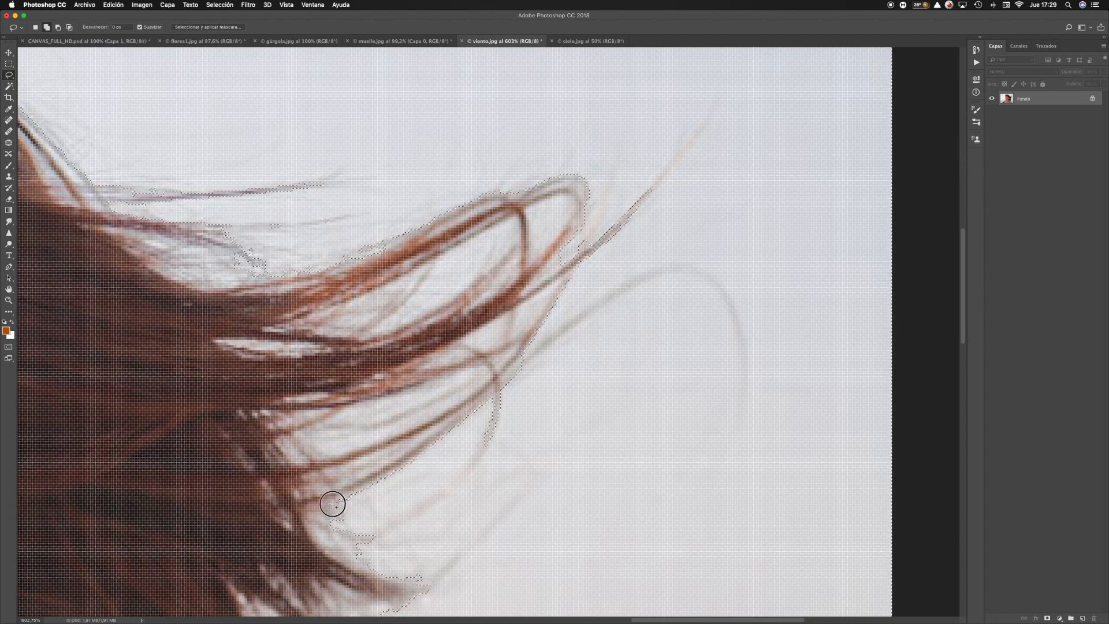
mouse_move(312, 508)
left_mouse_down()
mouse_move(409, 578)
mouse_move(494, 571)
mouse_move(462, 527)
mouse_move(431, 507)
mouse_move(347, 499)
left_mouse_up()
Clean up the leftover patches along the lower outer edge of the hair in the background selection with the Lasso
scroll(480, 495, "down", 3)
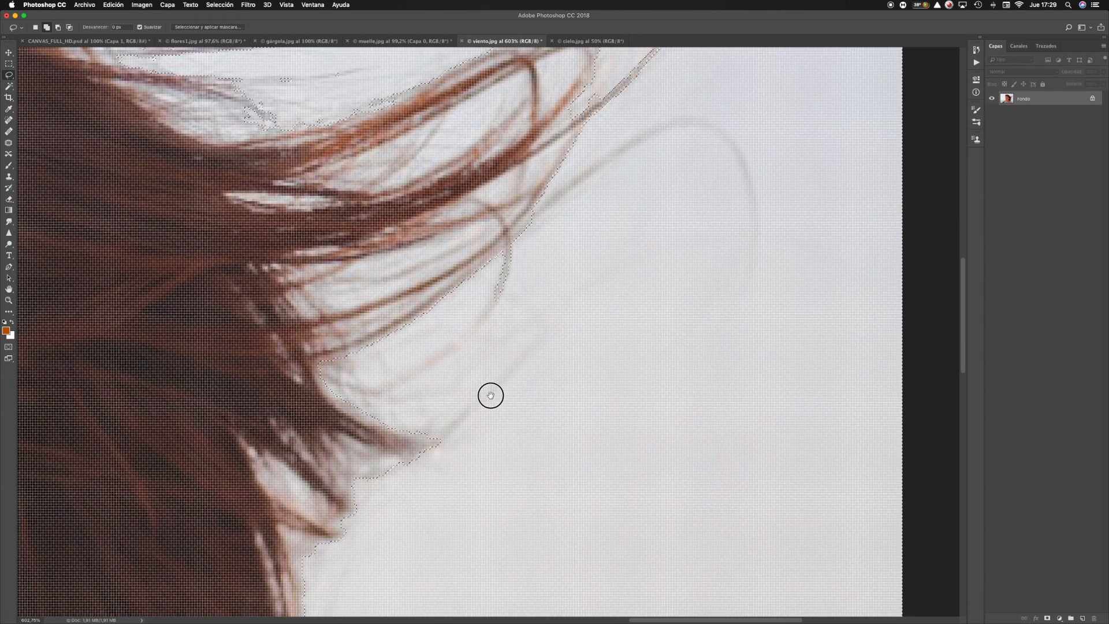
mouse_move(419, 462)
left_mouse_down()
mouse_move(333, 442)
mouse_move(354, 499)
mouse_move(382, 502)
mouse_move(397, 496)
mouse_move(325, 499)
mouse_move(269, 460)
mouse_move(271, 475)
mouse_move(259, 475)
mouse_move(293, 502)
mouse_move(352, 536)
mouse_move(364, 527)
mouse_move(323, 540)
mouse_move(278, 525)
mouse_move(300, 598)
mouse_move(358, 582)
mouse_move(452, 481)
mouse_move(514, 376)
left_mouse_up()
left_click_drag(502, 470, 506, 292)
left_click_drag(502, 462, 502, 339)
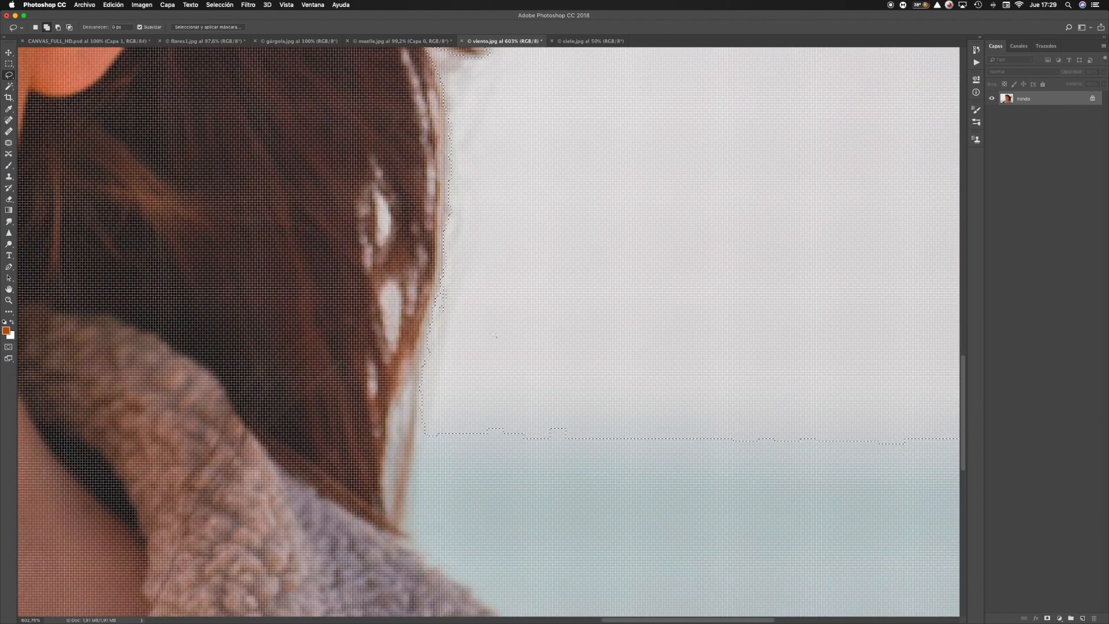
mouse_move(450, 271)
left_mouse_down()
mouse_move(437, 336)
mouse_move(484, 299)
mouse_move(477, 262)
left_mouse_up()
key("z")
right_click(513, 172)
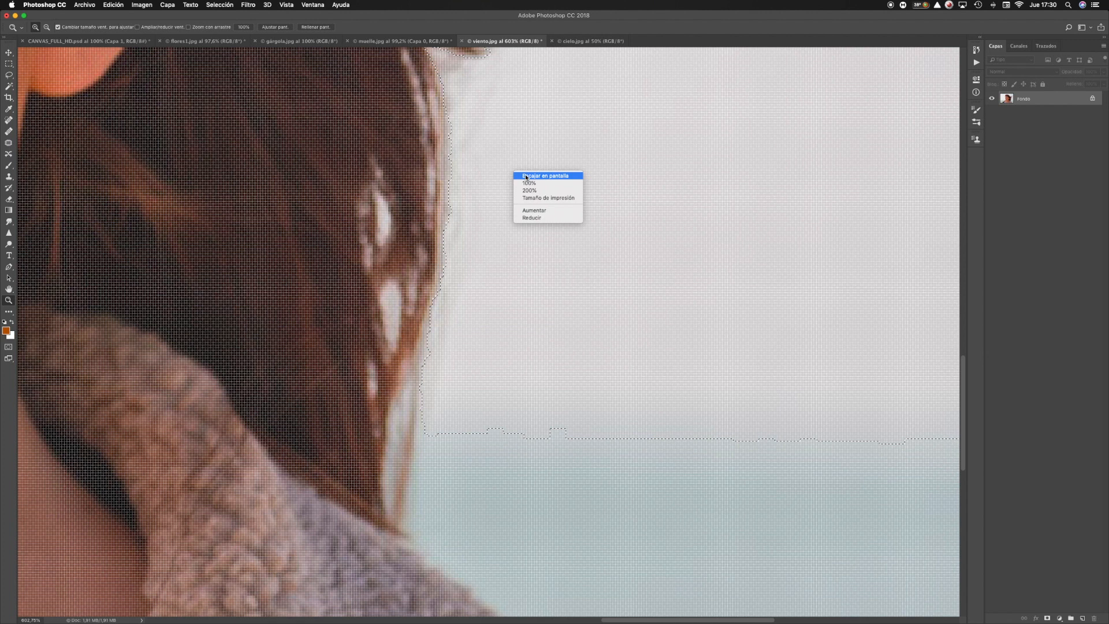
left_click(526, 176)
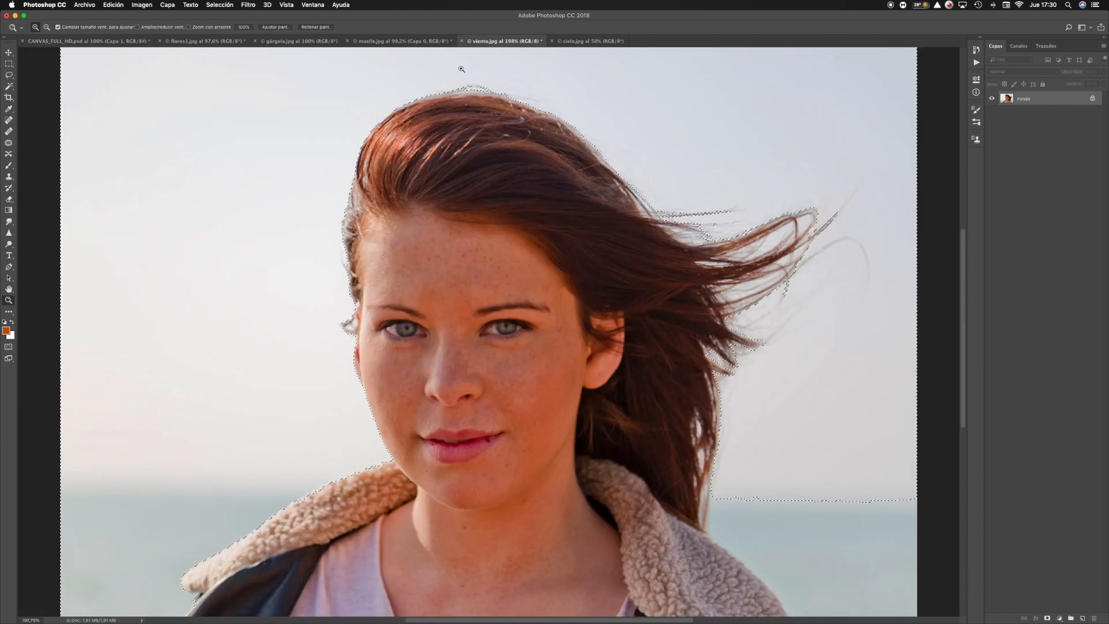
Touch up the background selection above the crown of the woman's head with the Lasso
key("l")
mouse_move(476, 62)
left_mouse_down()
mouse_move(453, 69)
mouse_move(448, 85)
mouse_move(507, 93)
mouse_move(508, 69)
left_mouse_up()
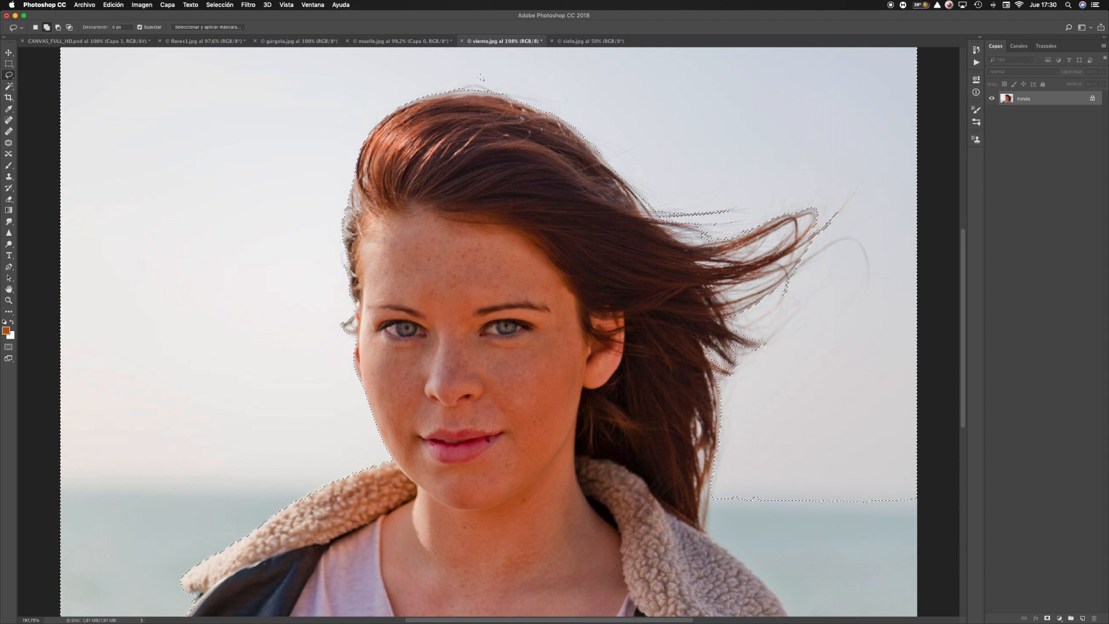
left_click_drag(438, 80, 485, 88)
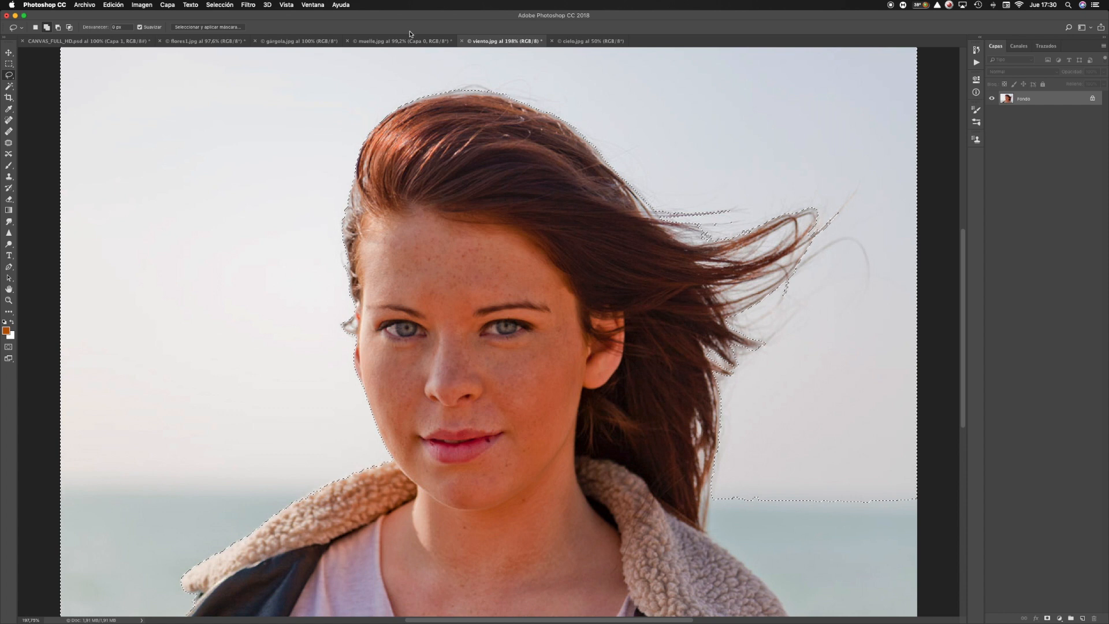
Choose the Polygonal Lasso tool and switch to the muelle.jpg image
left_click(11, 80)
left_click(30, 83)
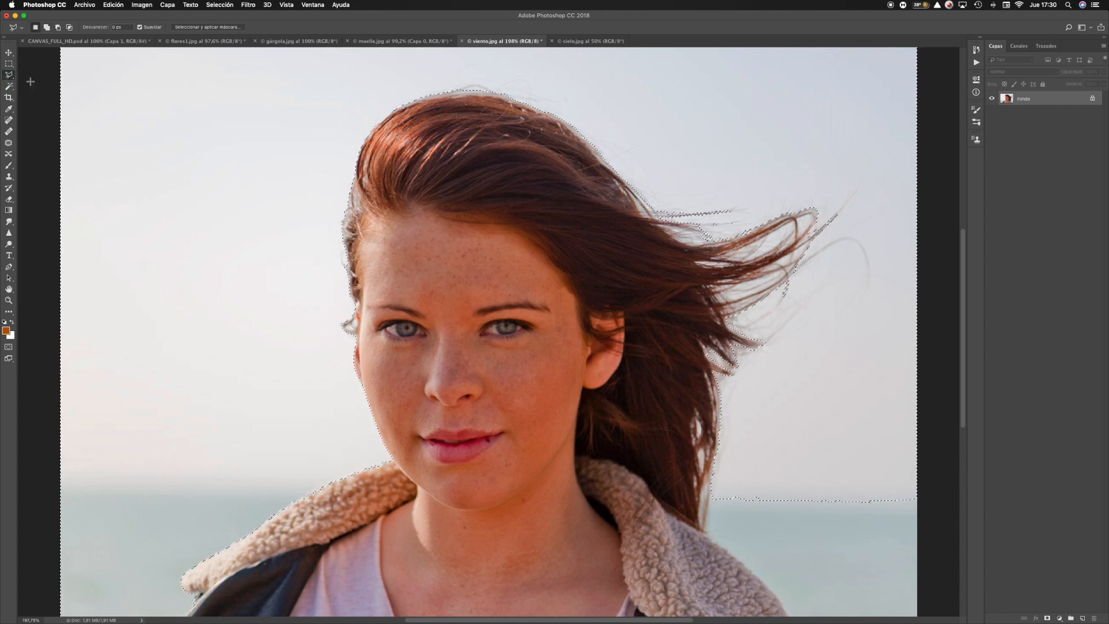
left_click(369, 41)
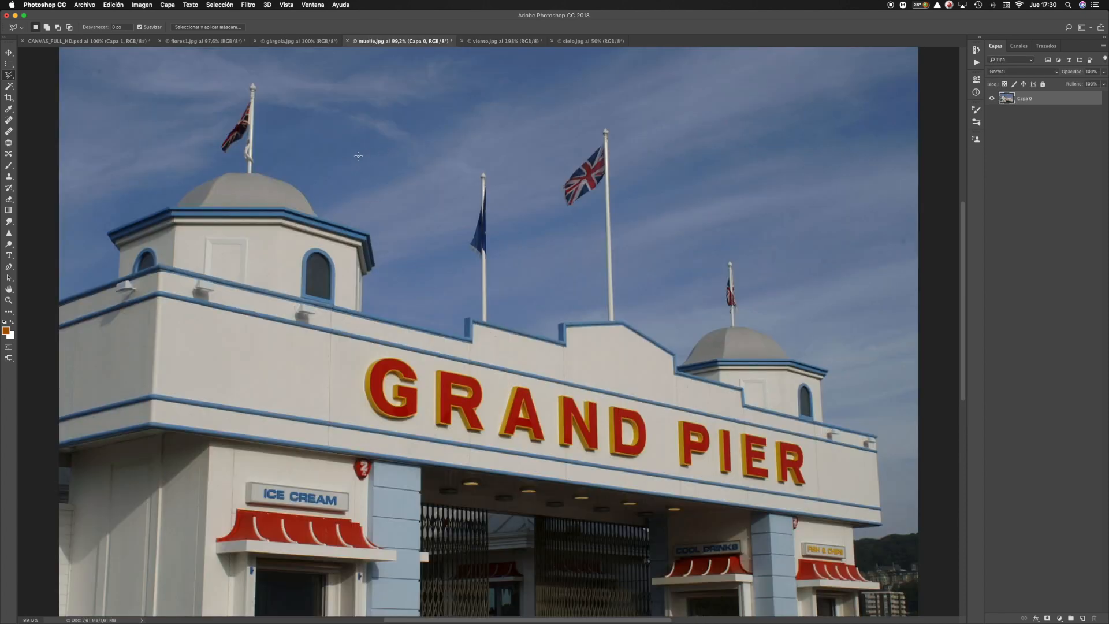
Draw a closed straight-sided Polygonal Lasso selection in the sky beside the tallest flagpole and deselect it
left_click(680, 72)
left_click(803, 57)
left_click(843, 105)
left_click(738, 170)
left_click(635, 172)
left_click(639, 131)
left_click(681, 73)
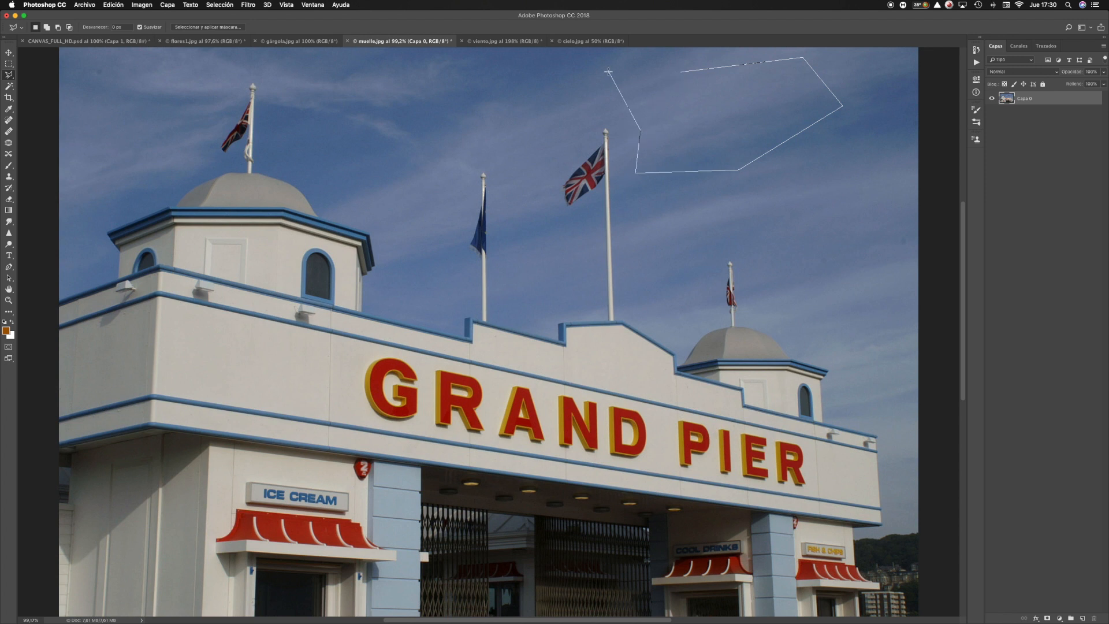
left_click(682, 74)
key("super+d")
Start a Polygonal Lasso outline at the left dome's flagpole and follow the dome's right curve down to the blue cornice
key("z")
mouse_move(194, 106)
left_mouse_down()
mouse_move(372, 291)
mouse_move(896, 473)
left_mouse_up()
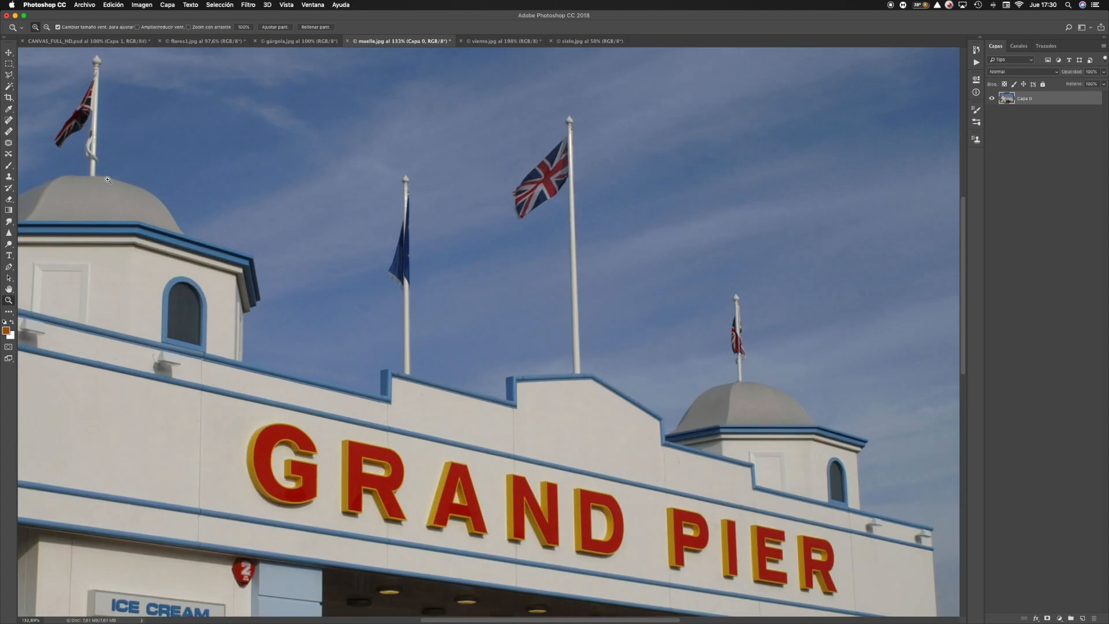
left_click(8, 75)
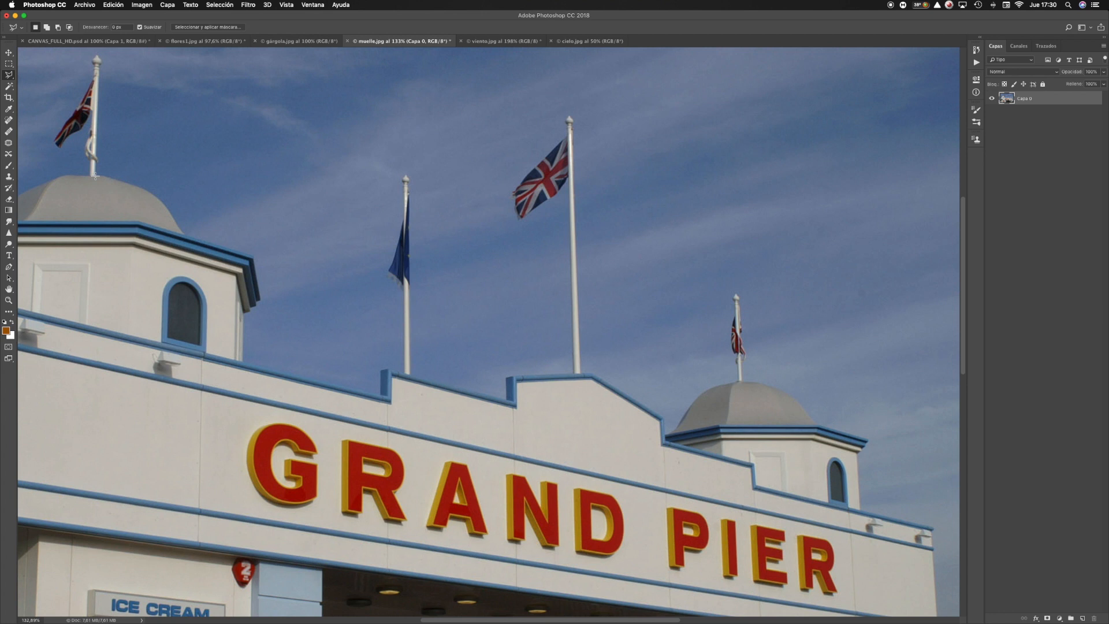
key("z")
mouse_move(61, 157)
left_mouse_down()
mouse_move(272, 301)
mouse_move(572, 474)
left_mouse_up()
left_click(8, 75)
left_click(116, 82)
left_click(128, 81)
left_click(189, 99)
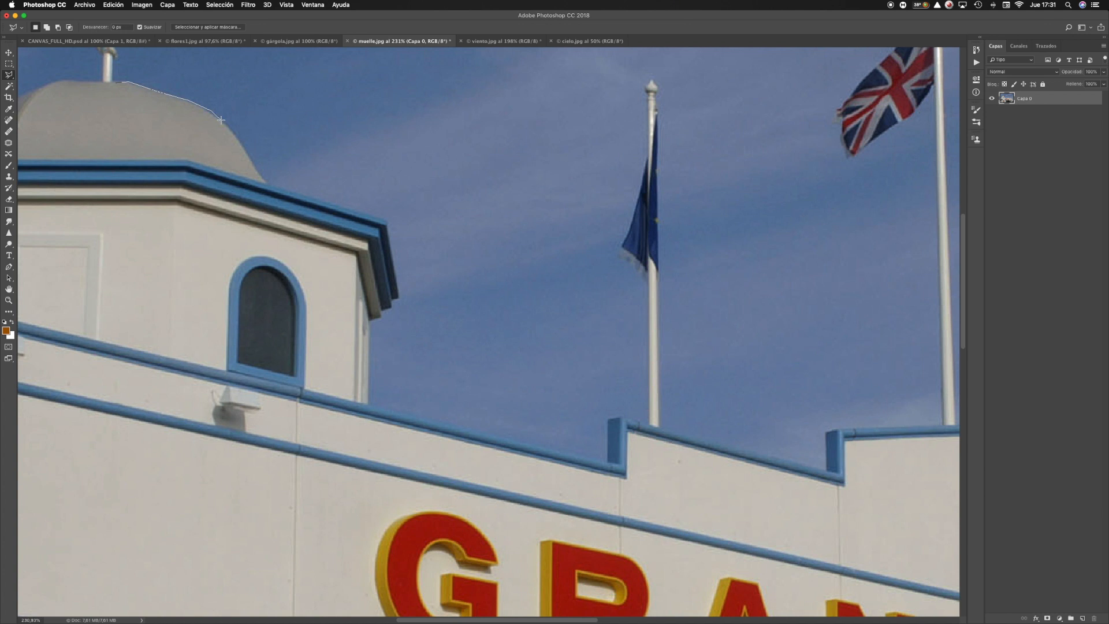
left_click(204, 108)
left_click(226, 123)
left_click(267, 185)
Continue the outline around the blue cornice, down the tower wall and along the parapet to its first step, closing it across the facade
left_click(387, 221)
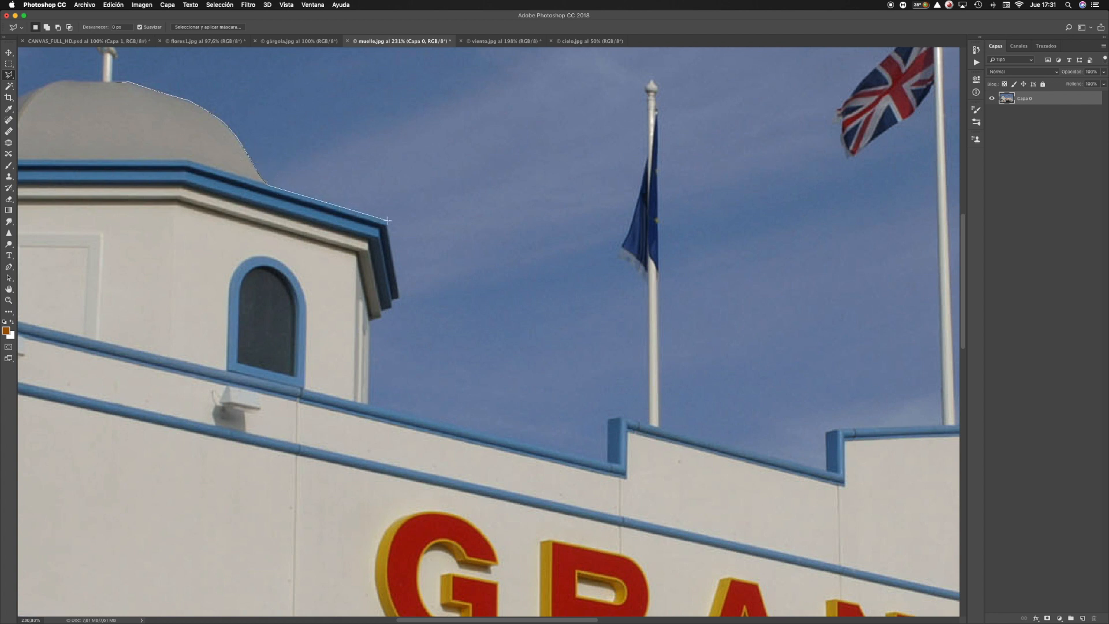
left_click(393, 308)
left_click(381, 311)
left_click(369, 320)
left_click(608, 460)
left_click(608, 420)
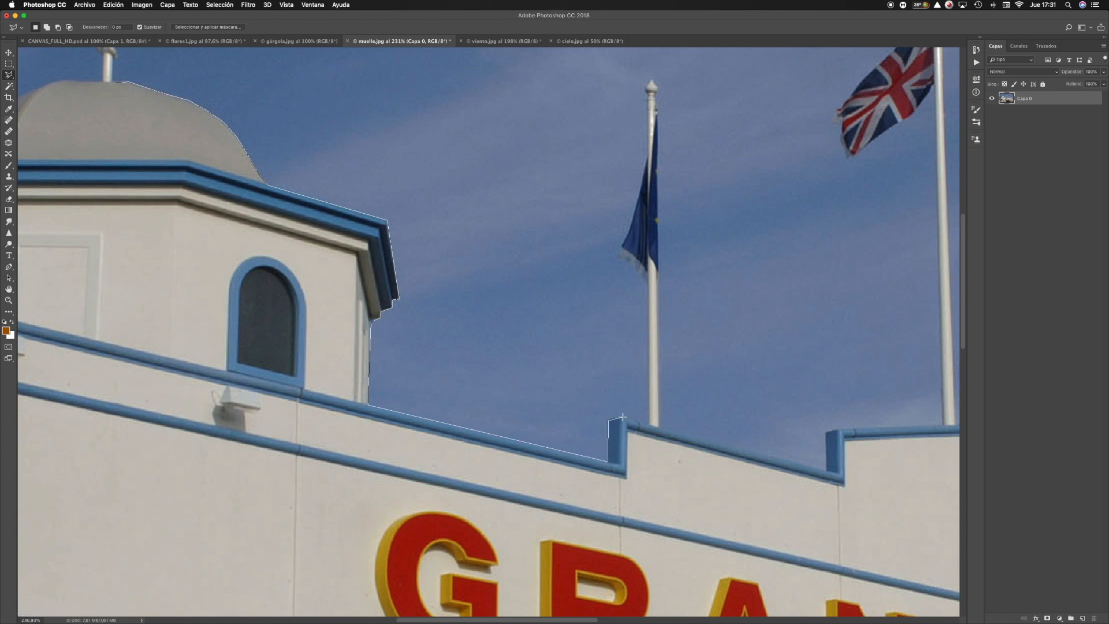
left_click(633, 539)
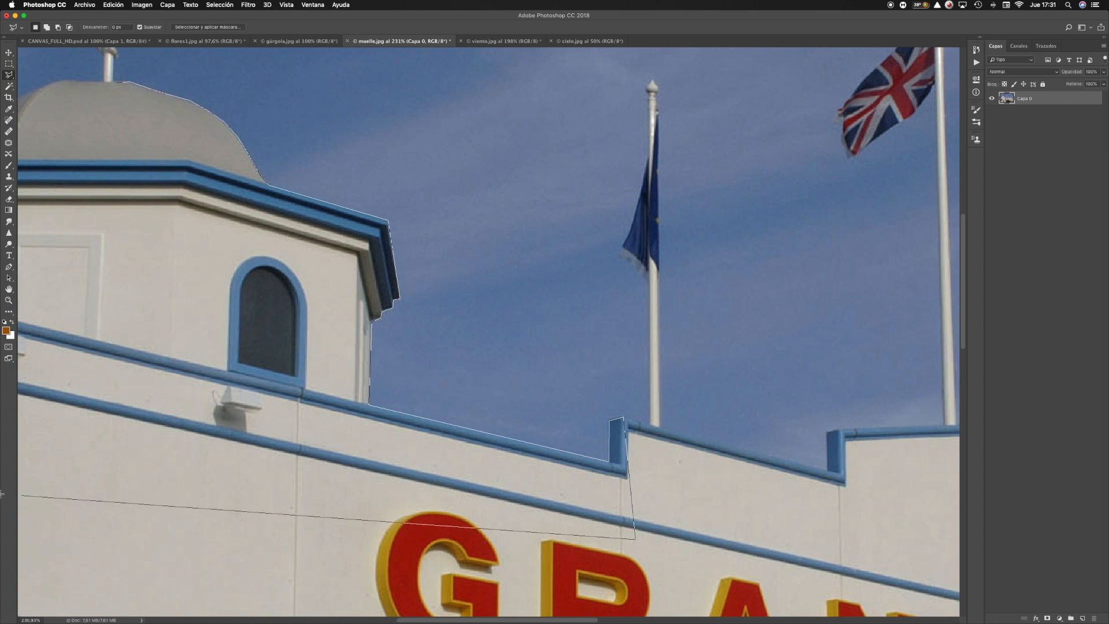
double_click(113, 536)
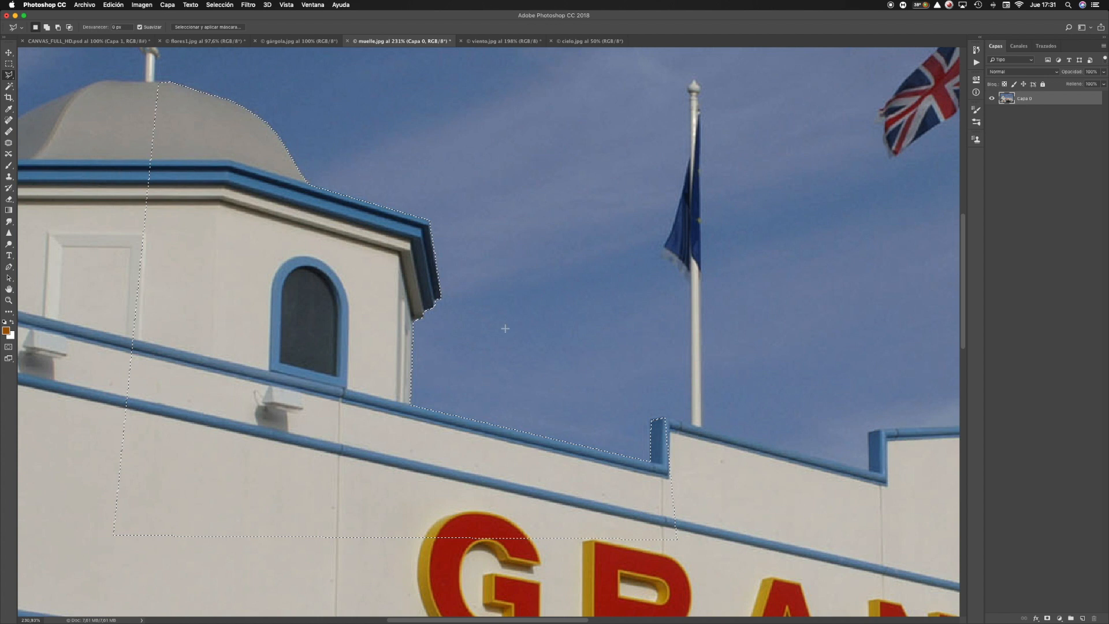
Switch to gárgola.jpg and outline the stone gargoyle with the Magnetic Lasso, closing the selection at the image's upper edge
left_click(130, 27)
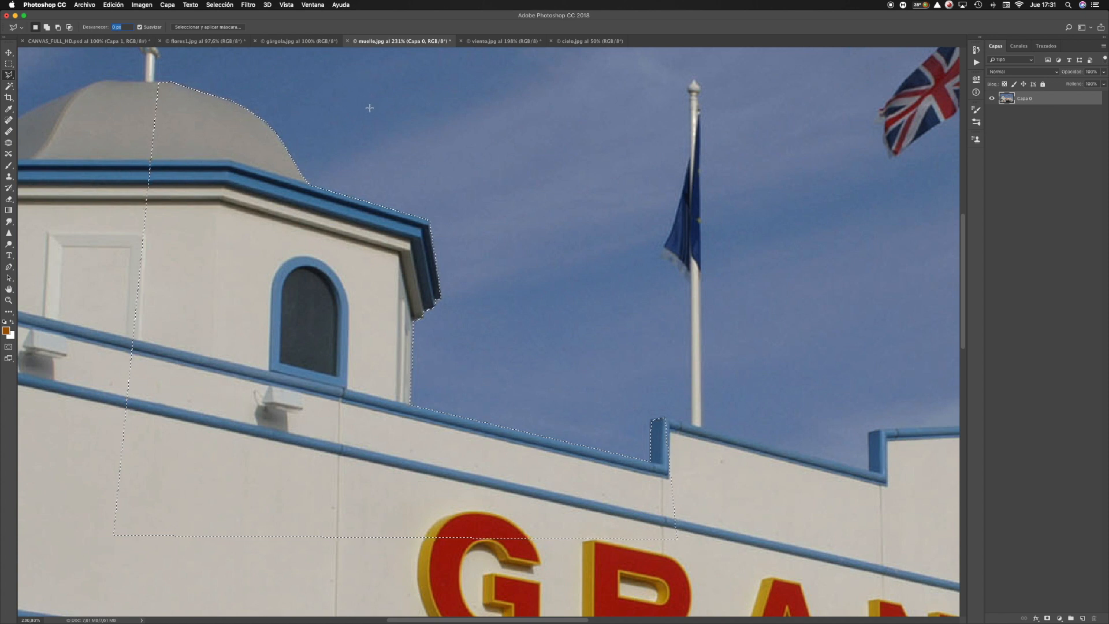
left_click(9, 75)
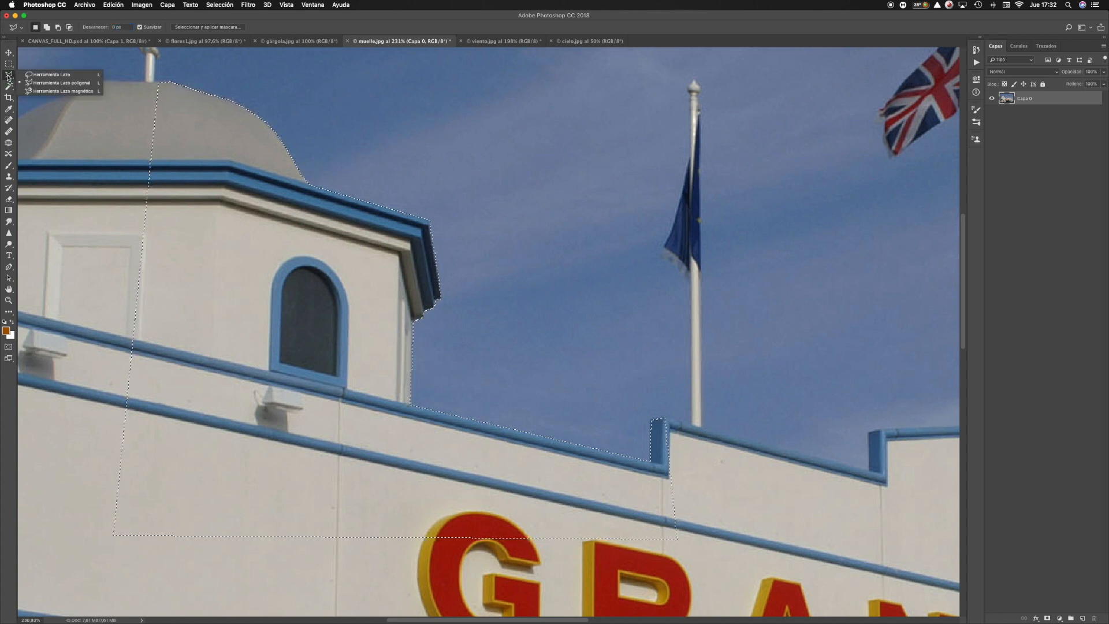
left_click(35, 92)
left_click(287, 42)
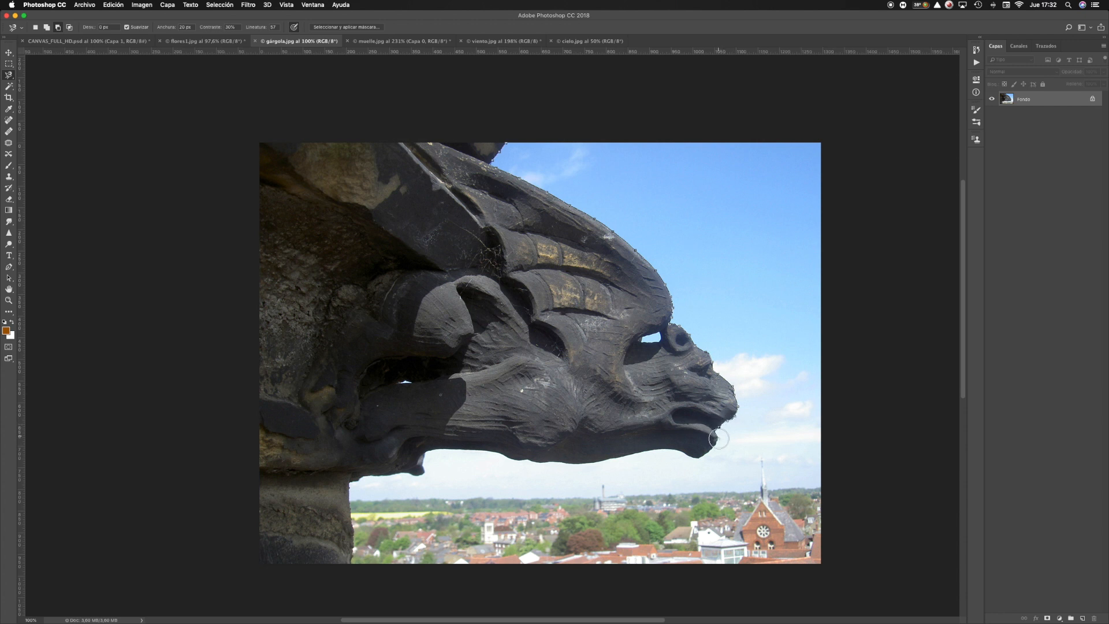
mouse_move(716, 442)
left_mouse_down()
mouse_move(697, 457)
mouse_move(670, 453)
left_mouse_up()
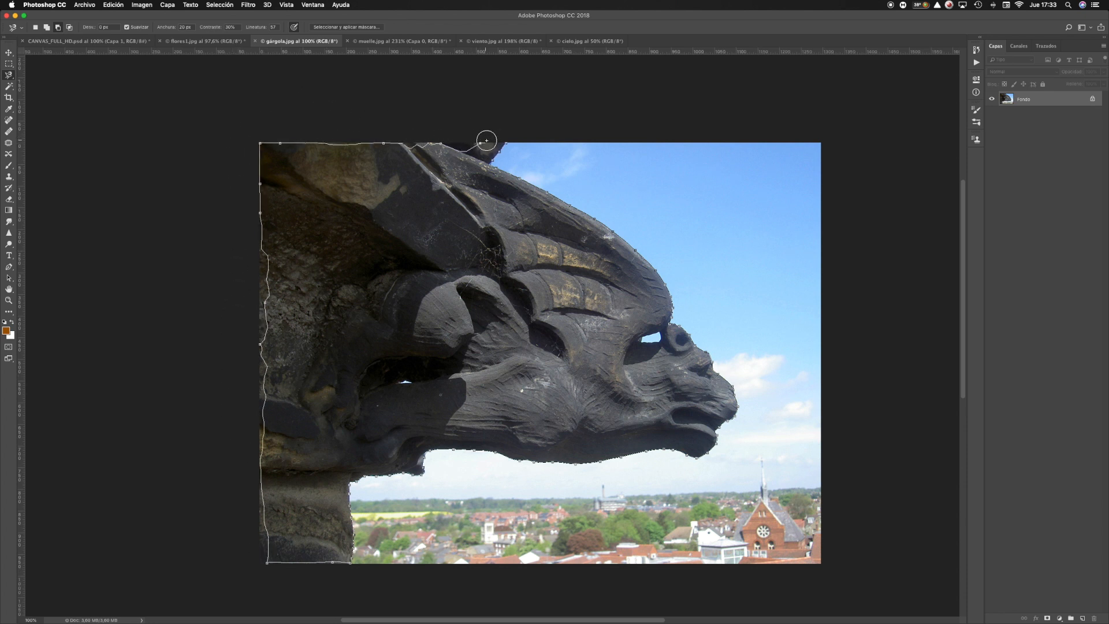
double_click(504, 141)
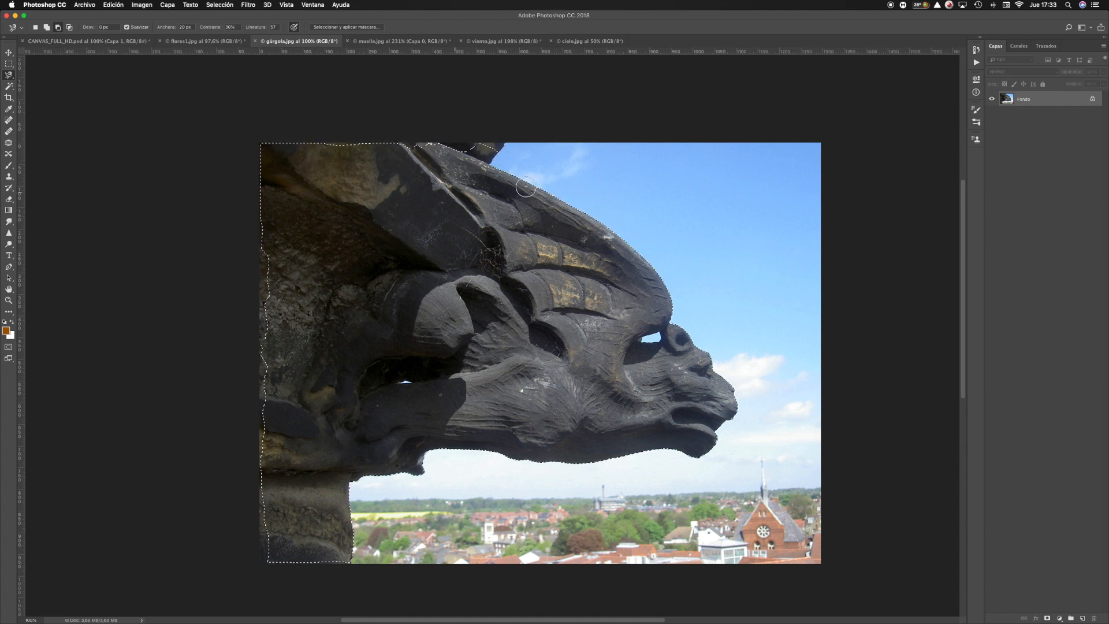
Add the missed strips along the image's left and upper edges to the gargoyle selection with the Rectangular Marquee
key("m")
mouse_move(259, 142)
left_mouse_down()
mouse_move(292, 230)
mouse_move(321, 548)
mouse_move(339, 594)
left_mouse_up()
left_click_drag(314, 115, 508, 114)
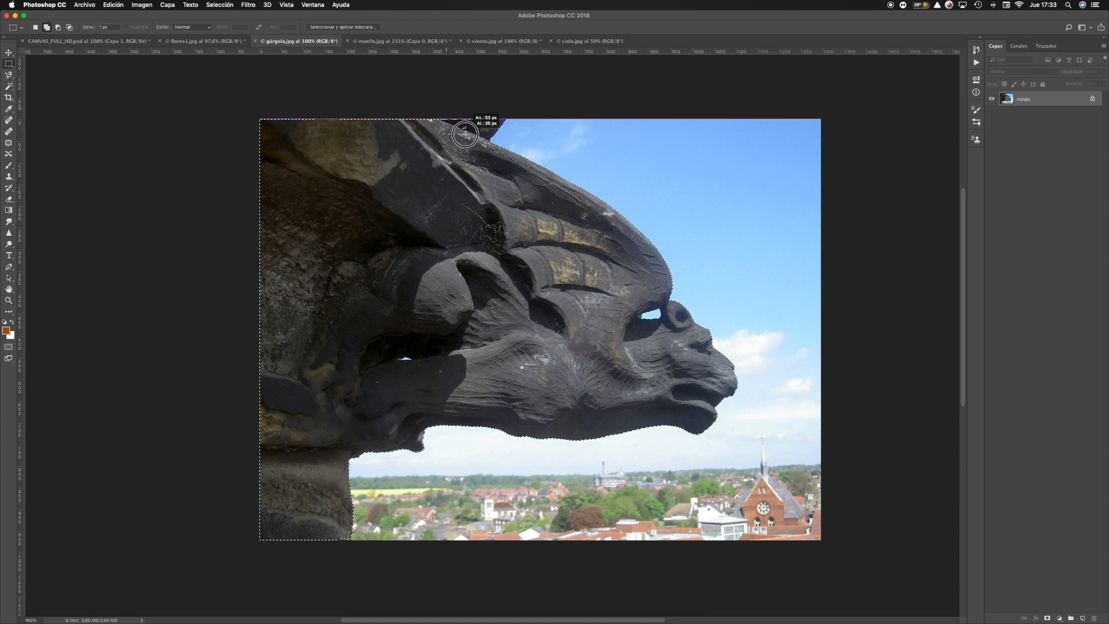
left_click_drag(259, 119, 479, 134)
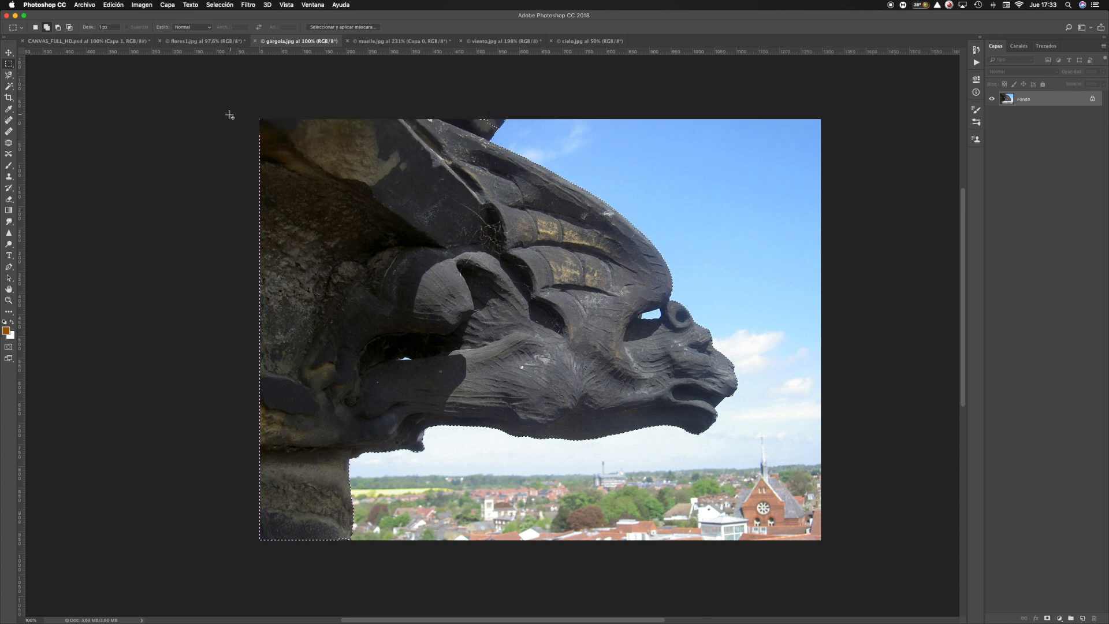
Add the unselected dark stone corner beside the sky at the image's upper edge to the gargoyle selection with the Lasso
right_click(9, 74)
left_click(29, 77)
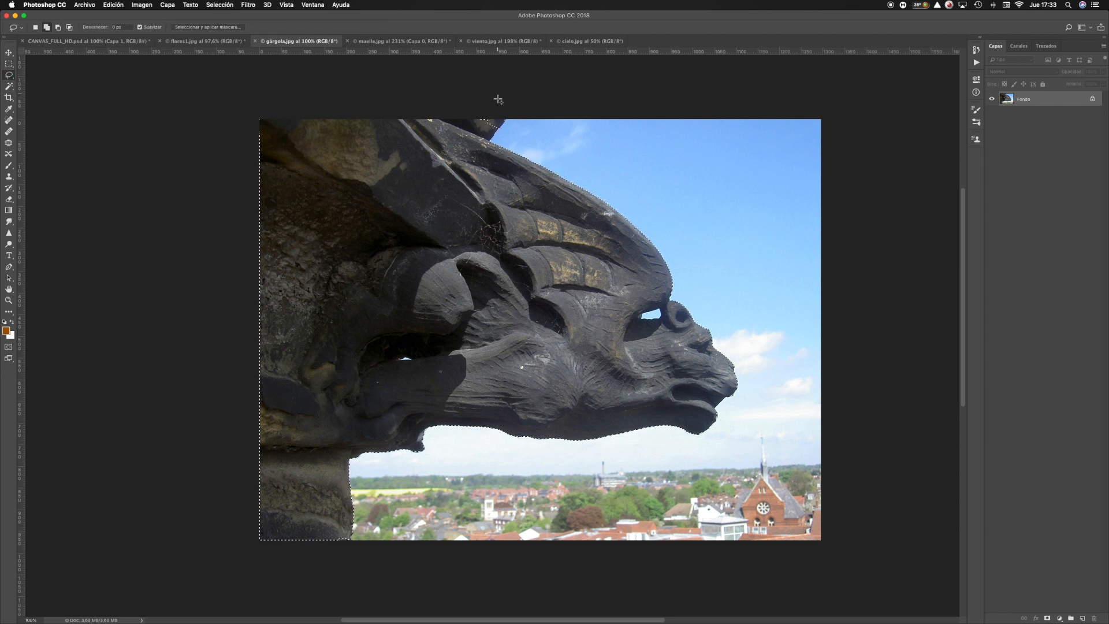
key("z")
left_click_drag(455, 99, 553, 173)
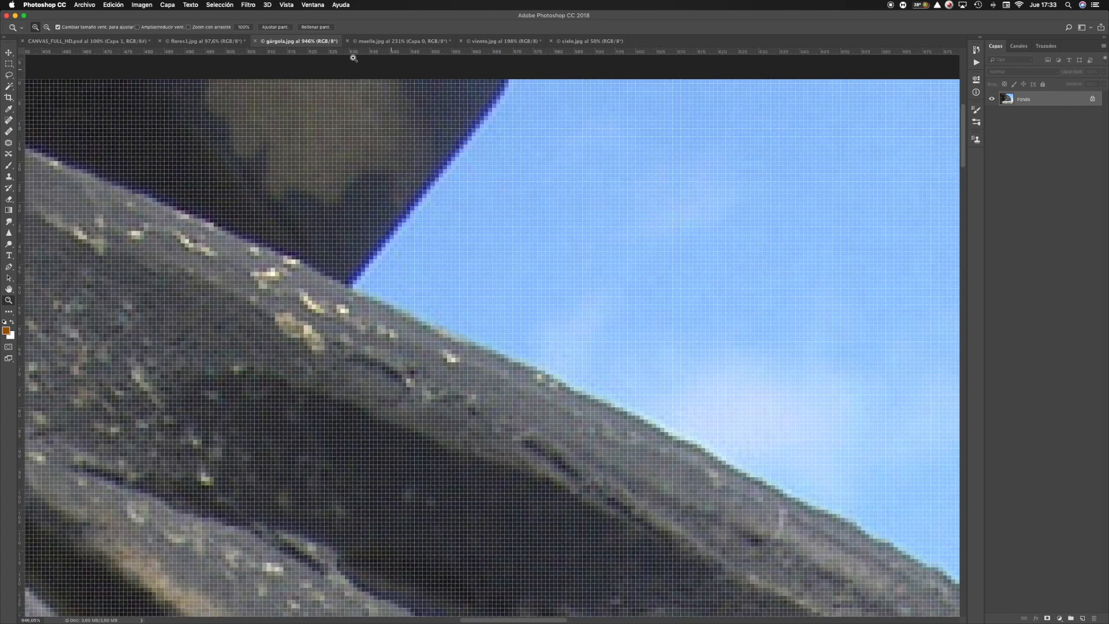
scroll(520, 139, "up", 2)
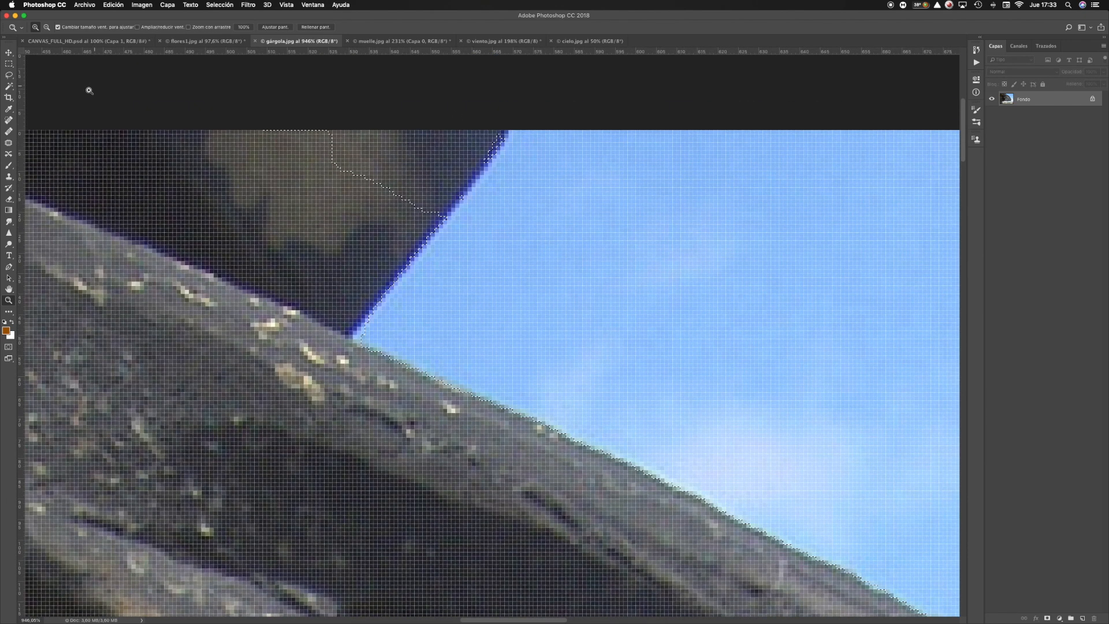
left_click(9, 75)
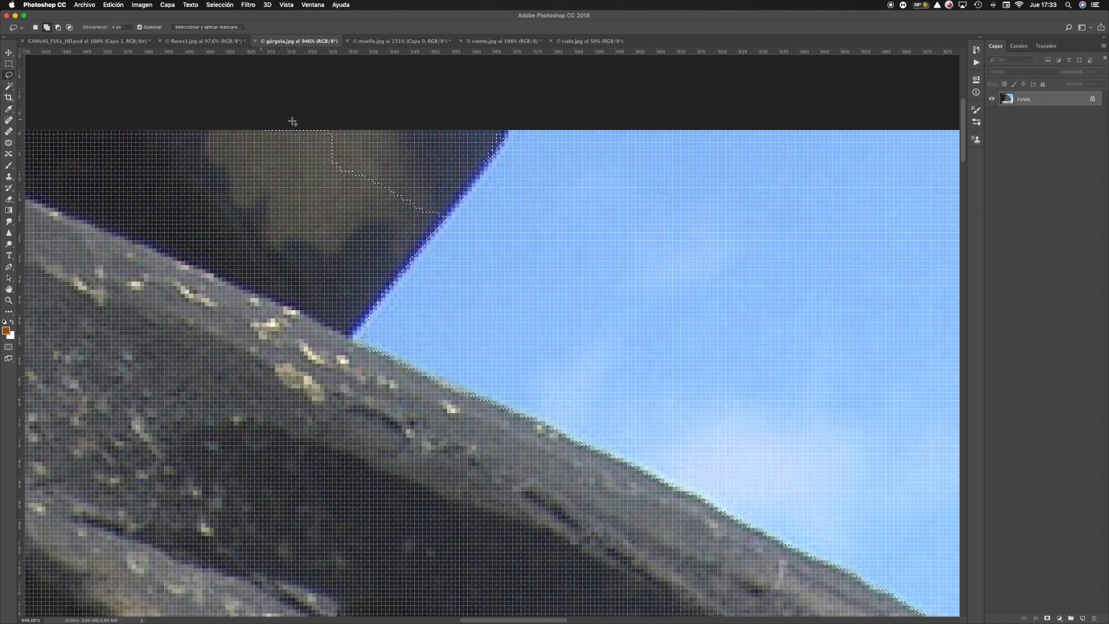
mouse_move(317, 129)
left_mouse_down()
mouse_move(320, 161)
mouse_move(343, 197)
mouse_move(389, 220)
mouse_move(449, 216)
mouse_move(485, 168)
left_mouse_up()
left_click_drag(506, 132, 366, 106)
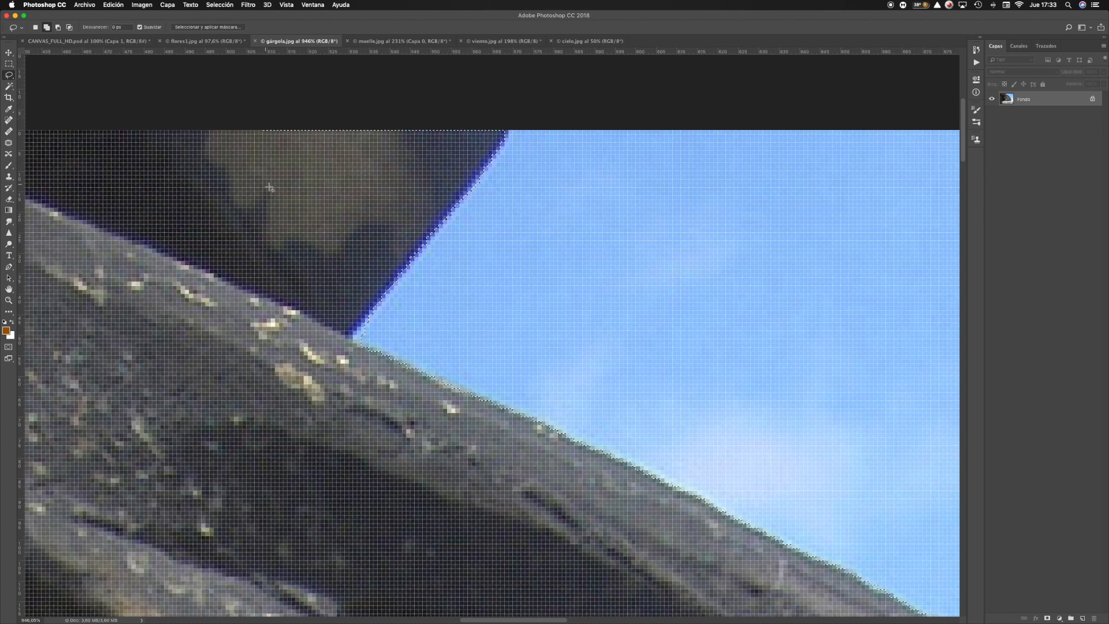
left_click_drag(250, 174, 416, 185)
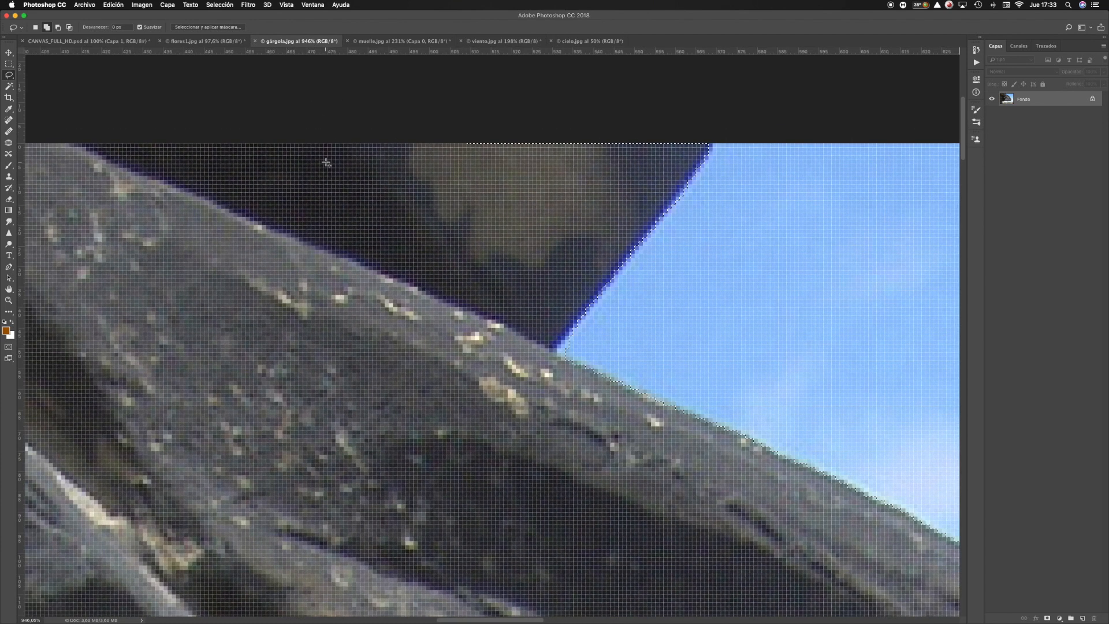
Undo the last Lasso addition to the gargoyle selection and redo it
key("super+z")
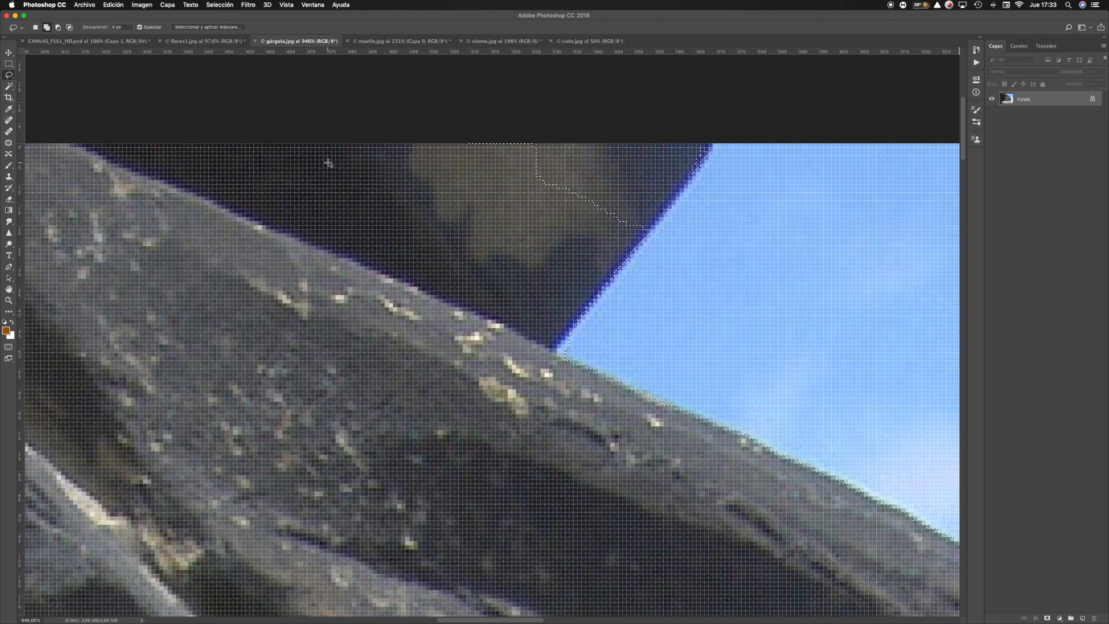
left_click(113, 6)
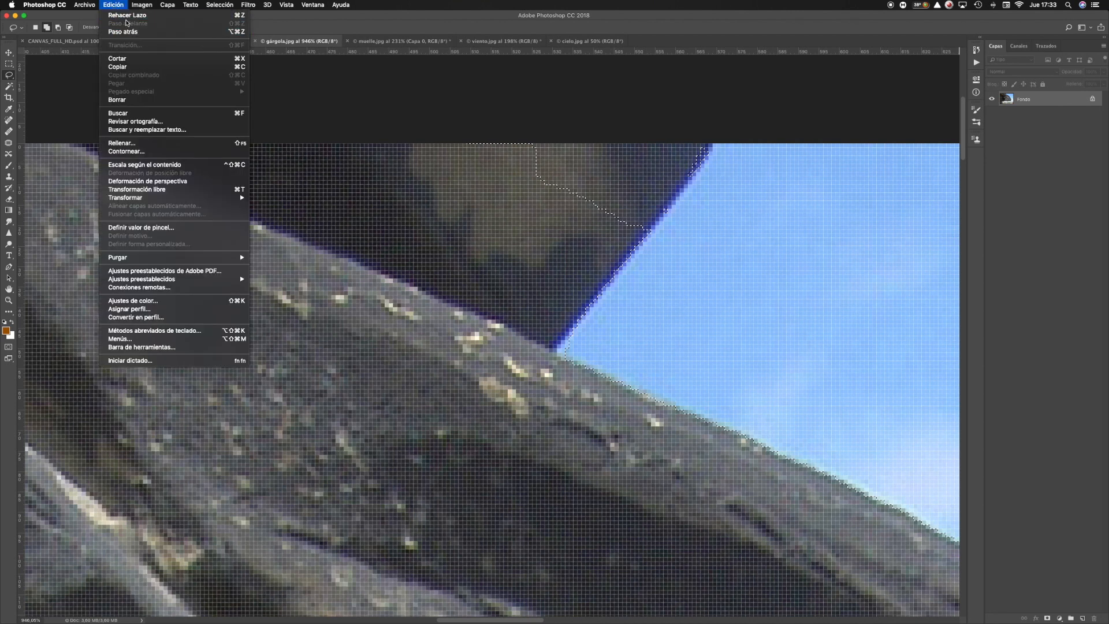
left_click(128, 18)
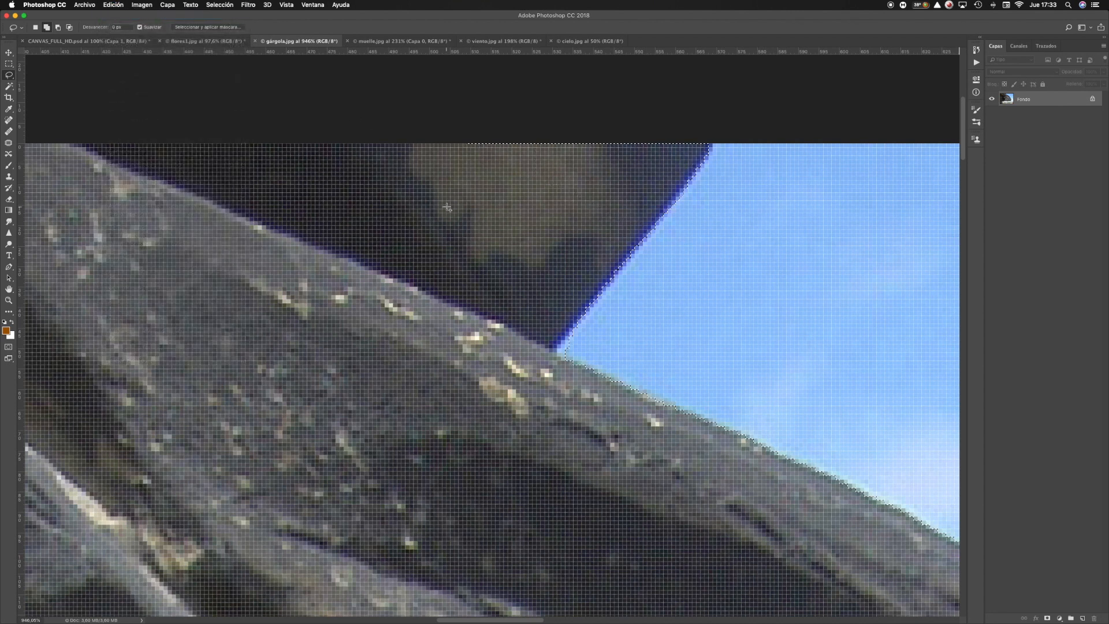
Unlock the background layer and rename it FONDO
key("z")
right_click(474, 209)
left_click(474, 211)
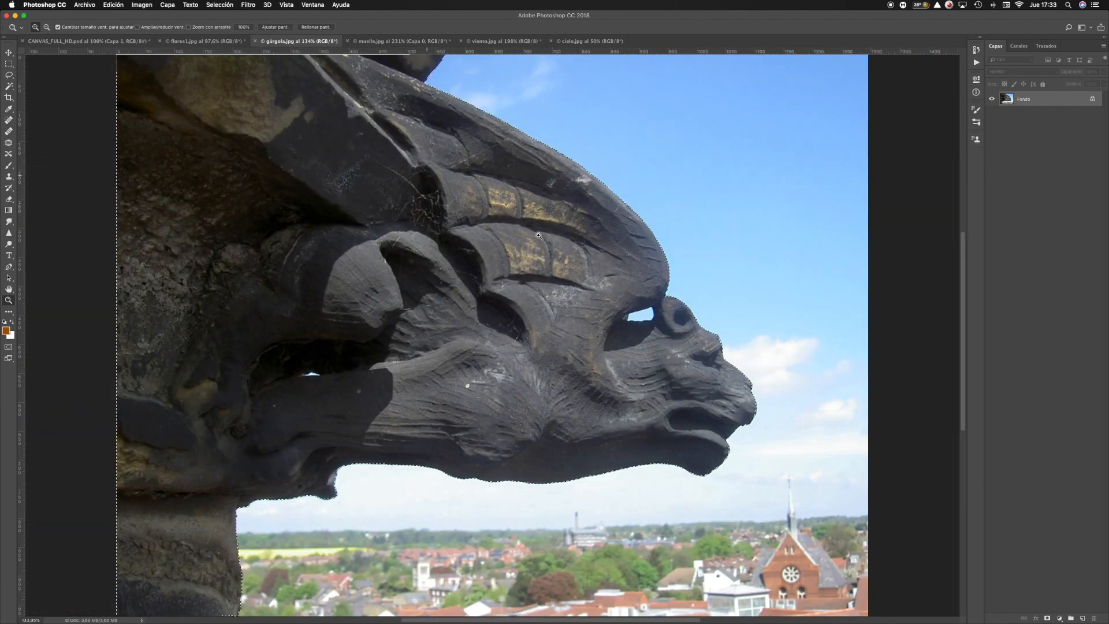
left_click(1093, 99)
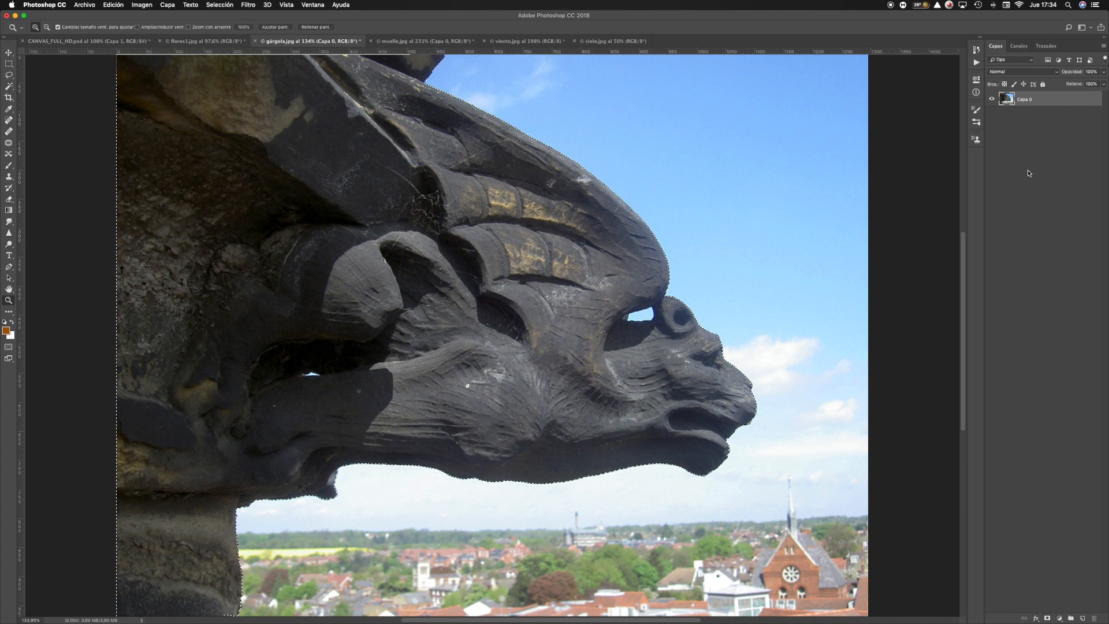
double_click(1023, 100)
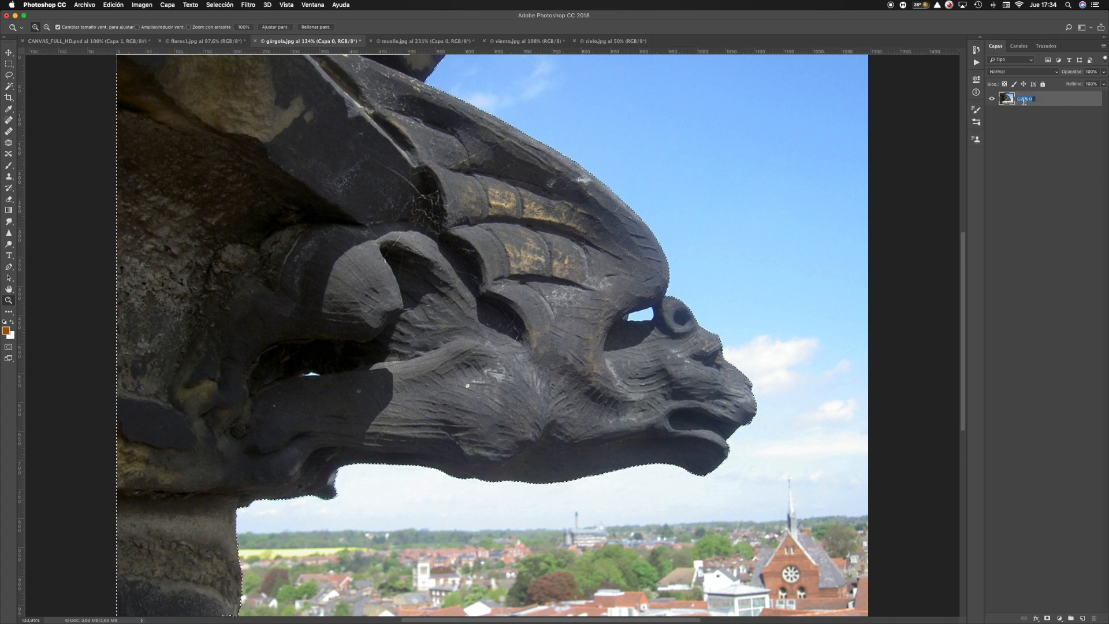
type("FONDO")
key("Return")
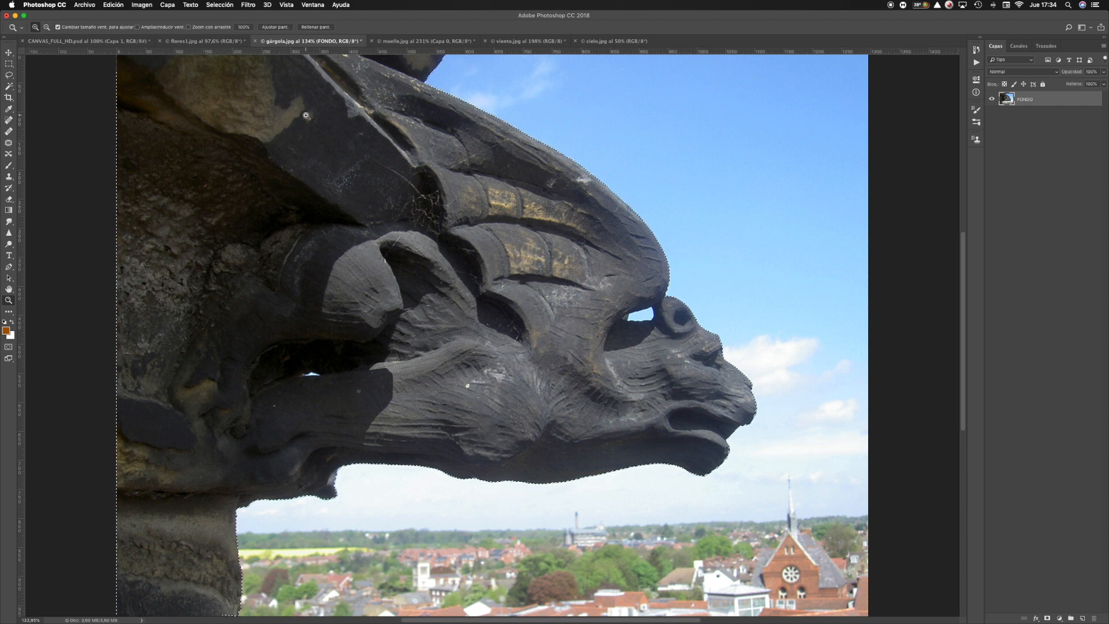
Invert the gargoyle selection and delete the sky and town around the statue, comparing by undoing and redoing the deletion
key("BackSpace")
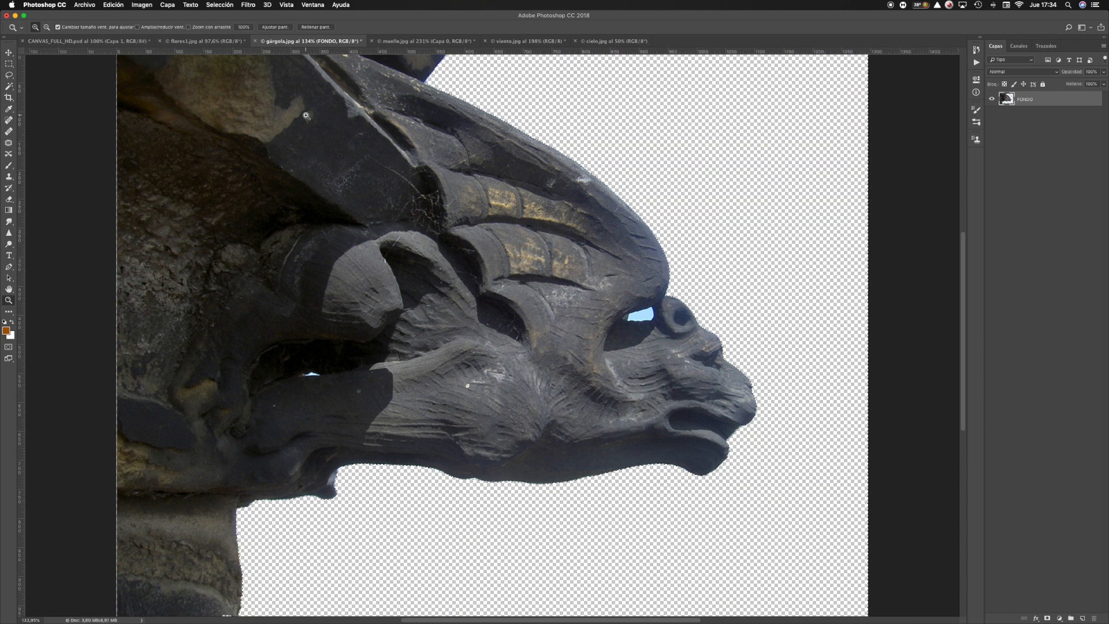
key("super+z")
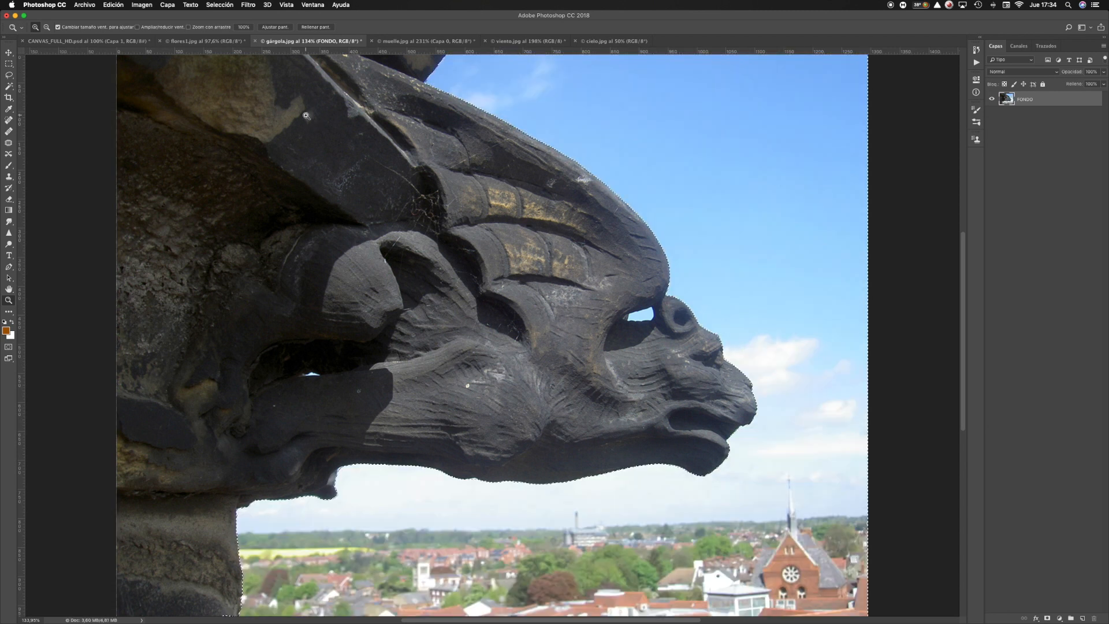
key("super+z")
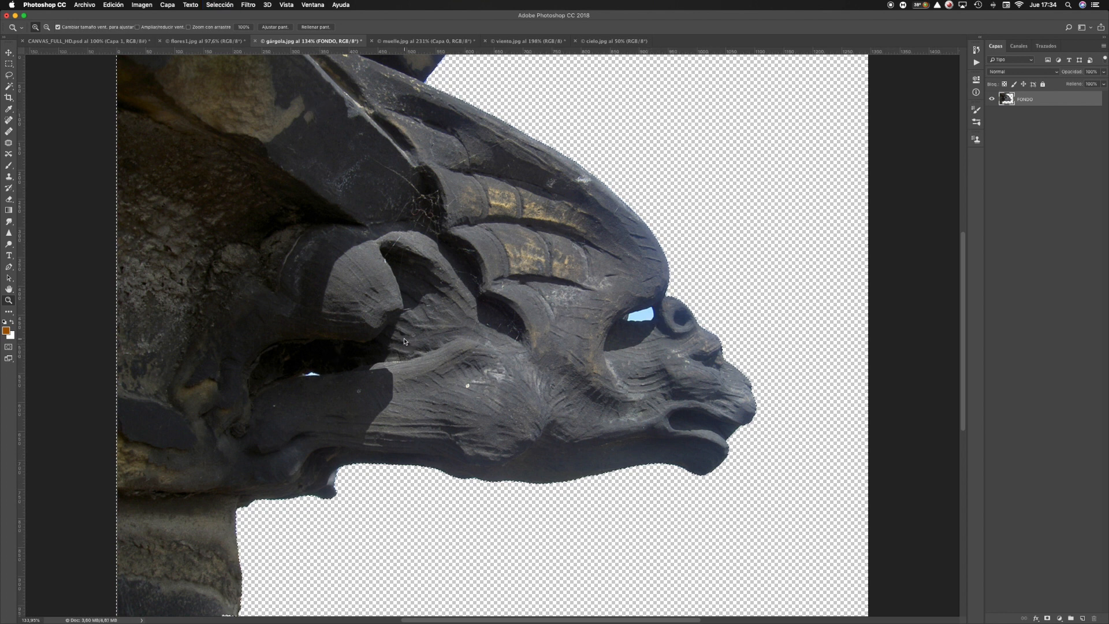
Add the sky gap beside the gargoyle's eye to the background selection with the Magic Wand, test deleting the selection, and undo the deletion
left_click(9, 86)
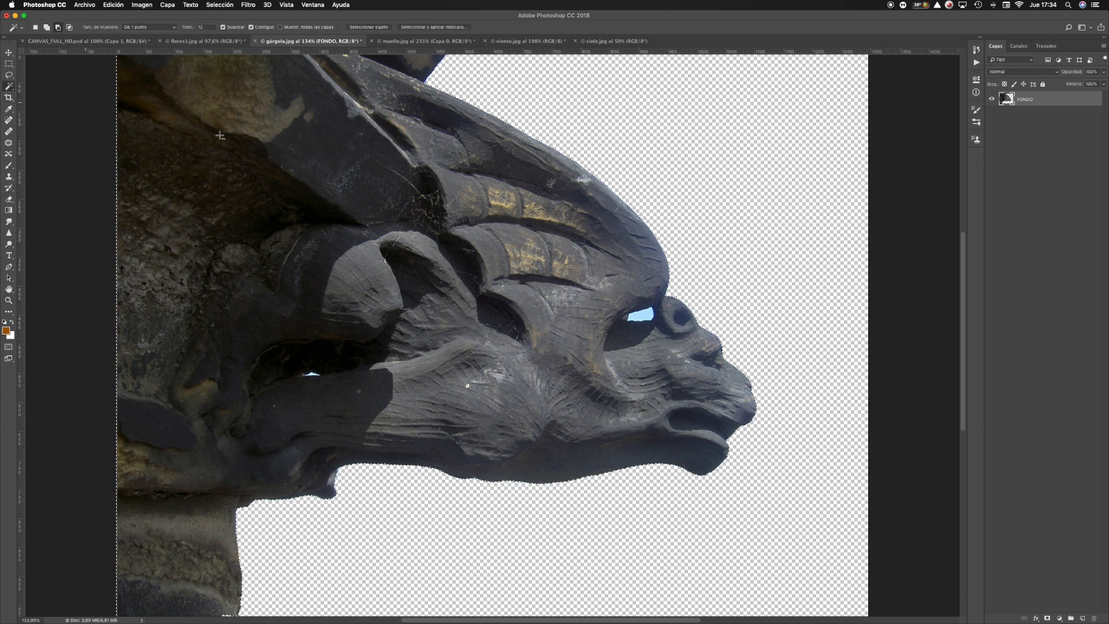
left_click(641, 317, "shift")
key("super+z")
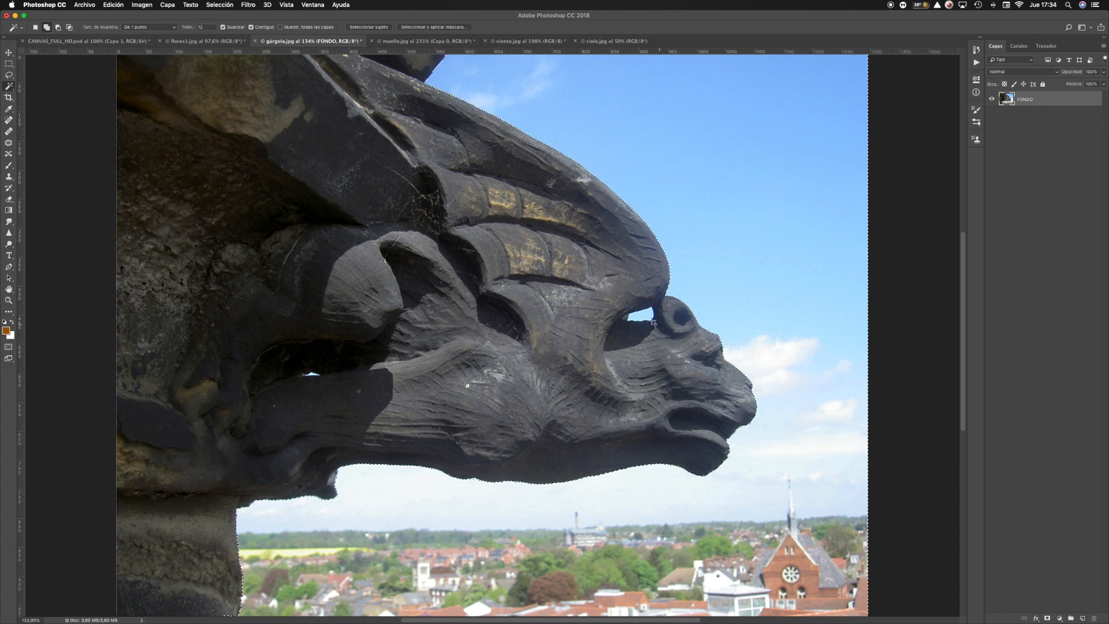
key("Delete")
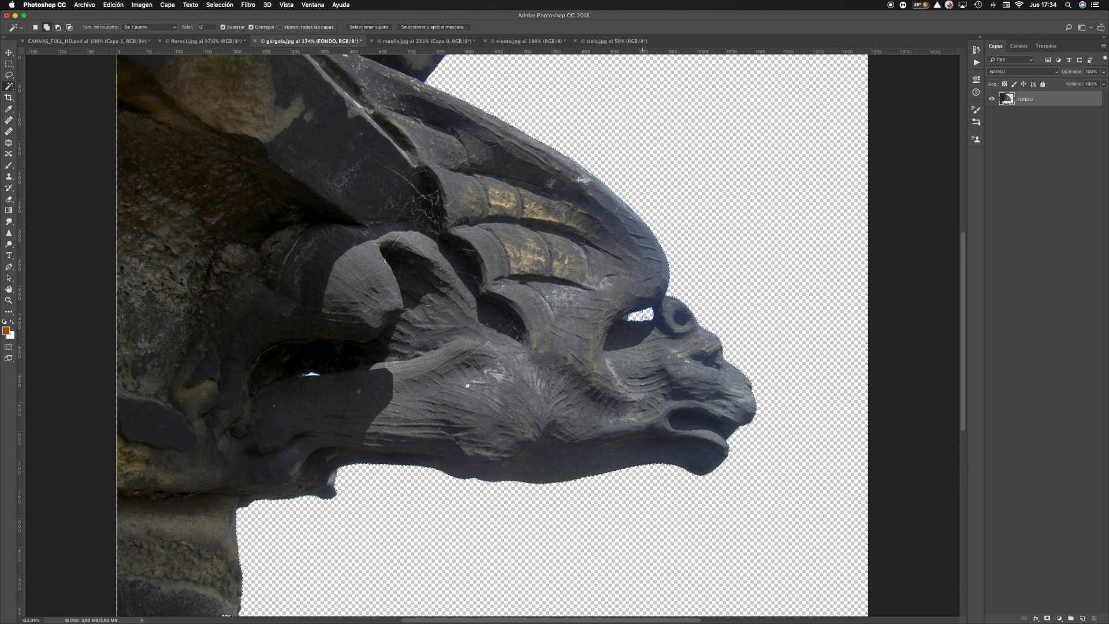
key("super+z")
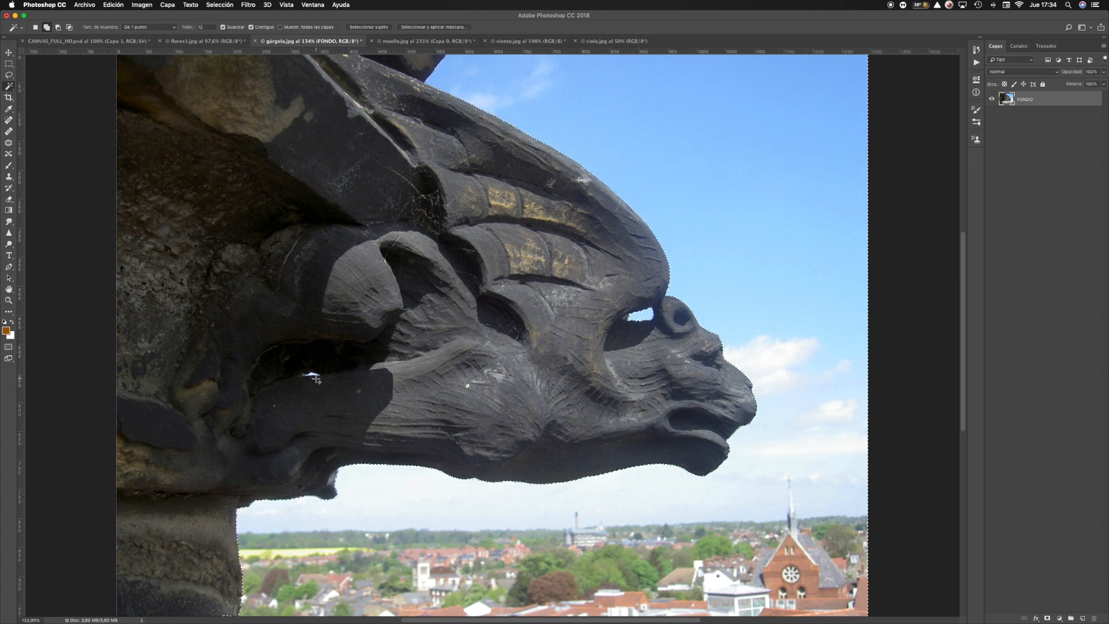
Add the bright pixels of the small sky gap beneath the gargoyle's wing to the background selection with the Magic Wand
key("z")
left_click_drag(275, 348, 360, 407)
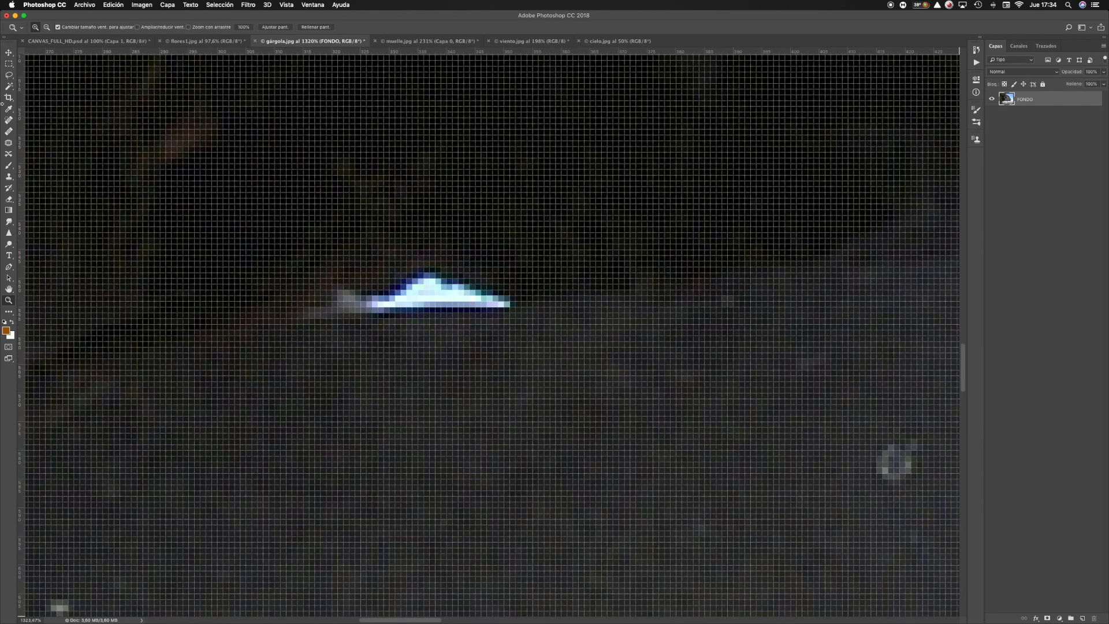
left_click(8, 86)
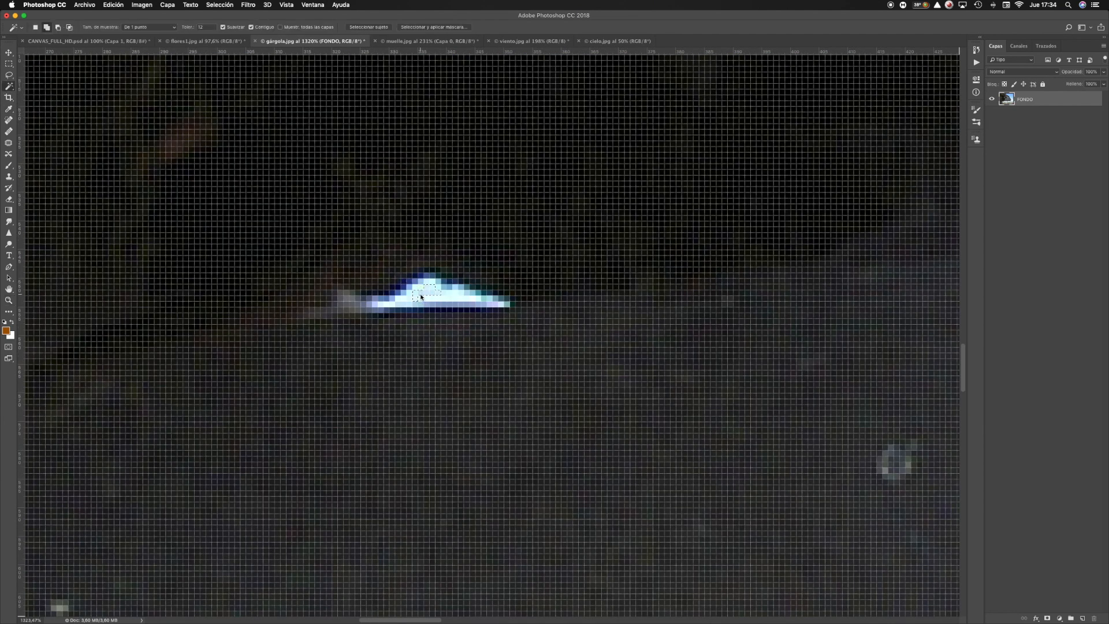
left_click(483, 302)
left_click(377, 302)
left_click(422, 275)
left_click(448, 307)
key("z")
right_click(384, 268)
left_click(394, 271)
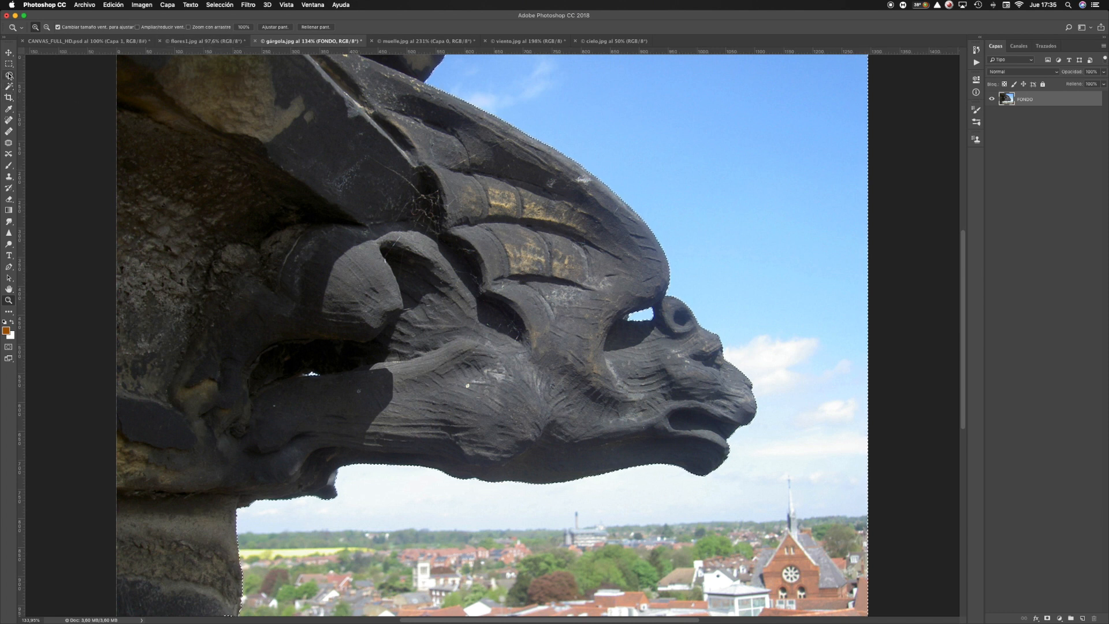
Preview the background selection in Quick Mask, invert it so the gargoyle is selected, and enter Quick Mask again
left_click_drag(9, 75, 58, 89)
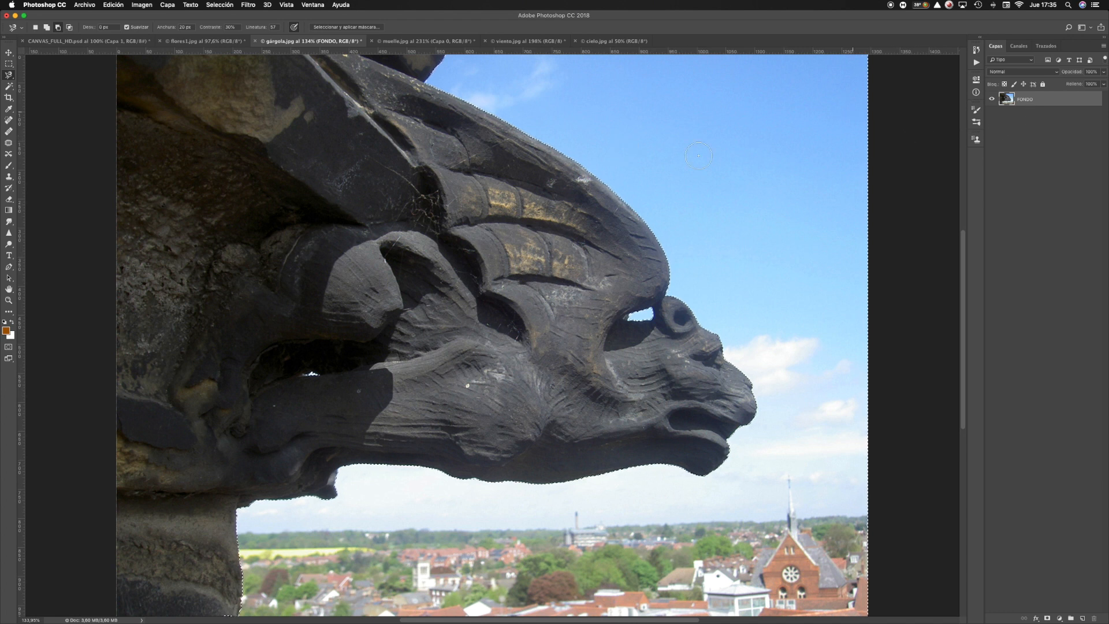
left_click(9, 349)
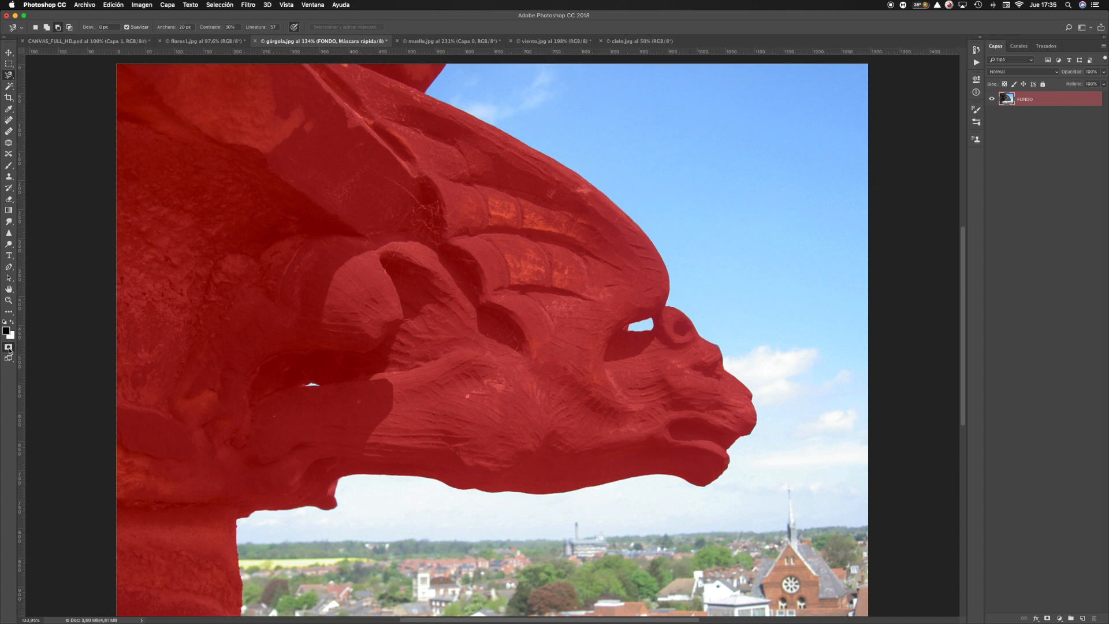
left_click(9, 348)
key("super+shift+i")
scroll(2, 334, "left", 1)
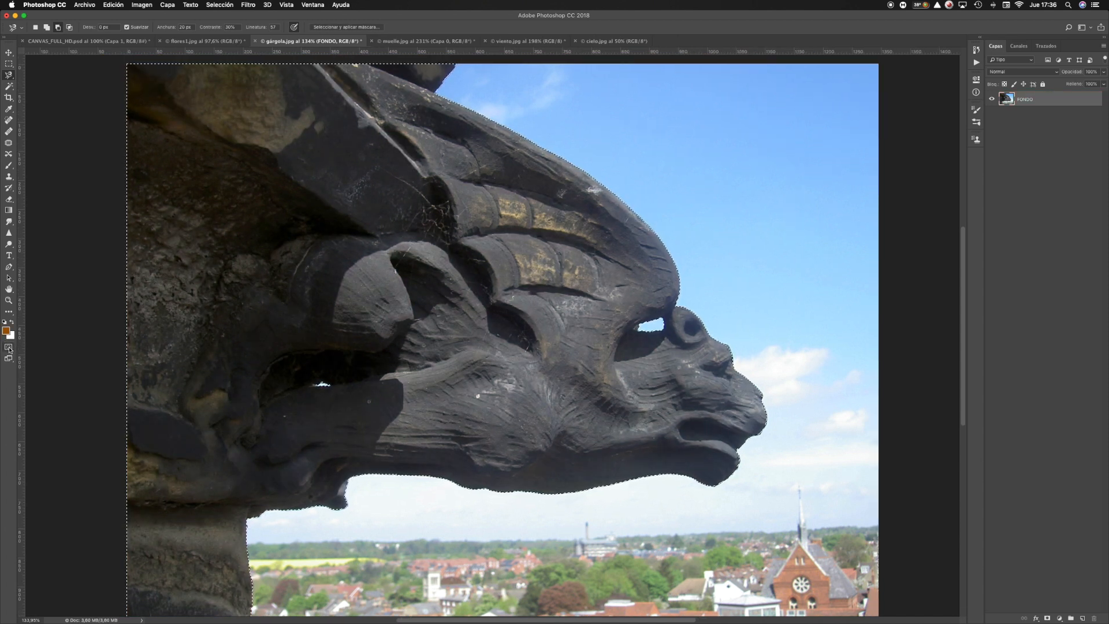
left_click(9, 347)
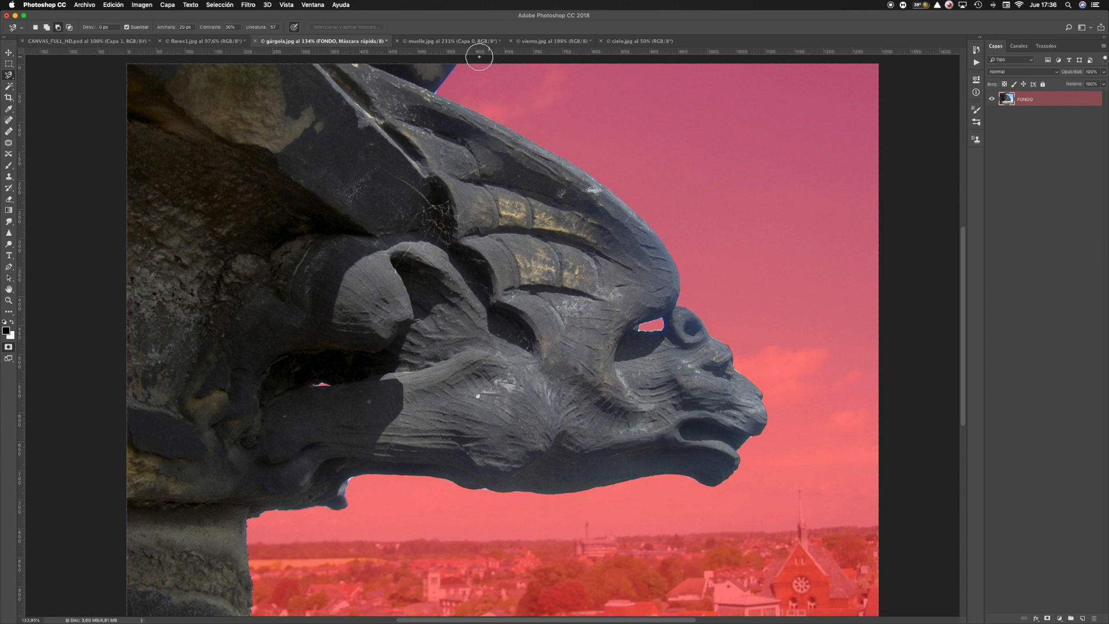
Compare the Quick Mask overlay with the selection outline at the dark stone corner along the image's upper edge
key("z")
left_click_drag(387, 62, 503, 135)
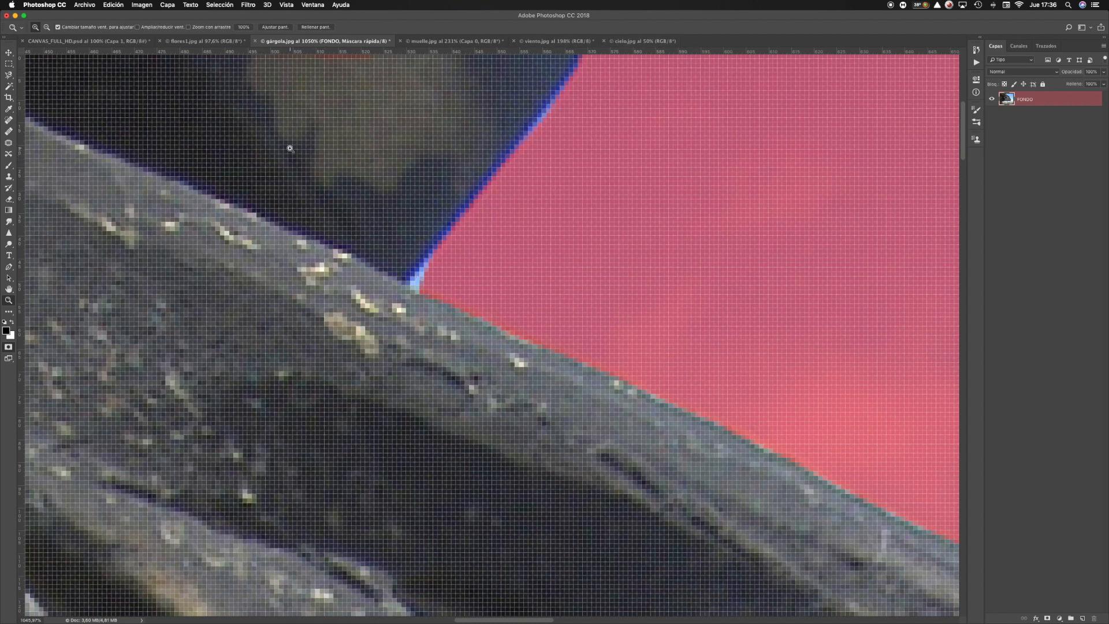
scroll(290, 148, "up", 3)
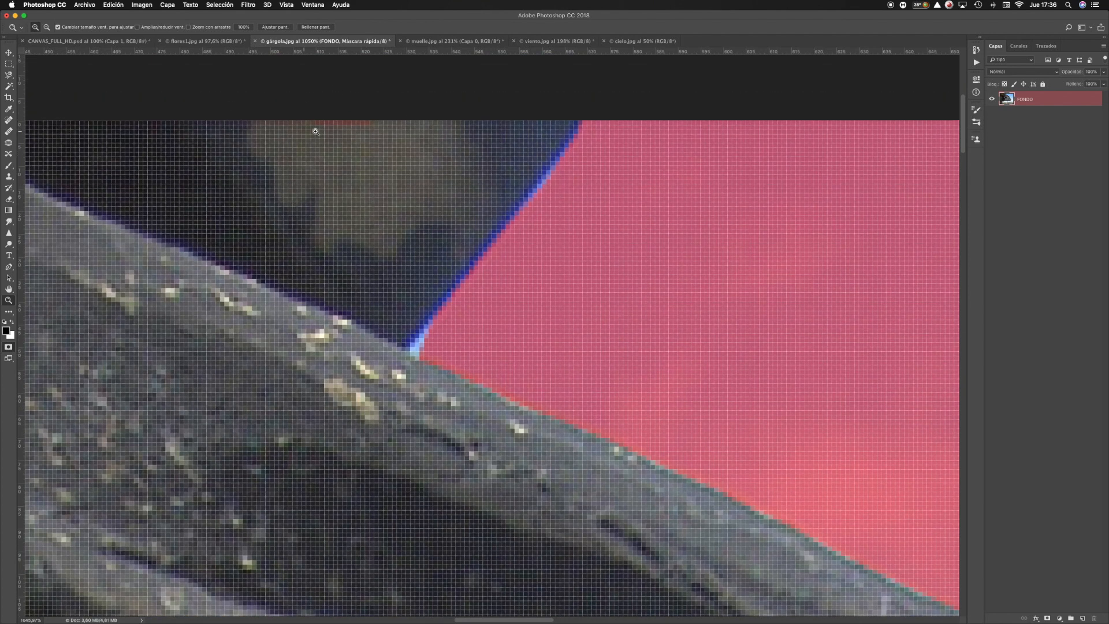
left_click_drag(143, 156, 218, 186)
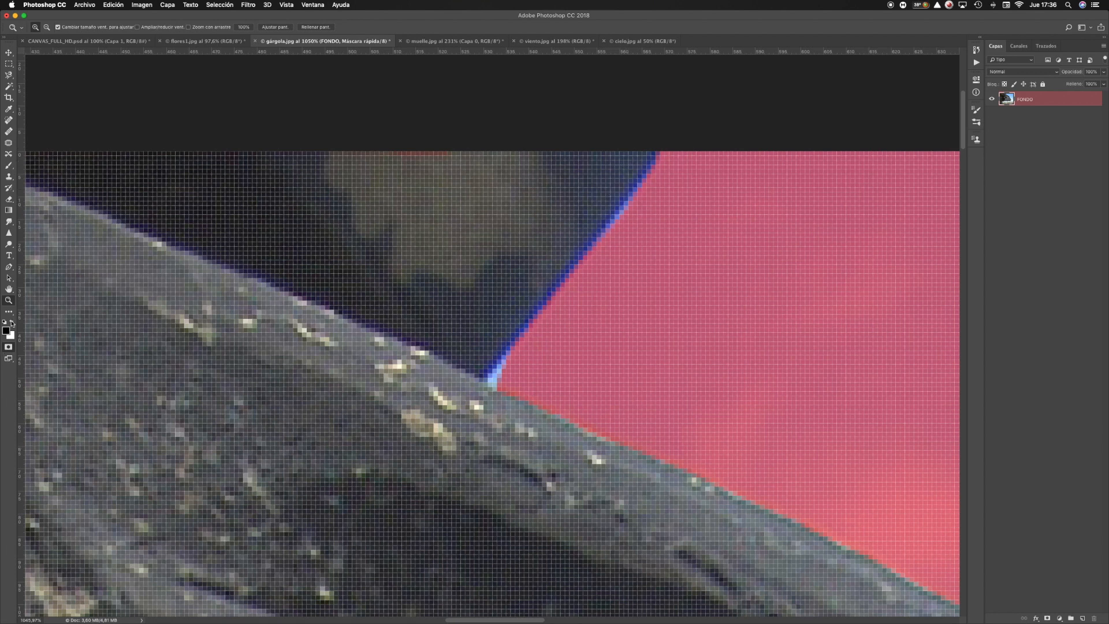
left_click(9, 347)
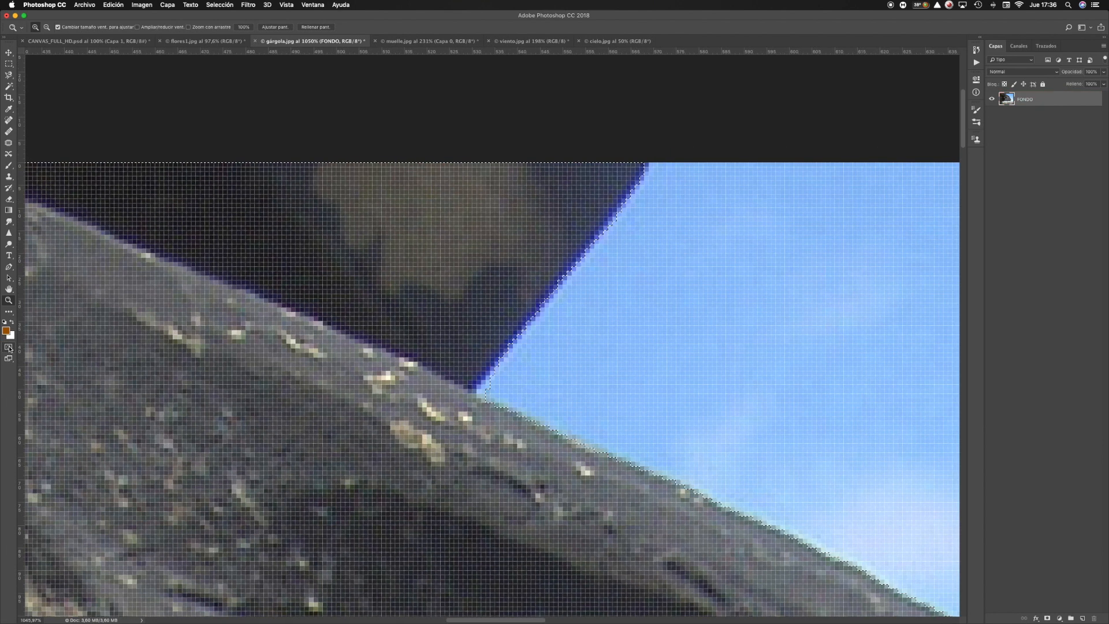
left_click(9, 346)
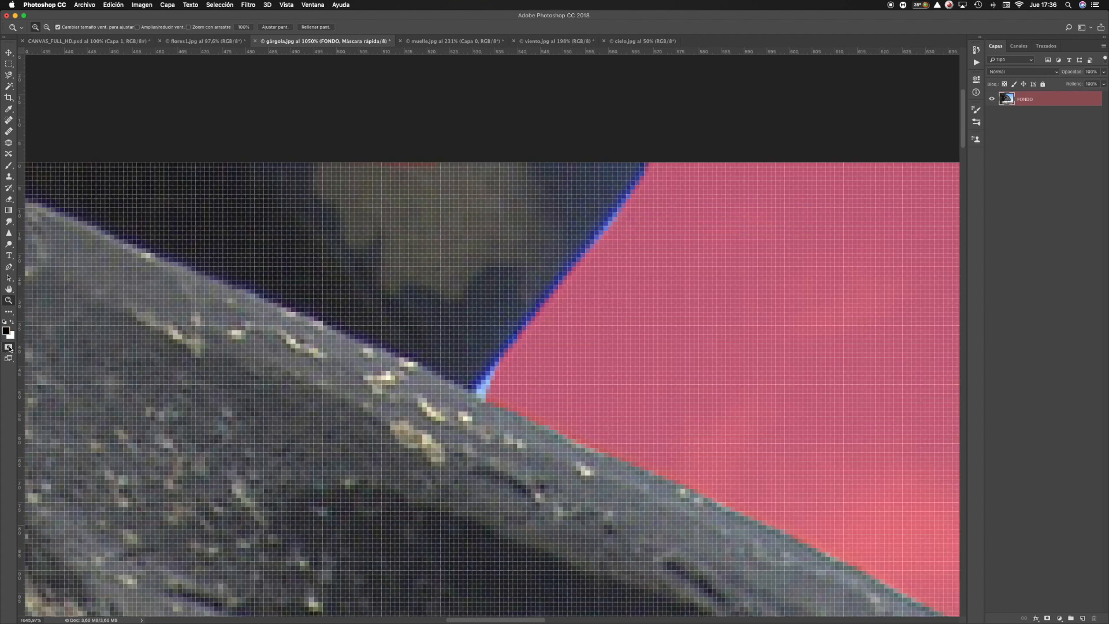
left_click(9, 347)
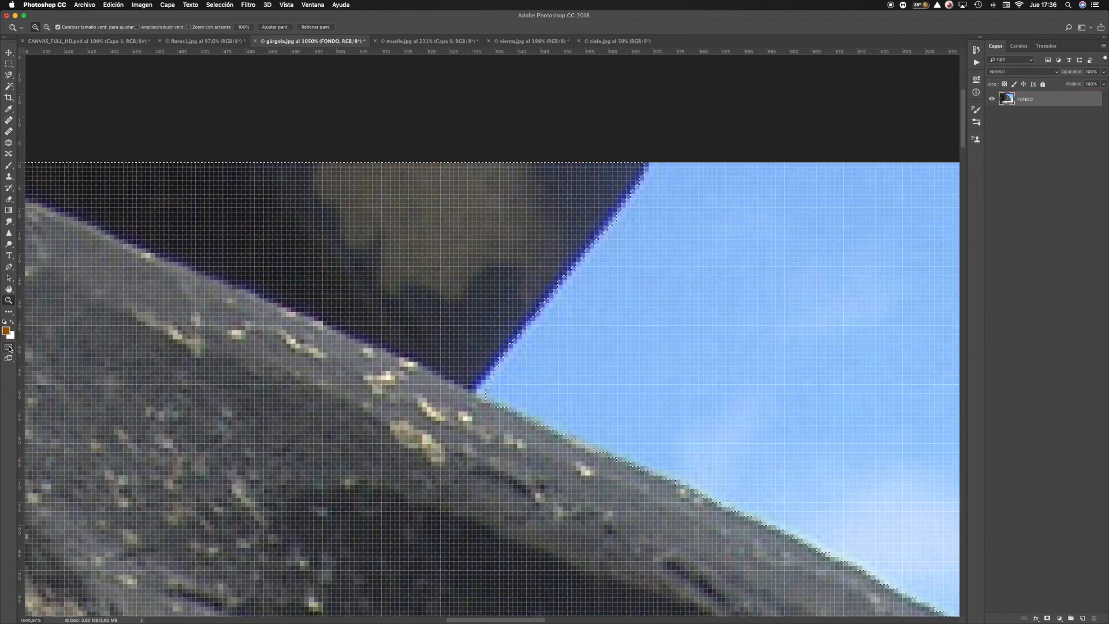
left_click(9, 347)
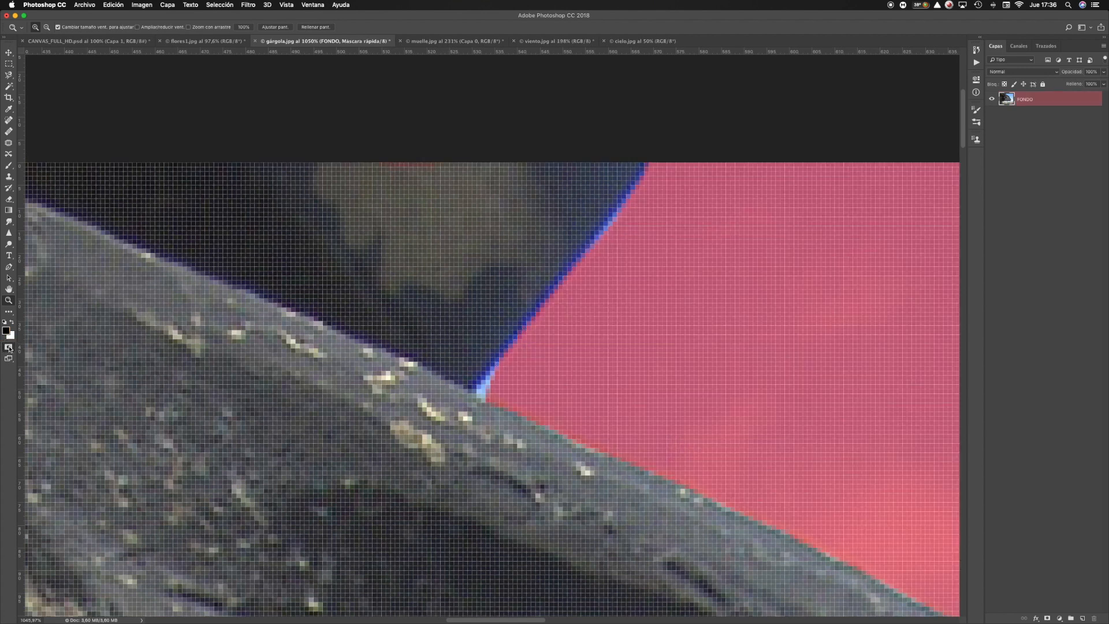
Paint the blue fringe of the dark stone corner into the Quick Mask with the black Brush, checking the resulting selection outline
left_click(9, 166)
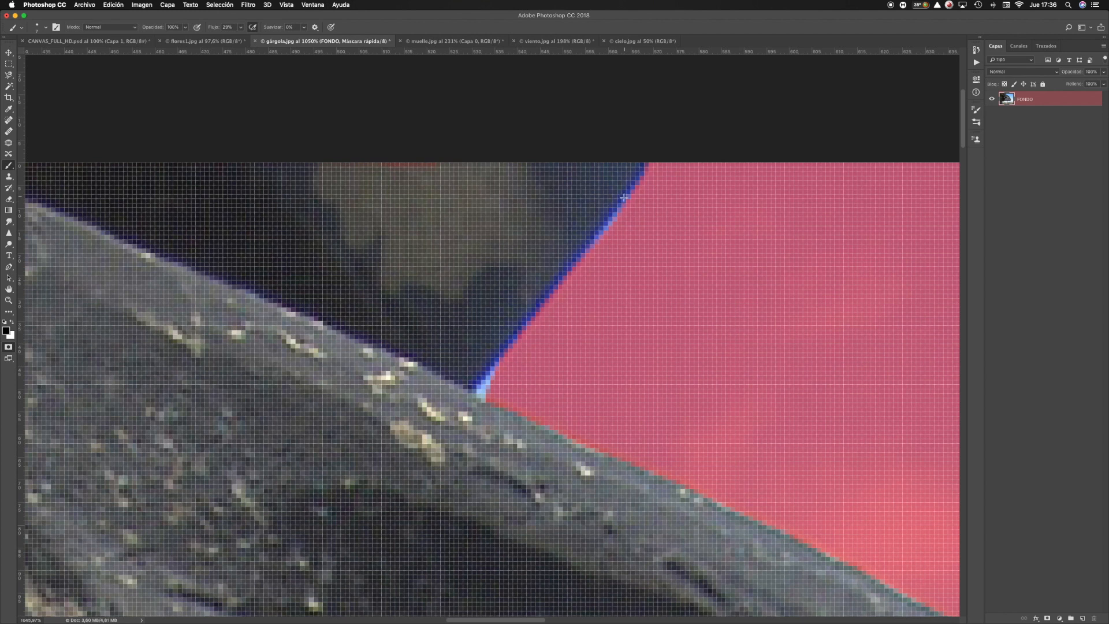
left_click_drag(651, 153, 597, 252)
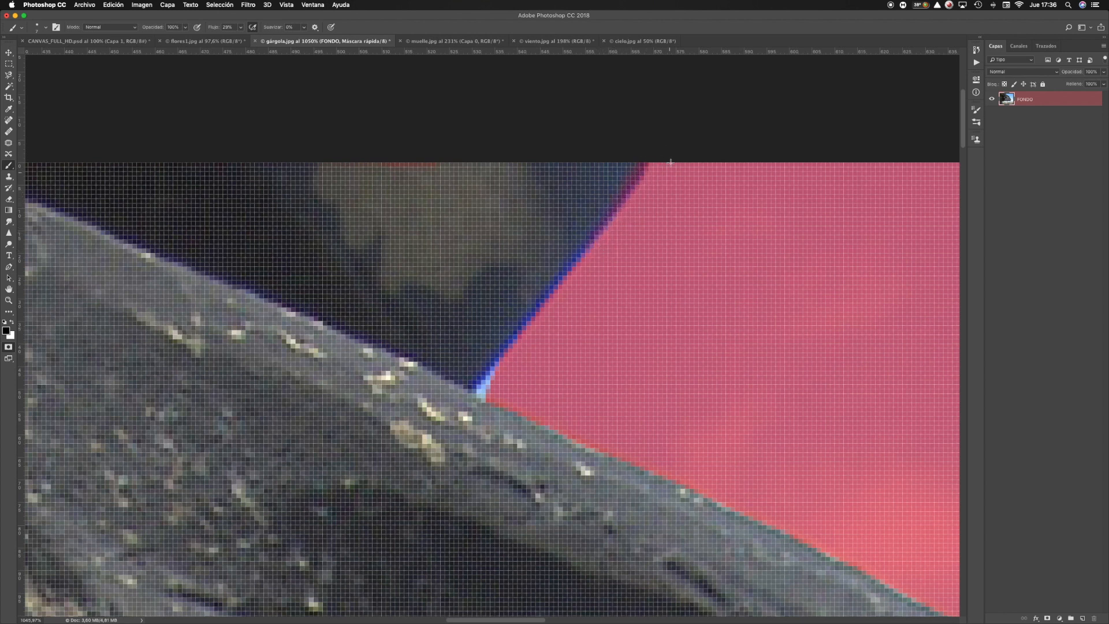
mouse_move(643, 170)
left_mouse_down()
mouse_move(495, 354)
mouse_move(485, 383)
left_mouse_up()
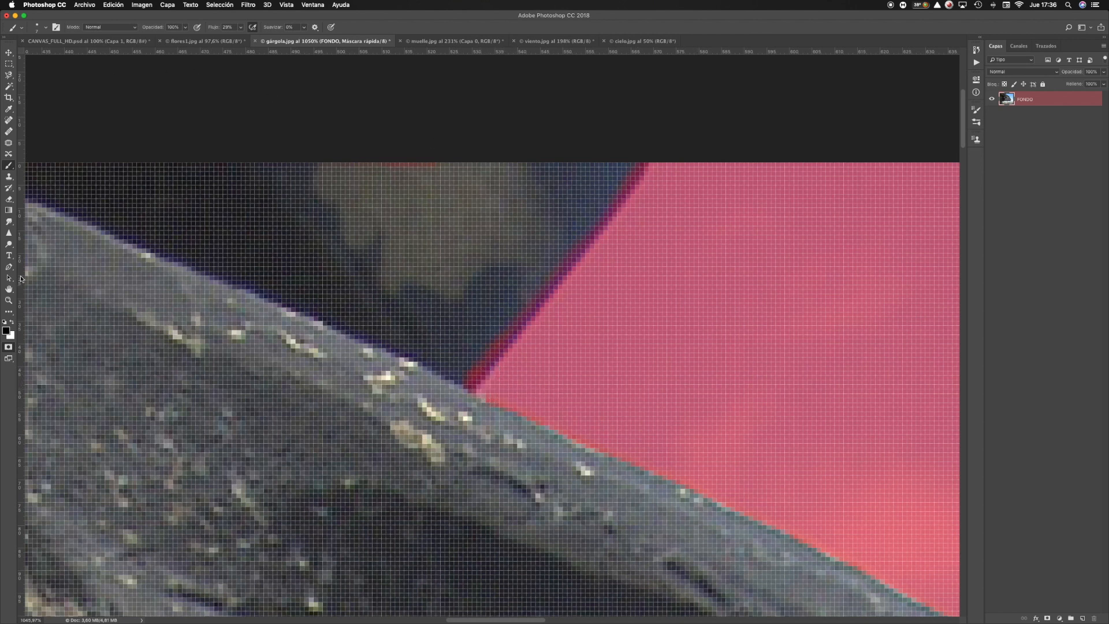
left_click(9, 347)
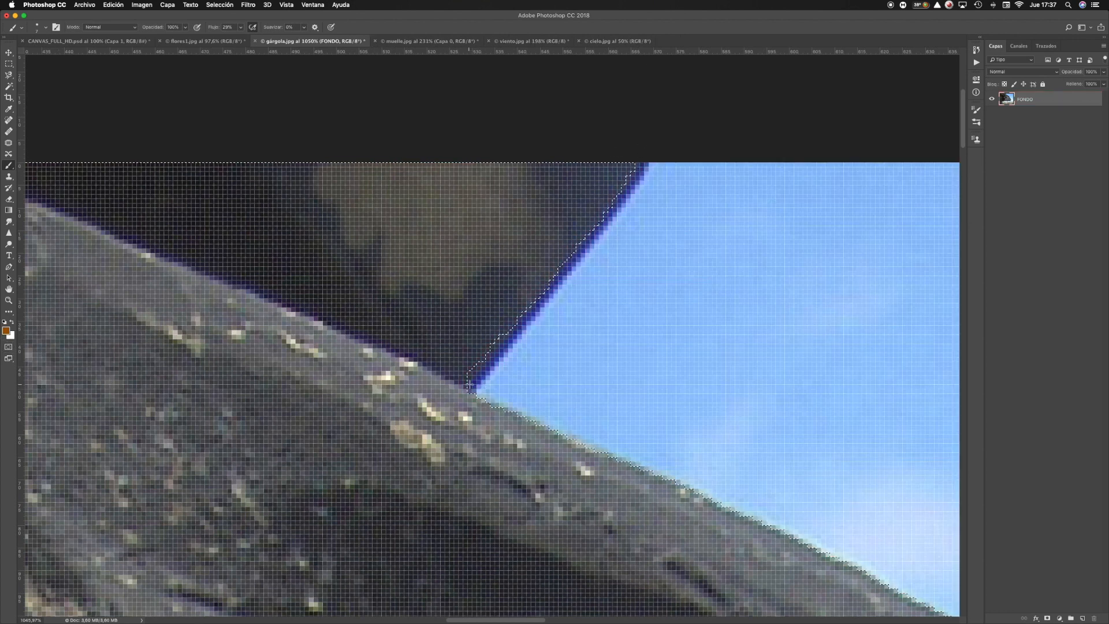
left_click(8, 347)
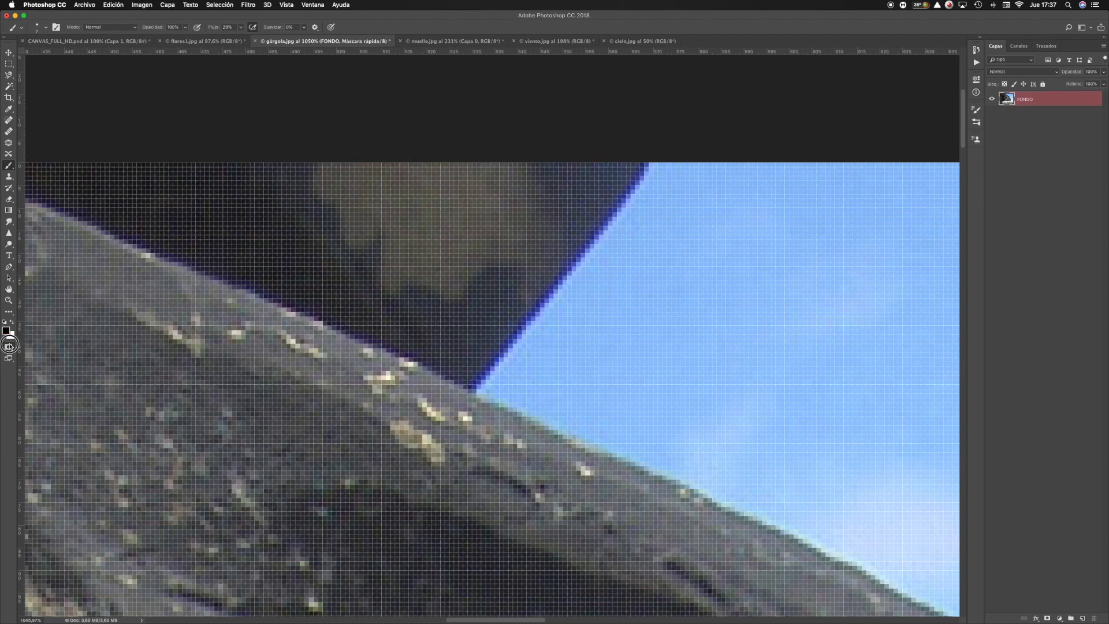
left_click_drag(514, 377, 505, 379)
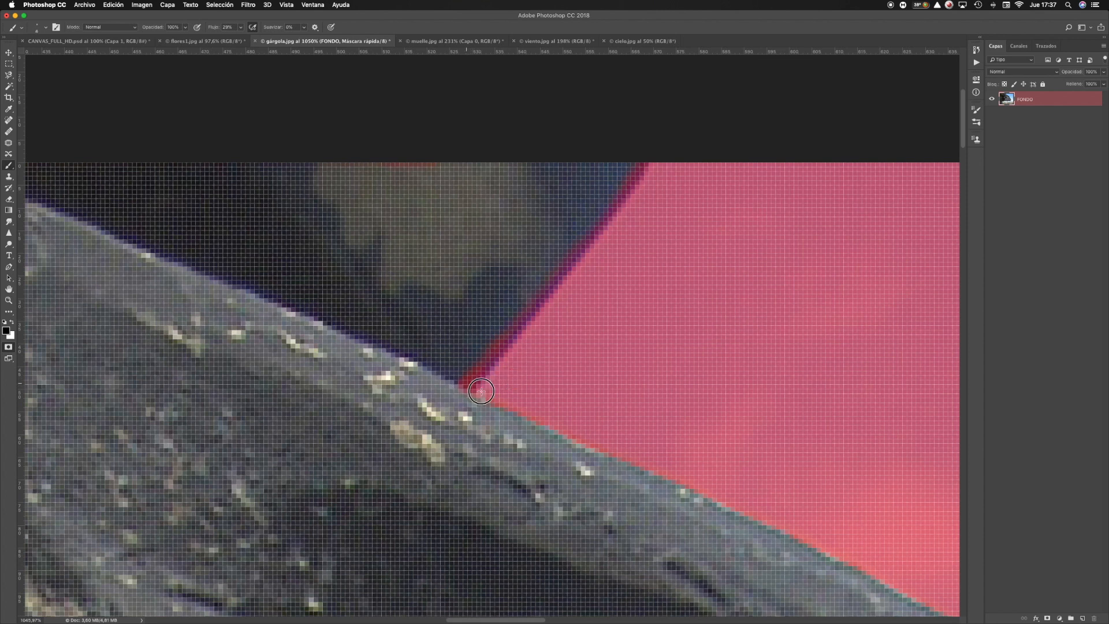
Paint the blue-green fringe along the gargoyle's sloping upper edge, from the dark stone corner downward, into the Quick Mask with the black Brush
mouse_move(710, 425)
left_mouse_down()
mouse_move(678, 435)
mouse_move(721, 438)
mouse_move(705, 337)
mouse_move(714, 384)
mouse_move(667, 401)
left_mouse_up()
mouse_move(719, 314)
left_mouse_down()
mouse_move(720, 275)
mouse_move(728, 356)
mouse_move(720, 249)
mouse_move(723, 361)
mouse_move(754, 319)
mouse_move(693, 324)
mouse_move(728, 309)
mouse_move(718, 272)
mouse_move(676, 262)
mouse_move(687, 278)
left_mouse_up()
scroll(748, 401, "down", 3)
scroll(748, 401, "right", 3)
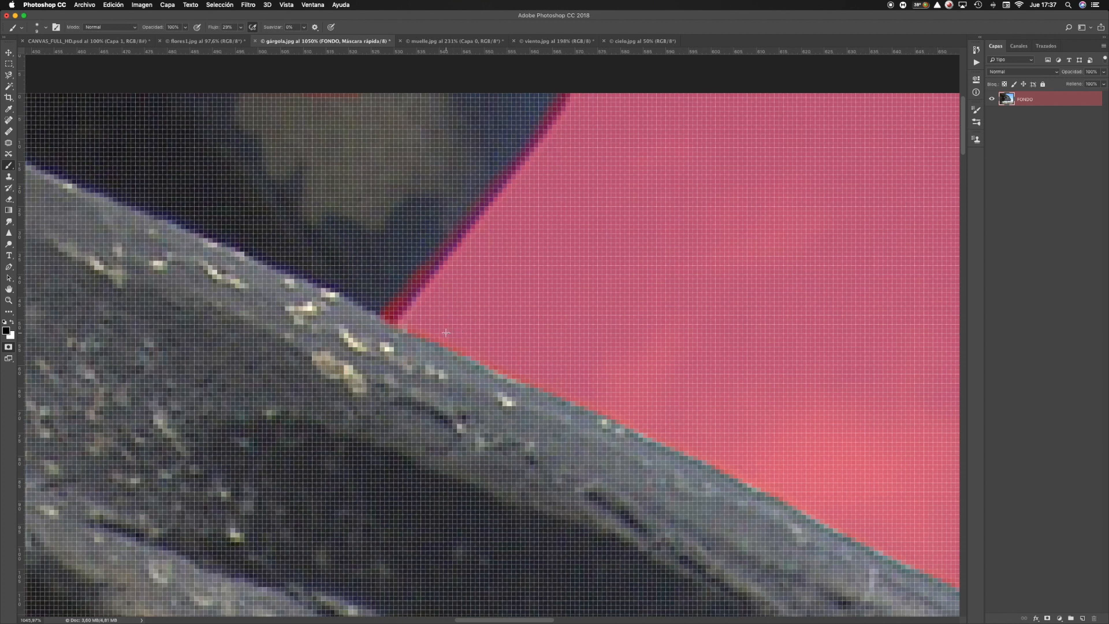
left_click_drag(426, 324, 598, 388)
mouse_move(663, 407)
left_mouse_down()
mouse_move(387, 196)
mouse_move(354, 197)
left_mouse_up()
mouse_move(707, 389)
left_mouse_down()
mouse_move(550, 320)
mouse_move(467, 262)
mouse_move(418, 249)
left_mouse_up()
left_click_drag(841, 361, 589, 264)
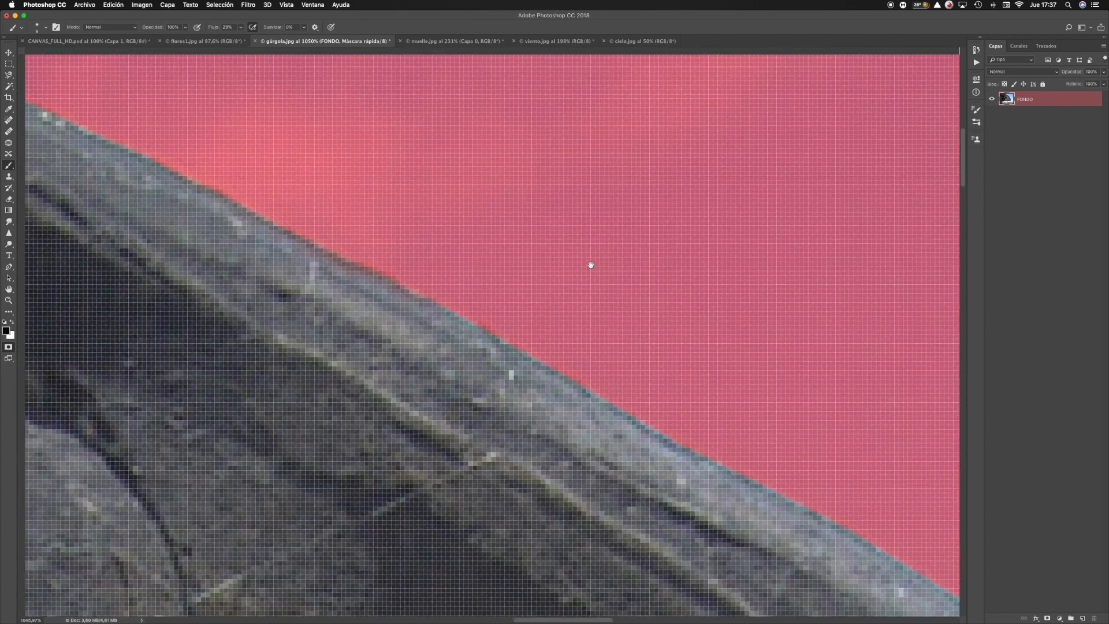
left_click_drag(504, 325, 610, 387)
Paint the fringe on the rounded front of the gargoyle's crest, down to the notch above the eye ring, into the Quick Mask
left_click_drag(796, 396, 347, 90)
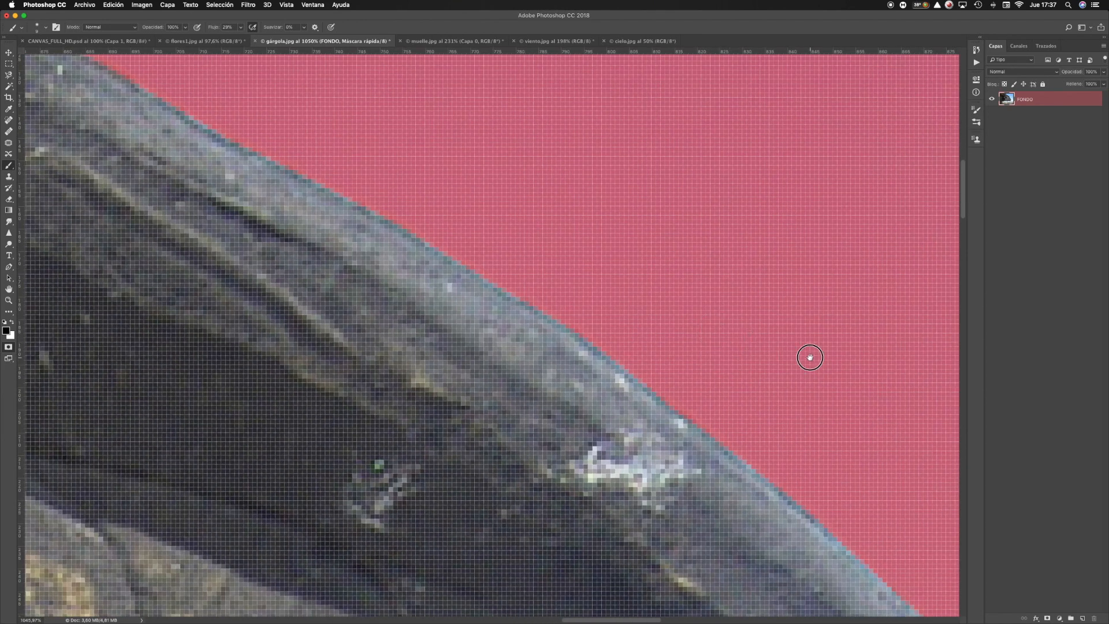
left_click_drag(809, 356, 264, 58)
left_click_drag(280, 304, 230, 42)
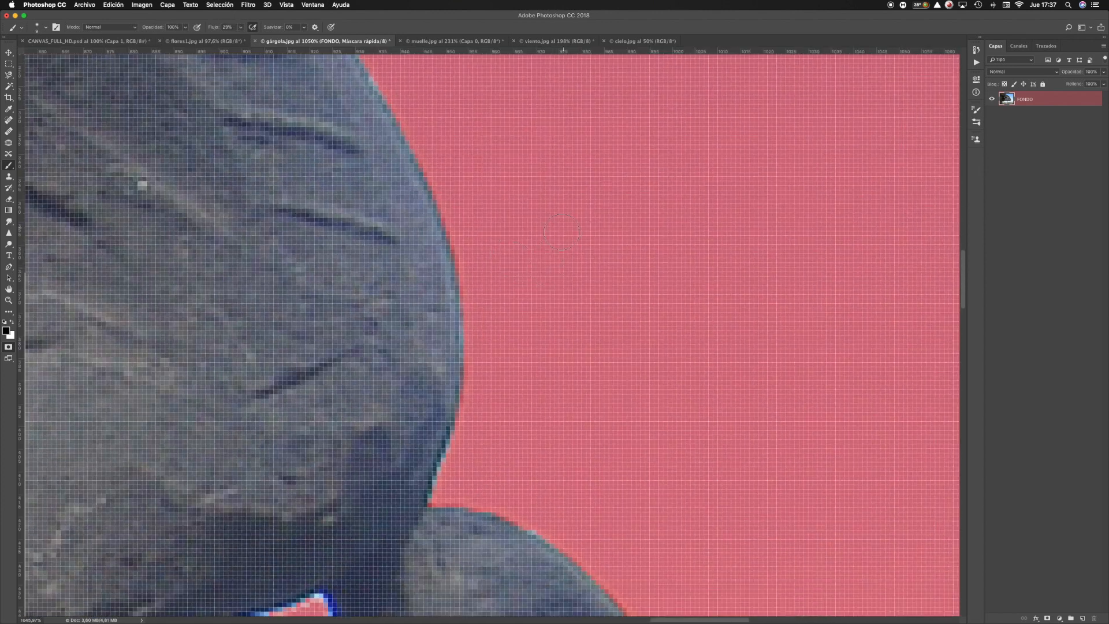
mouse_move(471, 439)
left_mouse_down()
mouse_move(455, 482)
mouse_move(488, 358)
mouse_move(485, 296)
mouse_move(461, 277)
left_mouse_up()
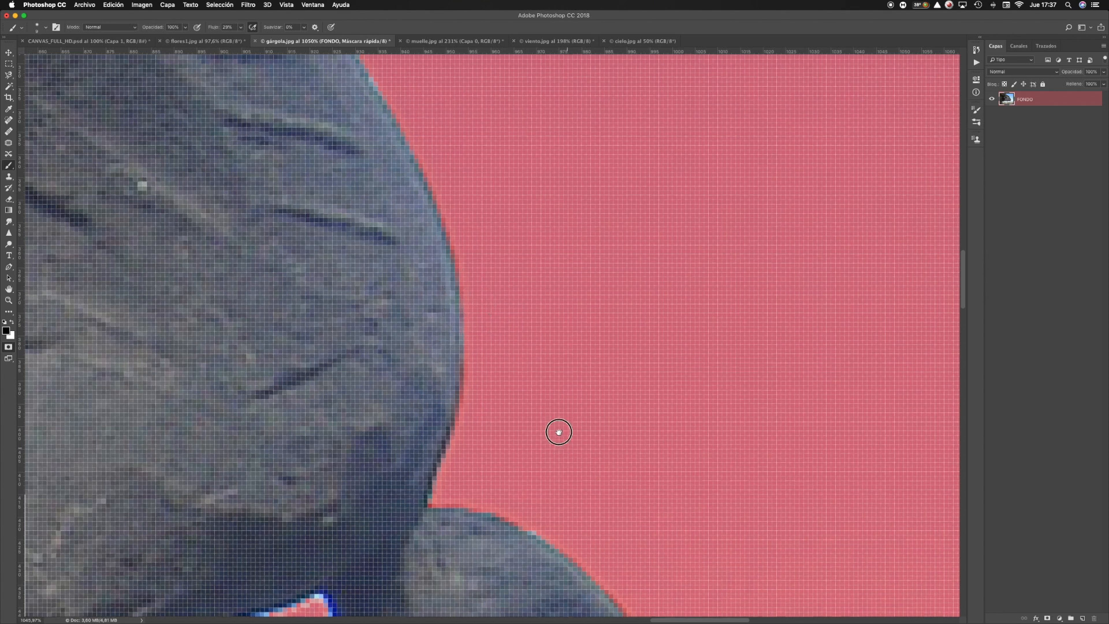
Paint the thin fringe around the gargoyle's protruding eye ring and down the bridge of the snout into the Quick Mask
left_click_drag(558, 432, 503, 297)
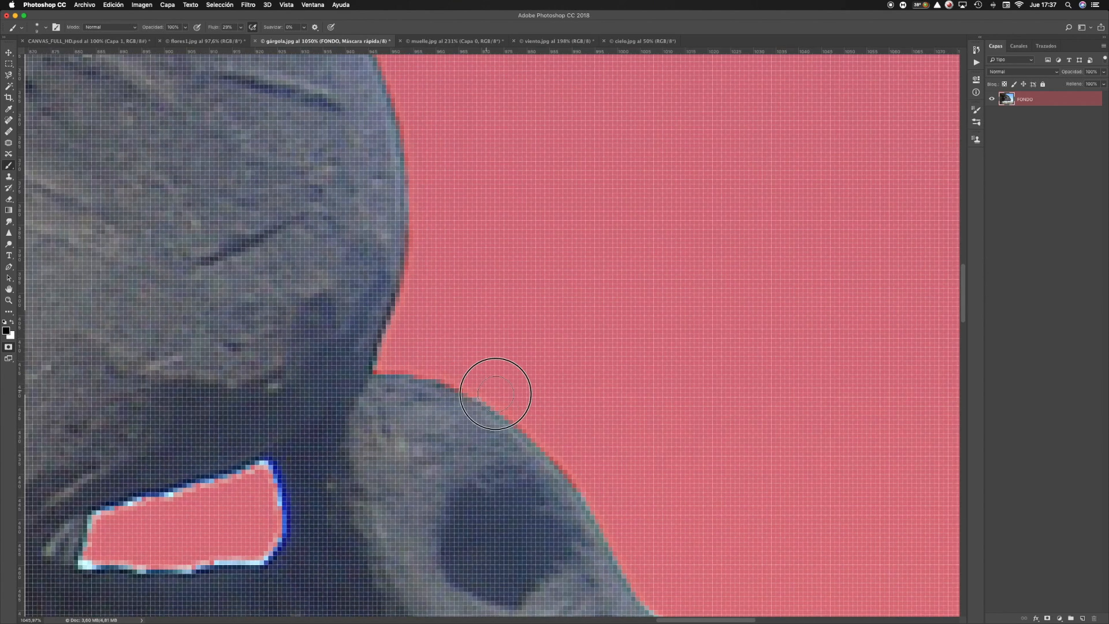
left_click_drag(573, 388, 466, 248)
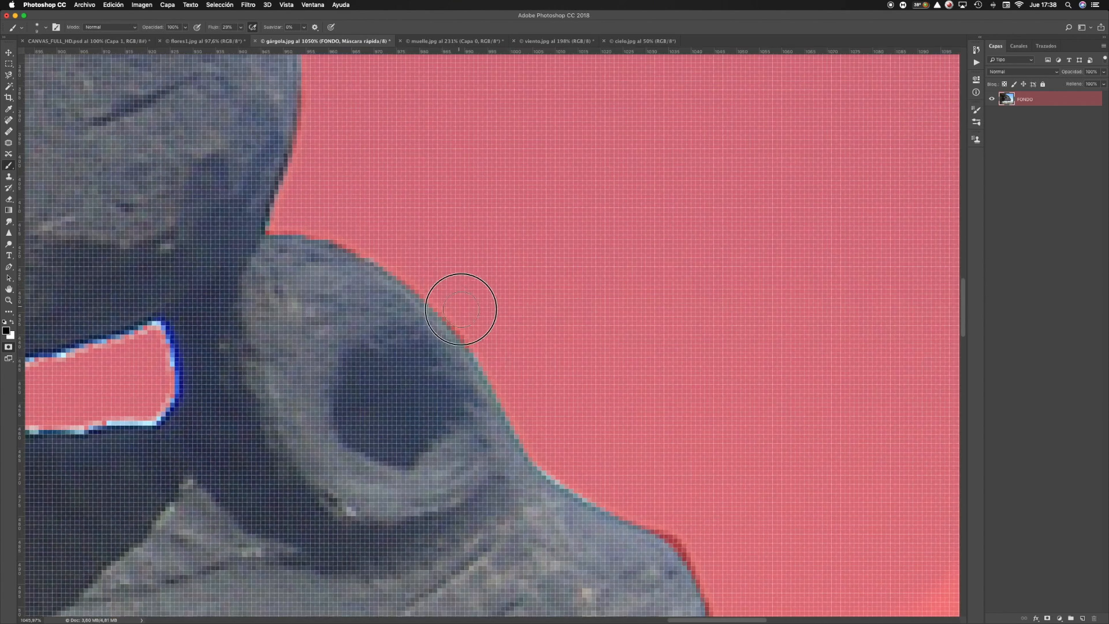
mouse_move(503, 376)
left_mouse_down()
mouse_move(516, 404)
mouse_move(550, 423)
mouse_move(542, 440)
mouse_move(560, 470)
mouse_move(628, 505)
mouse_move(583, 484)
mouse_move(538, 439)
mouse_move(564, 471)
mouse_move(634, 505)
mouse_move(539, 441)
left_mouse_up()
left_click_drag(673, 490, 537, 269)
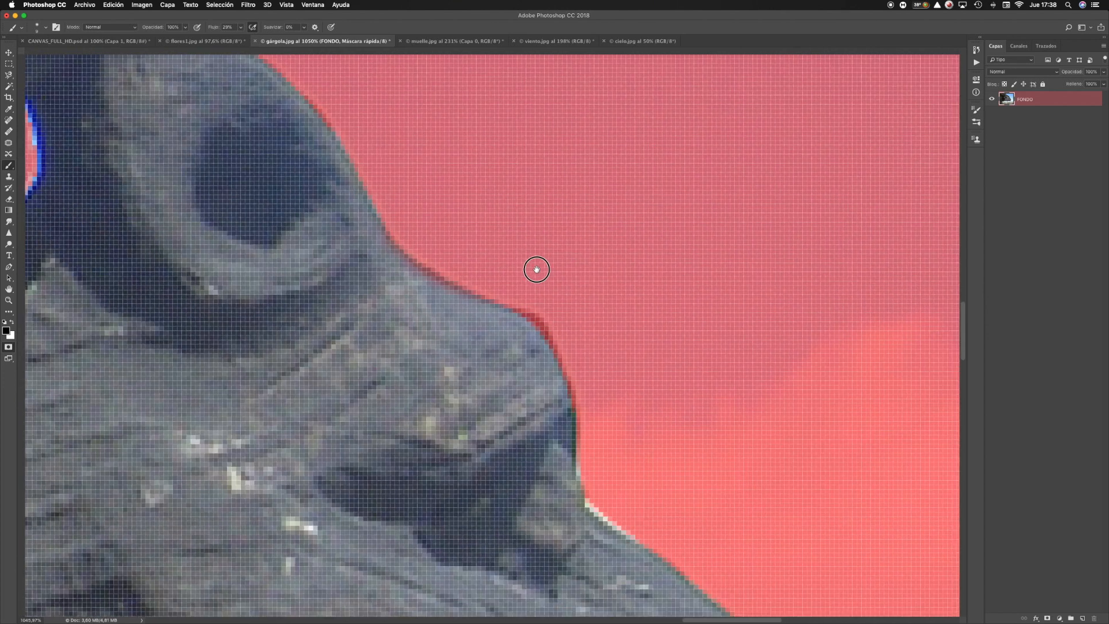
mouse_move(607, 448)
left_mouse_down()
mouse_move(578, 463)
mouse_move(585, 514)
mouse_move(639, 546)
mouse_move(590, 505)
mouse_move(592, 519)
mouse_move(641, 547)
mouse_move(589, 523)
mouse_move(582, 492)
mouse_move(599, 529)
left_mouse_up()
Paint the bright blue fringe of the small sky gap behind the eye into the Quick Mask, check the selection outline, and undo a stray stroke
left_click_drag(569, 290, 1006, 322)
right_click(392, 195)
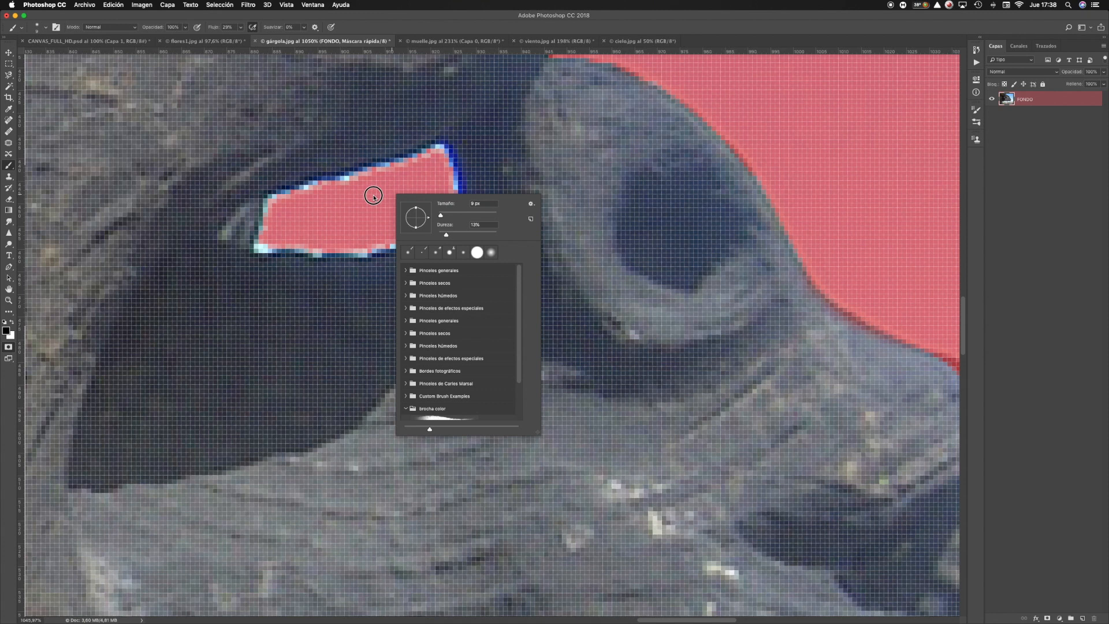
key("Escape")
mouse_move(366, 201)
left_mouse_down()
mouse_move(307, 190)
mouse_move(375, 176)
mouse_move(325, 185)
mouse_move(439, 144)
mouse_move(459, 193)
mouse_move(447, 235)
mouse_move(459, 210)
mouse_move(446, 154)
mouse_move(454, 164)
mouse_move(453, 222)
mouse_move(440, 243)
mouse_move(257, 250)
mouse_move(274, 201)
mouse_move(370, 175)
mouse_move(270, 198)
mouse_move(256, 240)
mouse_move(432, 245)
mouse_move(413, 242)
mouse_move(450, 198)
mouse_move(450, 156)
mouse_move(422, 174)
left_mouse_up()
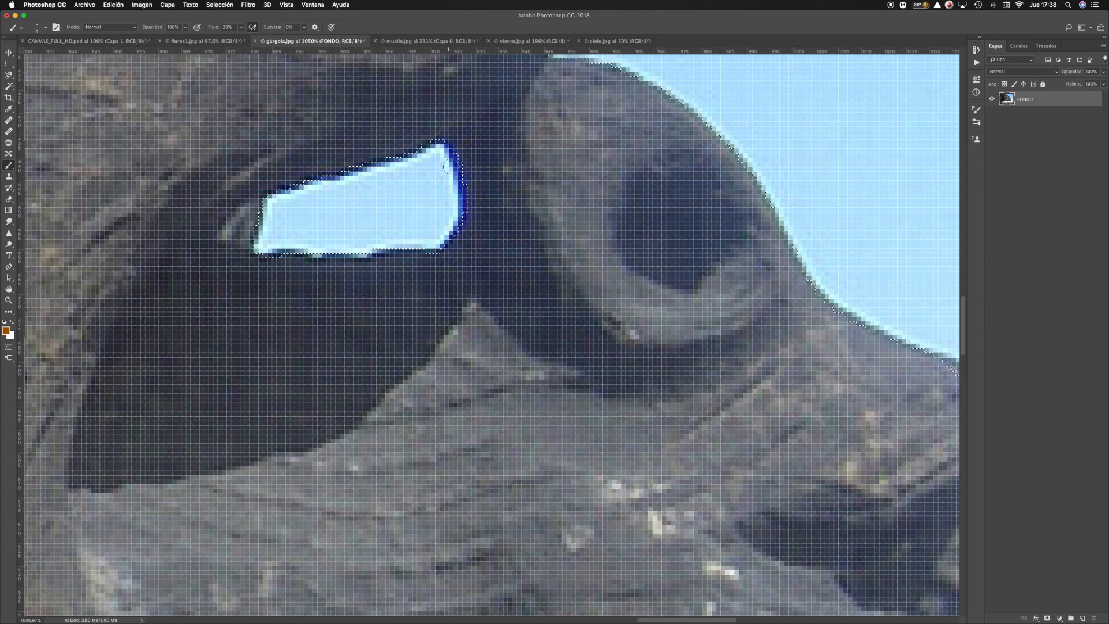
key("d")
key("q")
left_click_drag(744, 173, 557, 62)
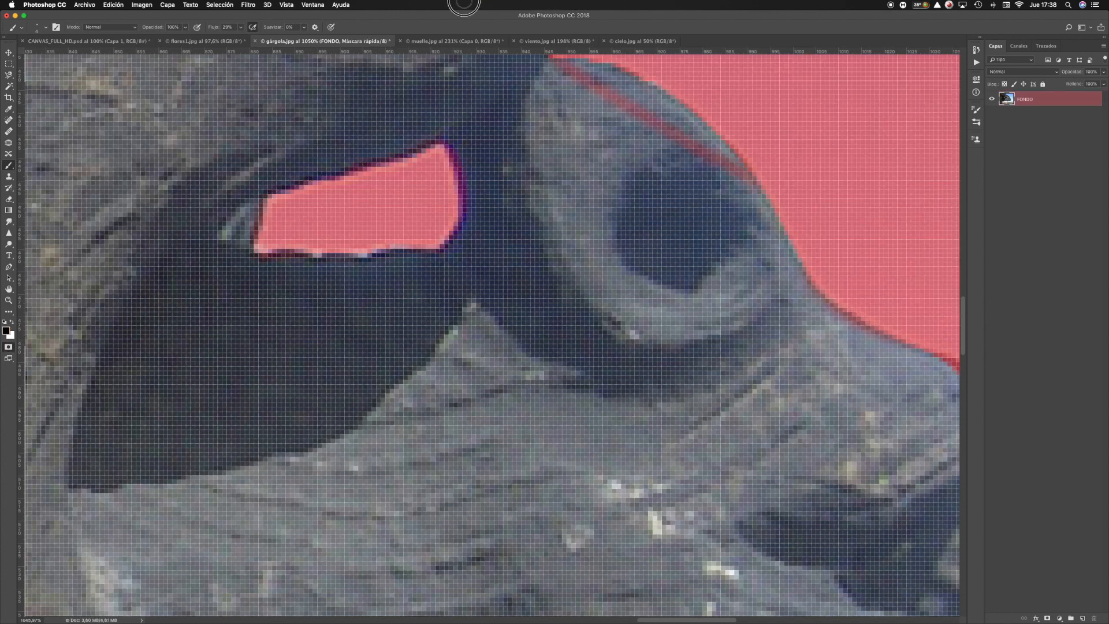
key("super+z")
Paint the remaining fringe along the gargoyle's muzzle and upper lip into the Quick Mask, including the bright pixels at the mouth
left_click_drag(702, 229, 400, 34)
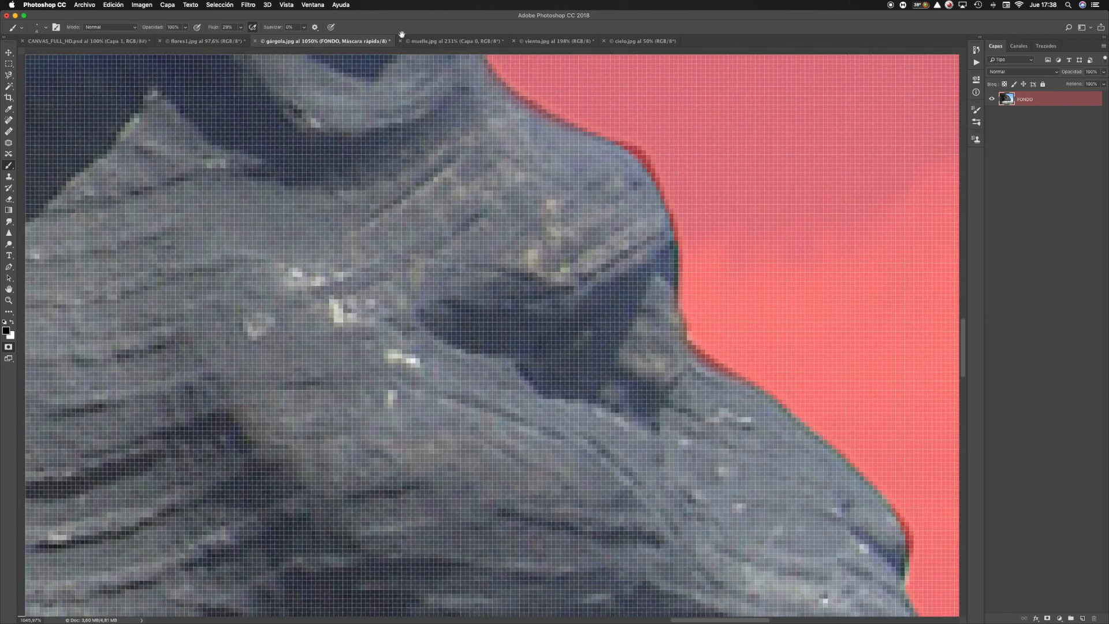
left_click_drag(540, 272, 560, 373)
key("super+r")
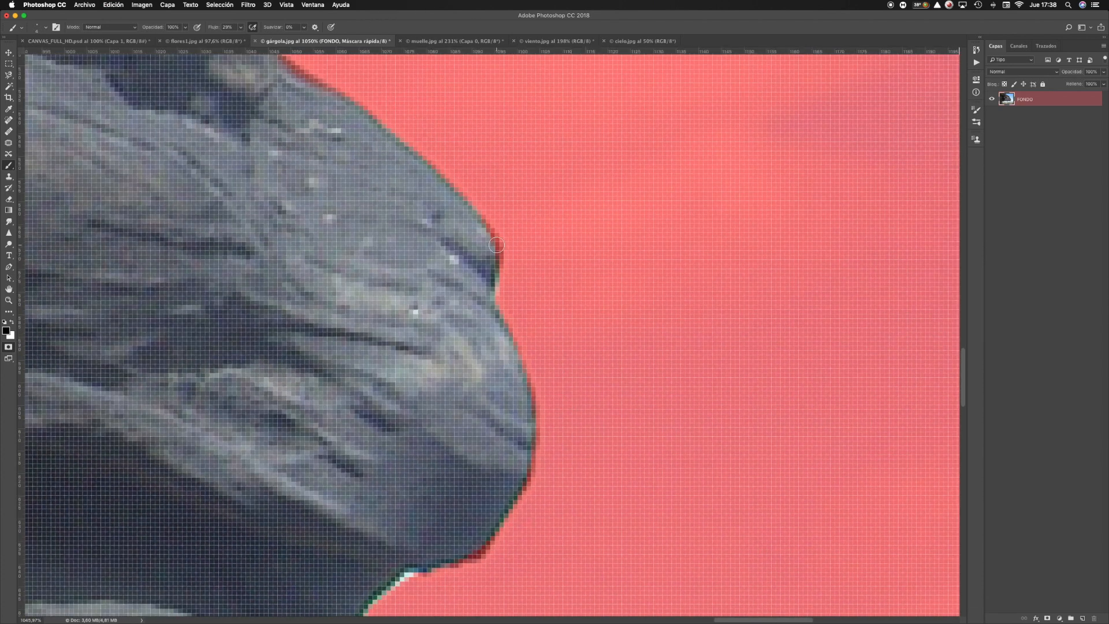
scroll(520, 277, "down", 5)
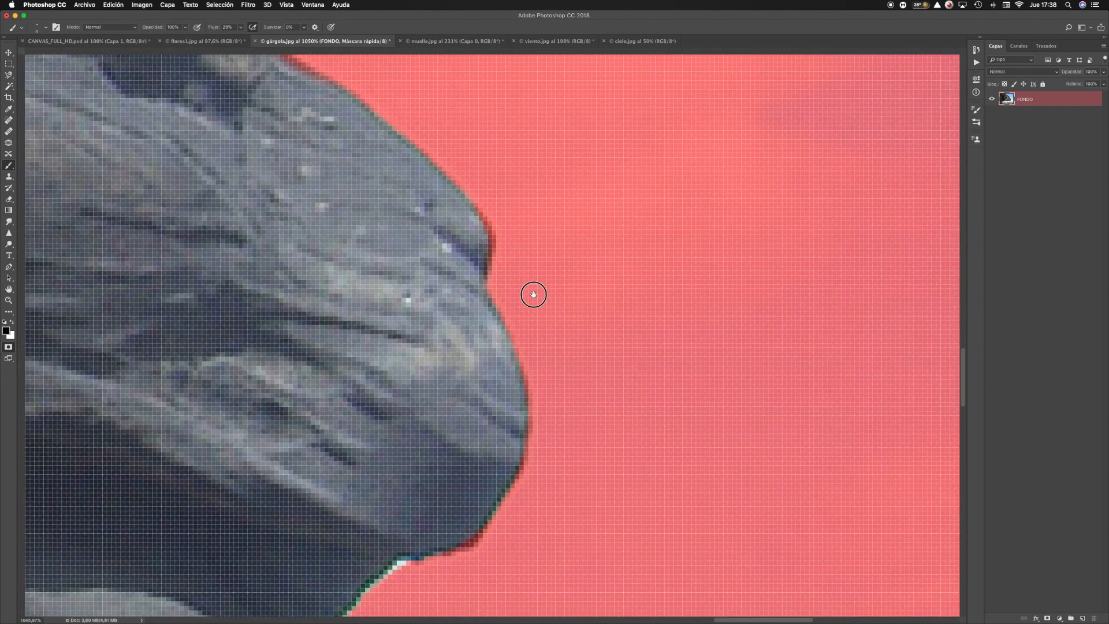
mouse_move(436, 350)
left_mouse_down()
mouse_move(377, 358)
mouse_move(354, 379)
mouse_move(364, 362)
mouse_move(342, 394)
mouse_move(374, 203)
mouse_move(377, 264)
mouse_move(308, 332)
mouse_move(376, 275)
left_mouse_up()
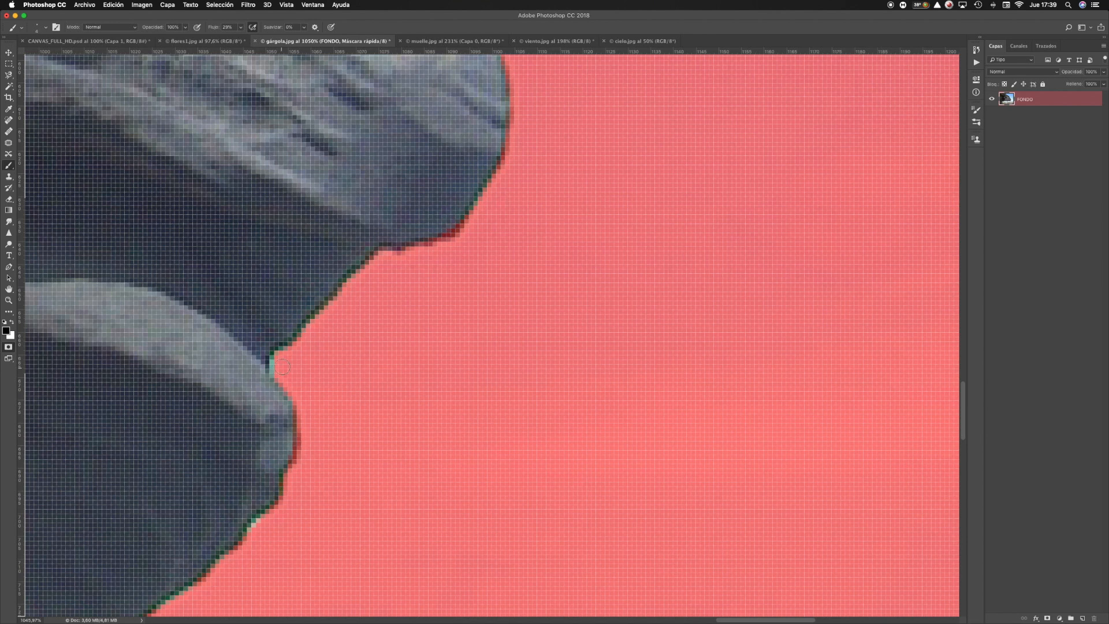
Paint the pale fringe at the mouth corner and around the gargoyle's lower lip and chin into the Quick Mask
mouse_move(349, 410)
left_mouse_down()
mouse_move(388, 237)
mouse_move(258, 388)
left_mouse_up()
mouse_move(287, 279)
left_mouse_down()
mouse_move(325, 149)
mouse_move(278, 231)
mouse_move(220, 274)
mouse_move(160, 296)
mouse_move(110, 276)
left_mouse_up()
mouse_move(163, 242)
left_mouse_down()
mouse_move(422, 305)
mouse_move(379, 300)
mouse_move(304, 260)
mouse_move(175, 237)
mouse_move(253, 248)
mouse_move(336, 281)
mouse_move(376, 311)
mouse_move(287, 250)
mouse_move(82, 250)
left_mouse_up()
Paint the dark green fringe along the underside of the gargoyle's jaw into the Quick Mask
left_click_drag(278, 298, 512, 292)
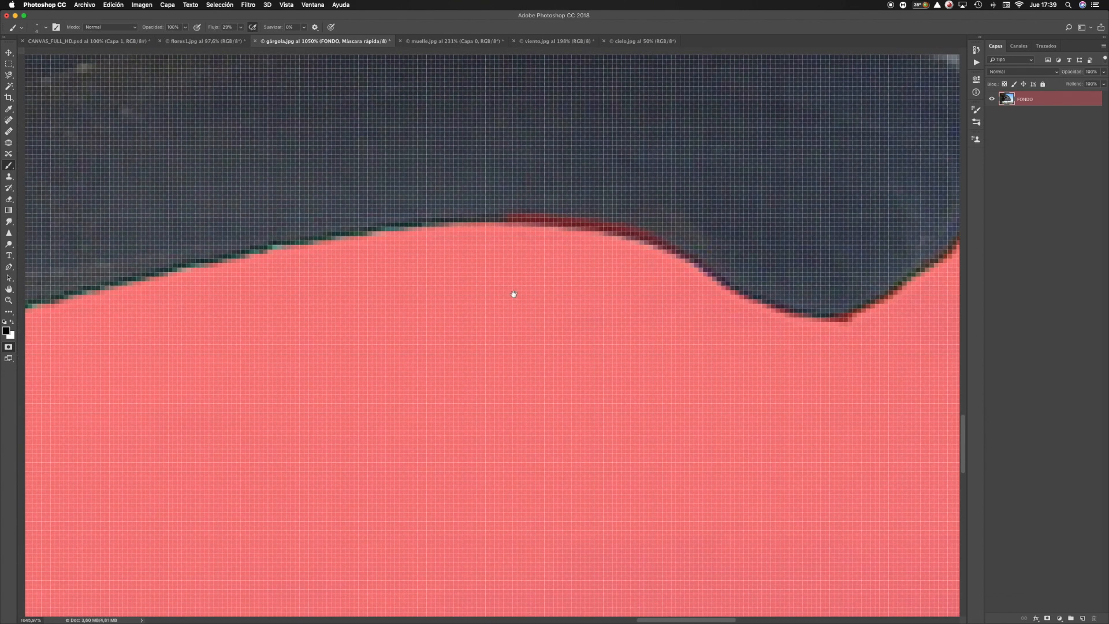
left_click_drag(514, 229, 259, 252)
left_click_drag(359, 307, 594, 226)
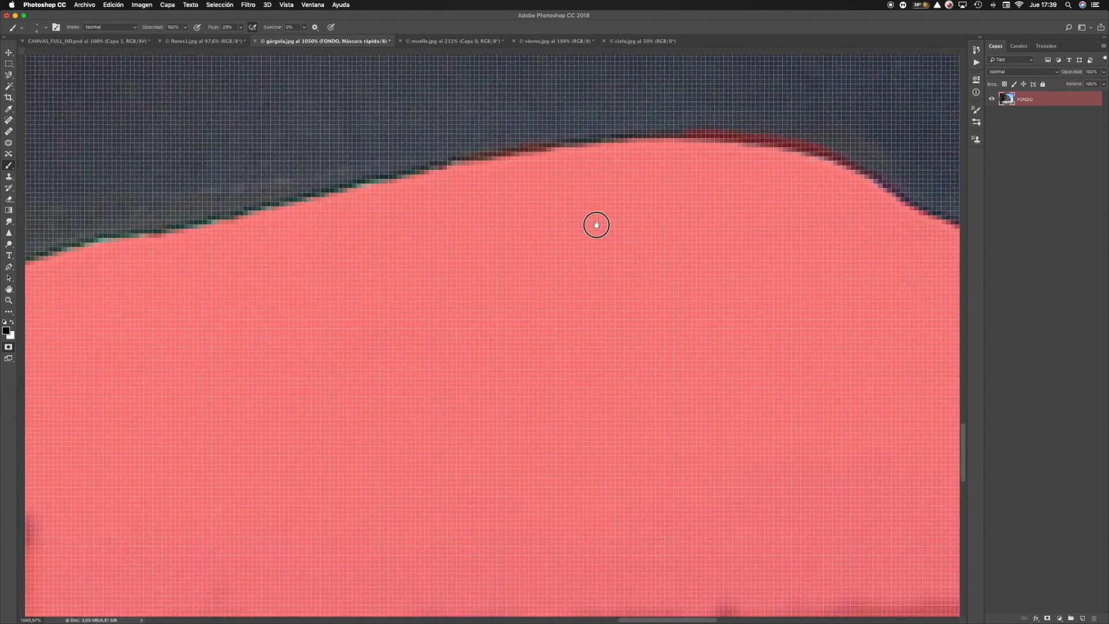
mouse_move(502, 158)
left_mouse_down()
mouse_move(242, 223)
mouse_move(122, 237)
left_mouse_up()
left_click_drag(253, 159, 515, 68)
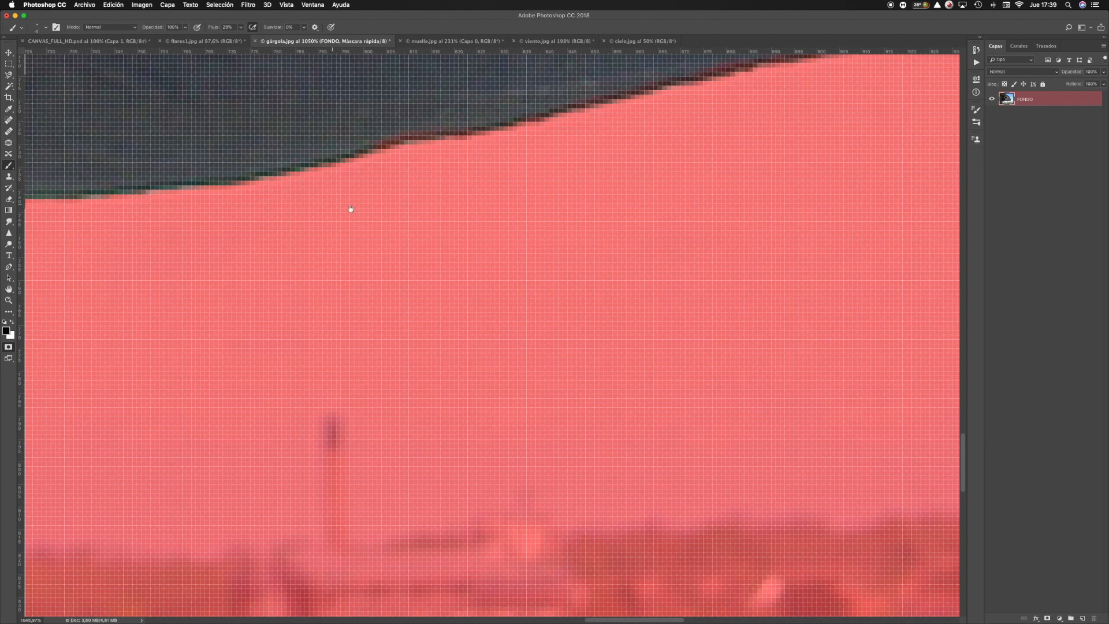
scroll(349, 210, "left", 8)
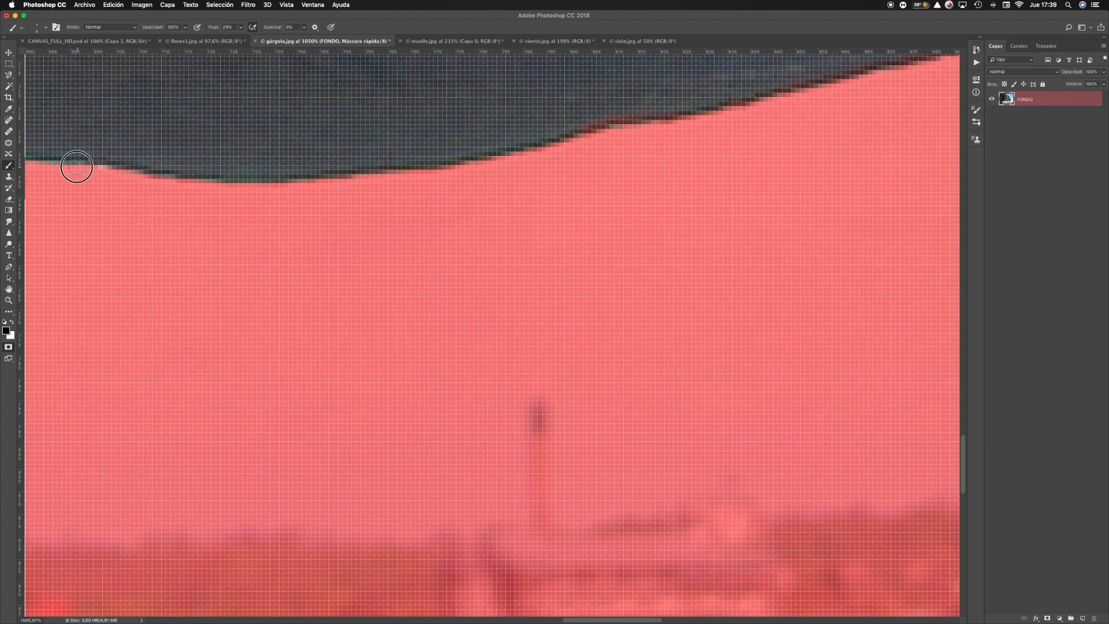
Paint the pale fringe farther along the underside of the gargoyle's neck into the Quick Mask, undoing the last stroke
left_click_drag(225, 140, 787, 184)
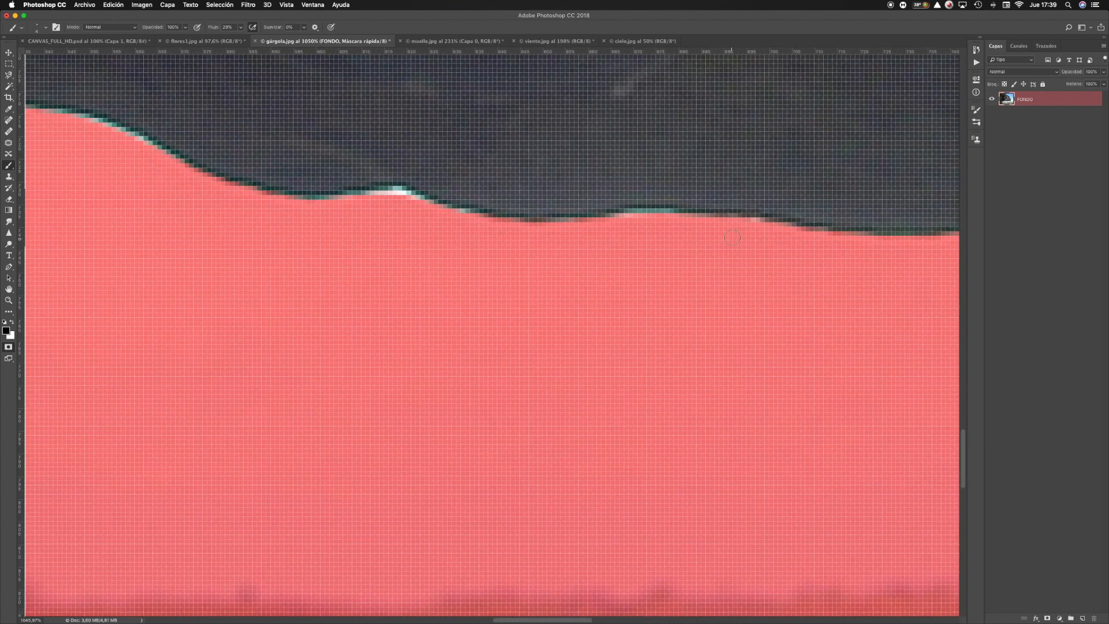
mouse_move(776, 230)
left_mouse_down()
mouse_move(628, 213)
mouse_move(615, 222)
mouse_move(683, 217)
mouse_move(614, 221)
mouse_move(562, 243)
mouse_move(578, 224)
mouse_move(533, 228)
mouse_move(603, 223)
mouse_move(510, 225)
mouse_move(424, 194)
mouse_move(385, 194)
left_mouse_up()
key("super+z")
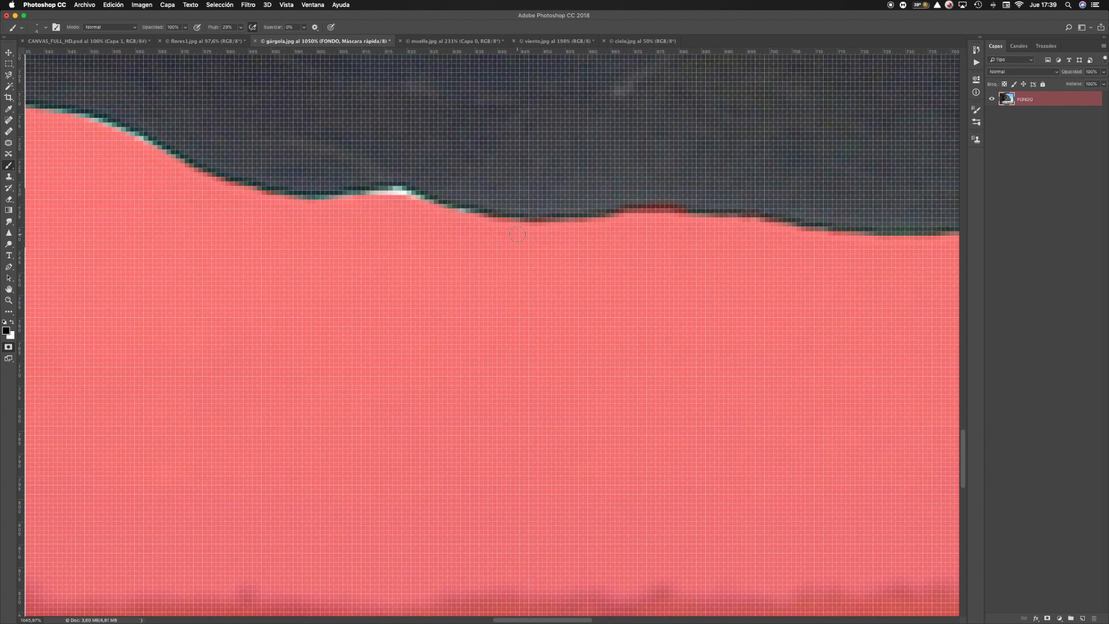
Reduce the brush size and paint the white notch and adjoining pale fringe under the gargoyle's neck into the Quick Mask
key("bracketleft")
key("bracketleft")
key("bracketleft")
mouse_move(419, 201)
left_mouse_down()
mouse_move(363, 200)
mouse_move(392, 193)
mouse_move(428, 211)
left_mouse_up()
left_click_drag(312, 204, 404, 198)
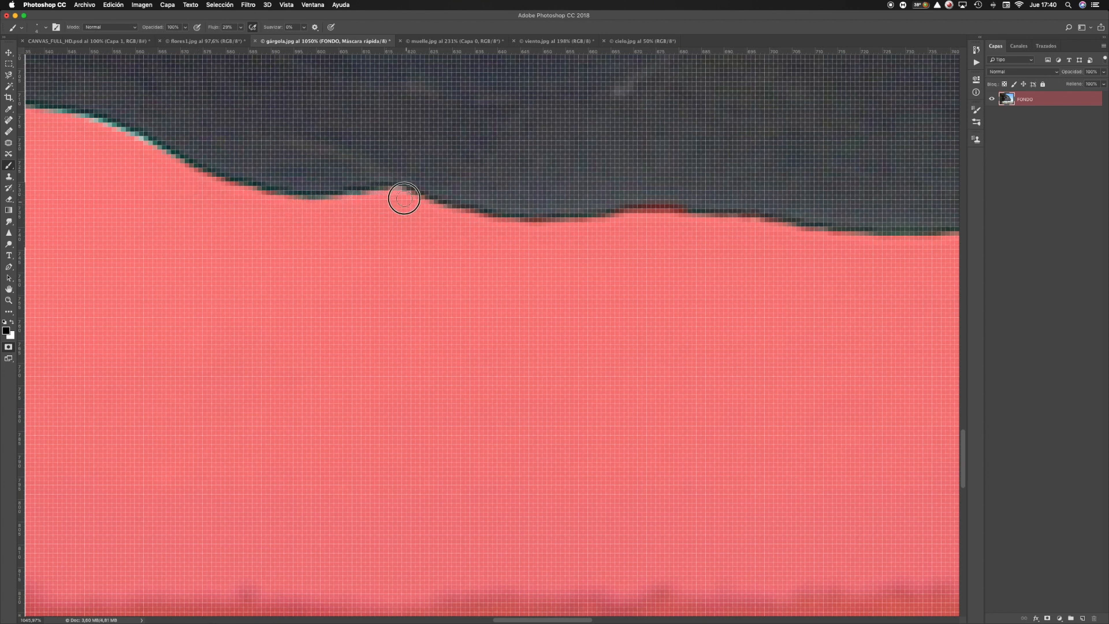
left_click_drag(287, 224, 716, 378)
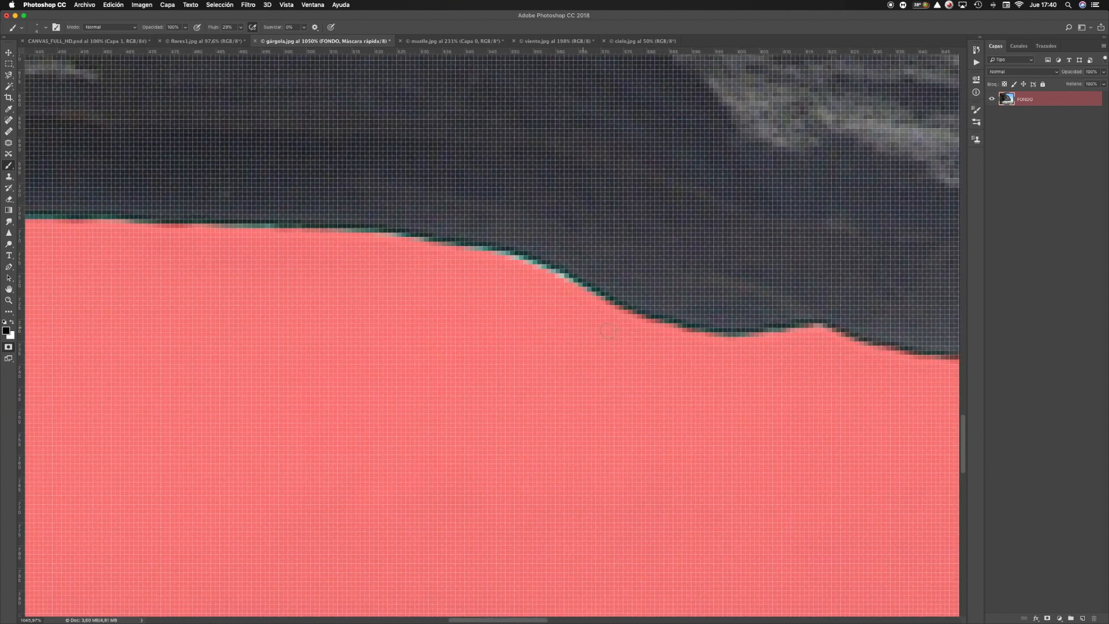
left_click_drag(556, 281, 619, 308)
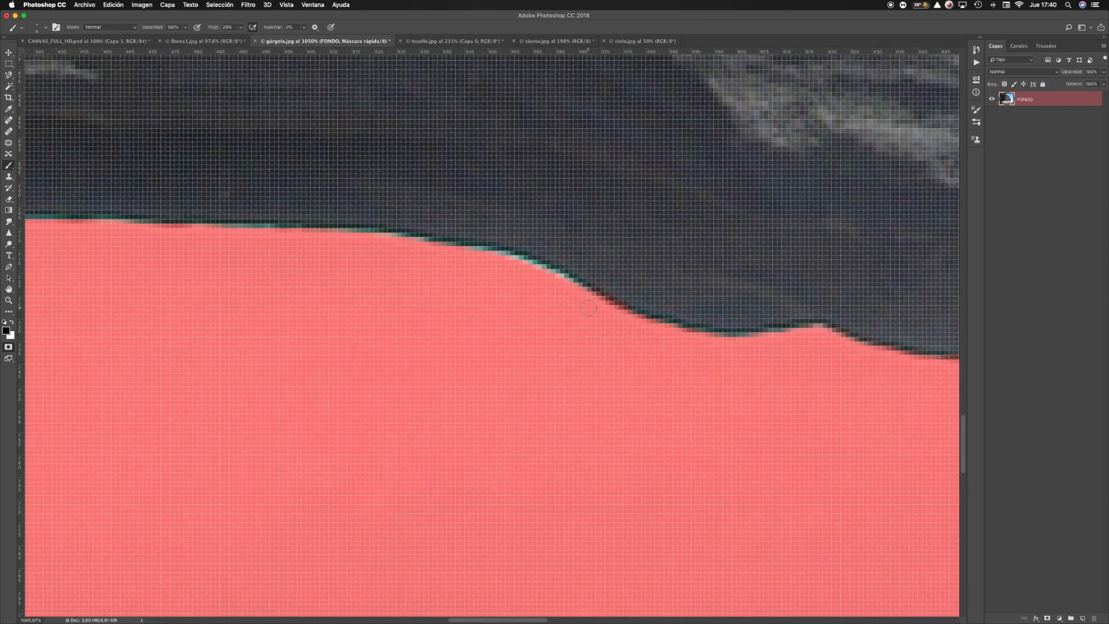
Zoom out to the whole gargoyle and leave Quick Mask to turn the painted mask into a selection
key("z")
left_click_drag(520, 278, 415, 276)
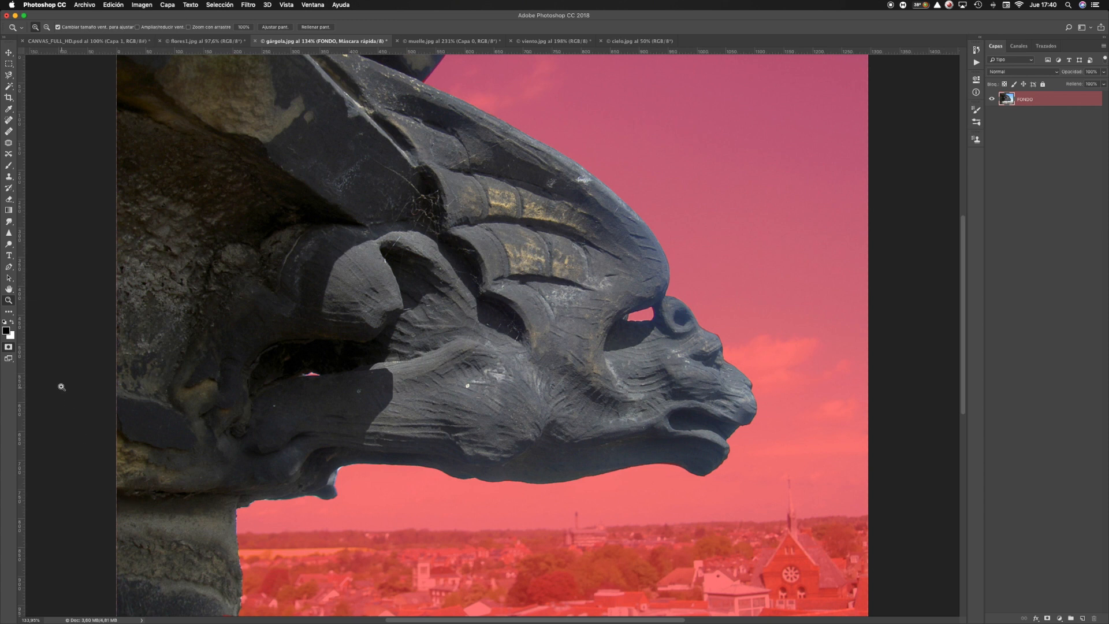
left_click(9, 347)
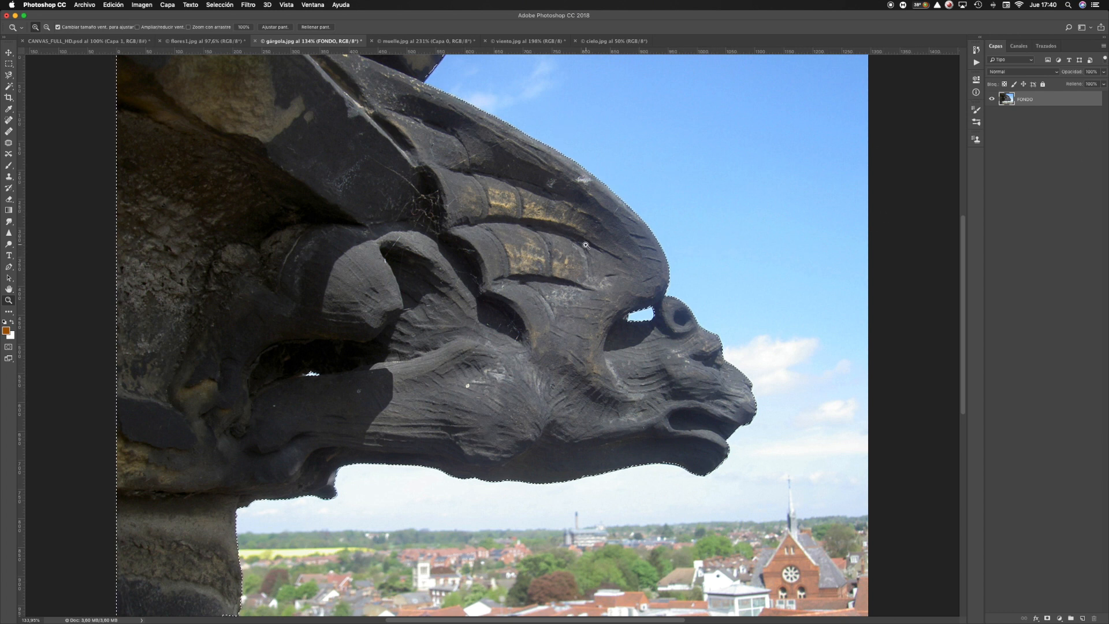
Add a layer mask to the FONDO layer from the gargoyle selection, and disable and re-enable it to compare with the original background
left_click(1047, 618)
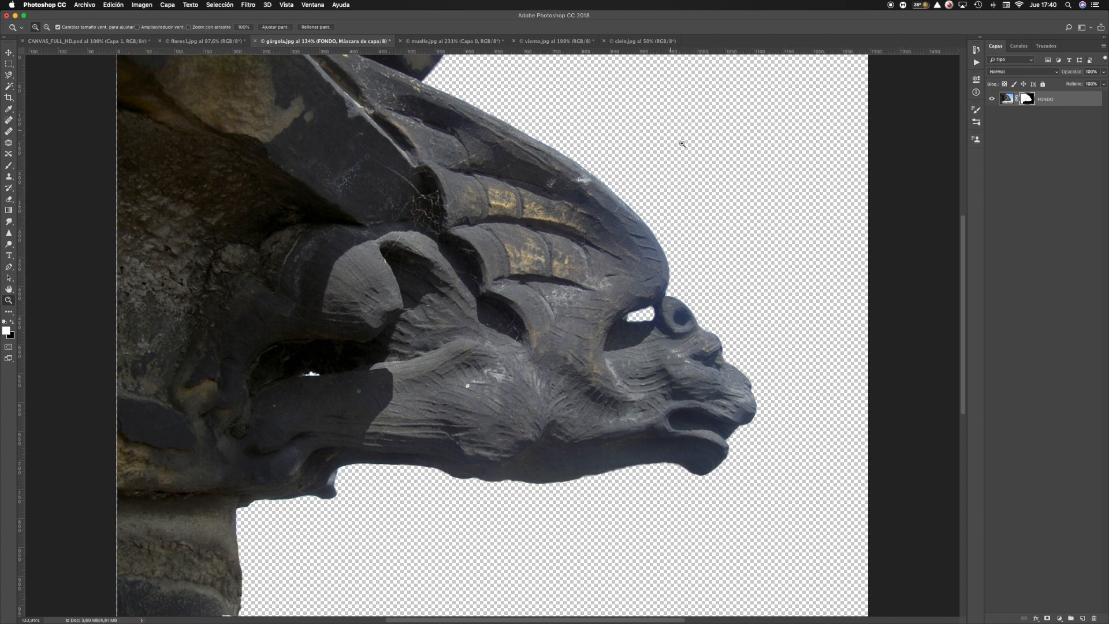
right_click(1025, 99)
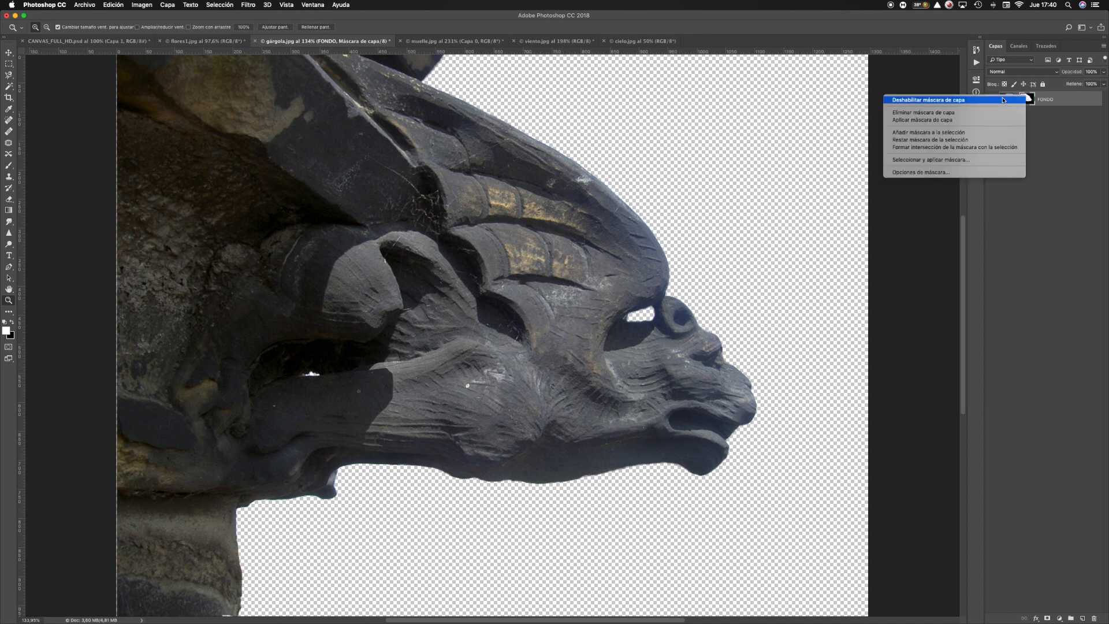
left_click(1002, 99)
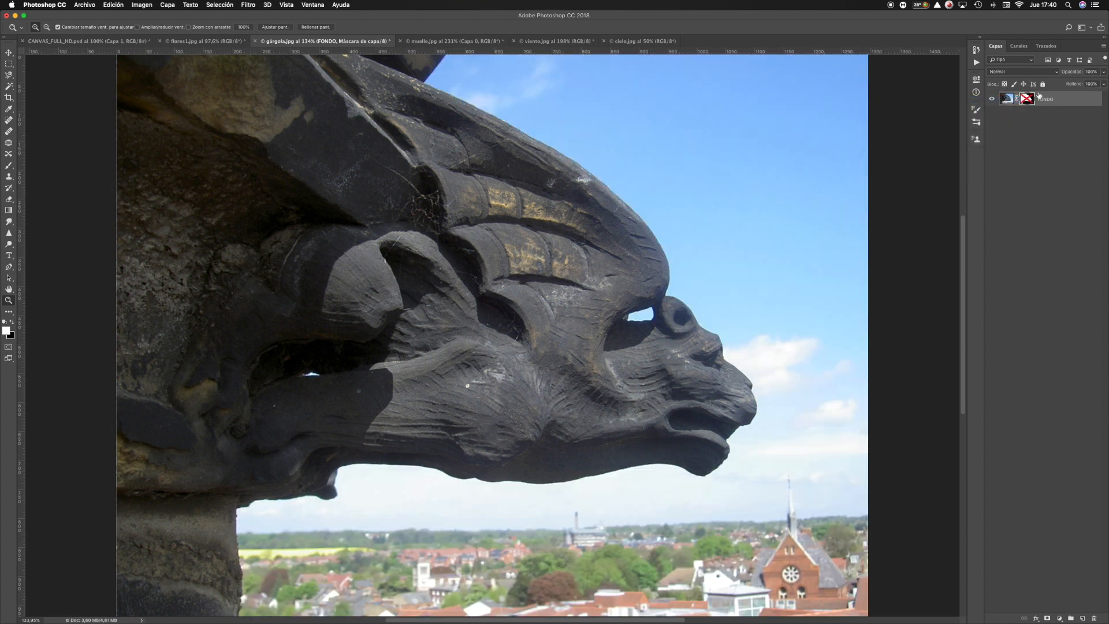
right_click(1024, 98)
left_click(1004, 103)
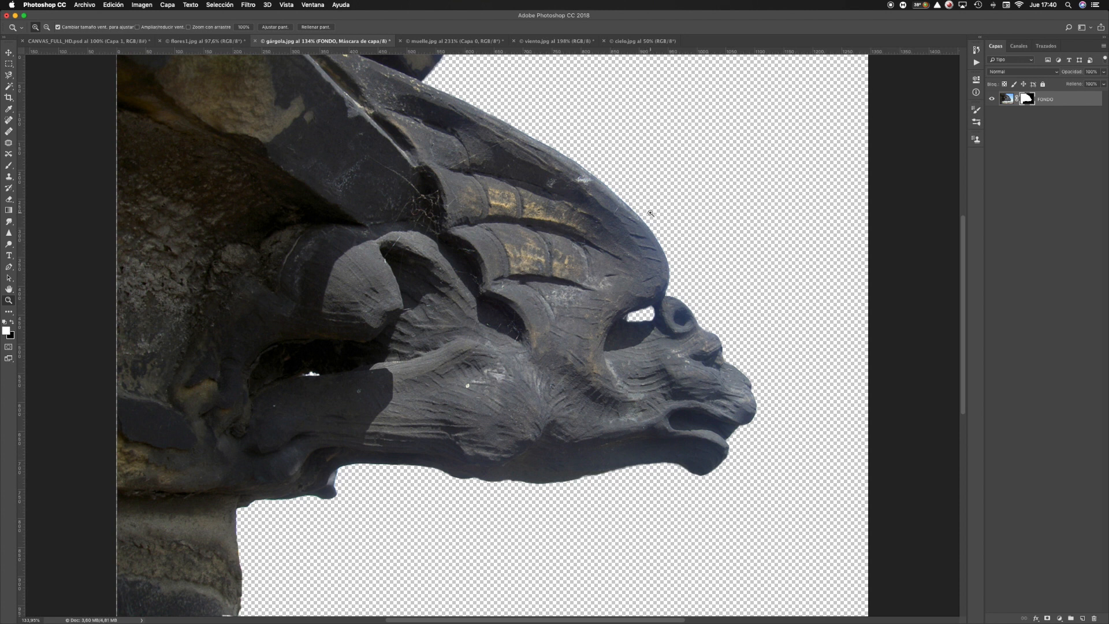
Undo the layer mask on the FONDO layer and return to the active gargoyle selection outside Quick Mask
key("alt+super+z")
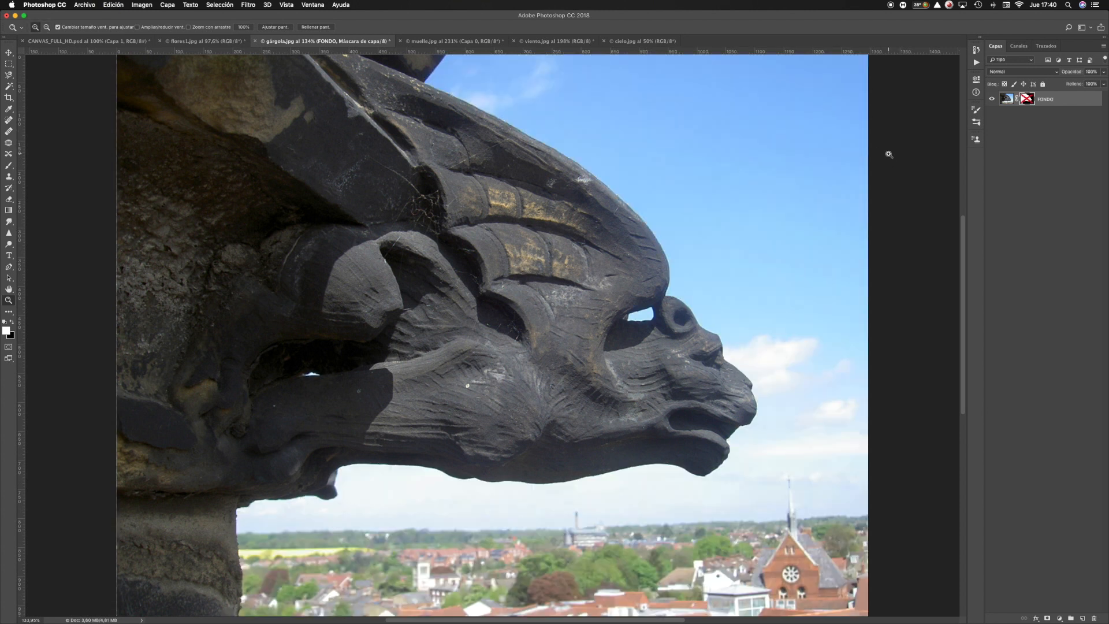
key("shift+super+z")
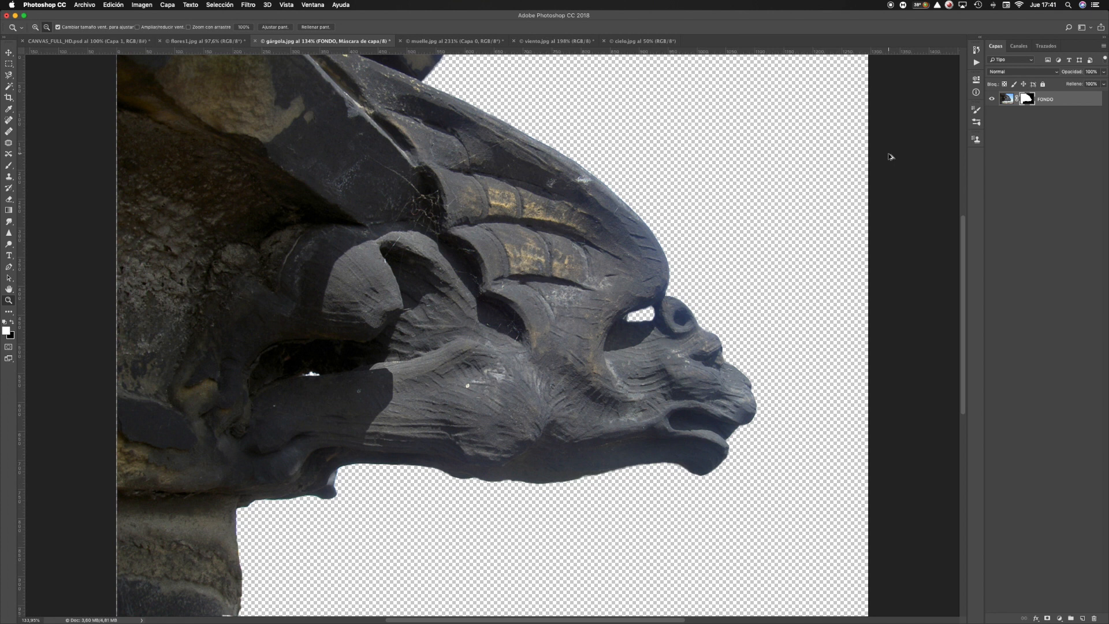
key("alt+super+z")
key("q")
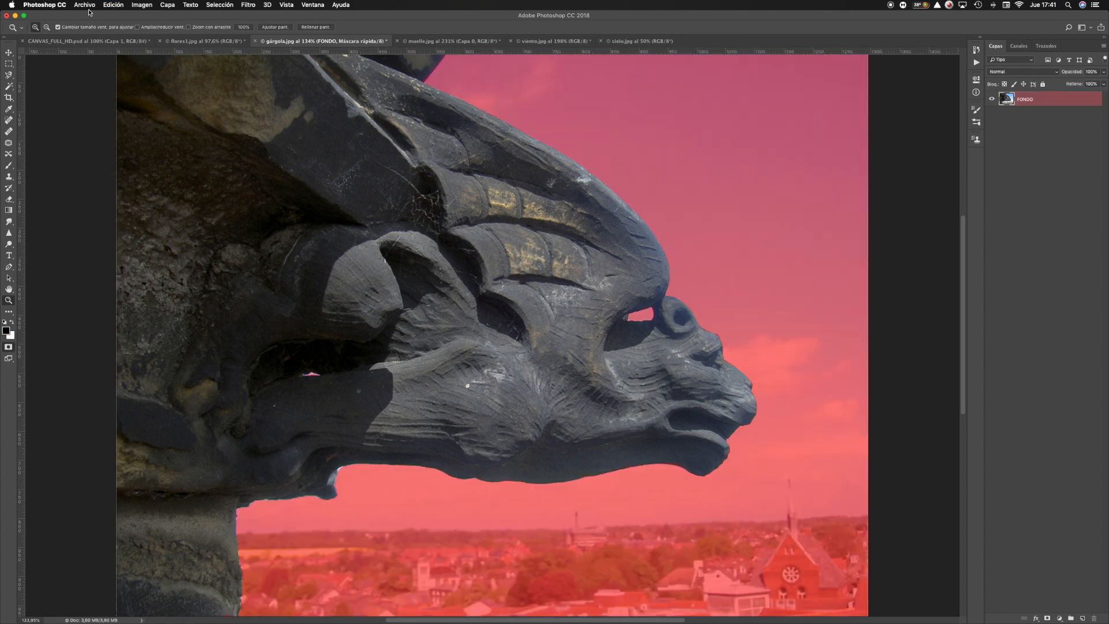
left_click(113, 4)
left_click(138, 27)
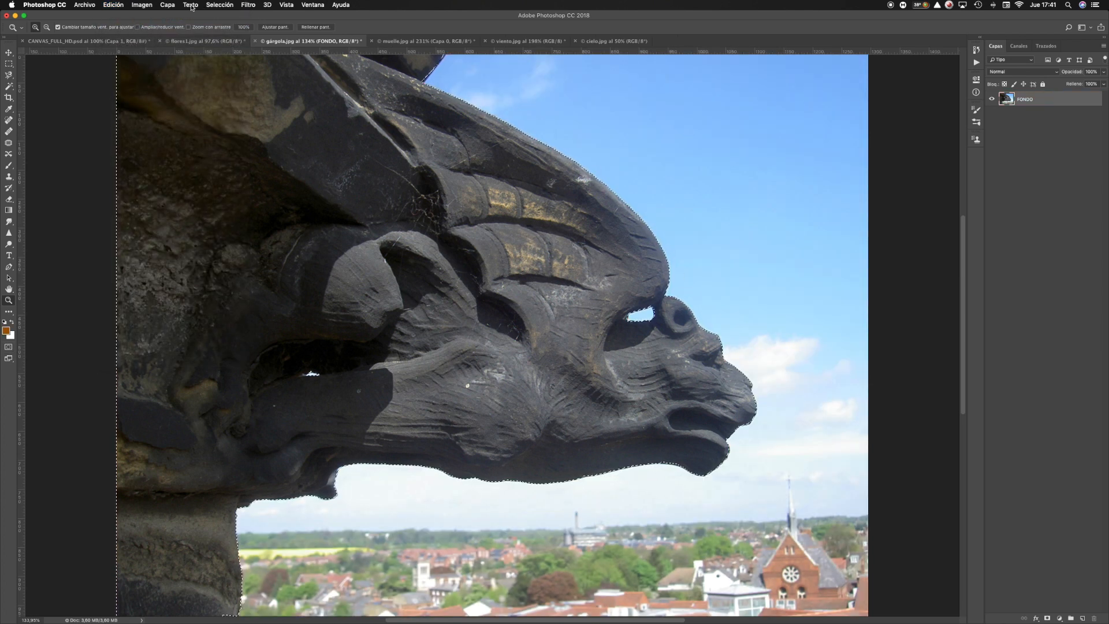
Save the gargoyle selection as a new channel named Gárgola and use the selection to mask the FONDO layer
left_click(220, 5)
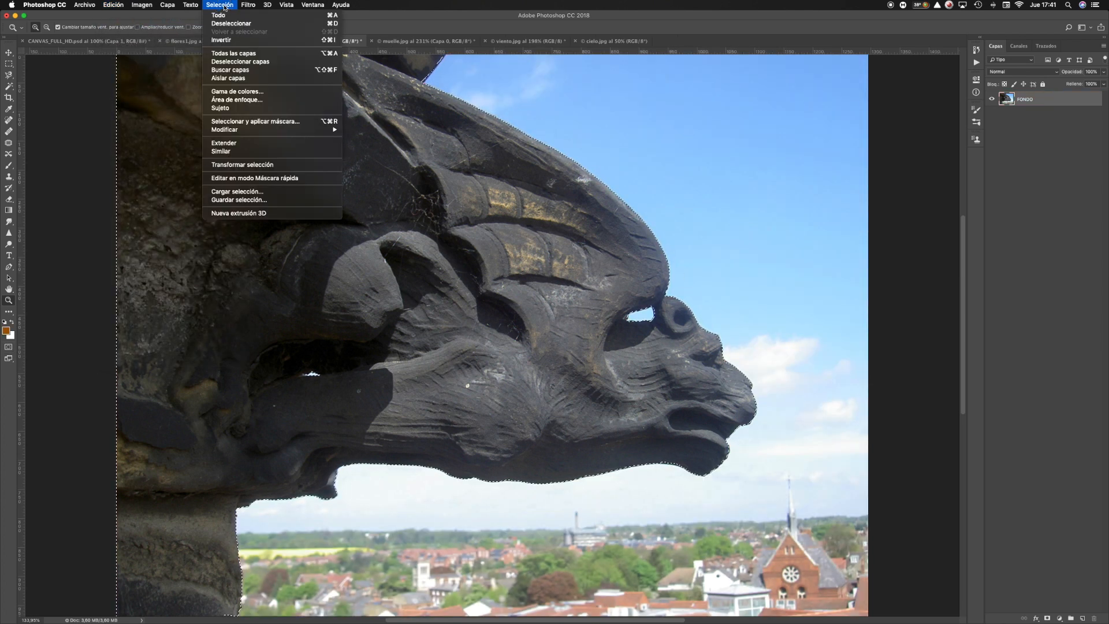
left_click(284, 202)
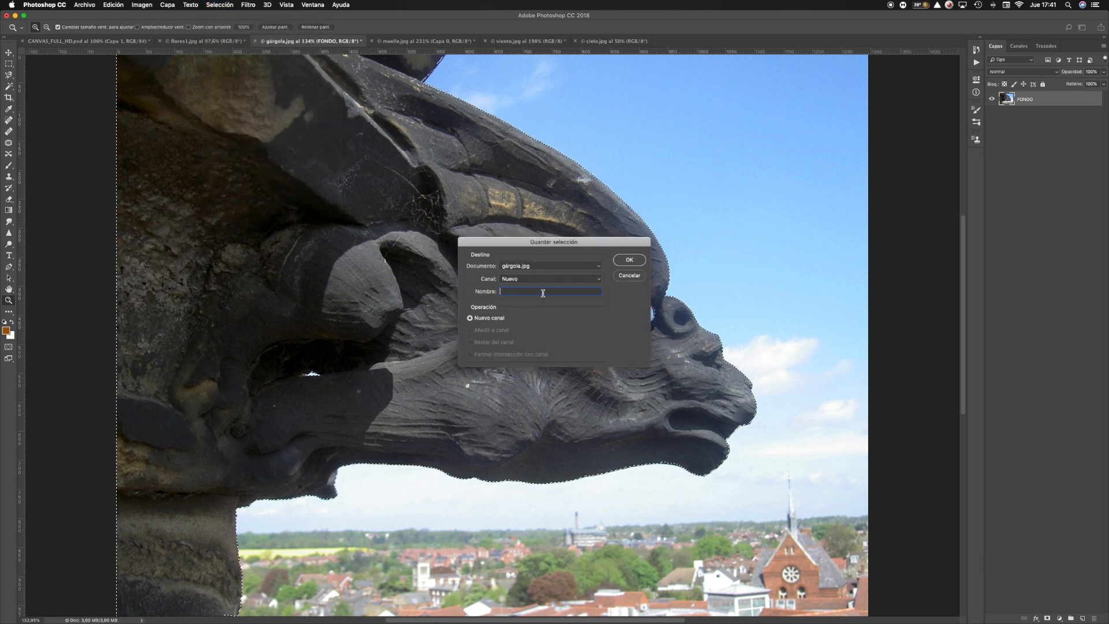
type("Gárgola")
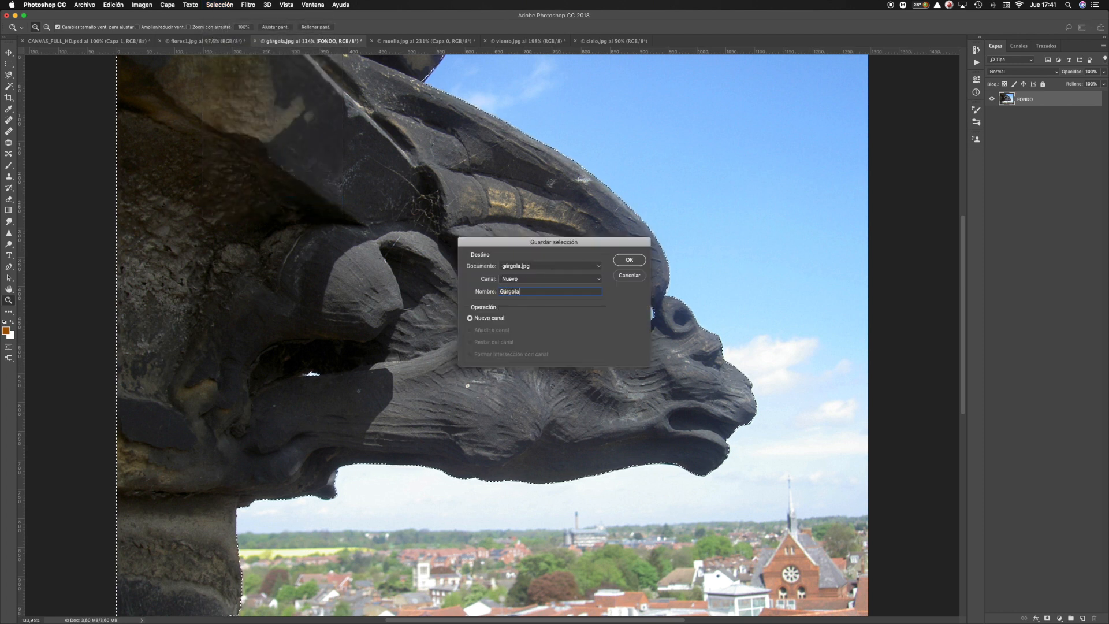
key("Return")
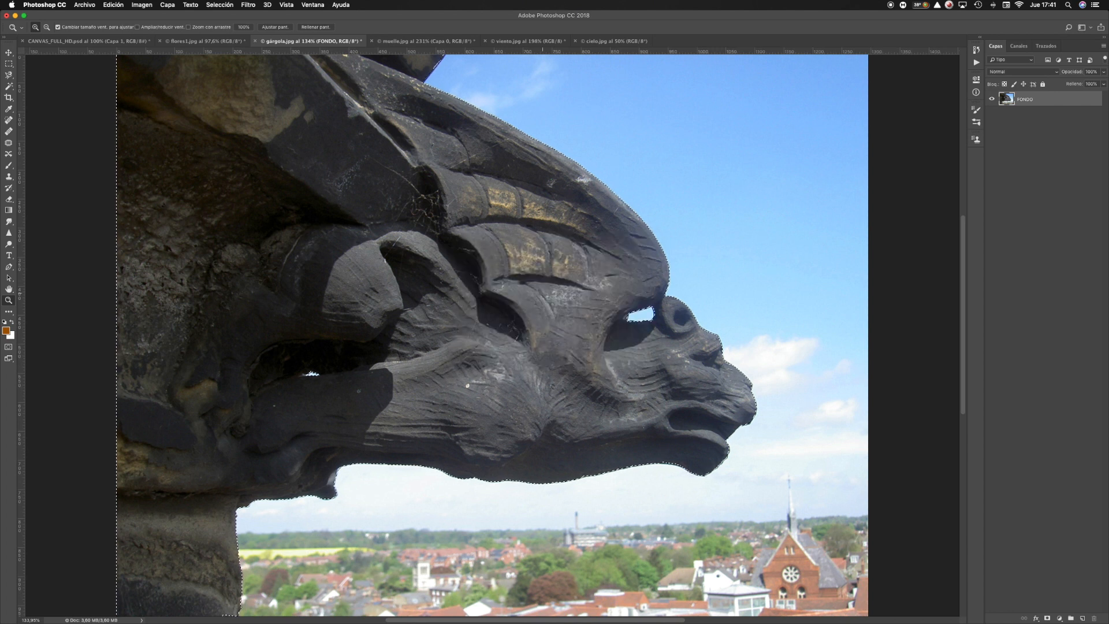
left_click(1047, 618)
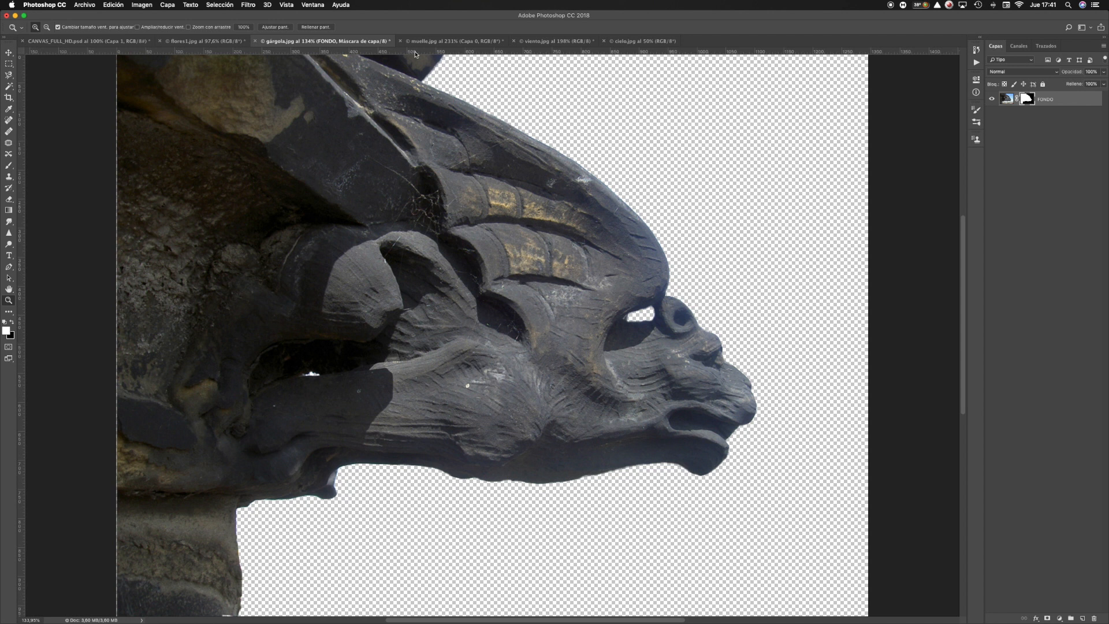
Copy the whole cielo.jpg image into gárgola.jpg and place the pasted sky layer below the FONDO layer
left_click(629, 41)
key("super+a")
key("super+c")
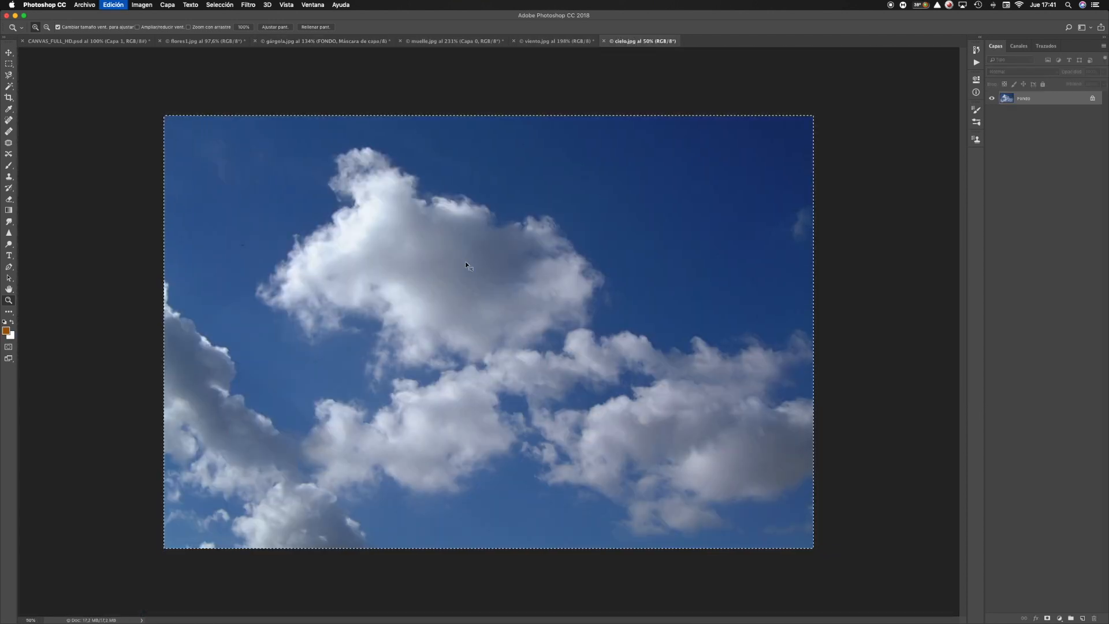
left_click(310, 42)
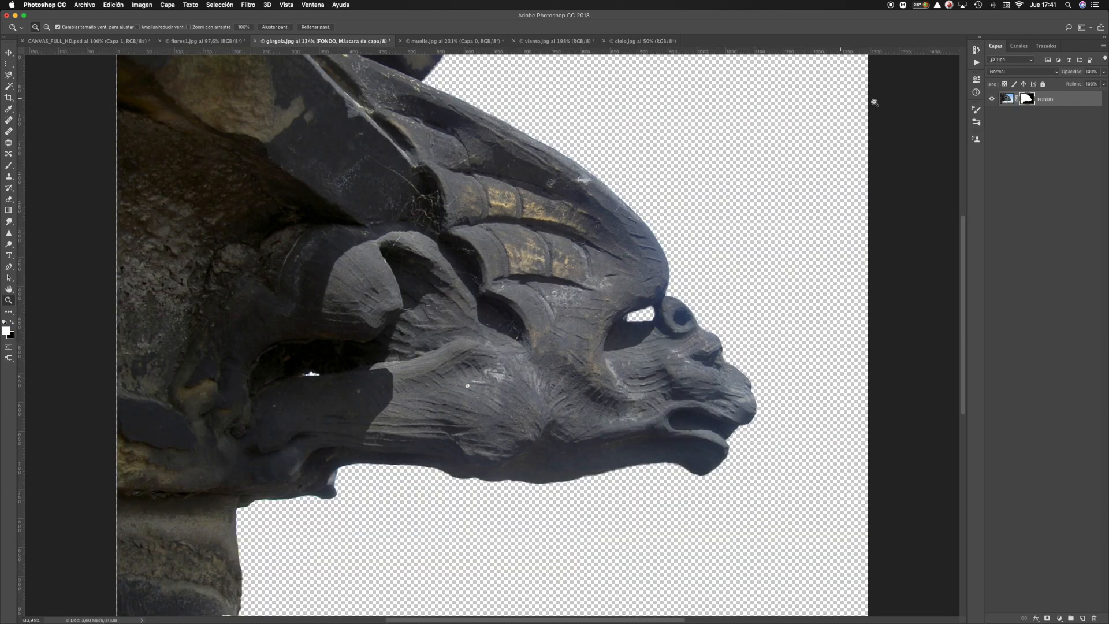
key("super+v")
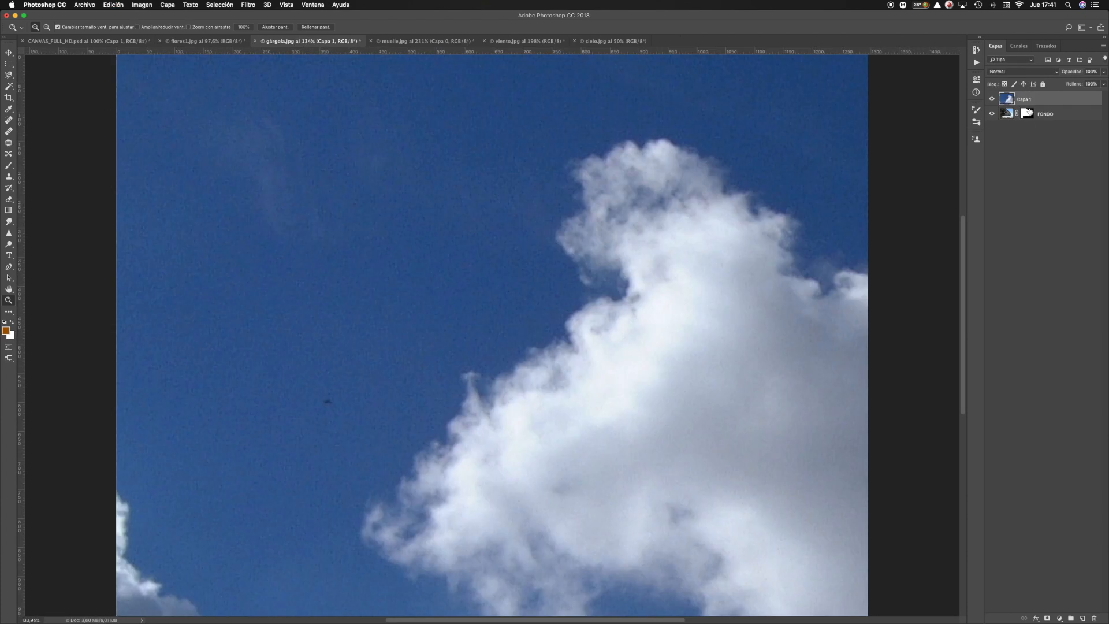
left_click_drag(1032, 99, 1028, 120)
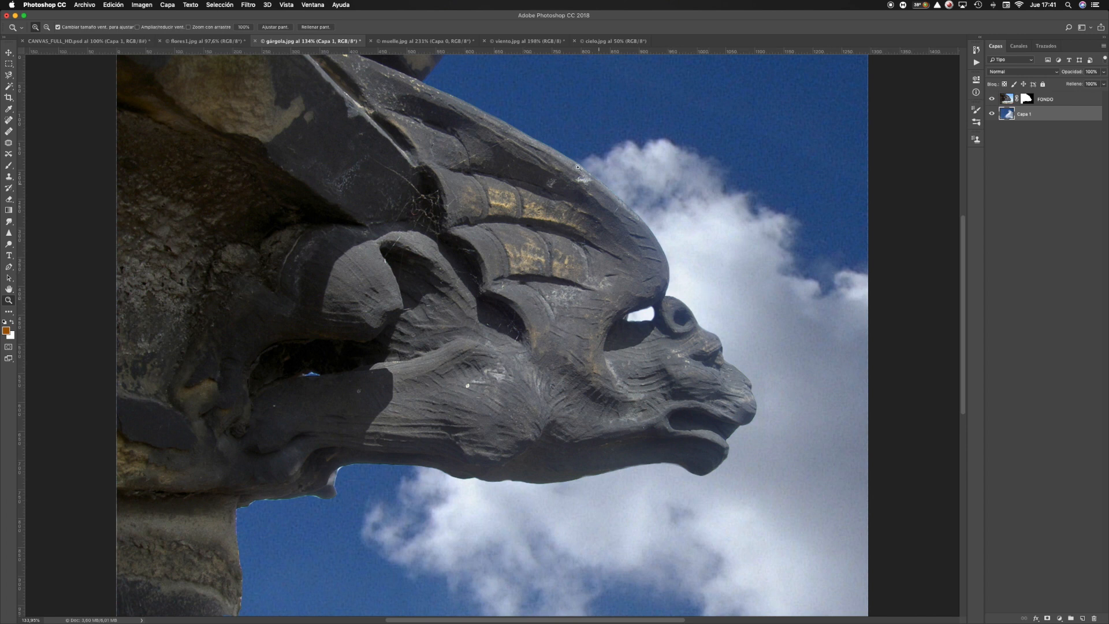
Examine the cutout edges of the gargoyle's head, snout and jaw against the new sky, hiding and showing the FONDO layer
left_click_drag(488, 110, 719, 281)
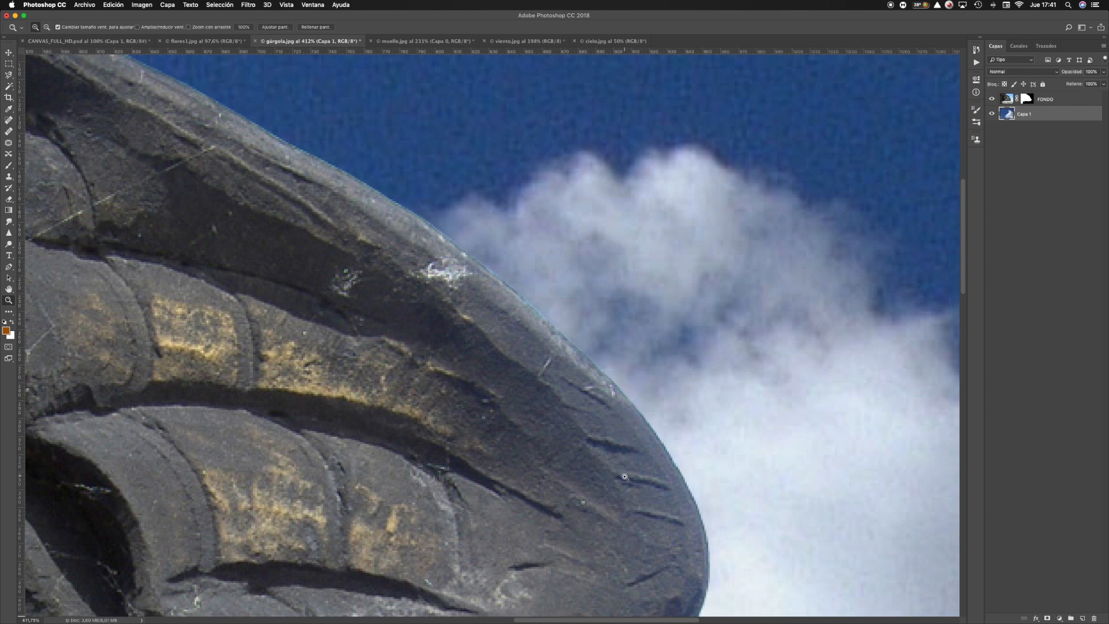
left_click_drag(617, 482, 538, 133)
left_click_drag(721, 536, 535, 297)
scroll(709, 371, "down", 5)
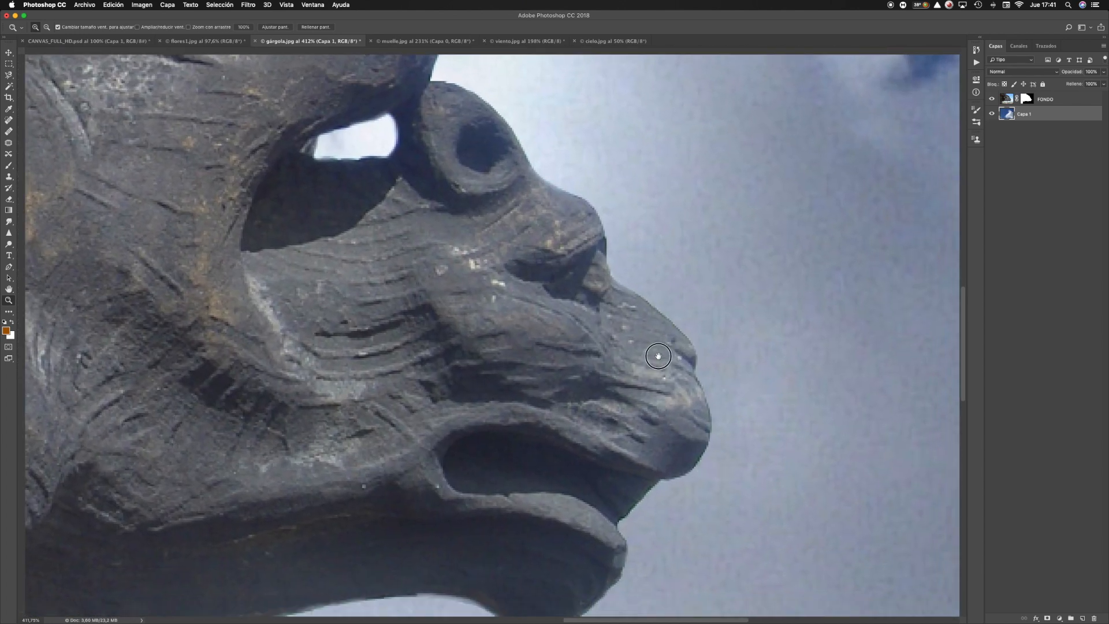
left_click_drag(584, 435, 611, 302)
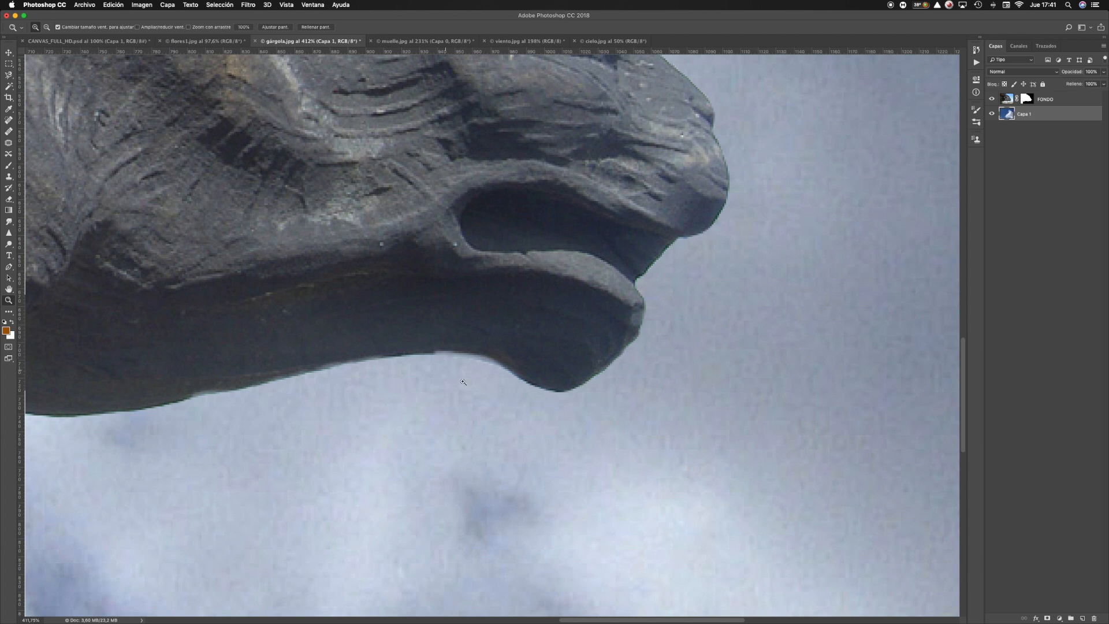
left_click(992, 99)
left_click(992, 100)
left_click(993, 99)
left_click(993, 99)
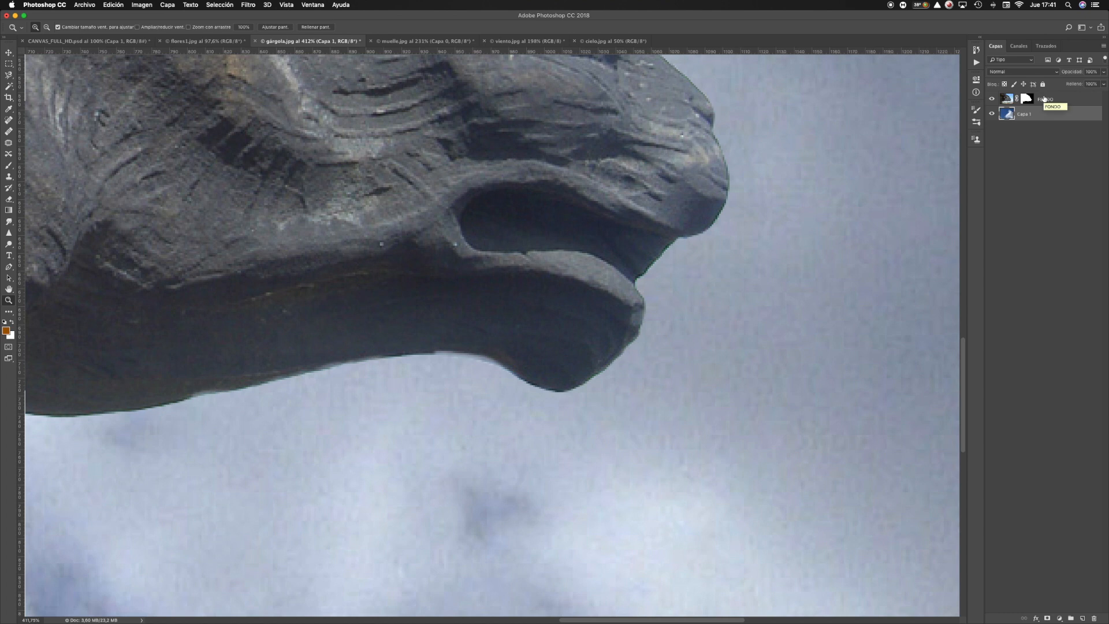
Load the FONDO layer mask as a selection in Select and Mask, and set the Brush to subtract with a larger size
left_click(1026, 99)
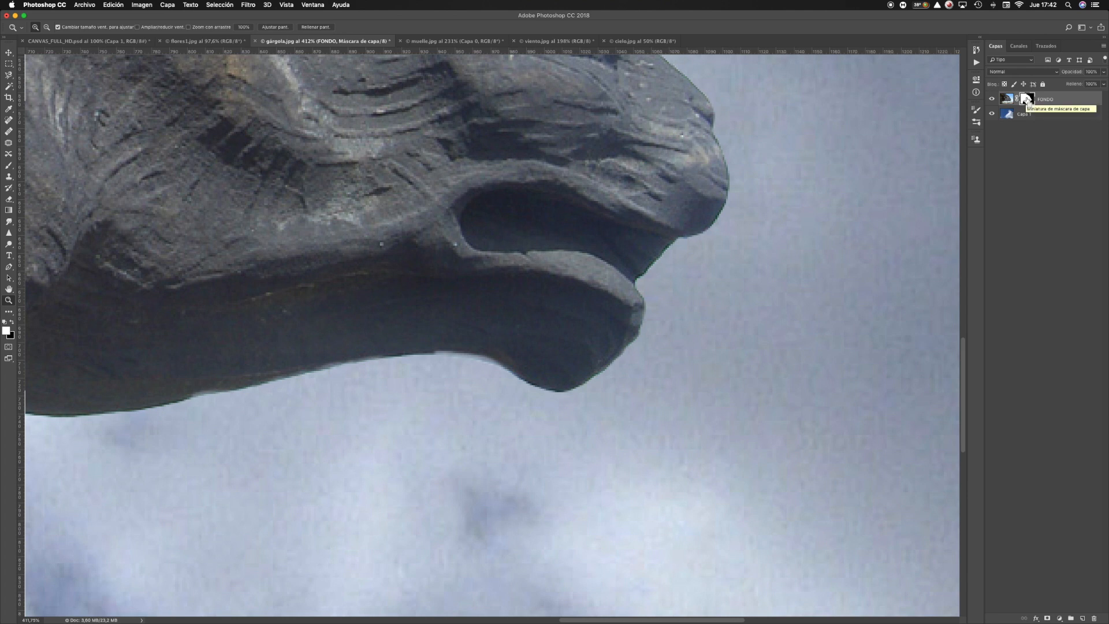
left_click(1026, 99, "super")
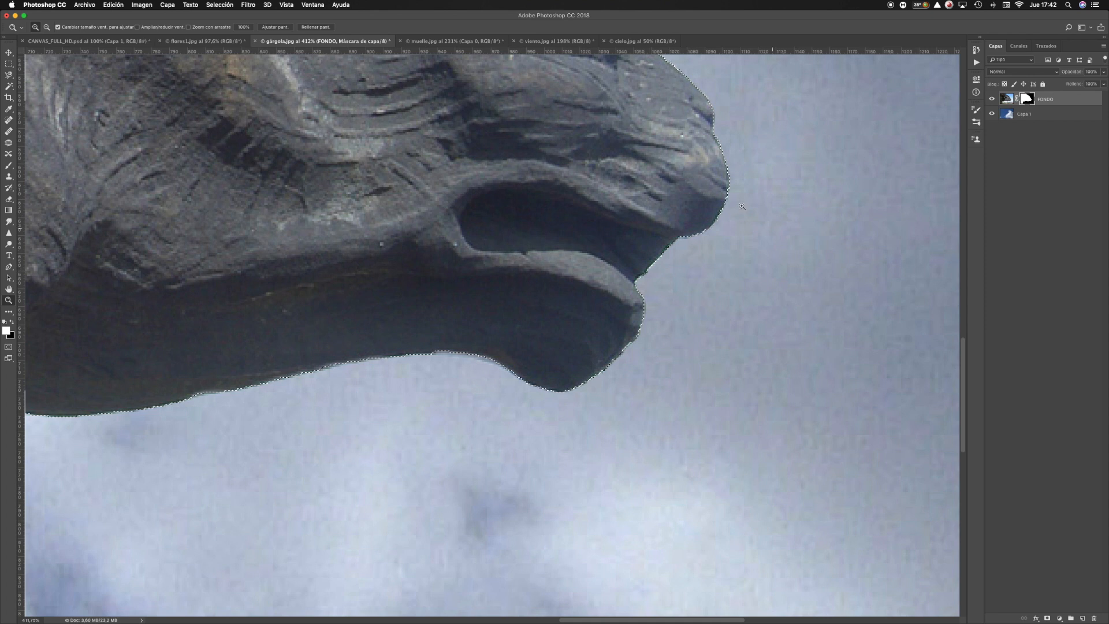
left_click(8, 75)
left_click(345, 27)
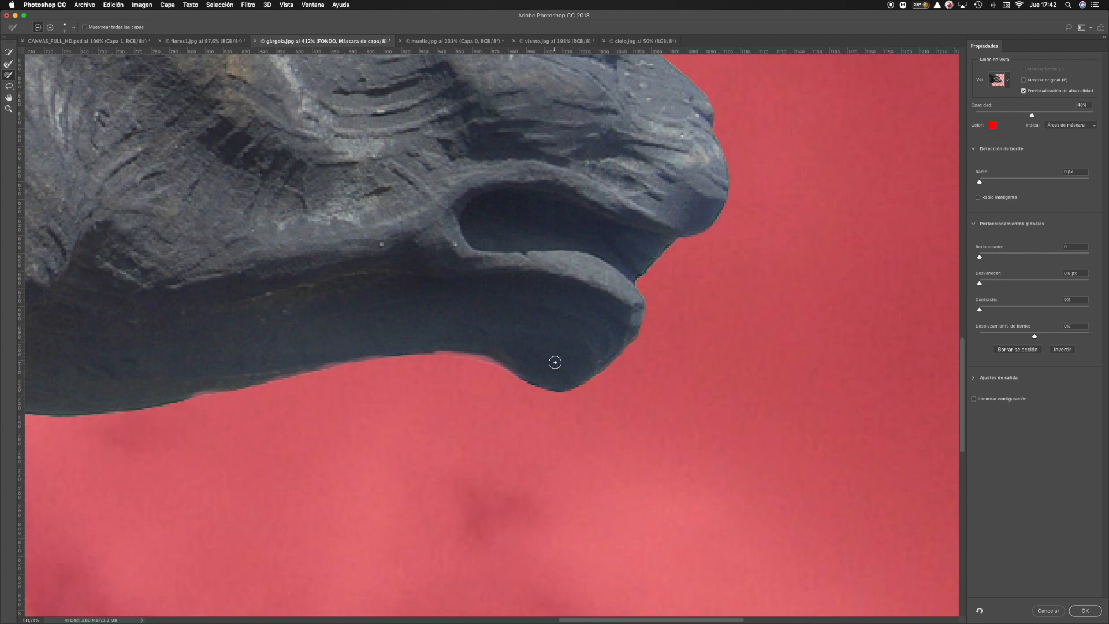
left_click_drag(663, 302, 710, 492)
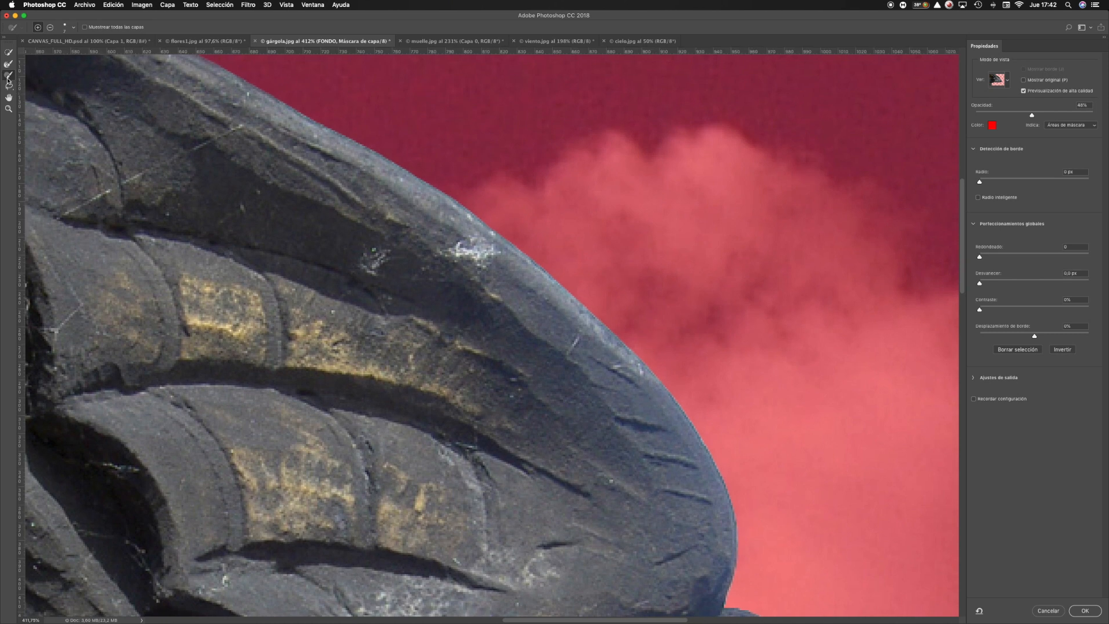
left_click(51, 27)
left_click_drag(710, 453, 694, 428)
left_click(73, 29)
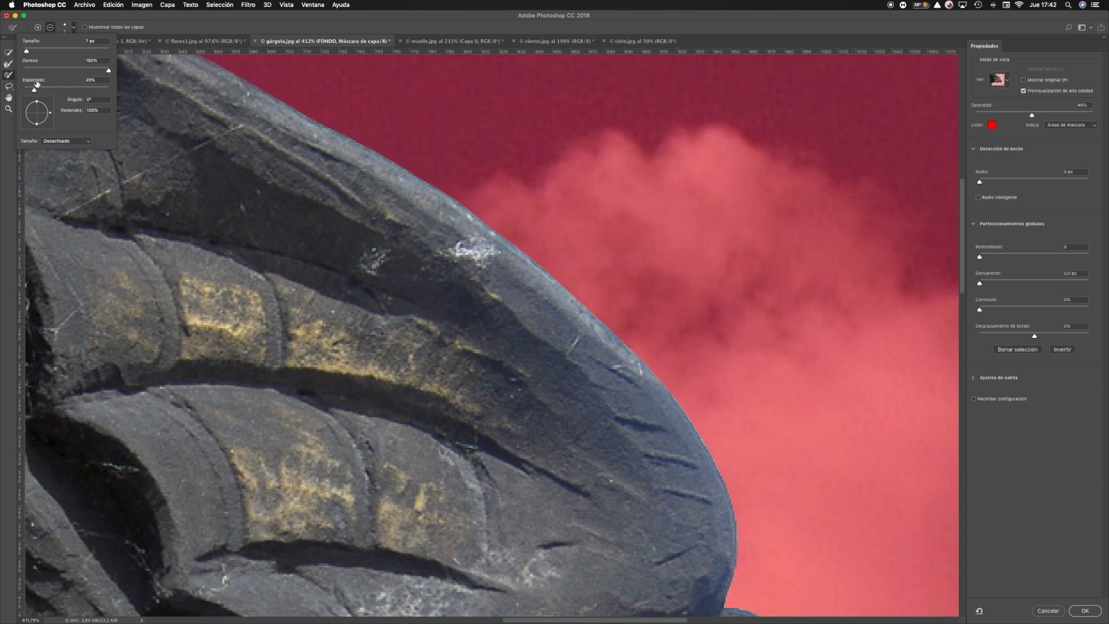
left_click_drag(27, 52, 39, 52)
Paint along the upper contour of the gargoyle's head to subtract the edge fringe, and accept the refined selection
mouse_move(621, 238)
left_mouse_down()
mouse_move(616, 214)
mouse_move(640, 297)
mouse_move(607, 102)
left_mouse_up()
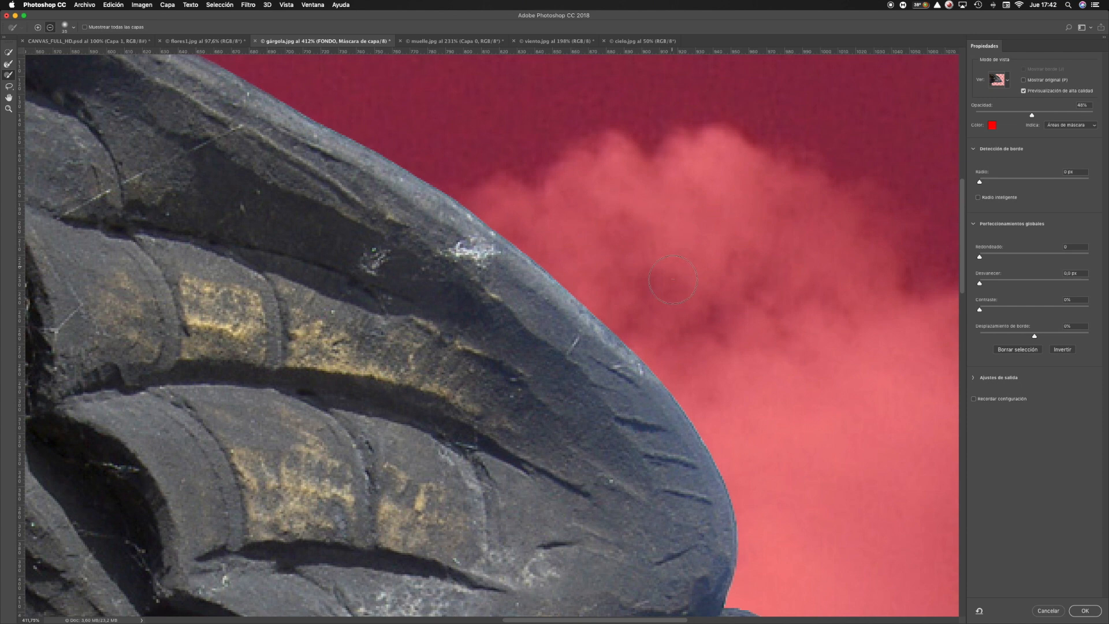
mouse_move(654, 270)
left_mouse_down()
mouse_move(627, 270)
mouse_move(642, 271)
left_mouse_up()
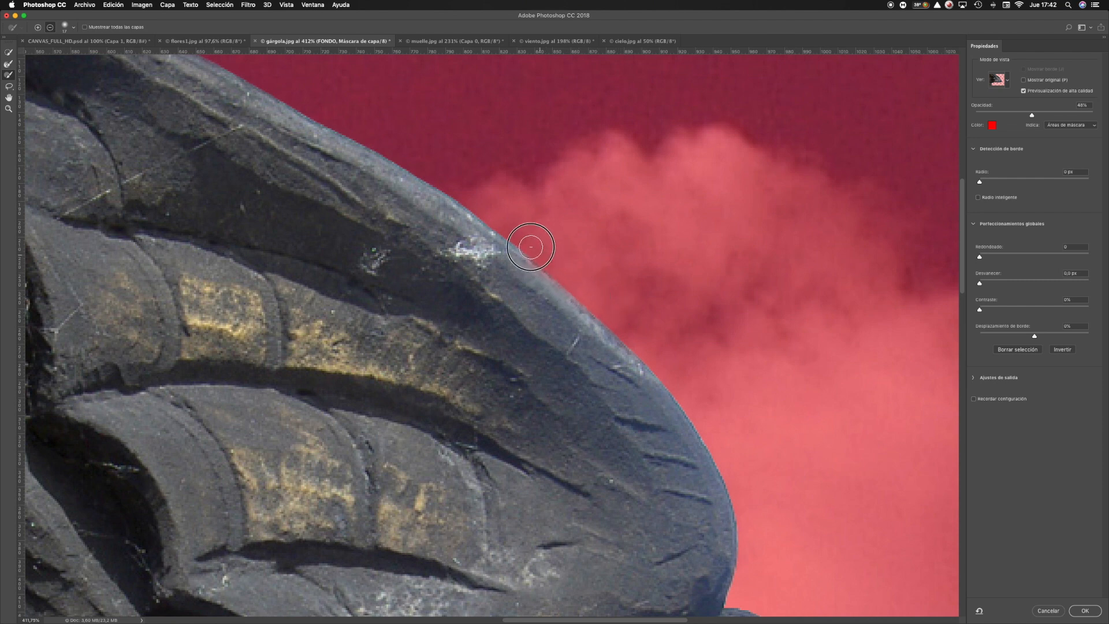
left_click_drag(504, 220, 680, 347)
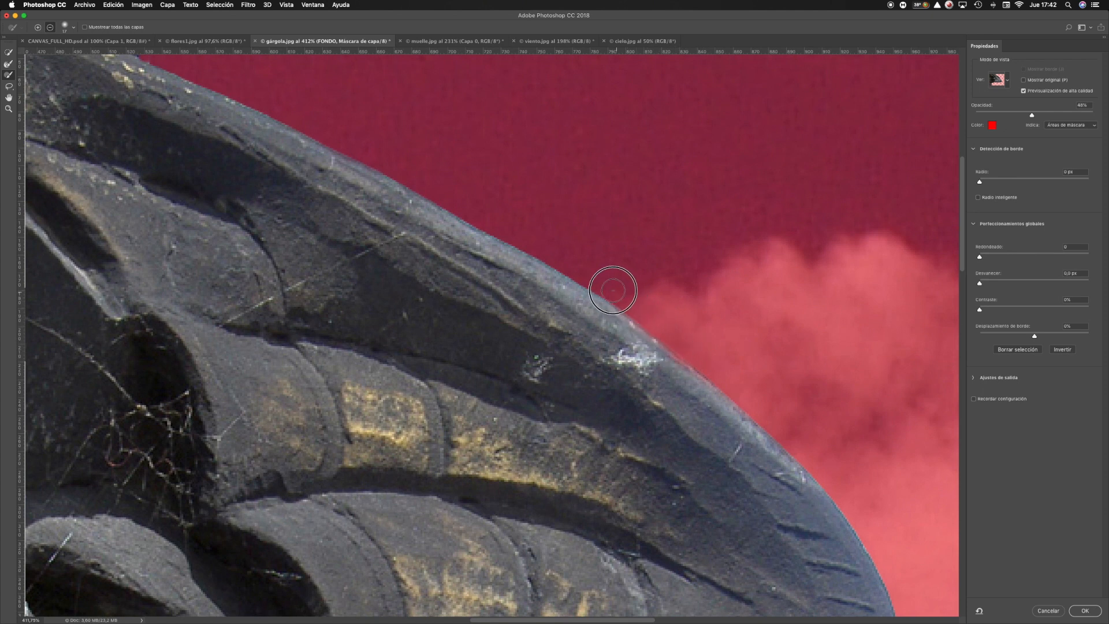
left_click_drag(595, 278, 434, 188)
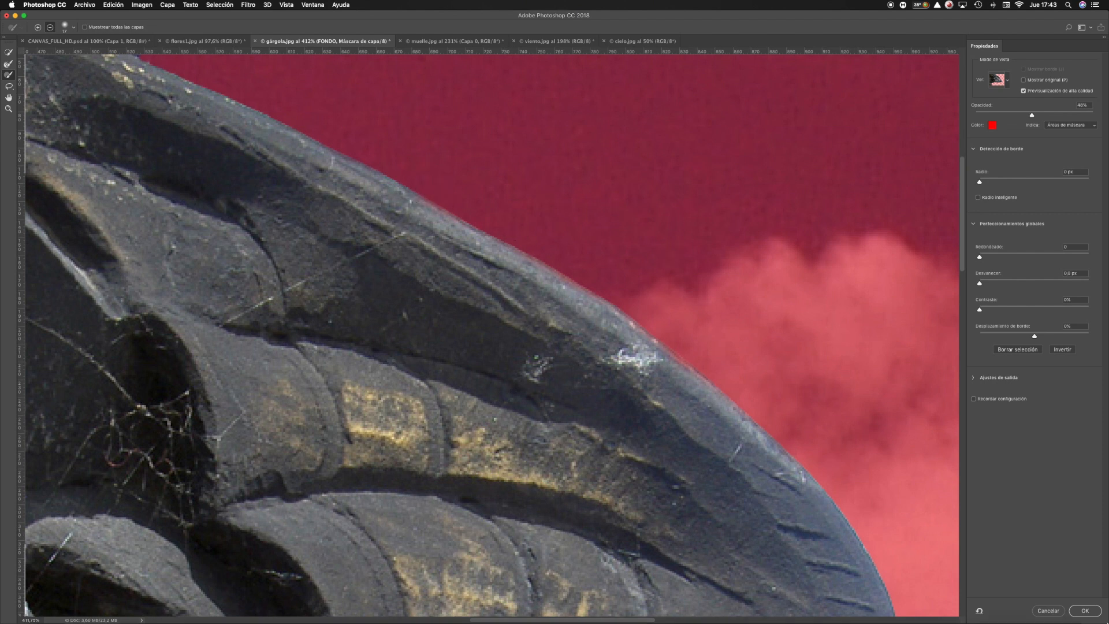
left_click(1089, 611)
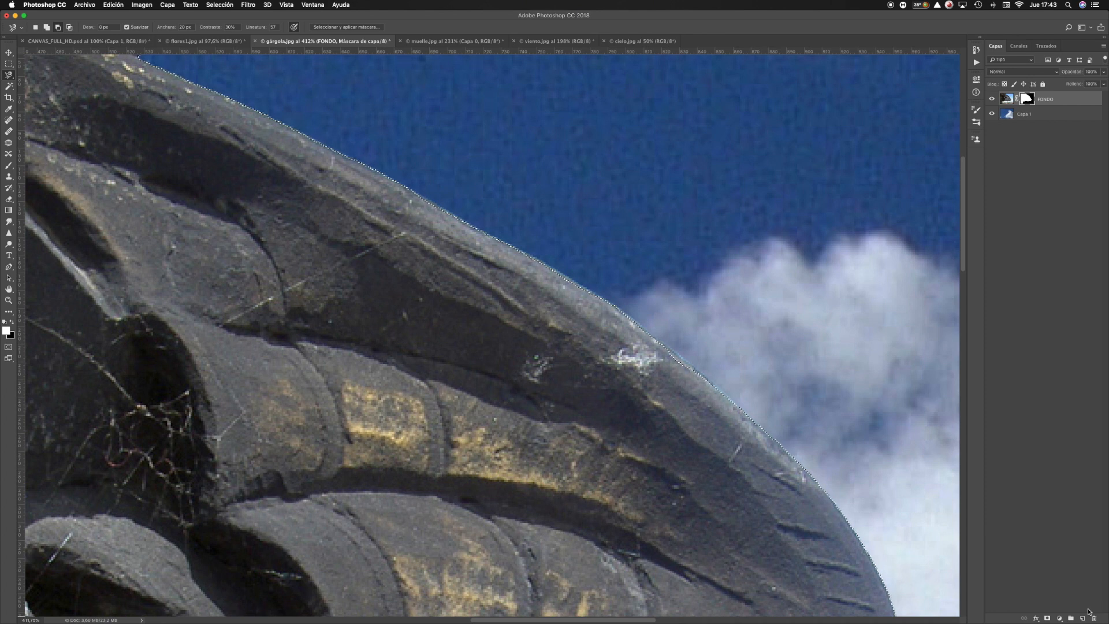
Inspect the whole composite and the cutout edge below the gargoyle's neck and along the stone column
key("z")
right_click(635, 327)
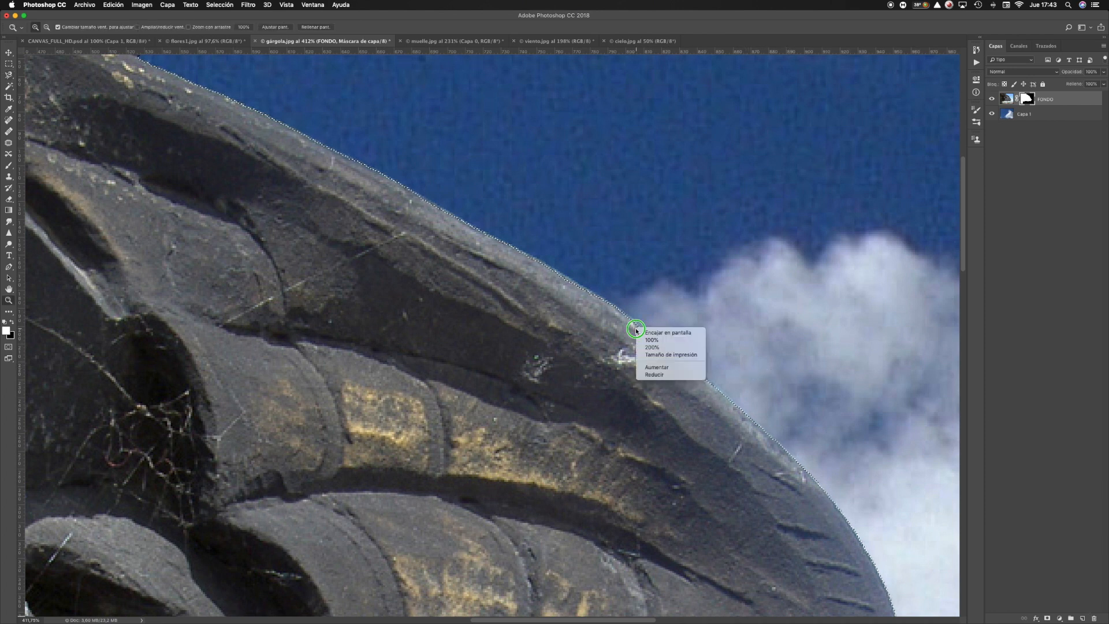
left_click(654, 332)
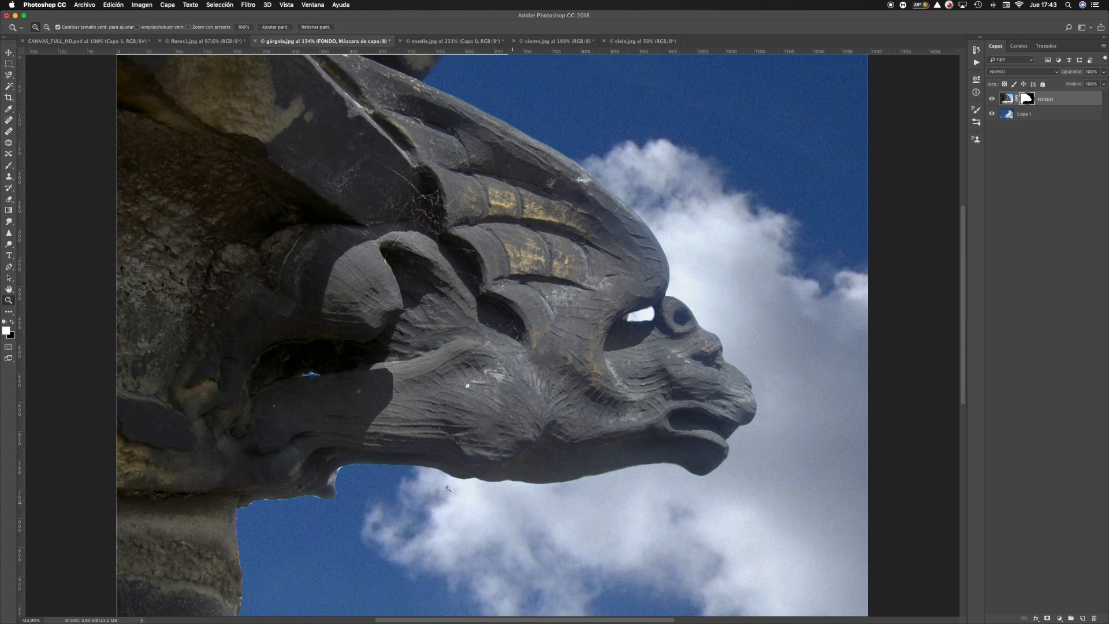
left_click_drag(558, 576, 111, 429)
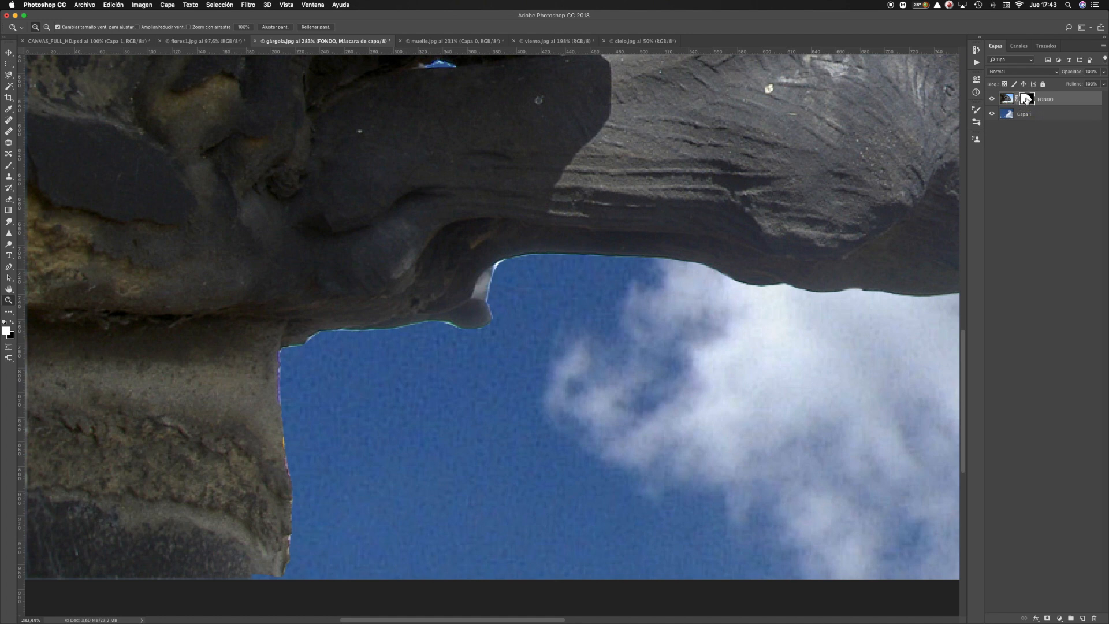
right_click(508, 160)
left_click(517, 163)
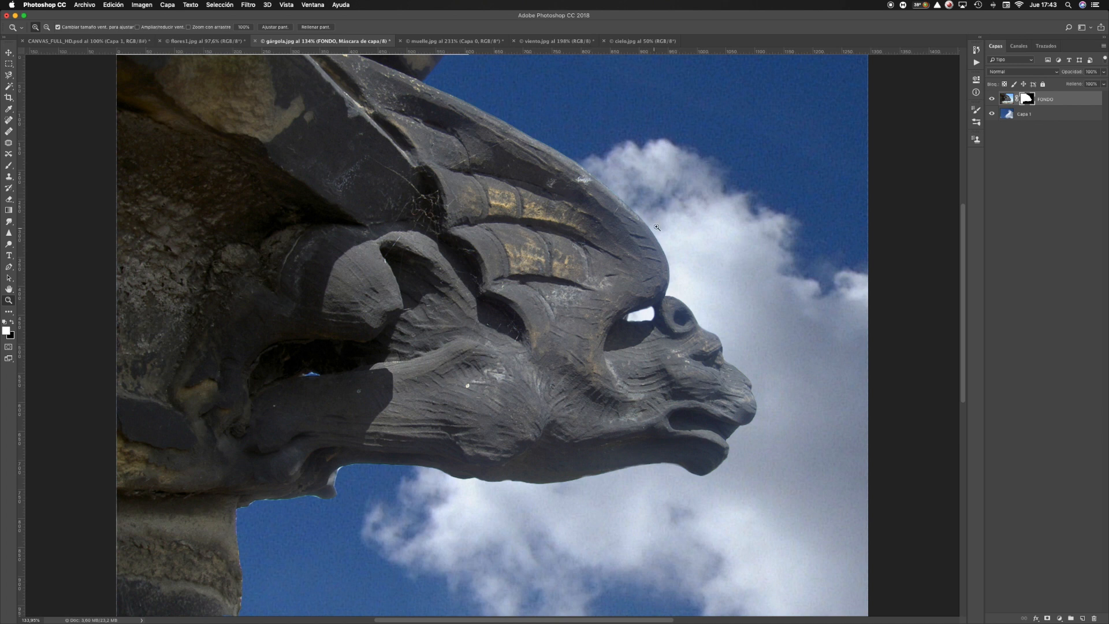
Load the FONDO layer mask as a selection again and subtract the tip of the gargoyle's snout with the Brush in Select and Mask
left_click(1027, 100, "super")
key("l")
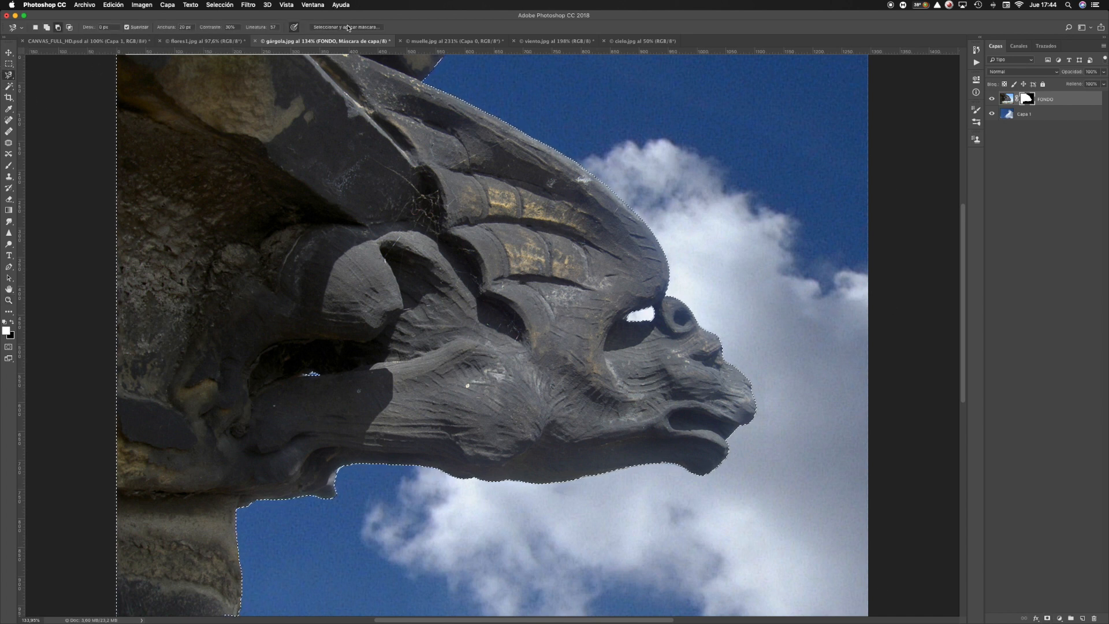
left_click(345, 26)
left_click_drag(735, 339, 750, 415)
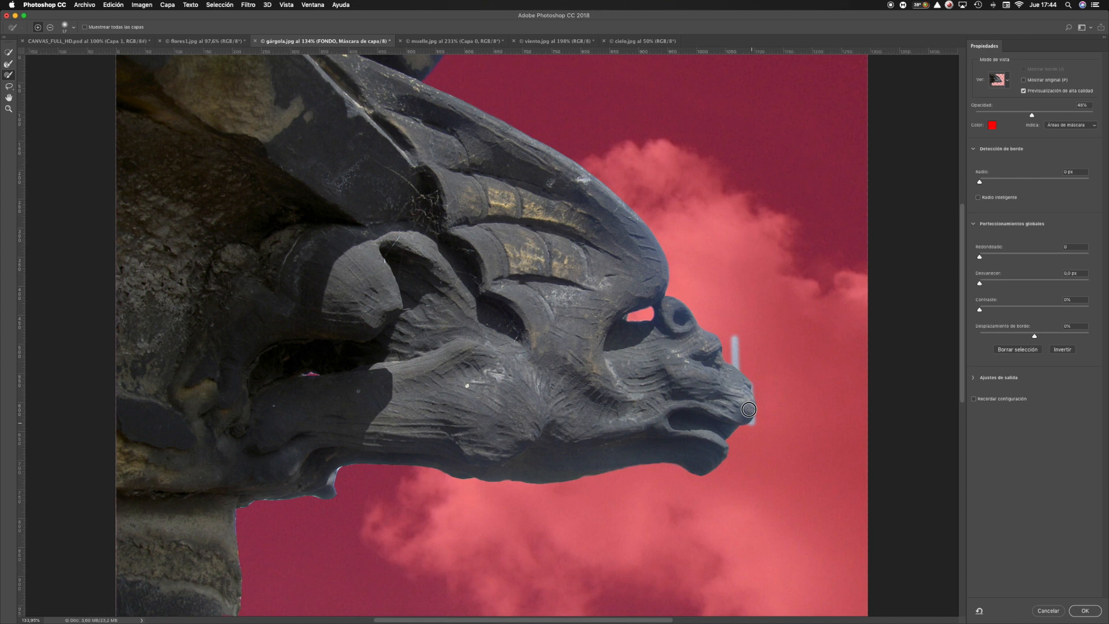
key("super+z")
left_click(50, 27)
mouse_move(737, 367)
left_mouse_down()
mouse_move(742, 406)
mouse_move(751, 363)
mouse_move(742, 362)
mouse_move(740, 417)
mouse_move(737, 372)
mouse_move(751, 416)
mouse_move(749, 398)
mouse_move(729, 448)
left_mouse_up()
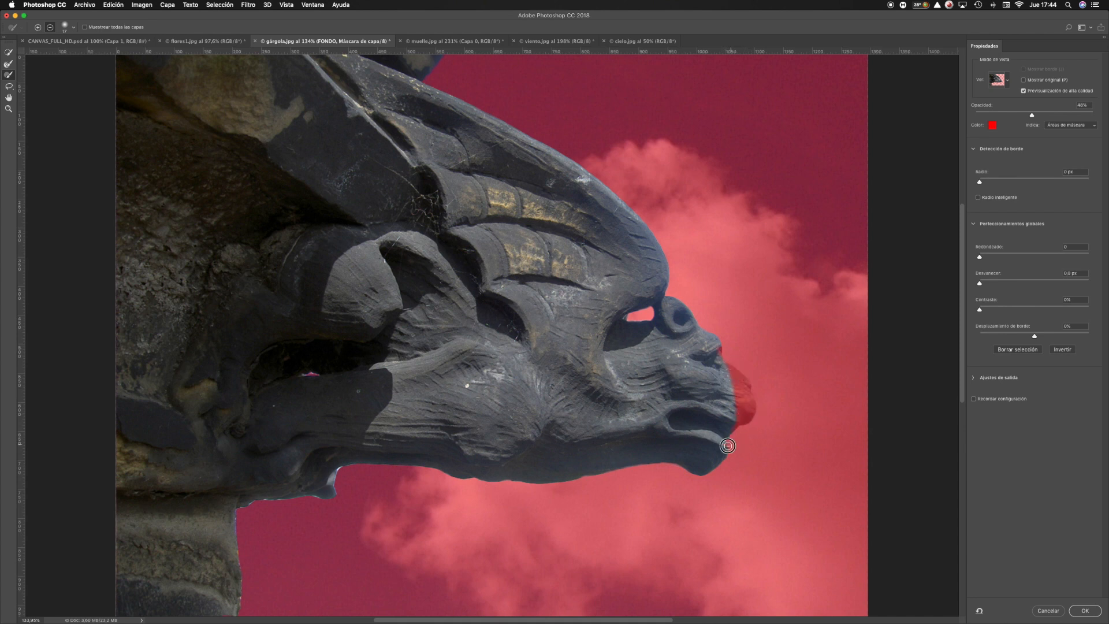
left_click(1084, 611)
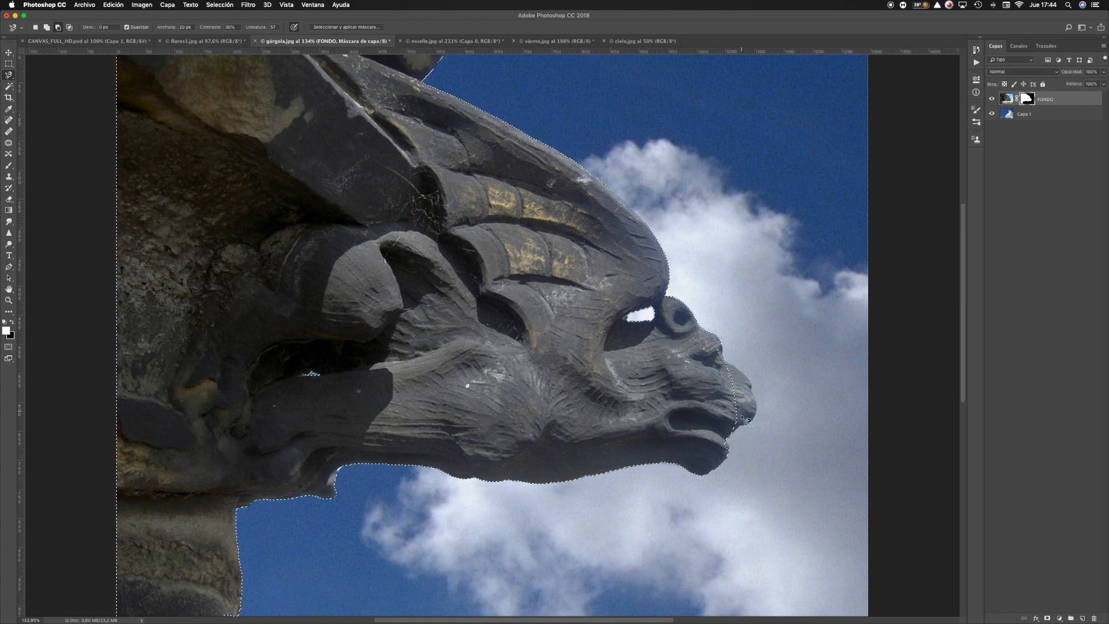
Replace the FONDO layer mask with one made from the selection without the snout tip, and undo adding the new mask
right_click(1025, 100)
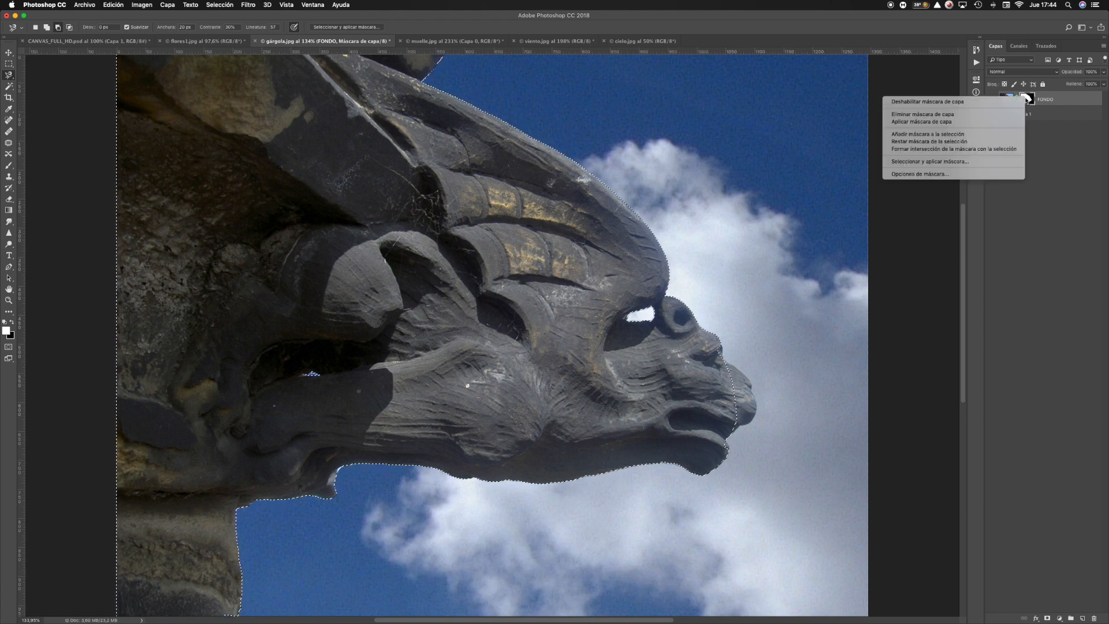
left_click(994, 114)
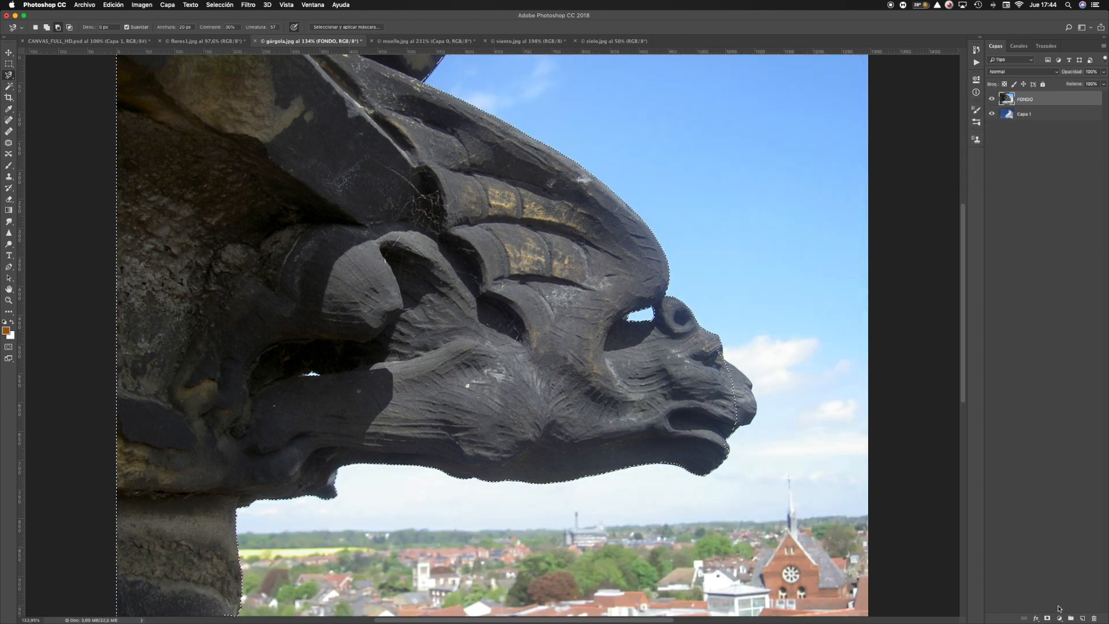
left_click(1047, 619)
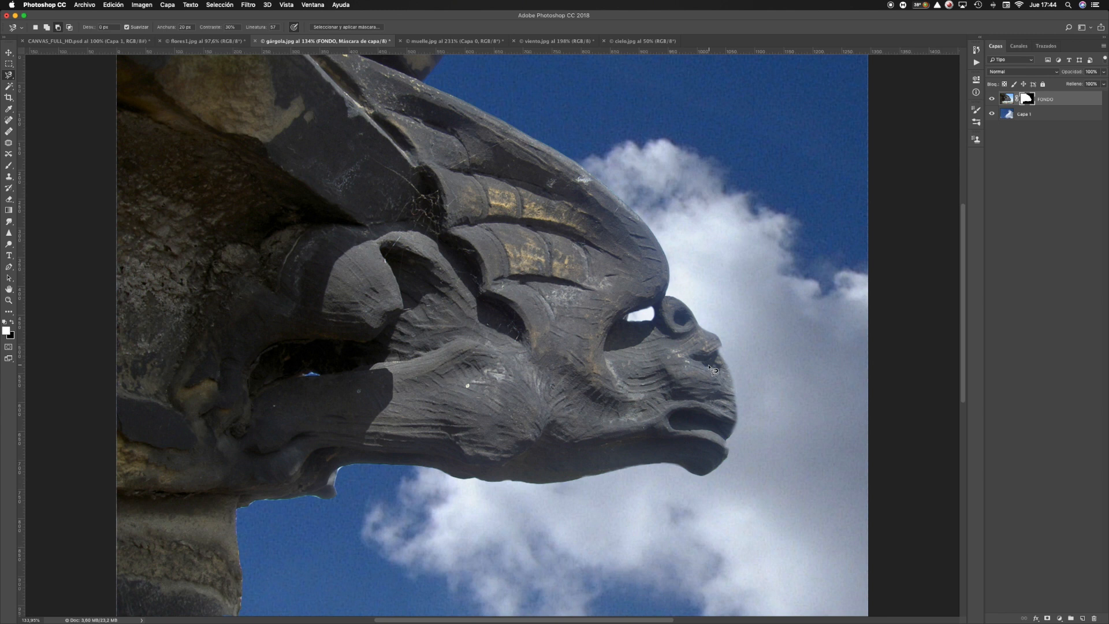
key("alt+super+z")
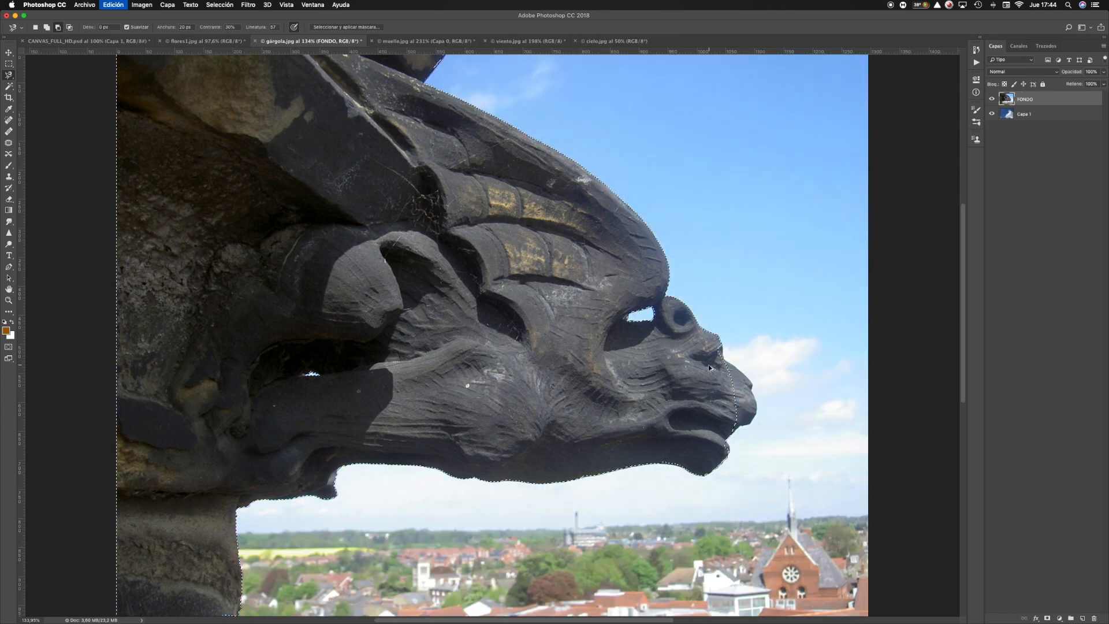
Step back until the FONDO layer mask with the snout tip is restored, and deselect the gargoyle
key("alt+super+z")
key("alt+super+z")
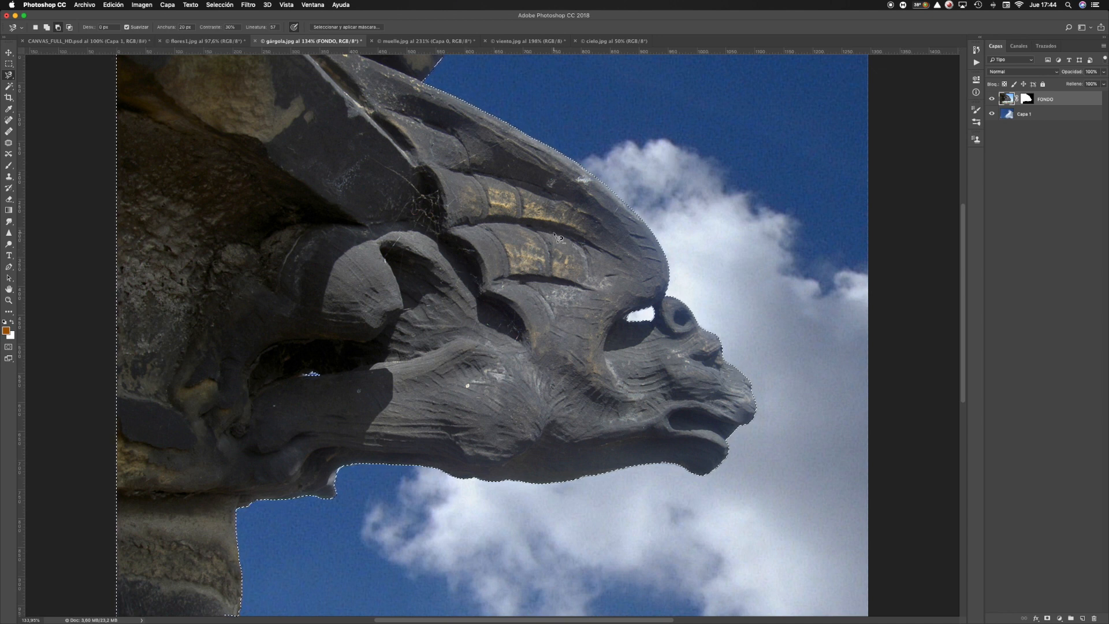
left_click(9, 76)
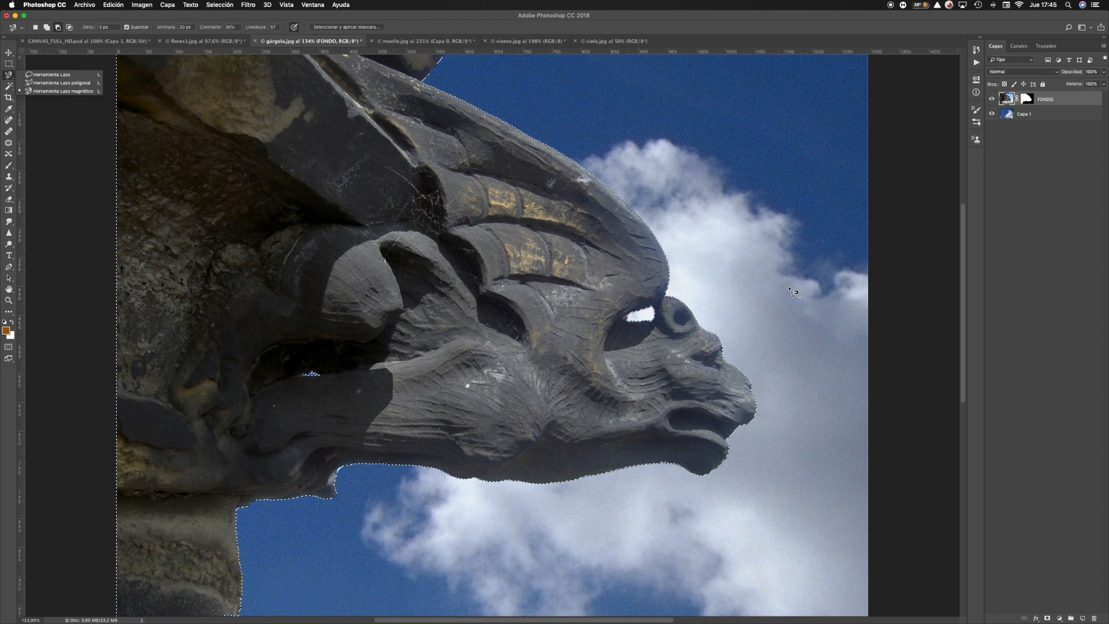
left_click(1027, 102)
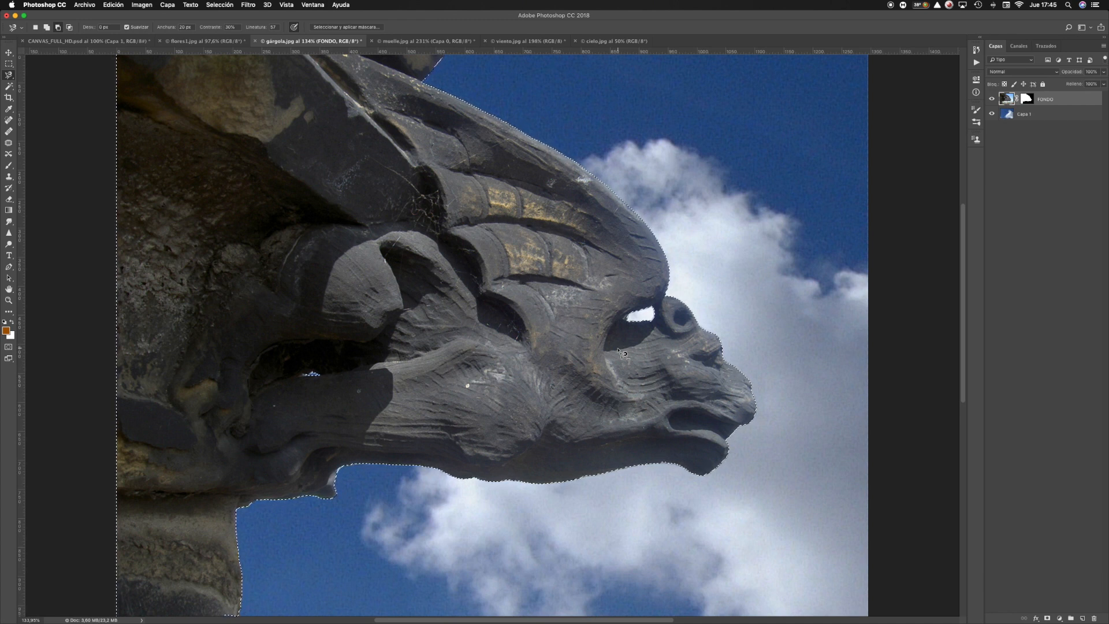
key("super+d")
Inspect the masked edge beneath the gargoyle's neck up close for leftover fringe
key("z")
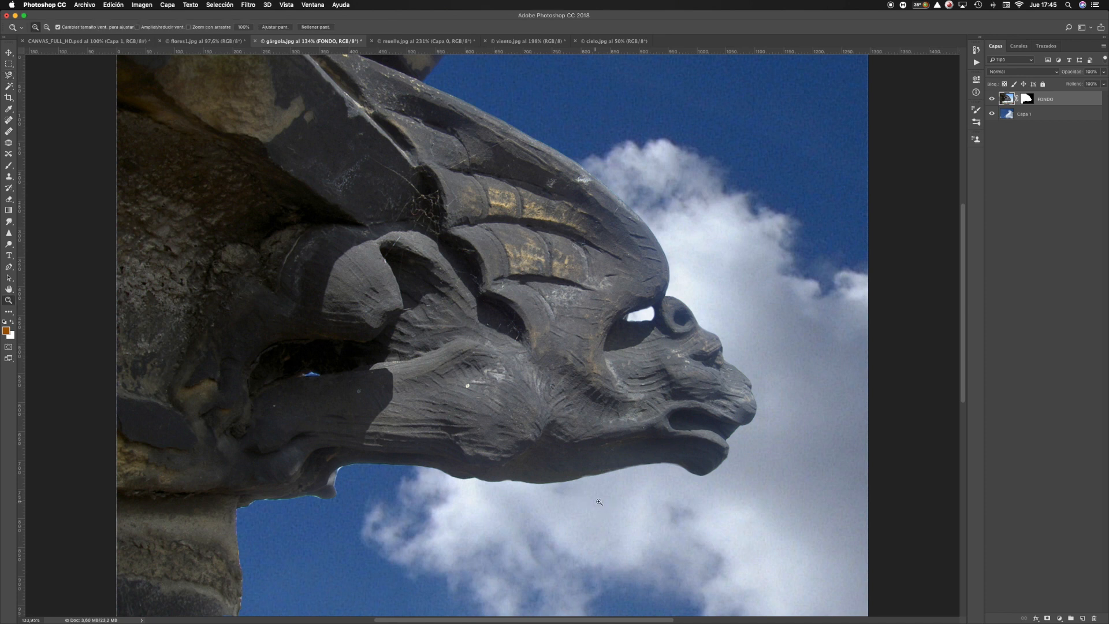
left_click_drag(614, 505, 458, 446)
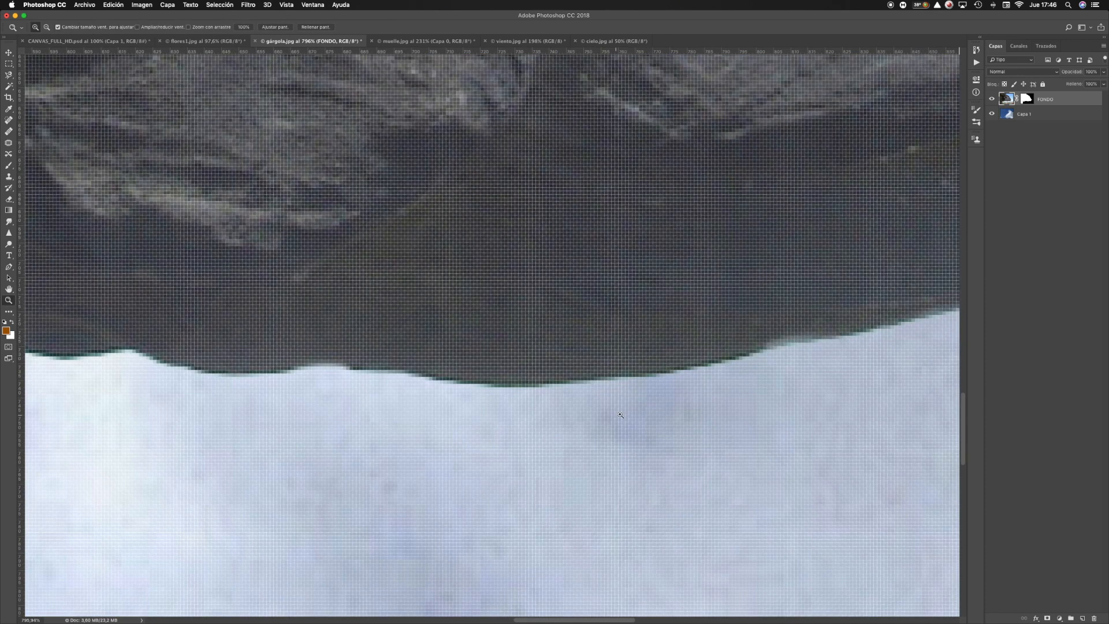
scroll(372, 335, "left", 15)
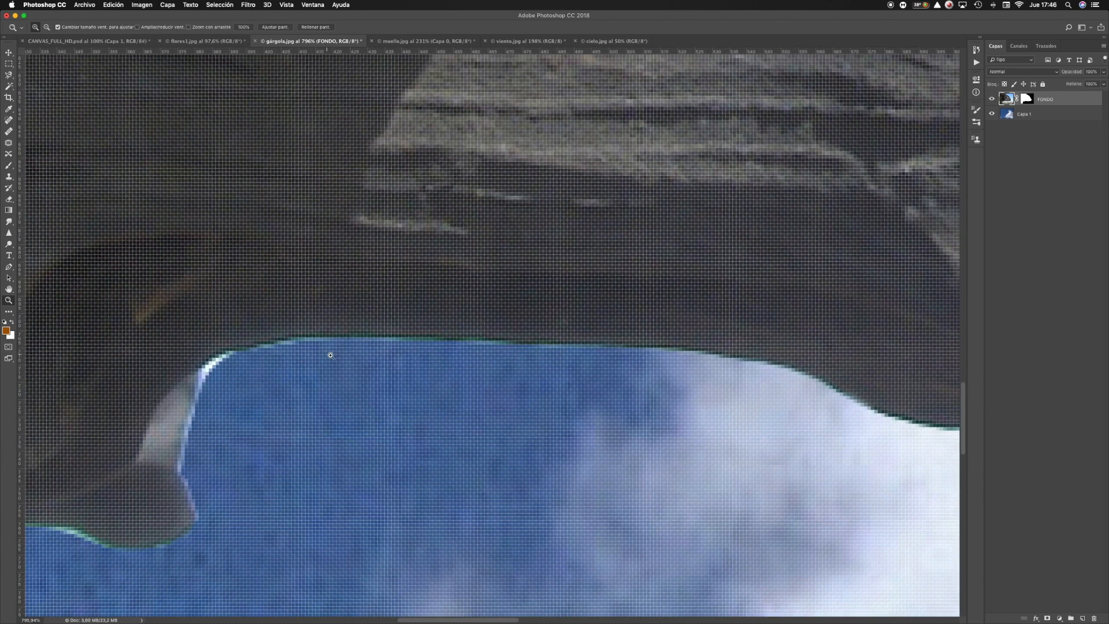
right_click(352, 348)
left_click(368, 352)
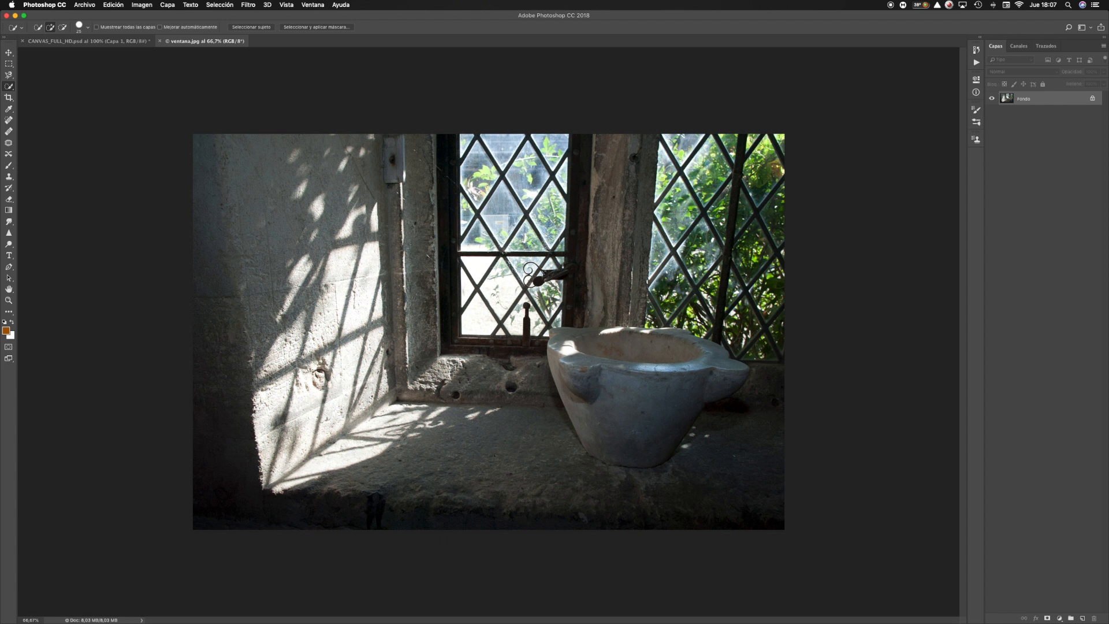
In ventana.jpg, select the dark wall, window sill and stone basin with Quick Selection, leaving out the sunlit wall patch and the panes
mouse_move(269, 448)
left_mouse_down()
mouse_move(306, 416)
mouse_move(295, 394)
mouse_move(303, 326)
mouse_move(289, 334)
mouse_move(269, 387)
mouse_move(343, 415)
mouse_move(369, 382)
mouse_move(365, 287)
mouse_move(340, 277)
mouse_move(376, 215)
mouse_move(345, 219)
mouse_move(350, 185)
mouse_move(297, 183)
mouse_move(321, 221)
mouse_move(280, 353)
left_mouse_up()
key("super+d")
left_click_drag(233, 149, 270, 265)
mouse_move(248, 312)
left_mouse_down()
mouse_move(225, 364)
mouse_move(230, 485)
mouse_move(292, 523)
mouse_move(485, 537)
mouse_move(519, 525)
mouse_move(389, 510)
mouse_move(629, 525)
mouse_move(687, 515)
mouse_move(757, 470)
mouse_move(621, 379)
left_mouse_up()
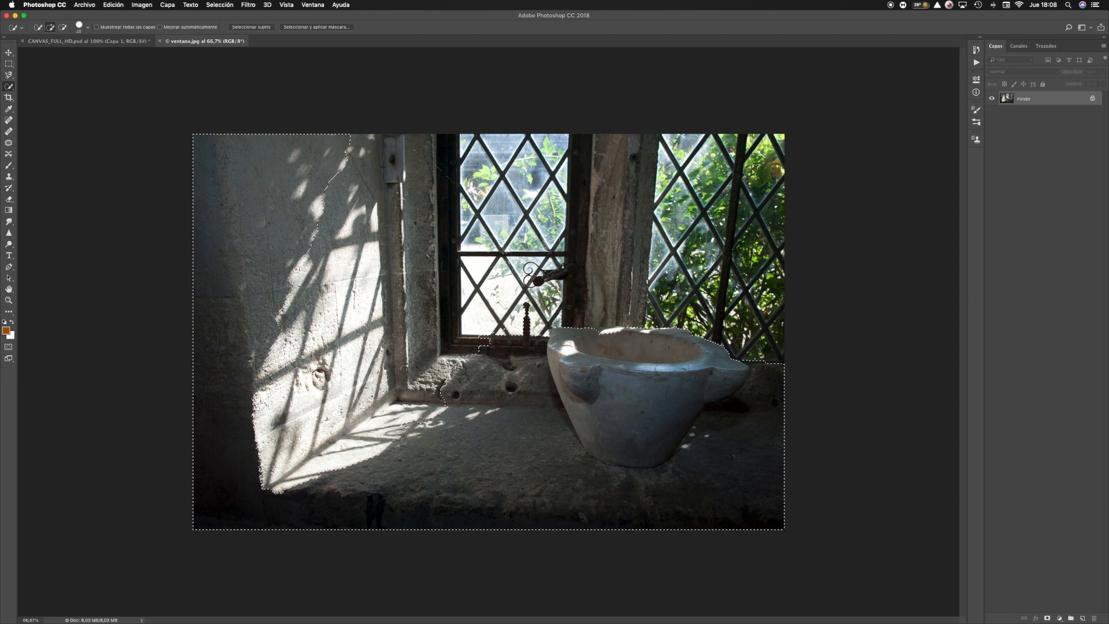
left_click_drag(359, 136, 325, 234)
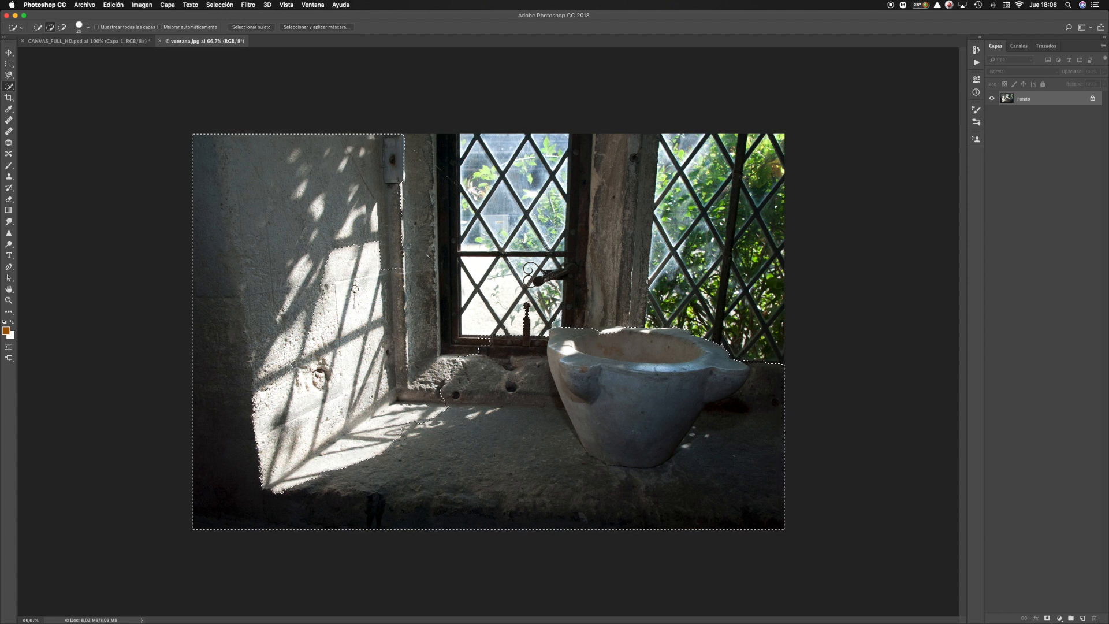
mouse_move(394, 267)
left_mouse_down()
mouse_move(397, 369)
mouse_move(410, 345)
mouse_move(418, 191)
left_mouse_up()
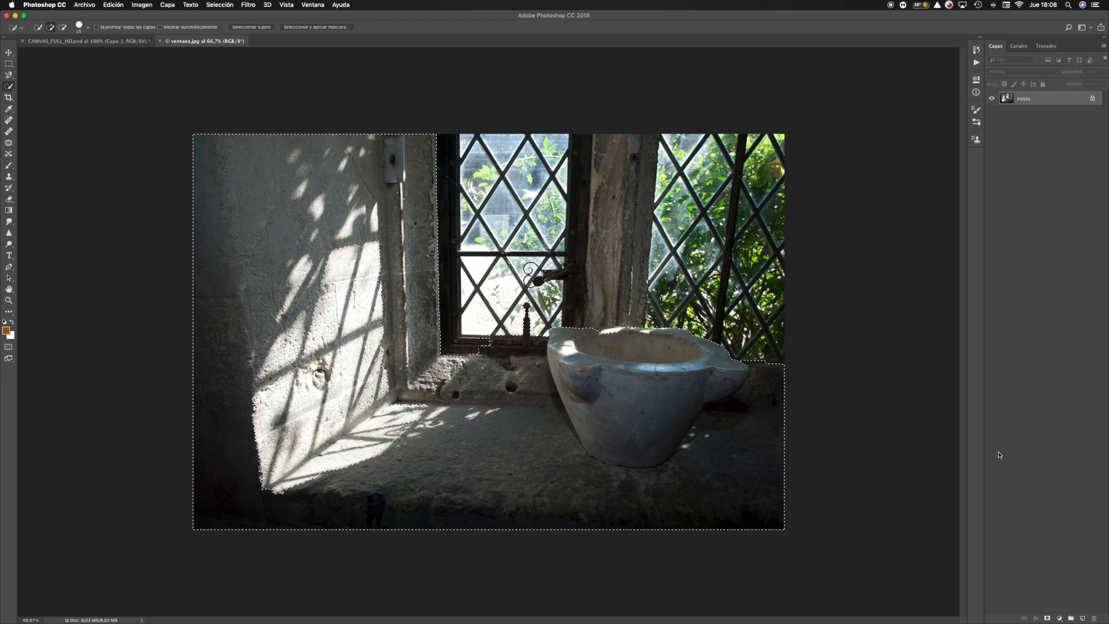
Add a Levels adjustment layer over the selected stonework and darken its midtones to 0.59
left_click(1059, 618)
left_click(1088, 489)
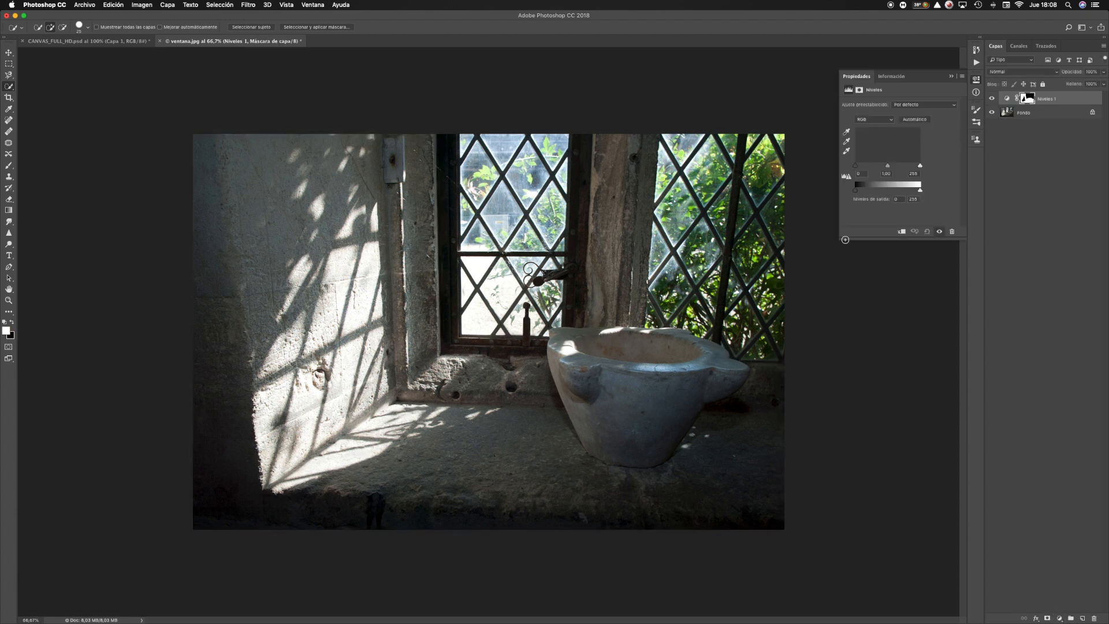
mouse_move(919, 165)
left_mouse_down()
mouse_move(898, 165)
mouse_move(929, 165)
mouse_move(898, 167)
left_mouse_up()
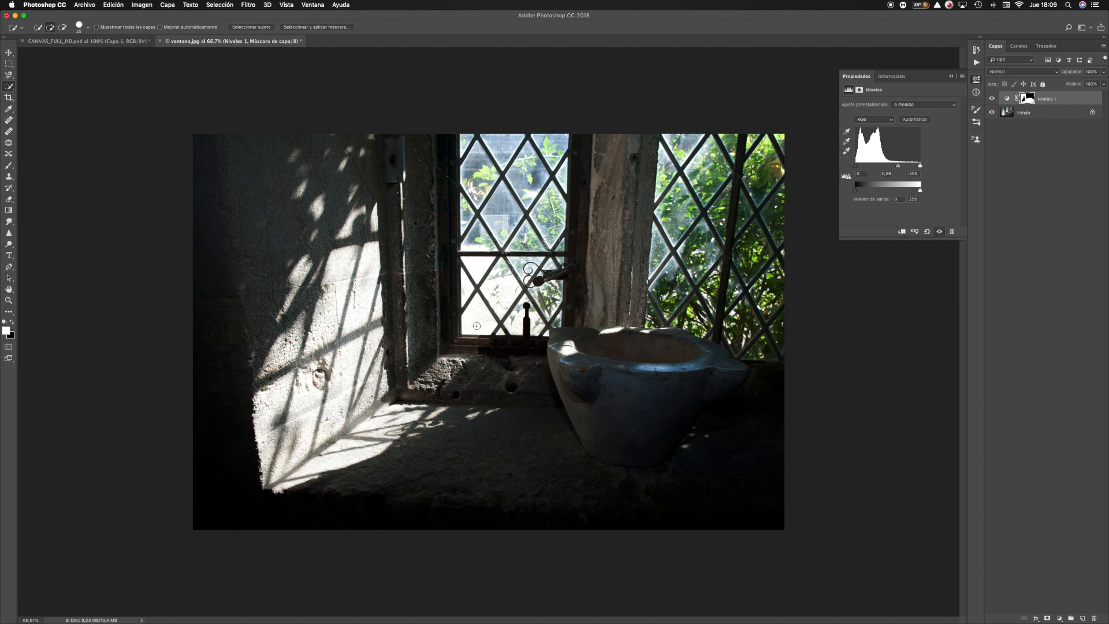
Select the central window's glass with Quick Selection and add a second Levels adjustment layer that raises its black point strongly
mouse_move(471, 325)
left_mouse_down()
mouse_move(544, 329)
mouse_move(561, 316)
mouse_move(534, 294)
mouse_move(471, 289)
mouse_move(488, 263)
mouse_move(551, 262)
mouse_move(561, 250)
mouse_move(488, 242)
mouse_move(471, 227)
mouse_move(479, 217)
mouse_move(553, 226)
mouse_move(554, 181)
mouse_move(492, 182)
mouse_move(469, 144)
mouse_move(543, 140)
left_mouse_up()
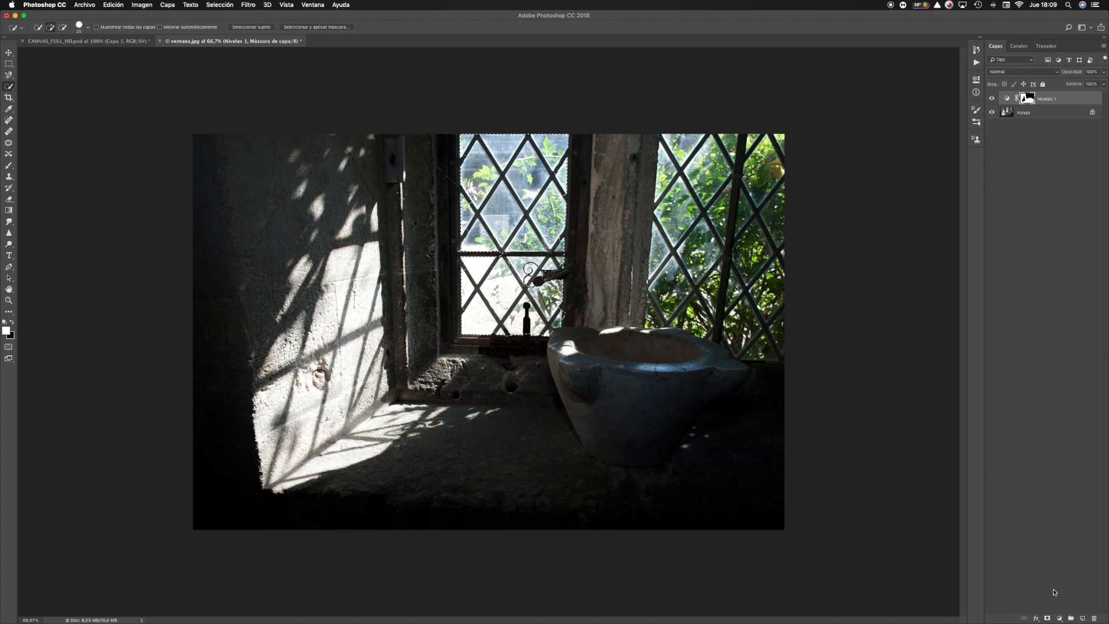
left_click(1059, 618)
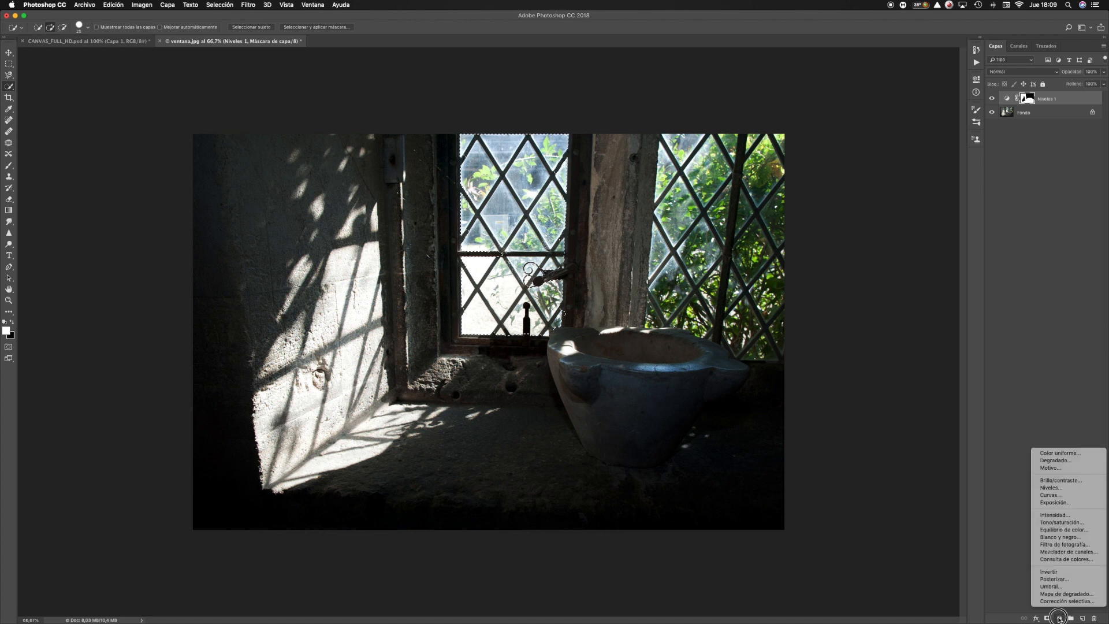
left_click(1068, 488)
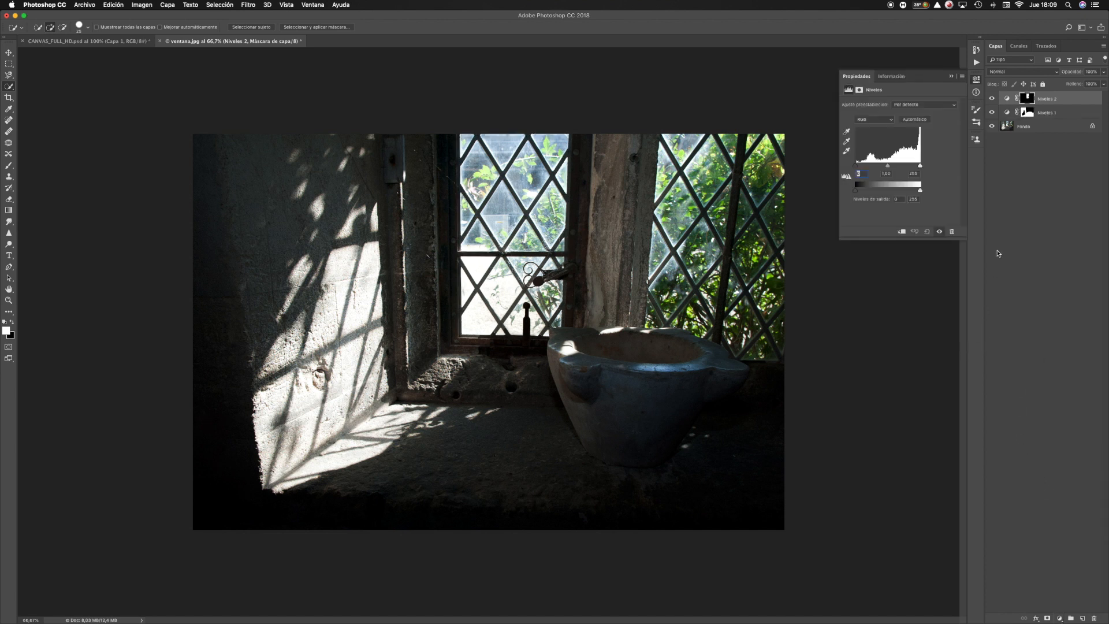
left_click_drag(856, 167, 894, 168)
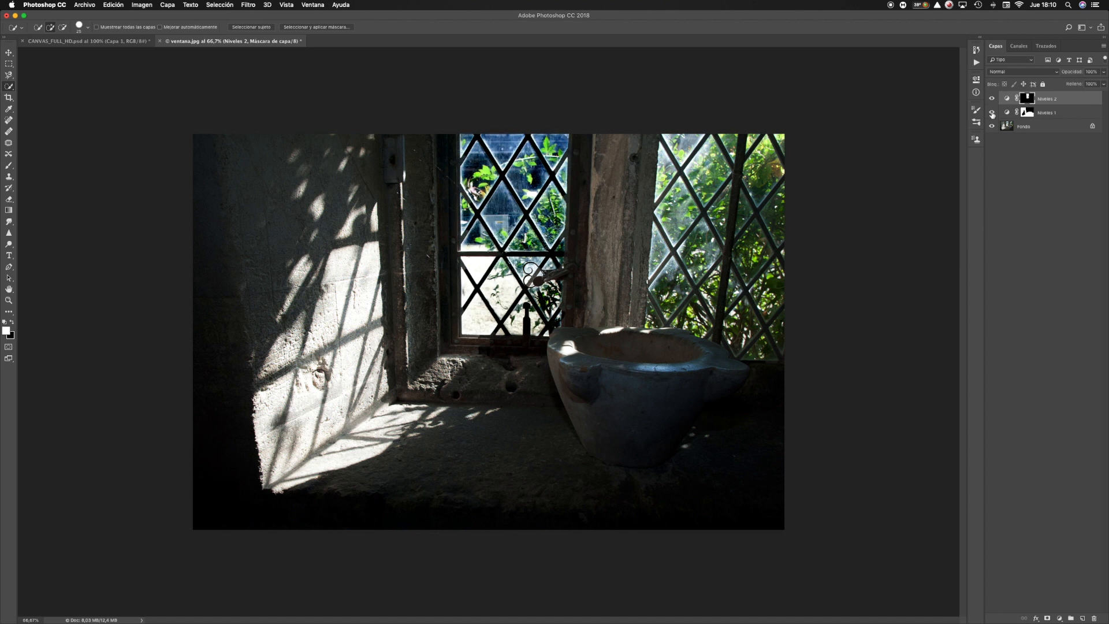
Compare the image with and without the Niveles 1 adjustment by toggling its visibility
left_click(992, 113)
left_click(992, 113)
left_click(992, 114)
left_click(994, 115)
left_click(993, 114)
left_click(995, 116)
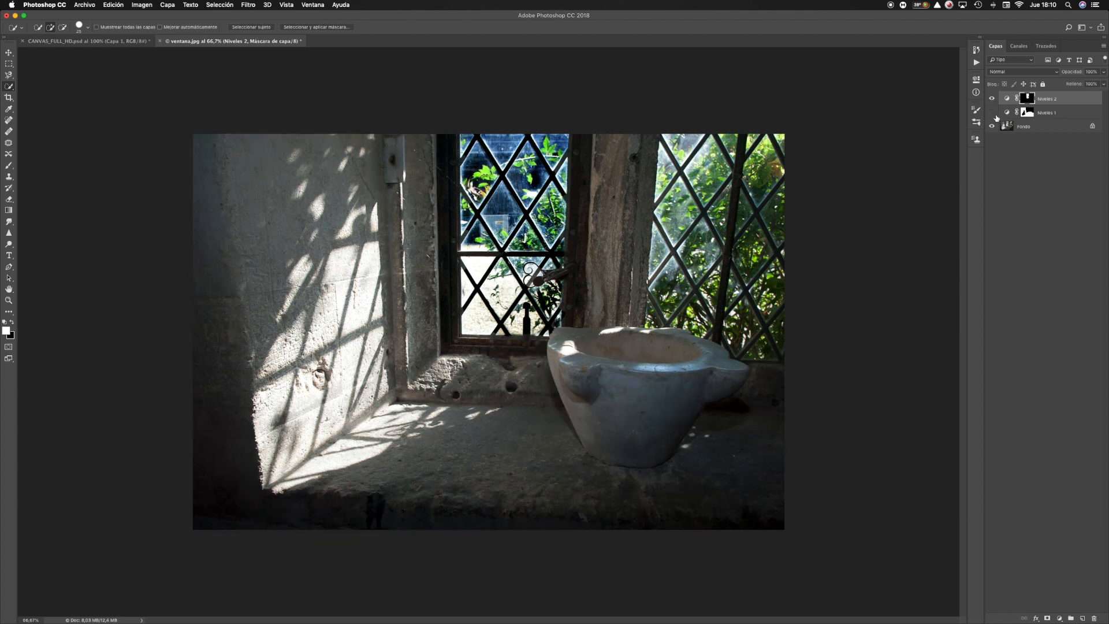
left_click(991, 113)
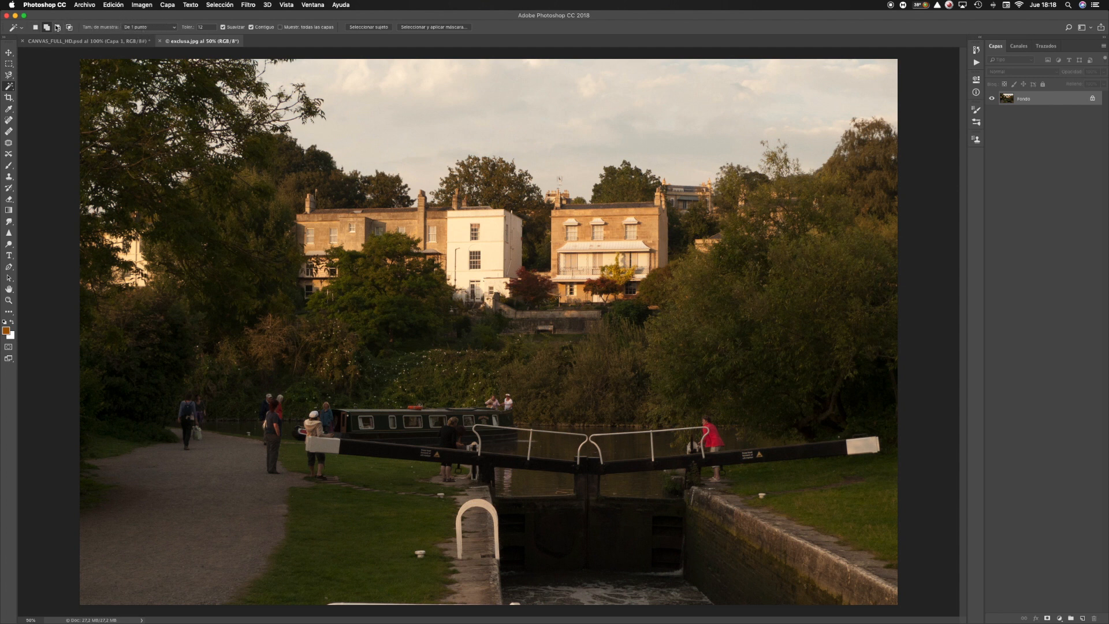
In exclusa.jpg, try selecting the sky with the Magic Wand at tolerance 30 and at 35, deselecting each attempt
left_click(205, 27)
left_click(577, 116)
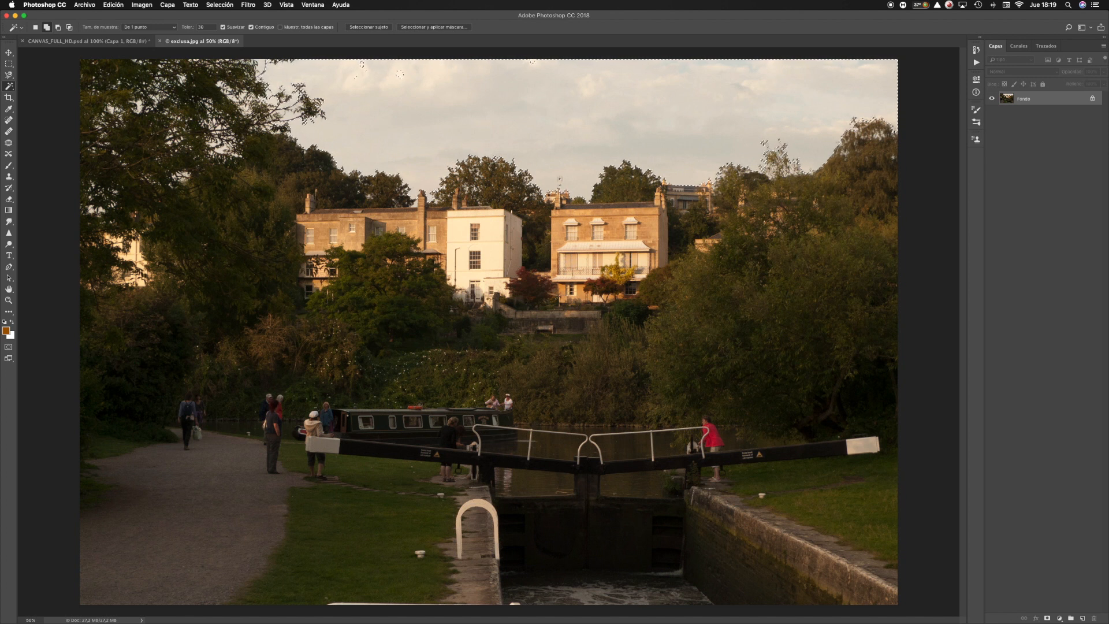
left_click(201, 28)
type("35")
key("super+d")
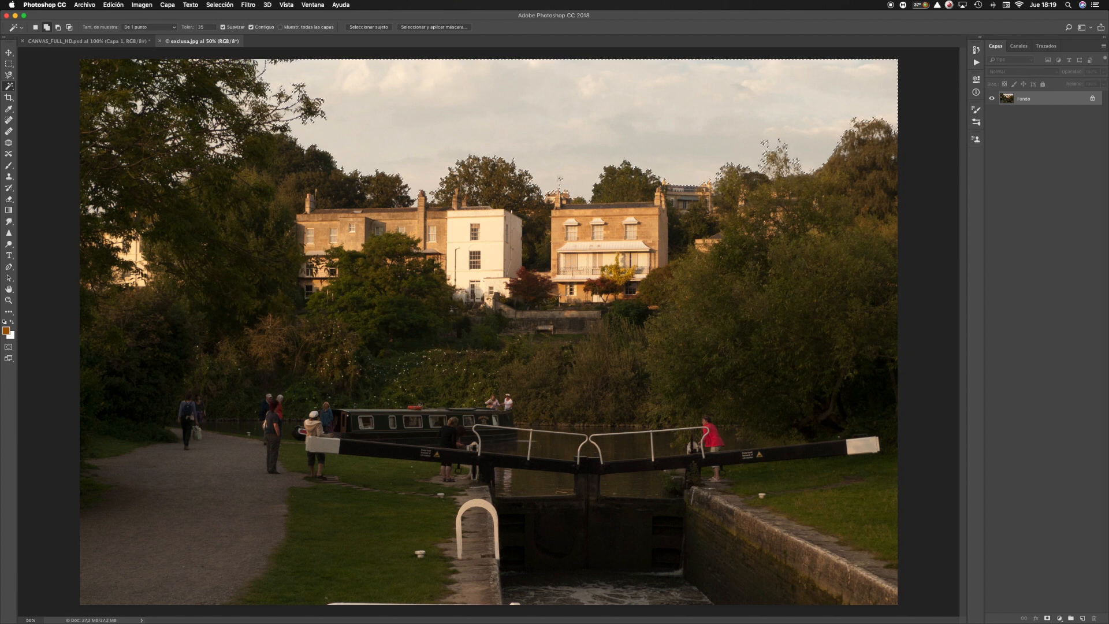
key("super+d")
Turn off Contiguous and select the sky's tones with the Magic Wand, adding the missed cloud patches near the image's upper edge
left_click(251, 27)
left_click(520, 116)
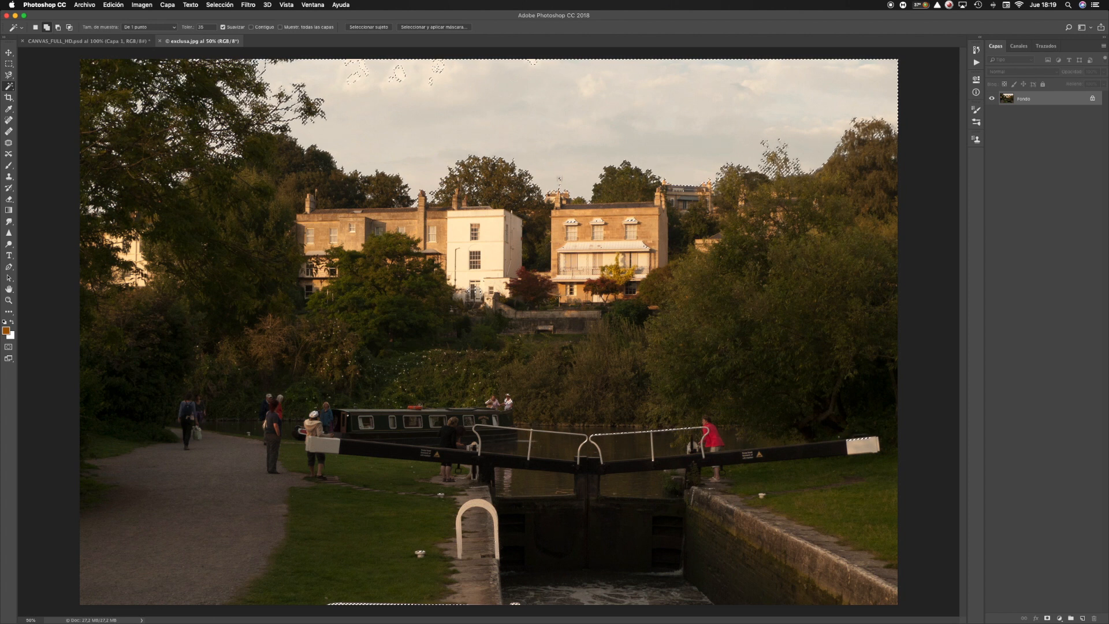
left_click(437, 67)
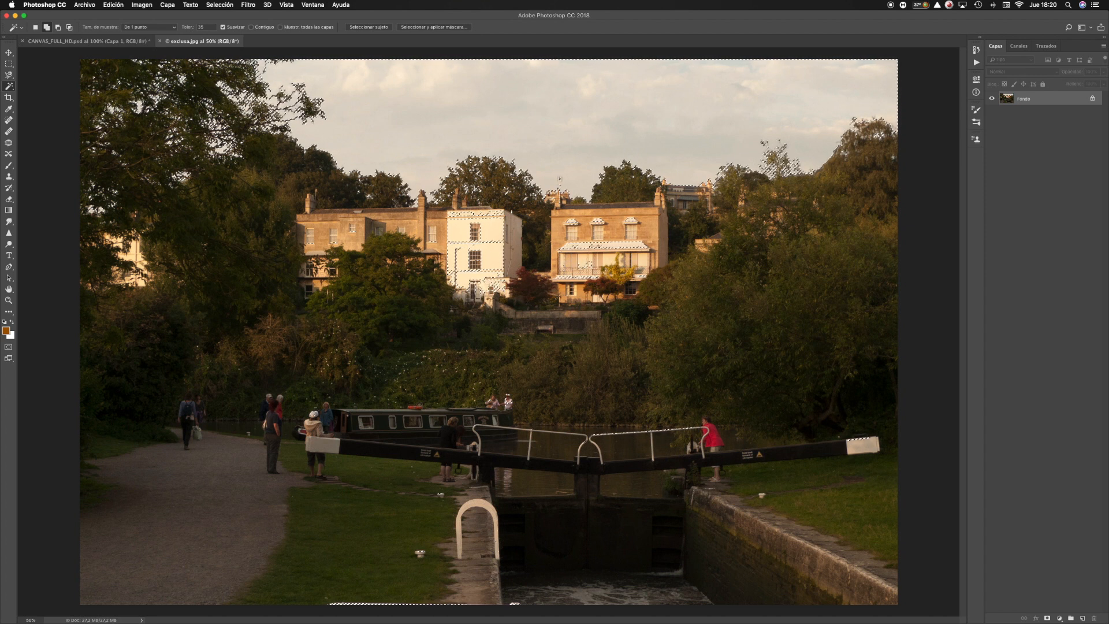
Remove the white house and the brick house from the selection with the Lasso in subtract mode
left_click(9, 75)
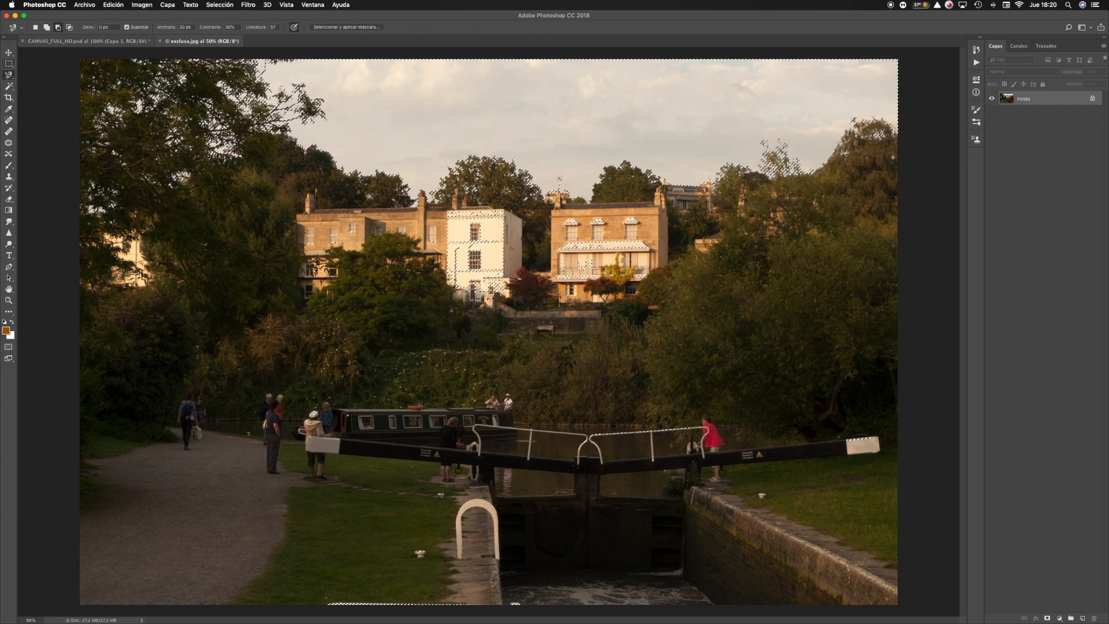
left_click(9, 75)
left_click(26, 71)
right_click(24, 68)
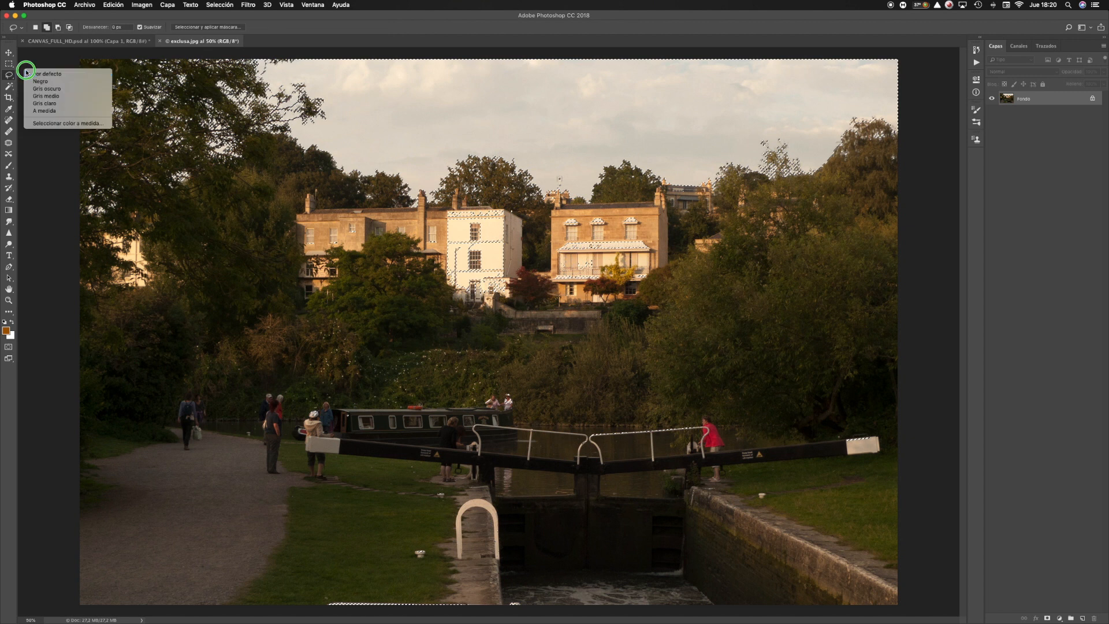
left_click(9, 75)
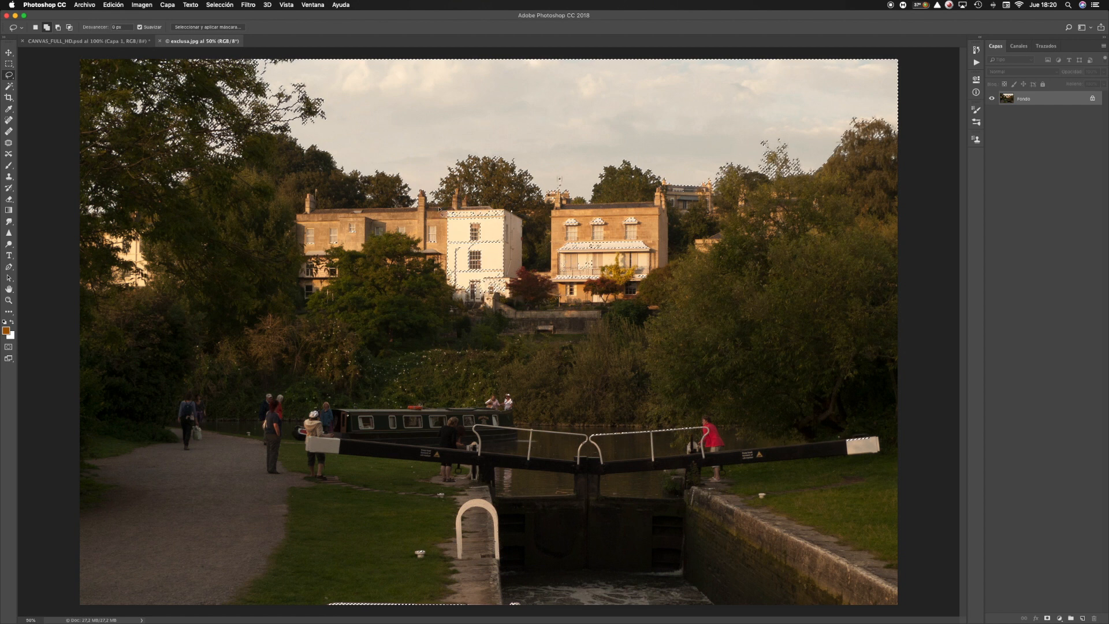
left_click(58, 27)
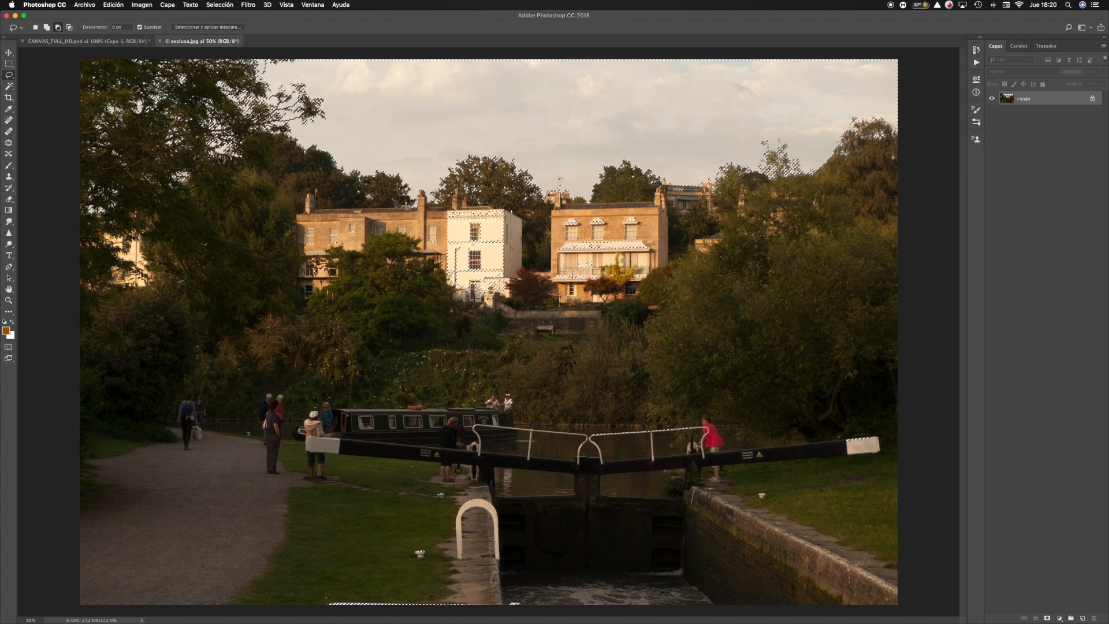
left_click_drag(436, 213, 477, 207)
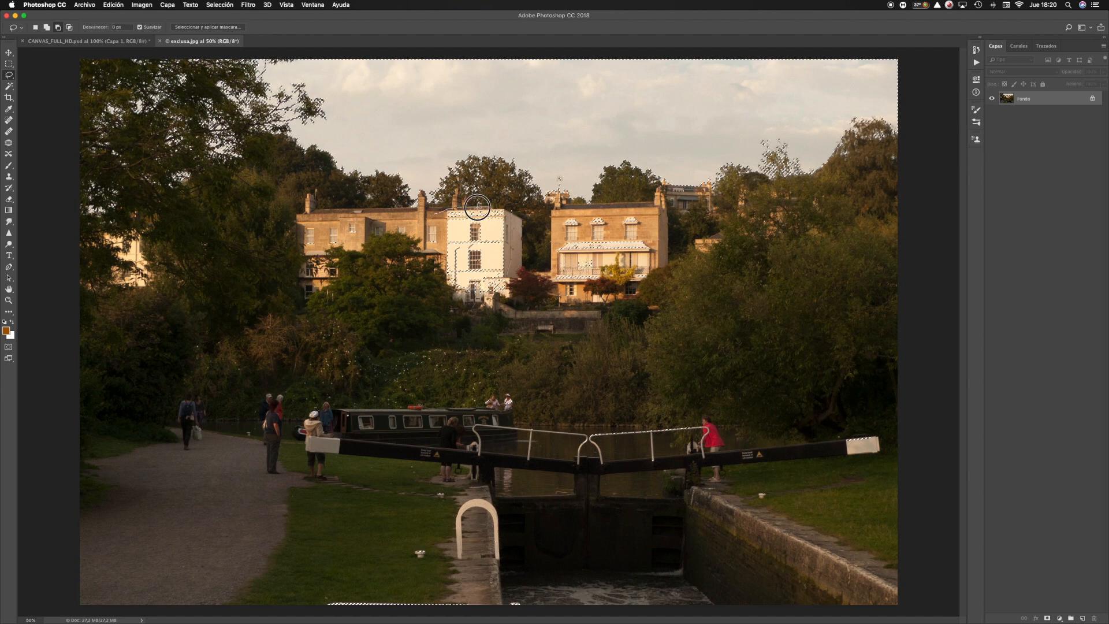
mouse_move(598, 210)
left_mouse_down()
mouse_move(767, 238)
mouse_move(803, 350)
mouse_move(760, 417)
mouse_move(623, 435)
mouse_move(500, 421)
mouse_move(308, 434)
mouse_move(234, 384)
mouse_move(211, 307)
mouse_move(247, 241)
mouse_move(312, 210)
mouse_move(443, 215)
left_mouse_up()
left_click(1059, 617)
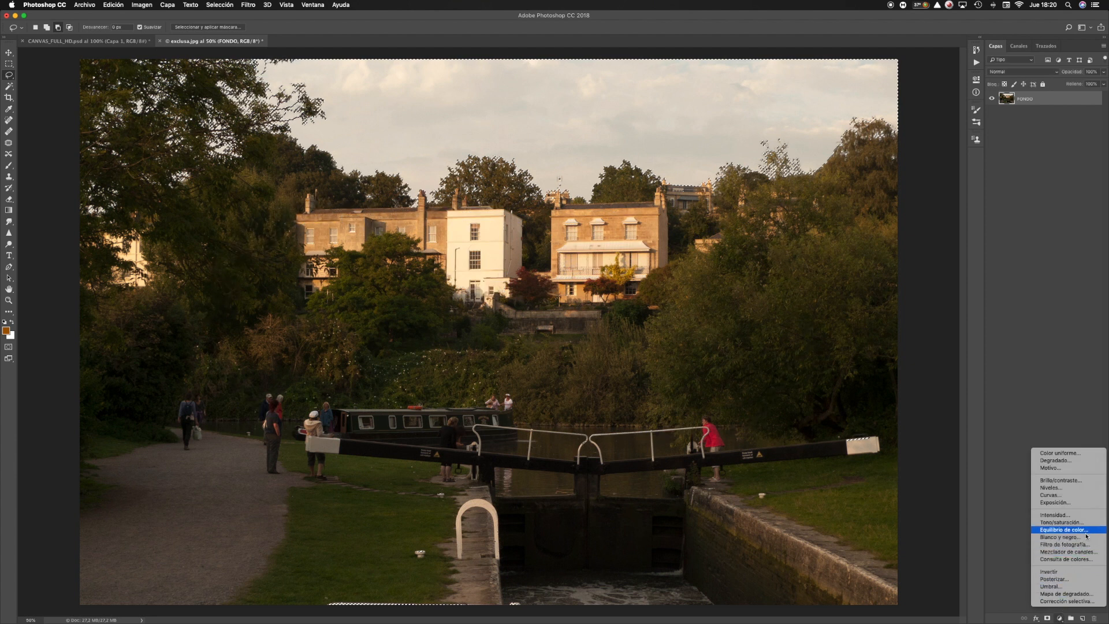
left_click(1070, 489)
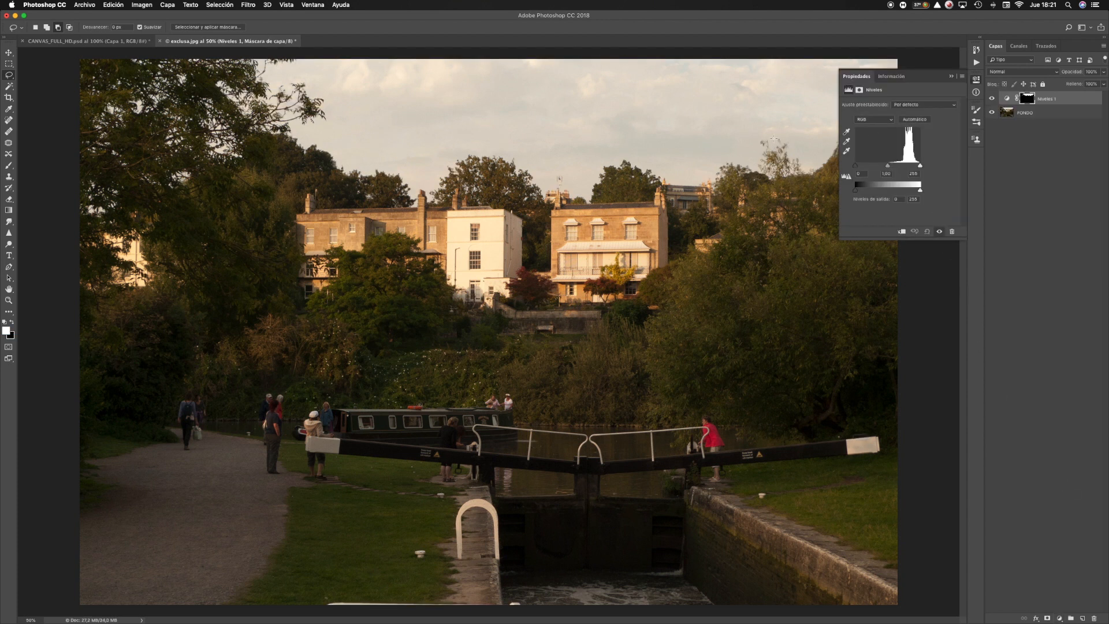
key("super+z")
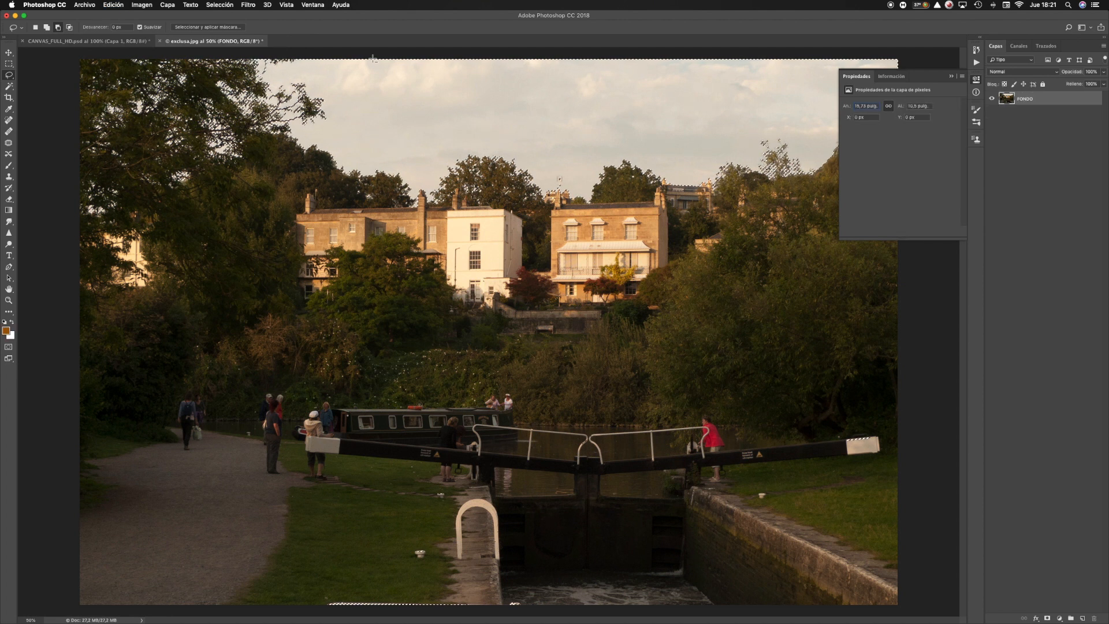
Save the current sky selection as a new channel named "Cielo"
left_click(211, 3)
left_click(247, 200)
type("E")
key("BackSpace")
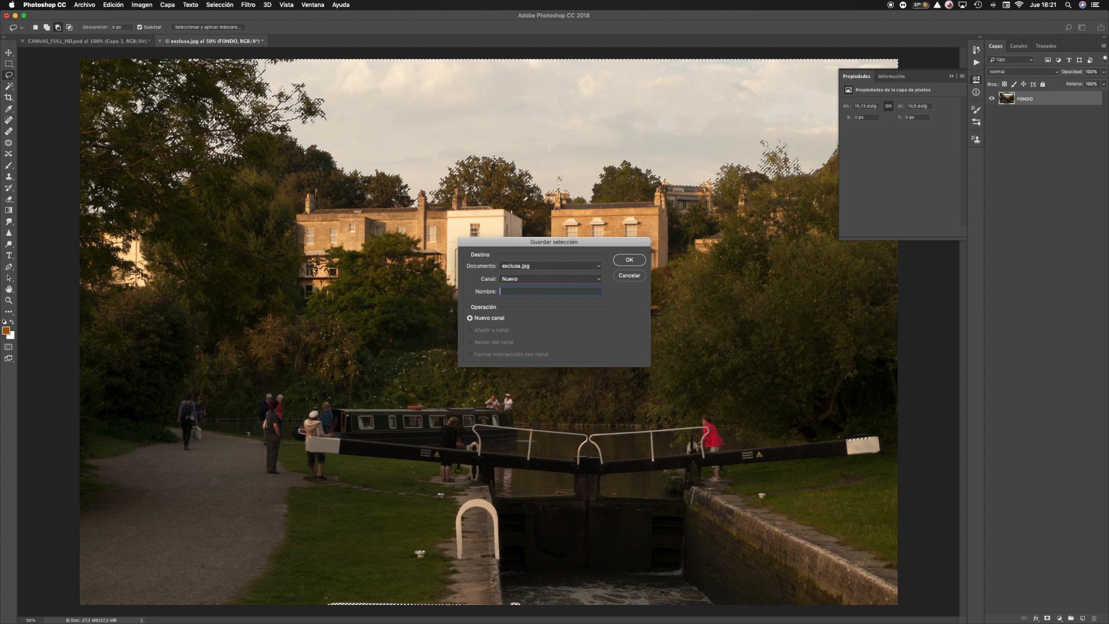
type("Cielo")
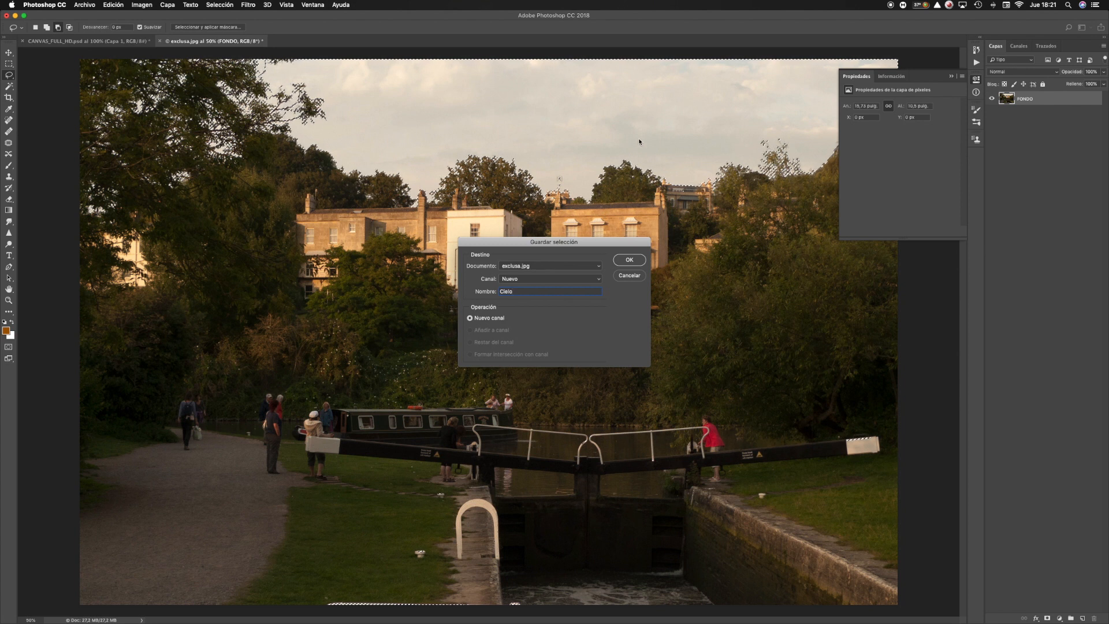
left_click(630, 260)
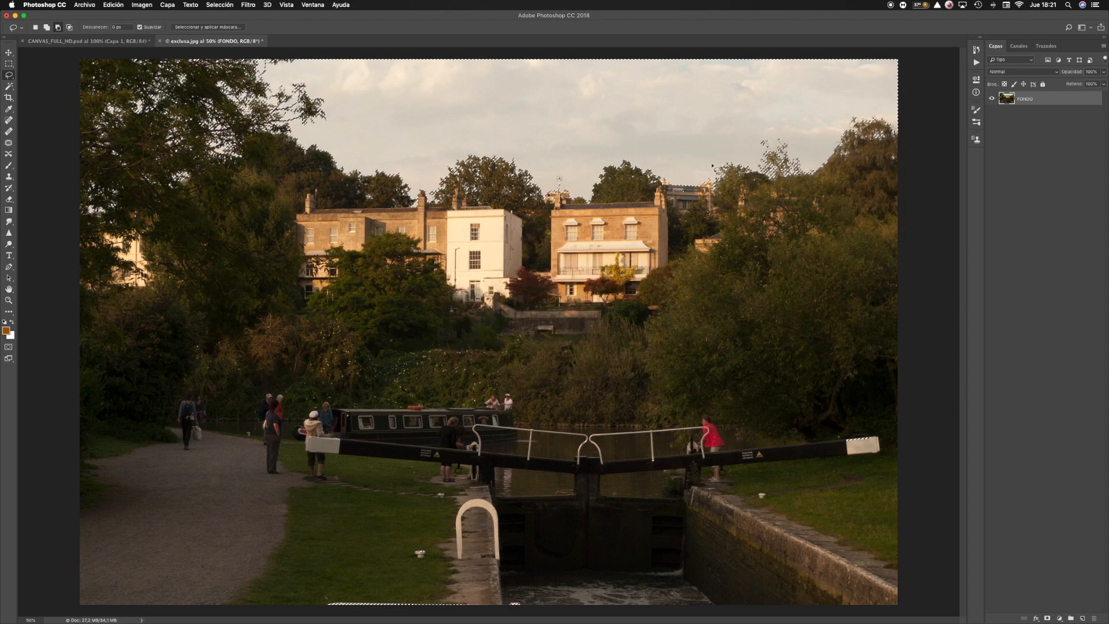
Add a Levels adjustment layer from the sky selection and darken its midtones to 0.52
left_click(1059, 617)
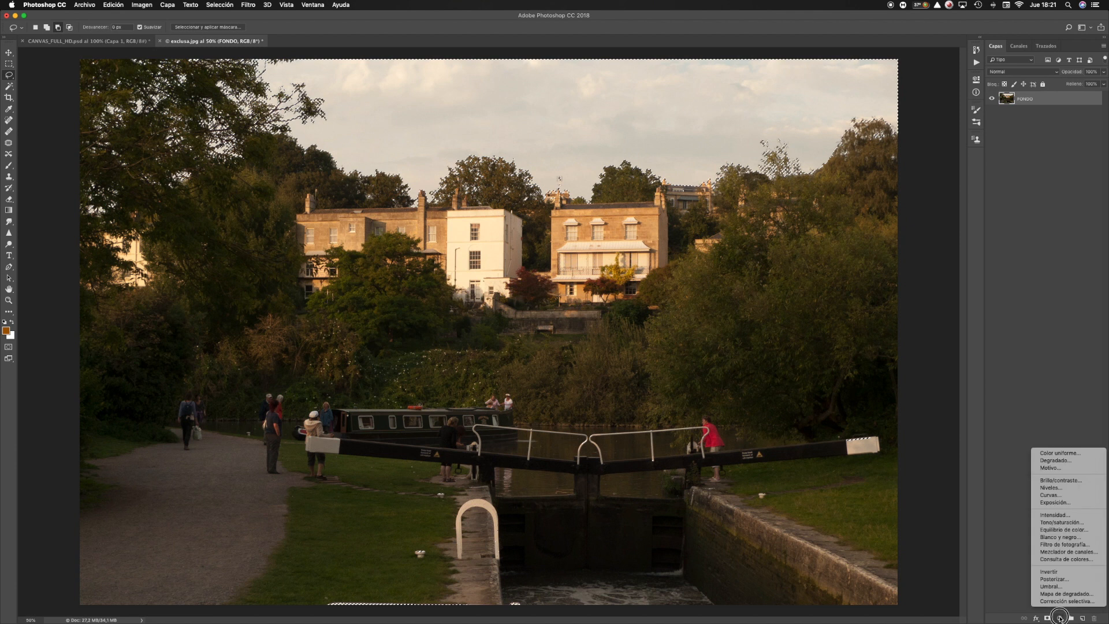
left_click(1066, 488)
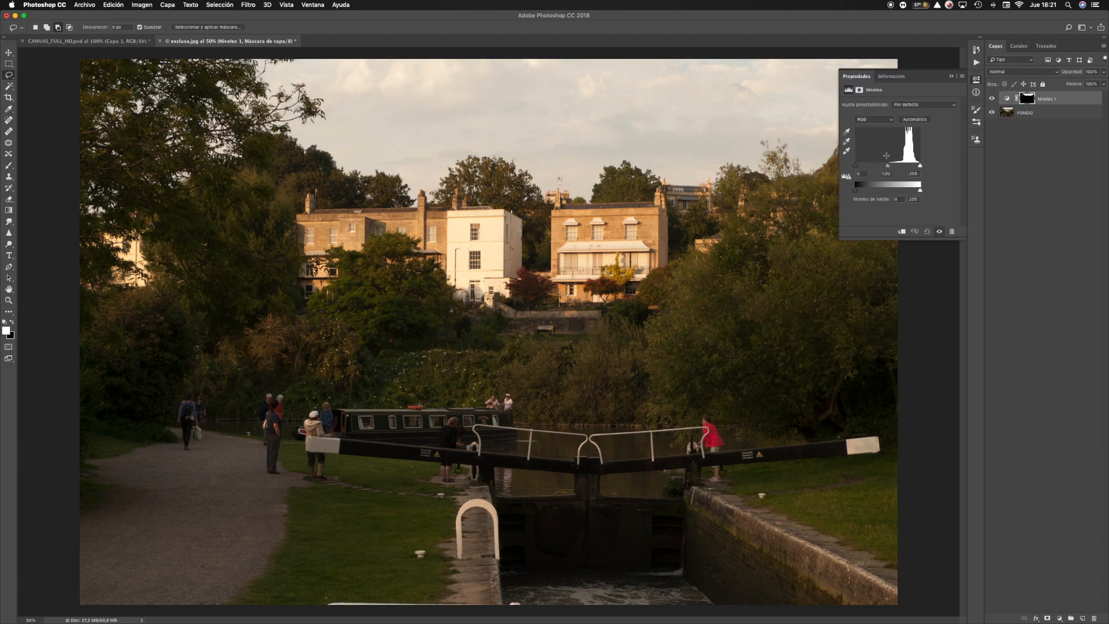
left_click_drag(888, 167, 903, 167)
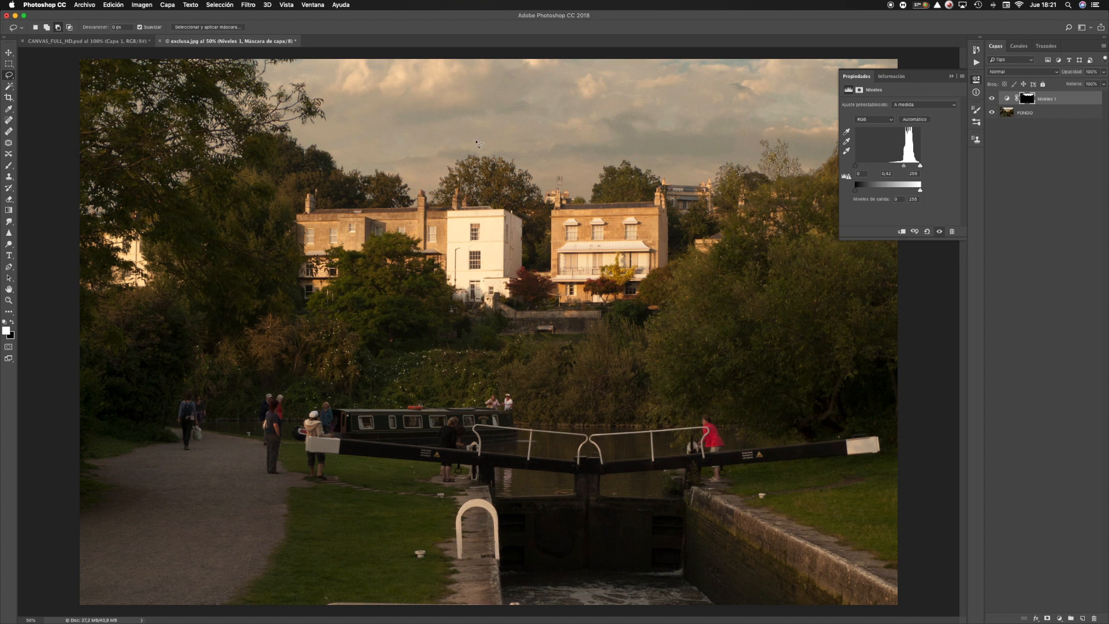
left_click_drag(904, 168, 901, 168)
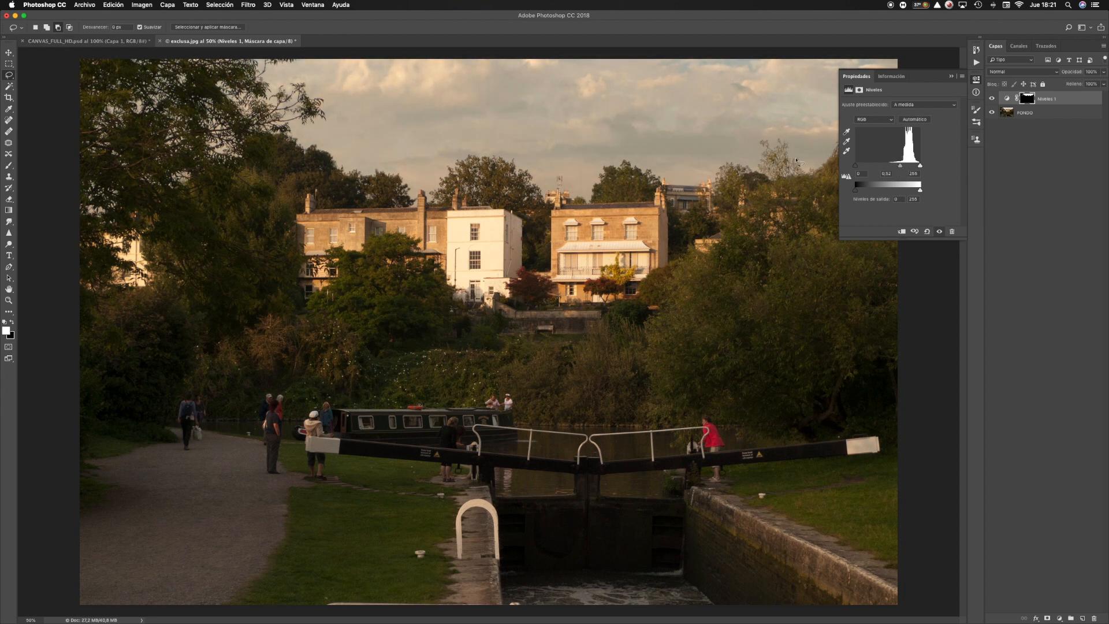
mouse_move(856, 167)
left_mouse_down()
mouse_move(886, 166)
mouse_move(854, 168)
left_mouse_up()
left_click(976, 79)
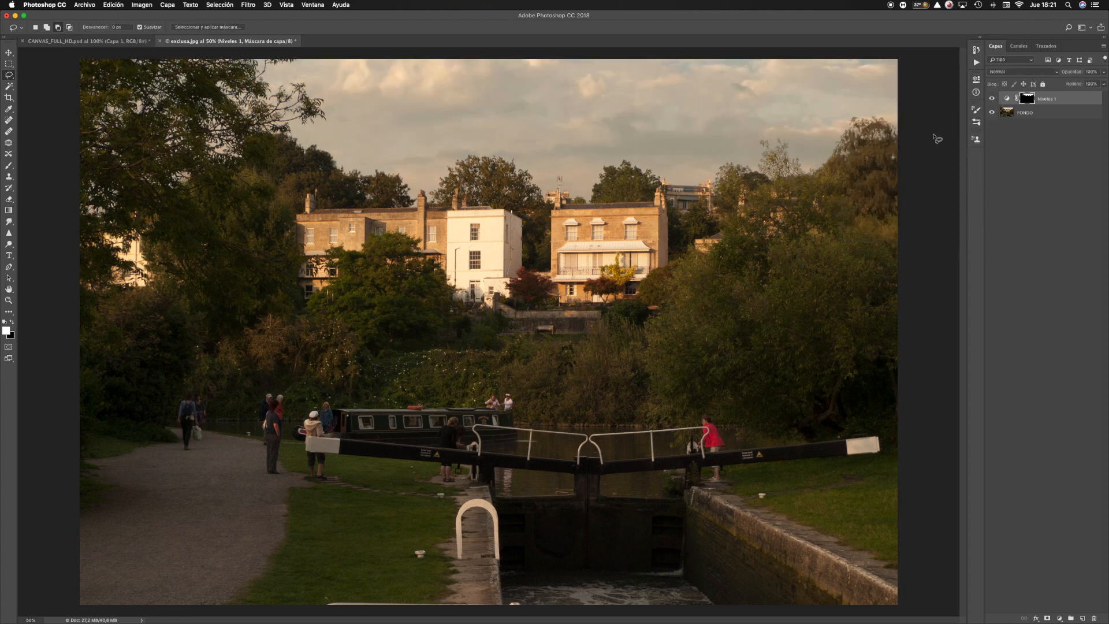
Reopen the sky's Levels adjustment, raise its black input level with midtones at 0.73, and compare the sky with and without it
double_click(1064, 100)
left_click(1060, 97)
double_click(1008, 99)
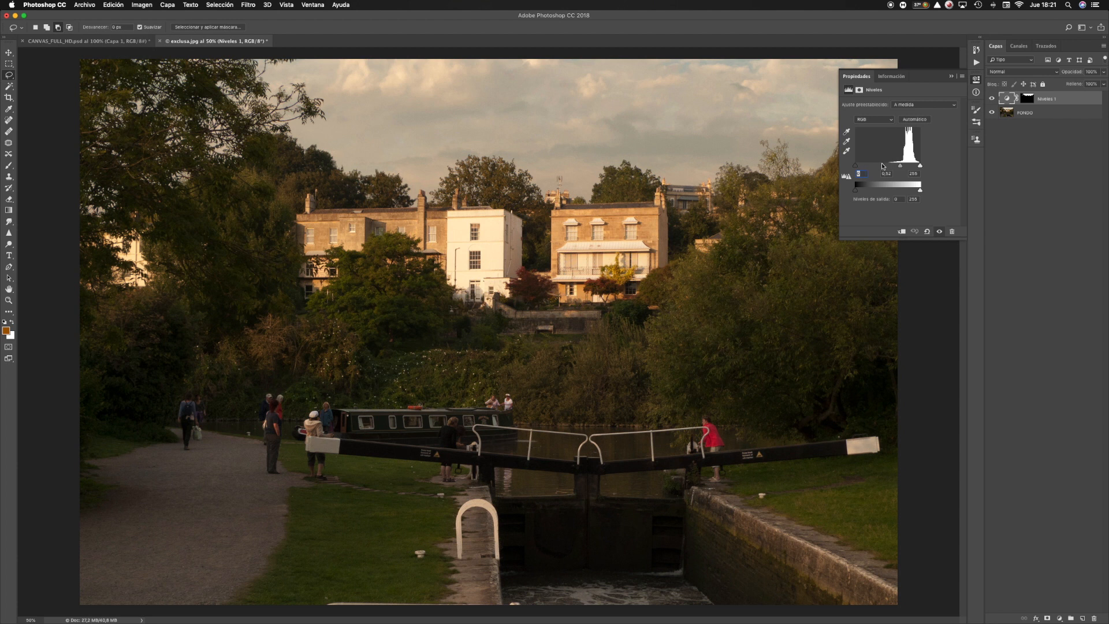
left_click_drag(865, 165, 898, 170)
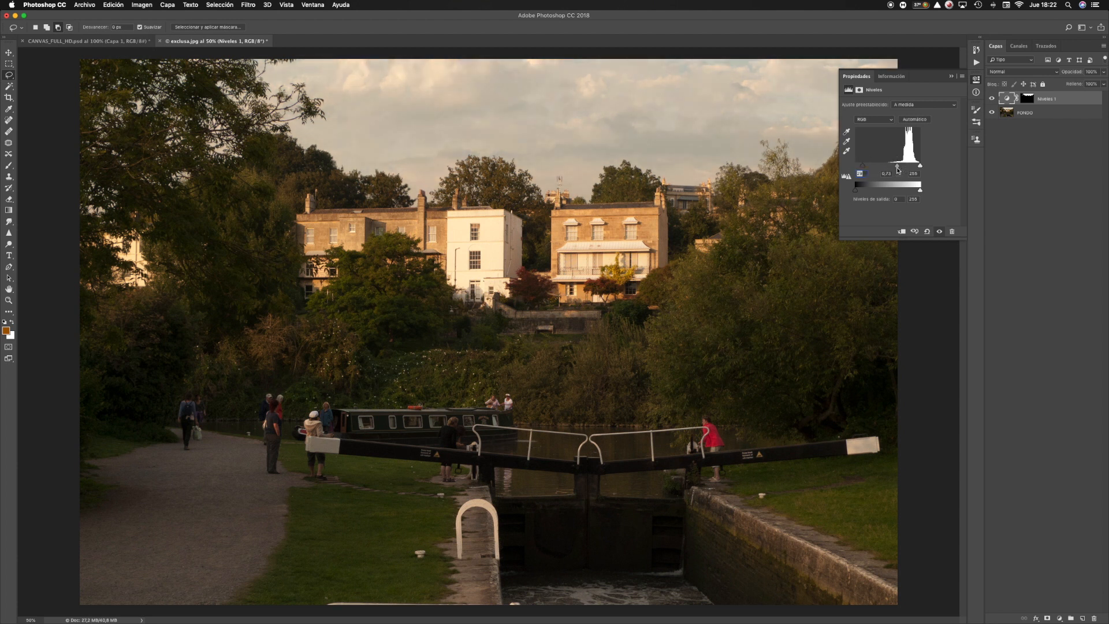
left_click(992, 99)
left_click(991, 100)
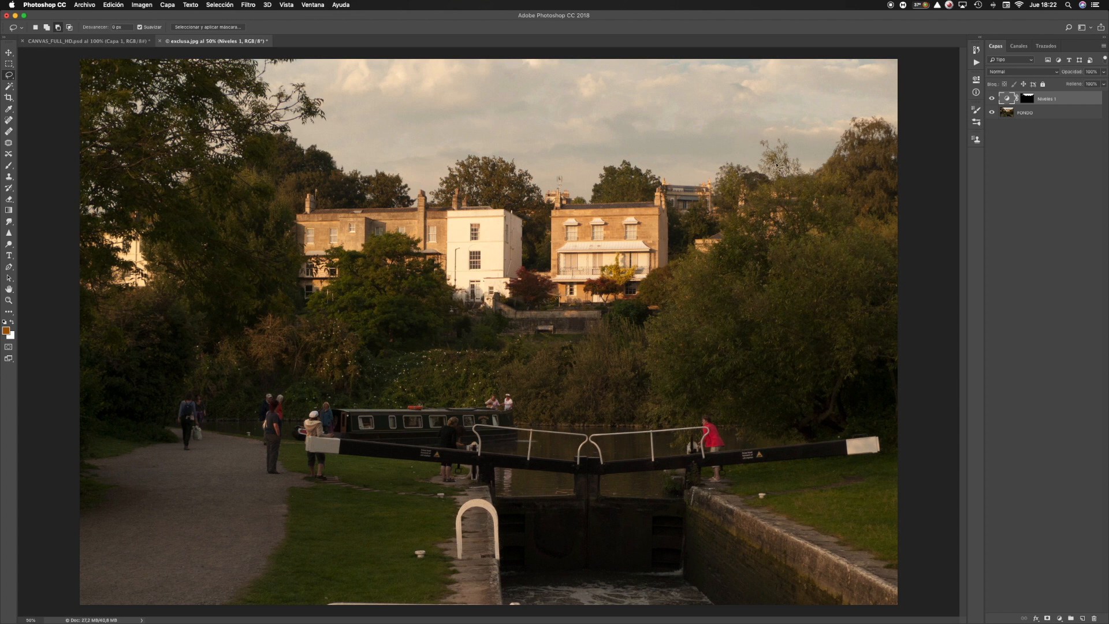
Test the sky's Levels midtones at 0.51 while inspecting the treetop branches, ease the darkening back, and compare with the layer hidden
key("z")
left_click_drag(732, 132, 834, 198)
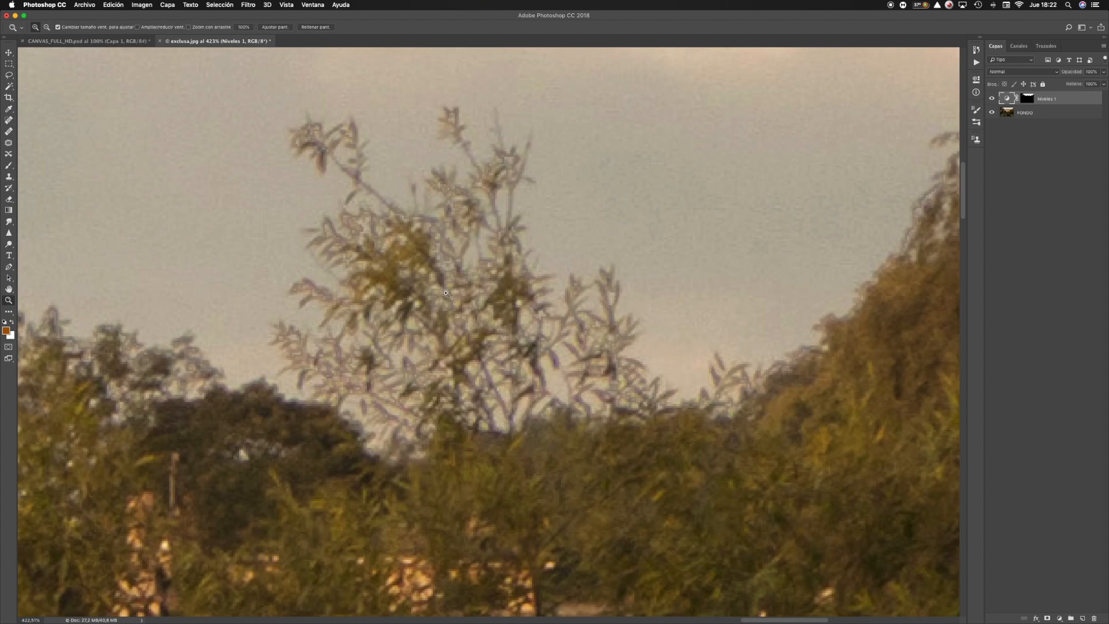
double_click(1005, 100)
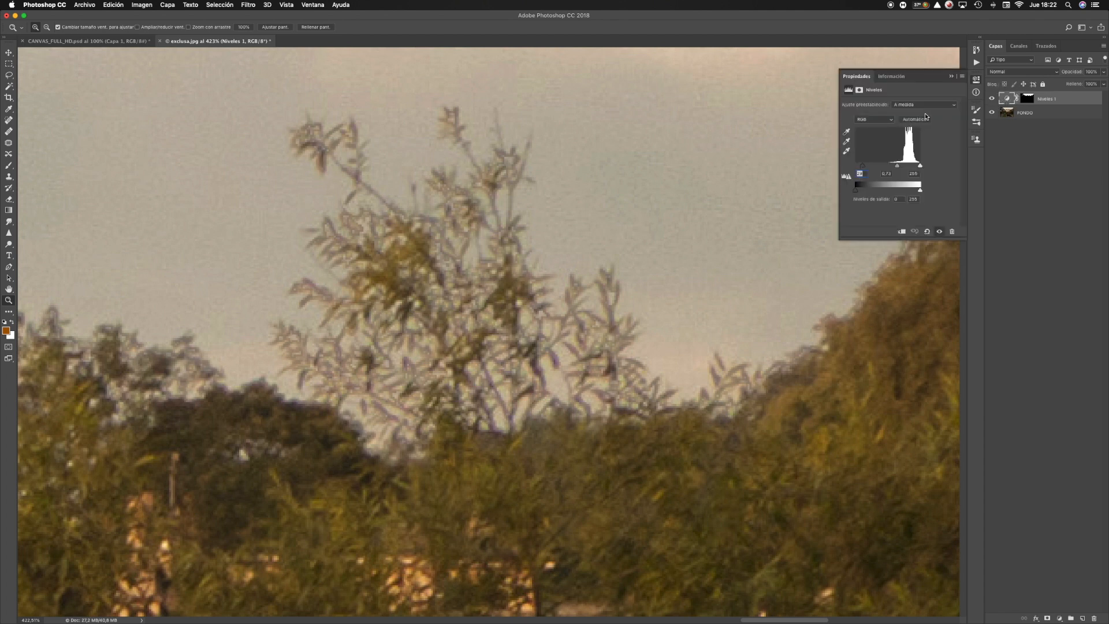
left_click_drag(899, 169, 902, 170)
left_click(897, 168)
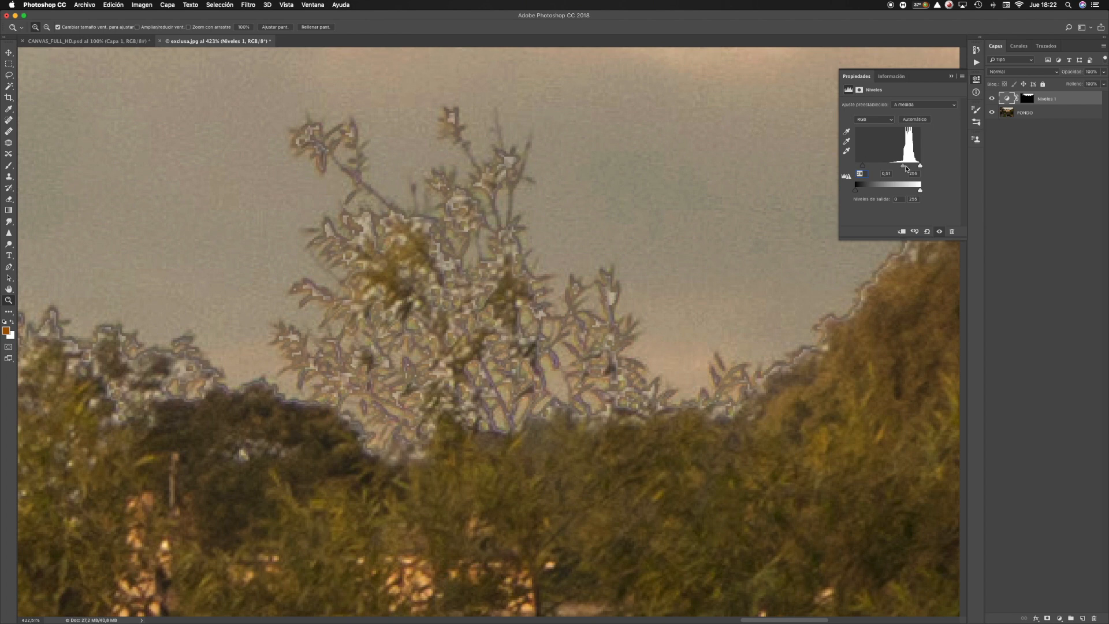
left_click_drag(903, 167, 896, 172)
left_click(991, 100)
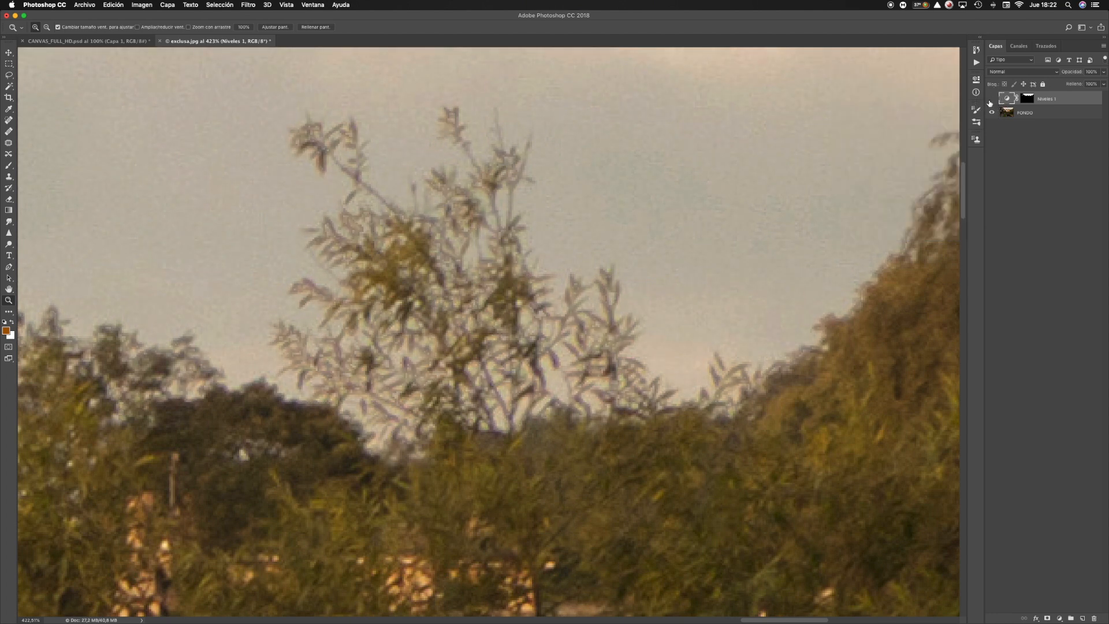
left_click(989, 101)
right_click(623, 164)
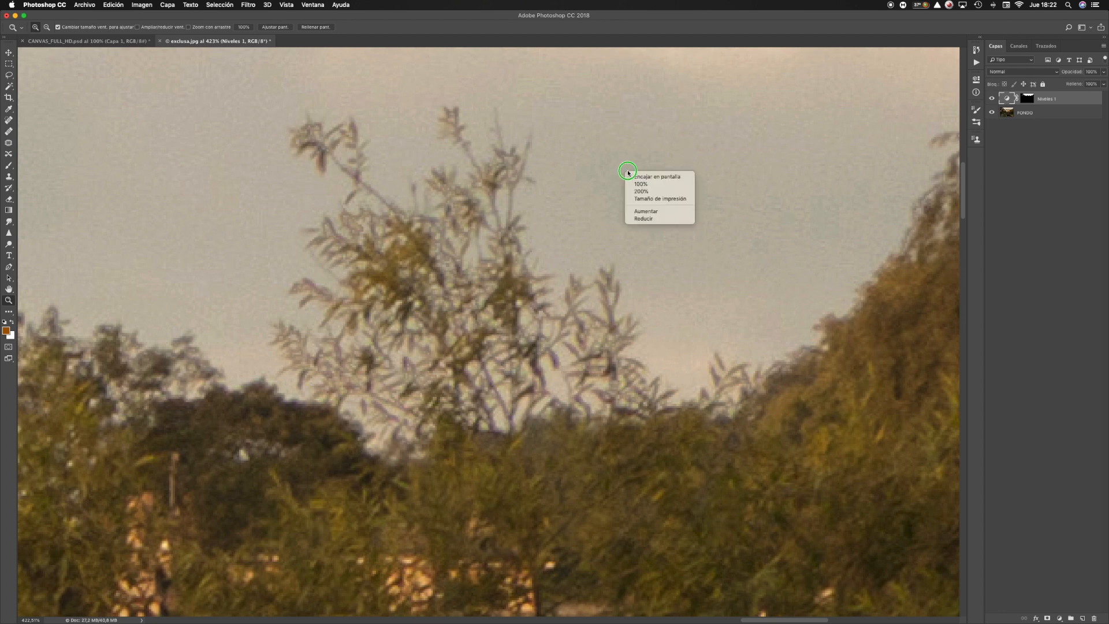
left_click(640, 177)
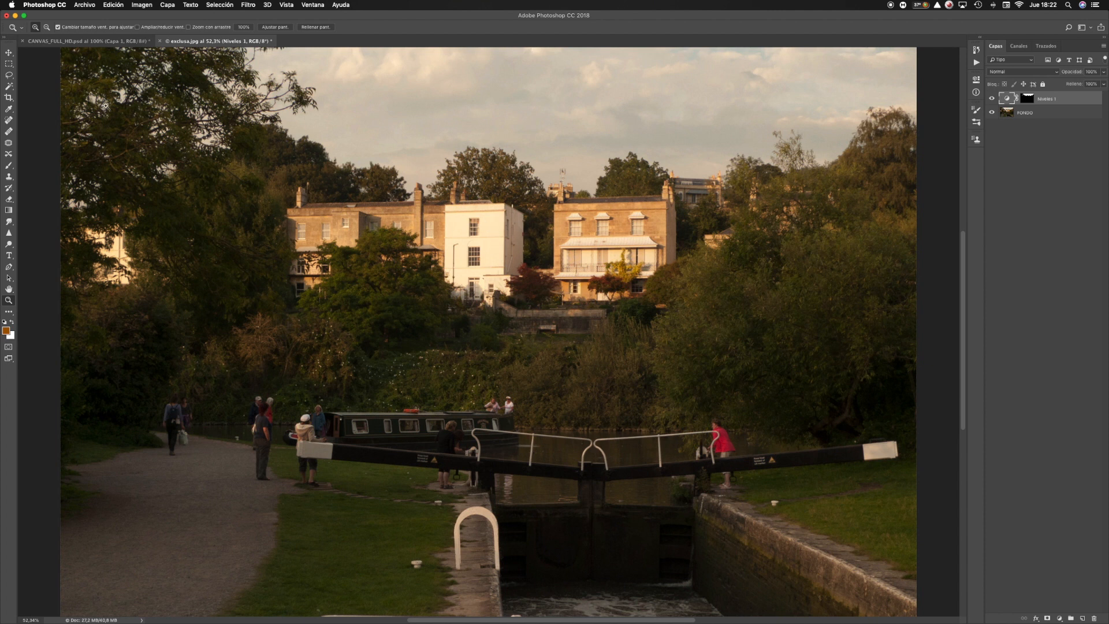
Select the white house and the brick house's balcony awning on the FONDO layer using the Magic Wand with Contiguous on
left_click(8, 86)
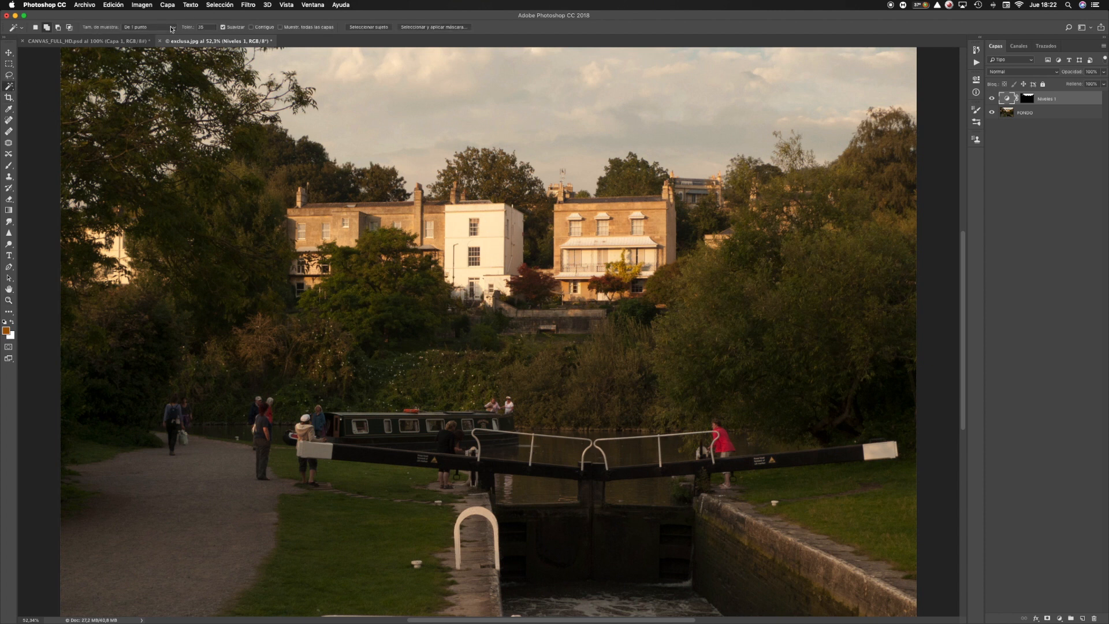
left_click(251, 27)
left_click(488, 221)
key("alt+bracketleft")
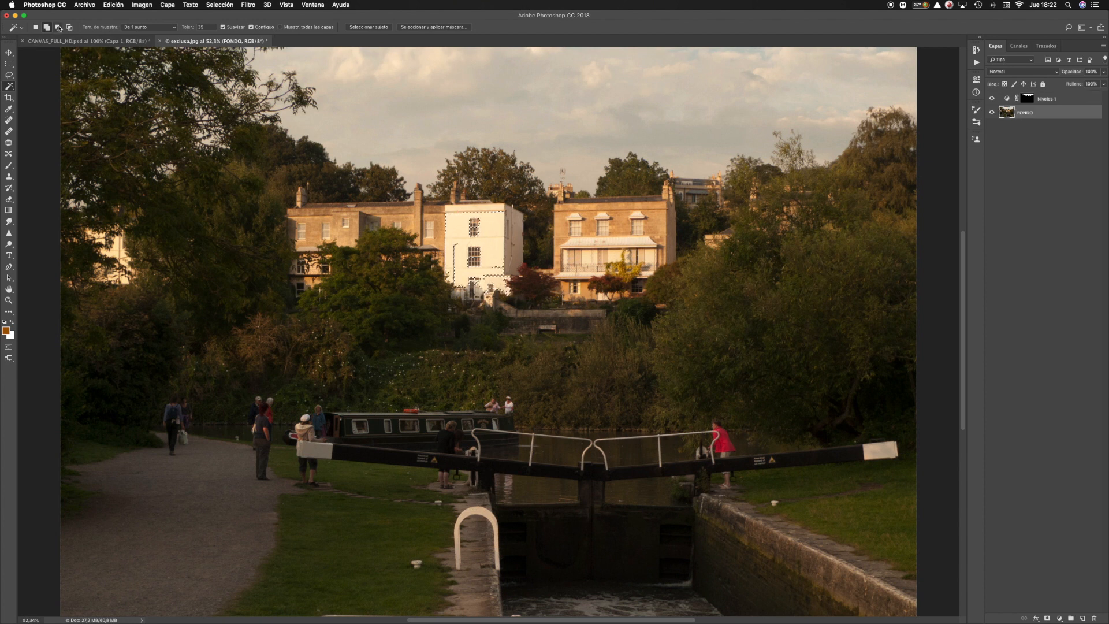
left_click(619, 243)
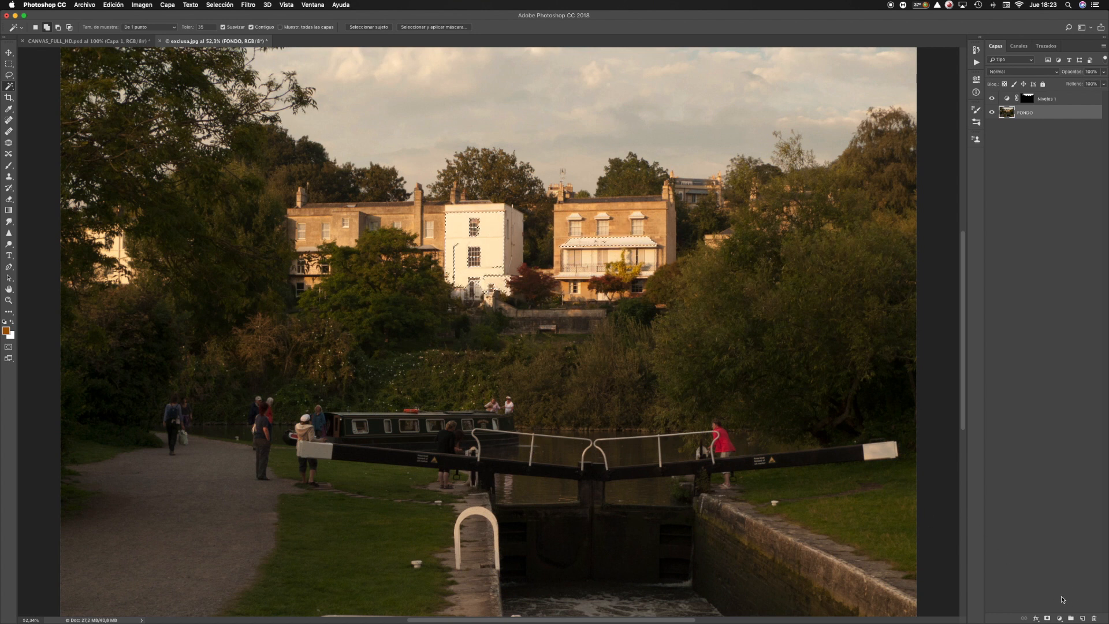
Add a Levels adjustment layer from the house selection with black input at 77 and midtones at 0.71
left_click(1059, 619)
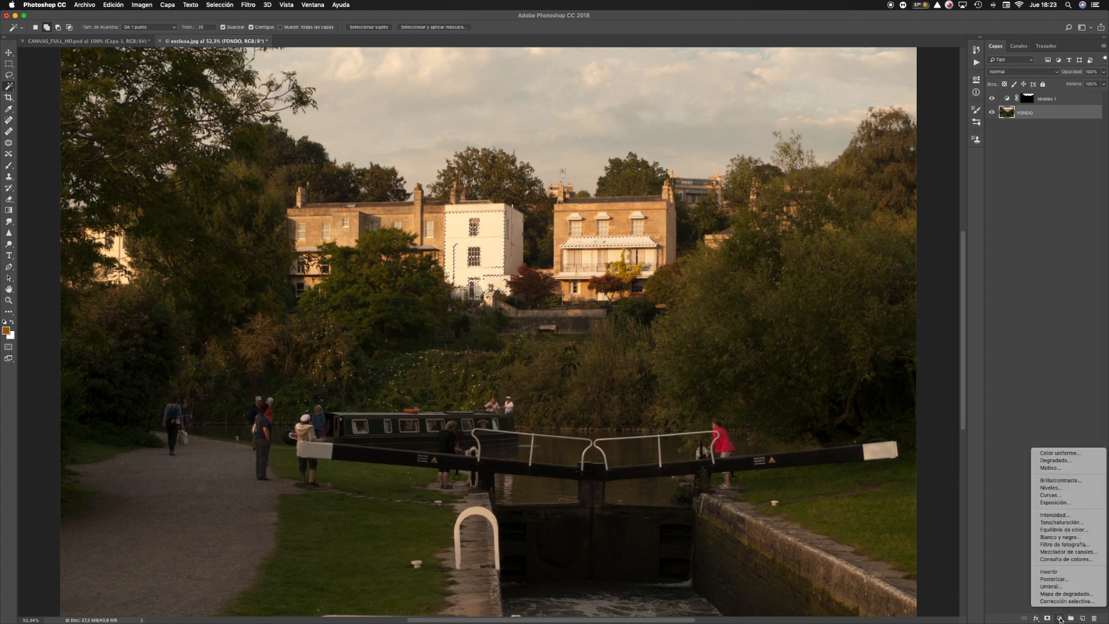
left_click(1067, 489)
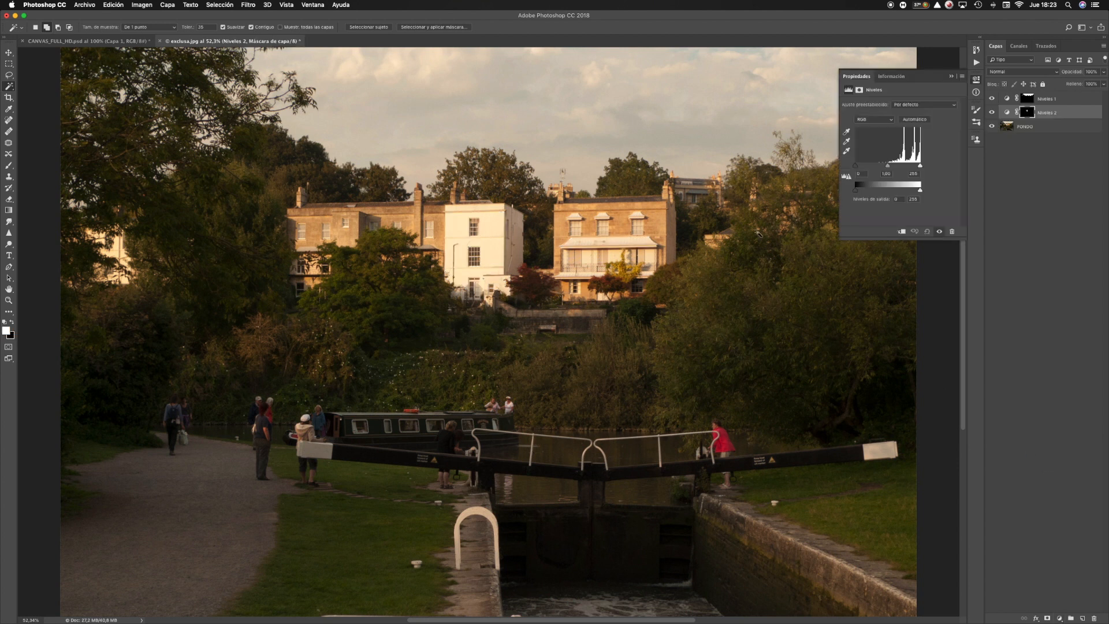
left_click_drag(858, 168, 904, 168)
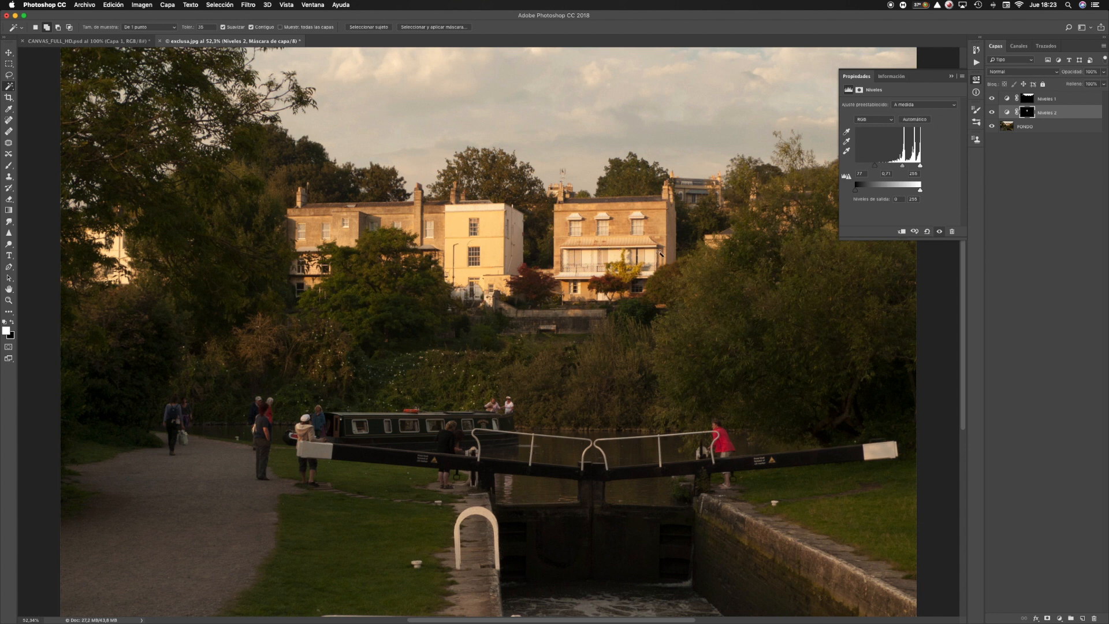
Compare the photo with and without the house and sky Levels layers by toggling their visibility
left_click(992, 113)
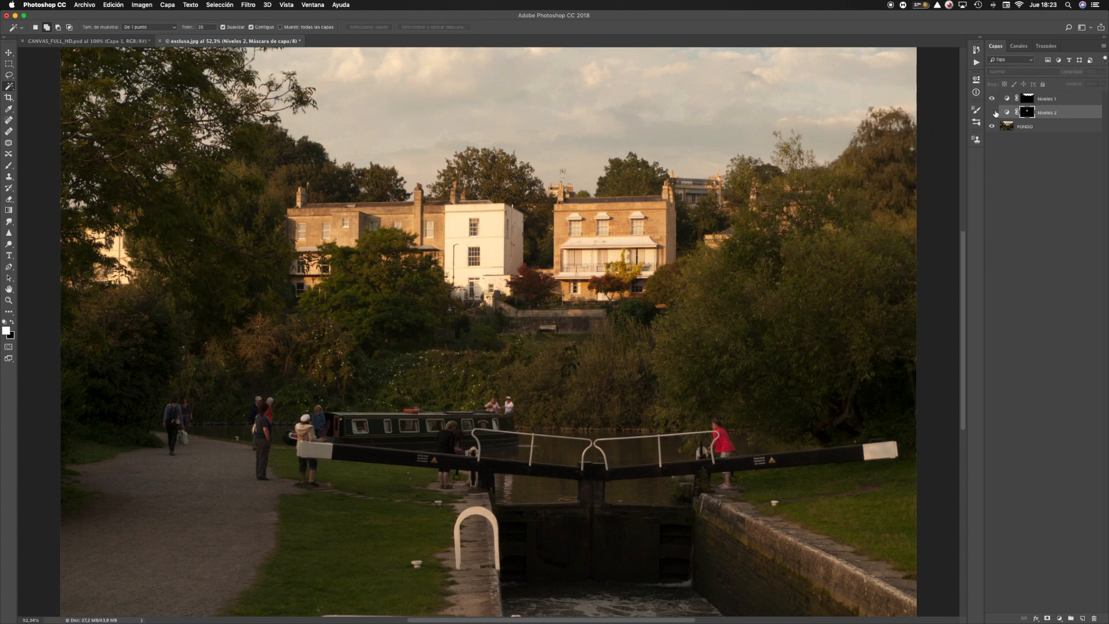
left_click(993, 113)
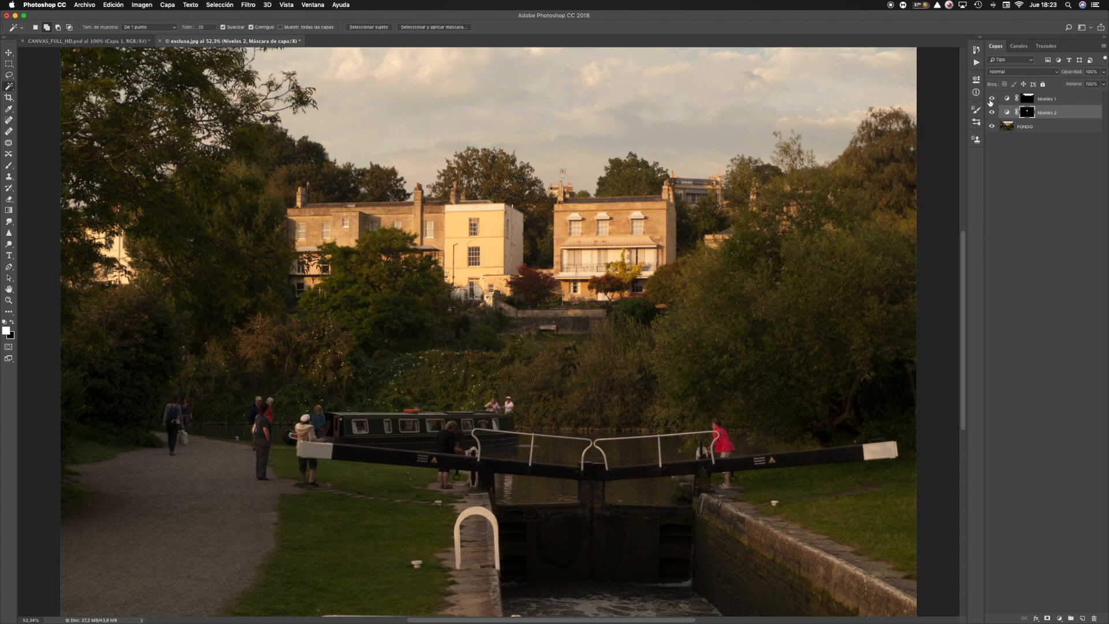
left_click(992, 99)
left_click(992, 98)
left_click(992, 98)
left_click(992, 99)
left_click(992, 112)
left_click(992, 113)
left_click(8, 64)
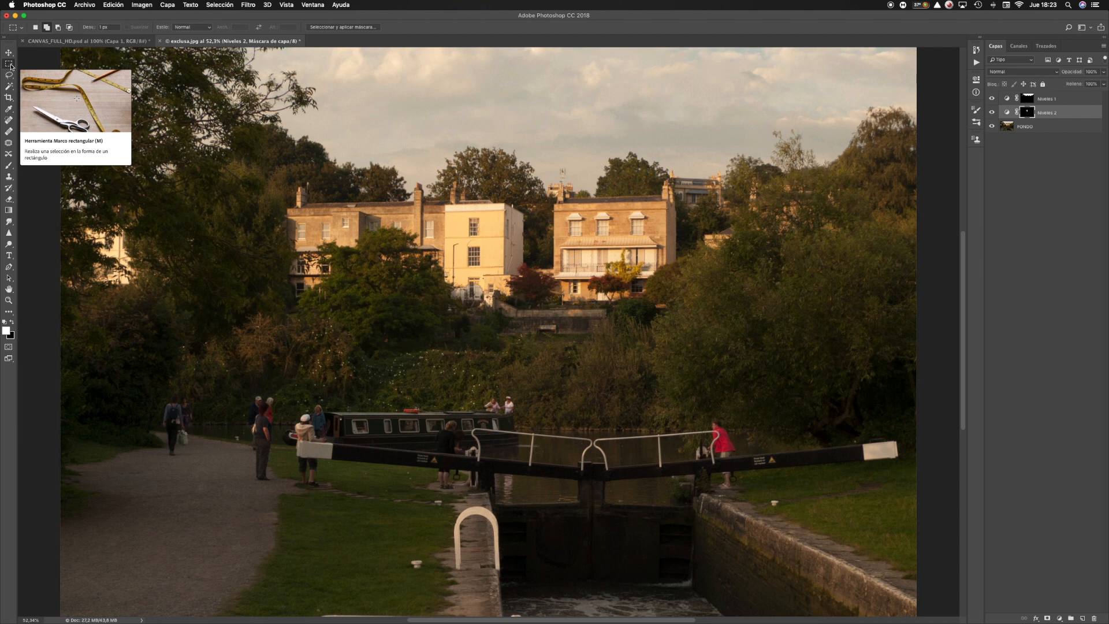
left_click(9, 75)
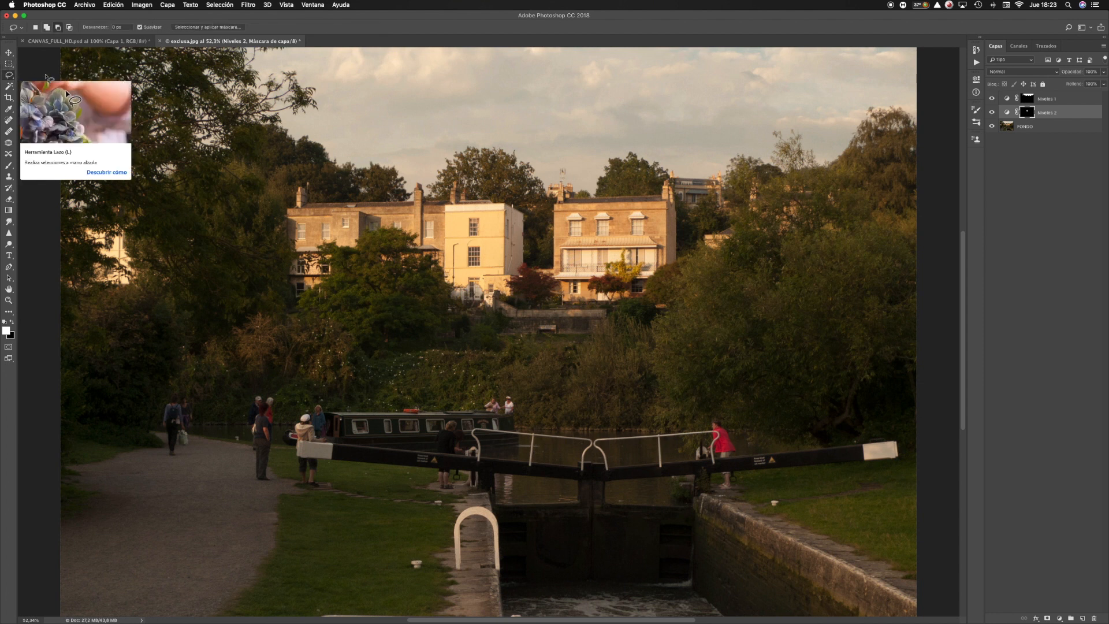